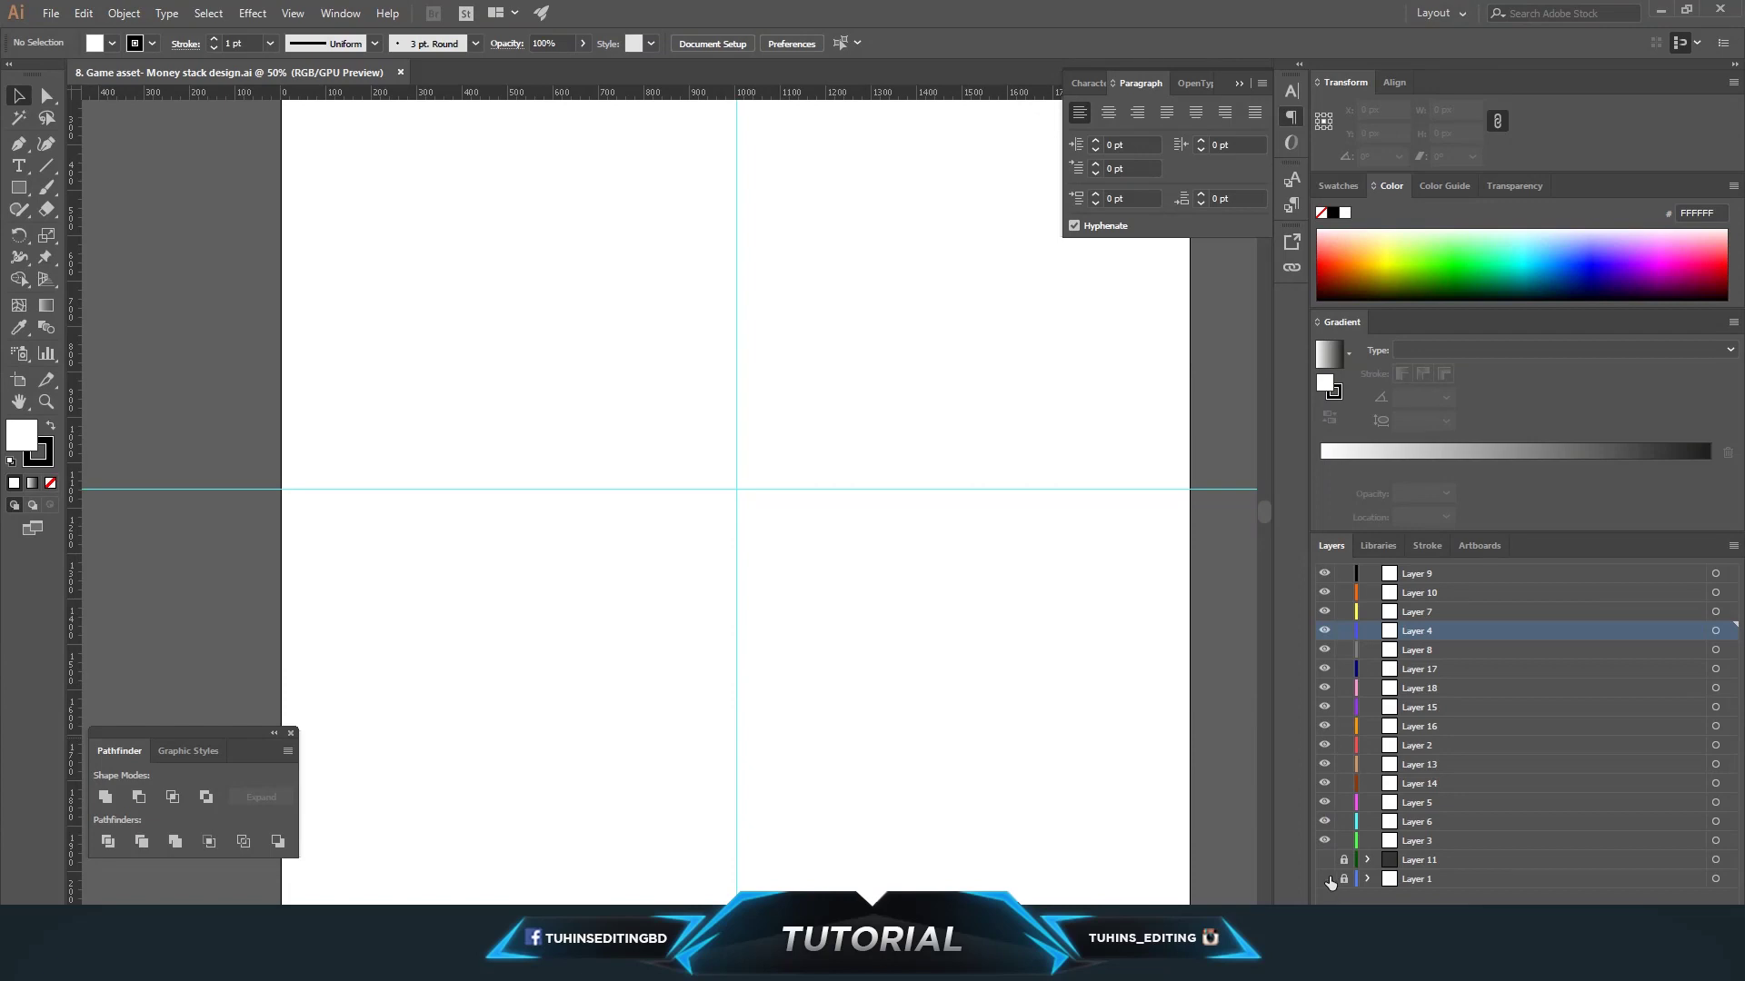
Hide the layer holding the cyan guides and toggle Snap to Pixel.
left_click(1324, 879)
left_click(51, 13)
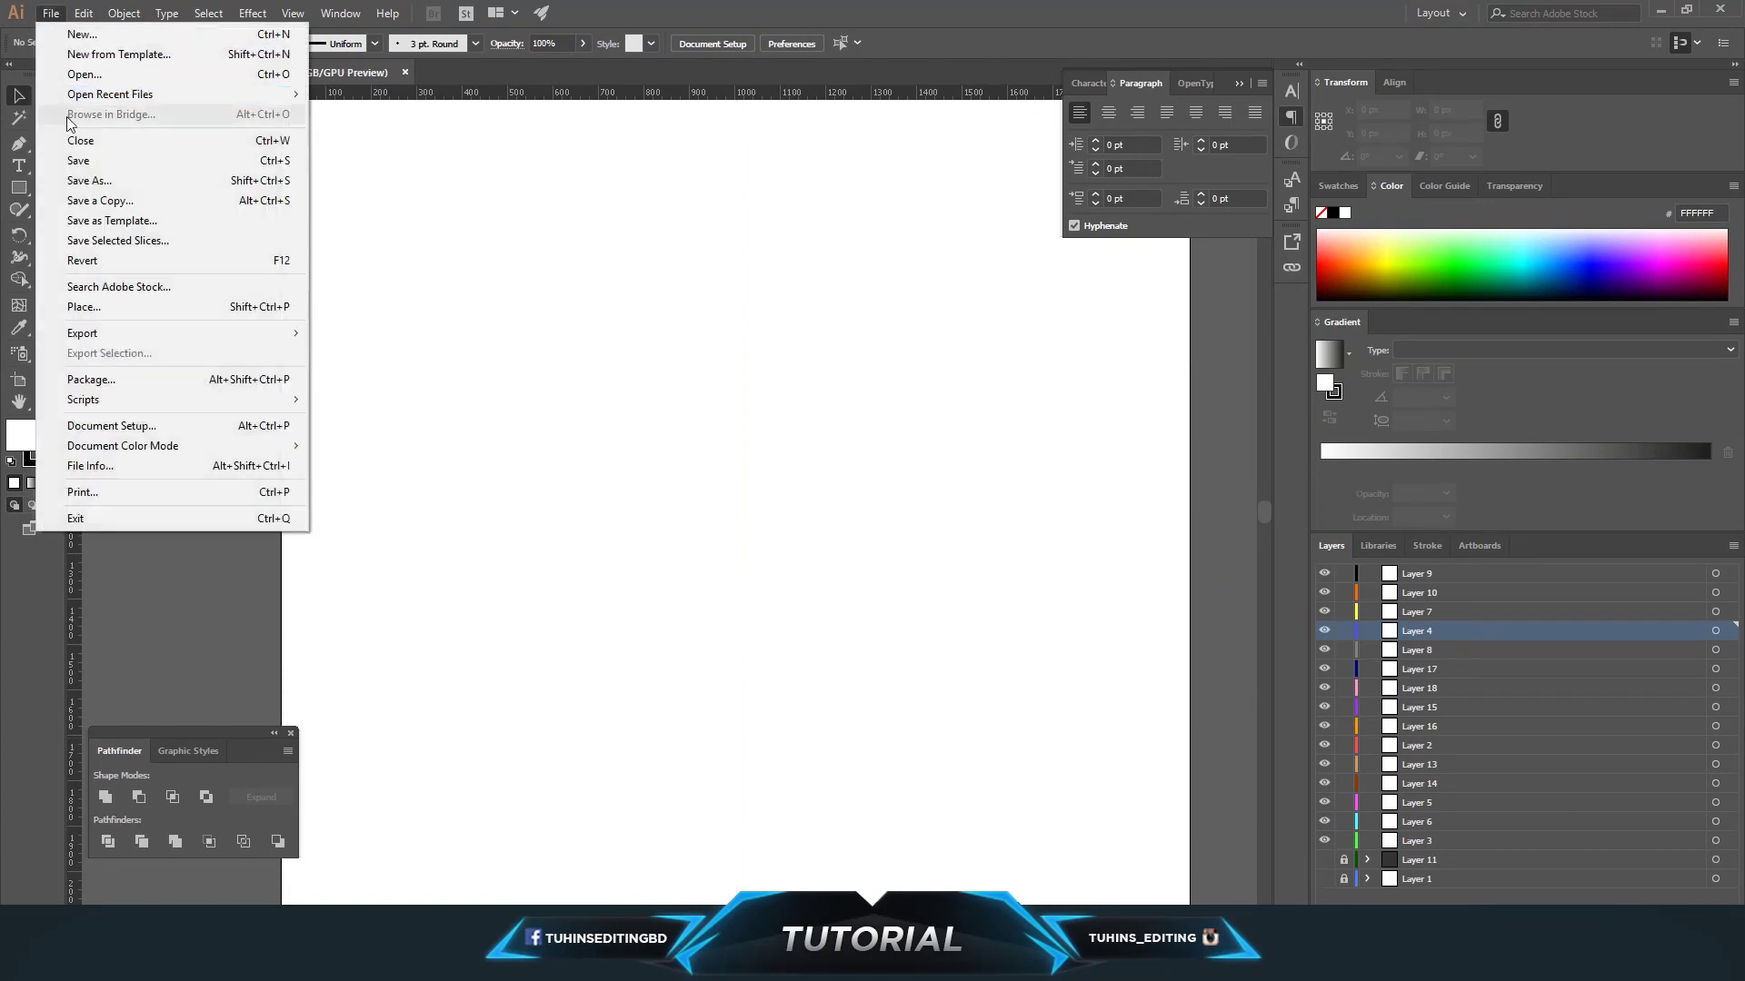
left_click(326, 14)
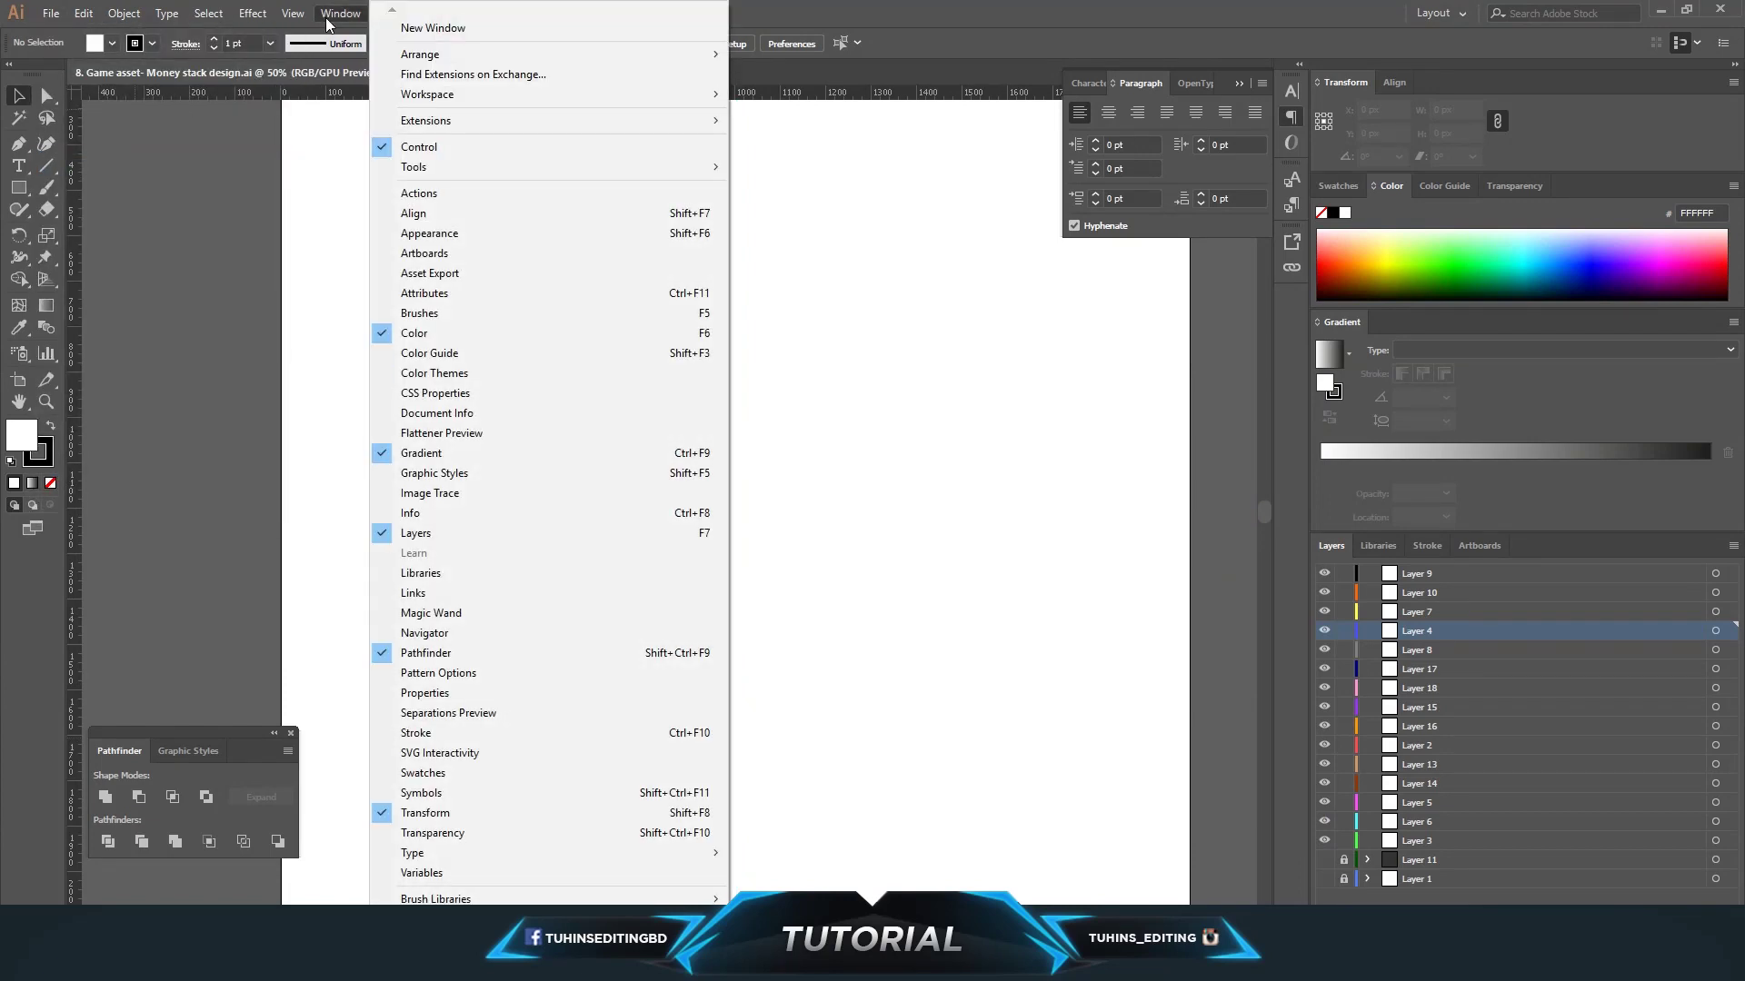
mouse_move(291, 13)
left_click(347, 687)
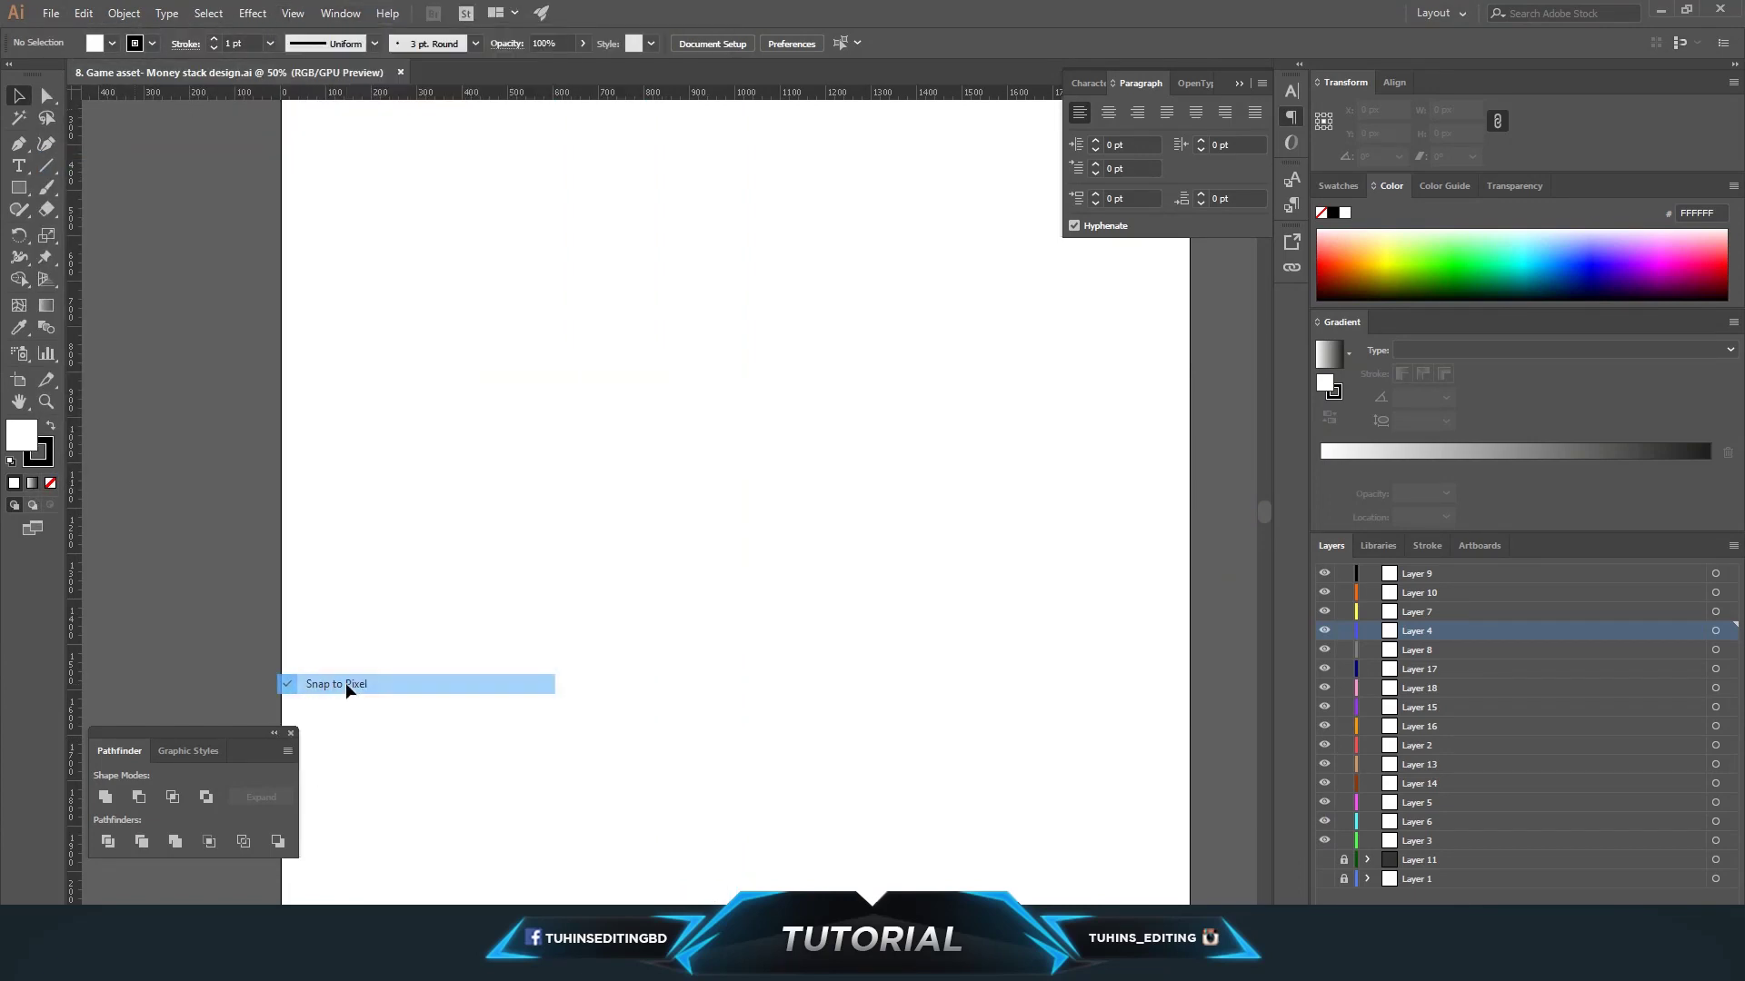
Create a rectangular grid 1000 px wide and 1000 px tall with 100 horizontal and 100 vertical dividers.
left_click(46, 167)
left_click(152, 231)
right_click(616, 398)
left_click(611, 395)
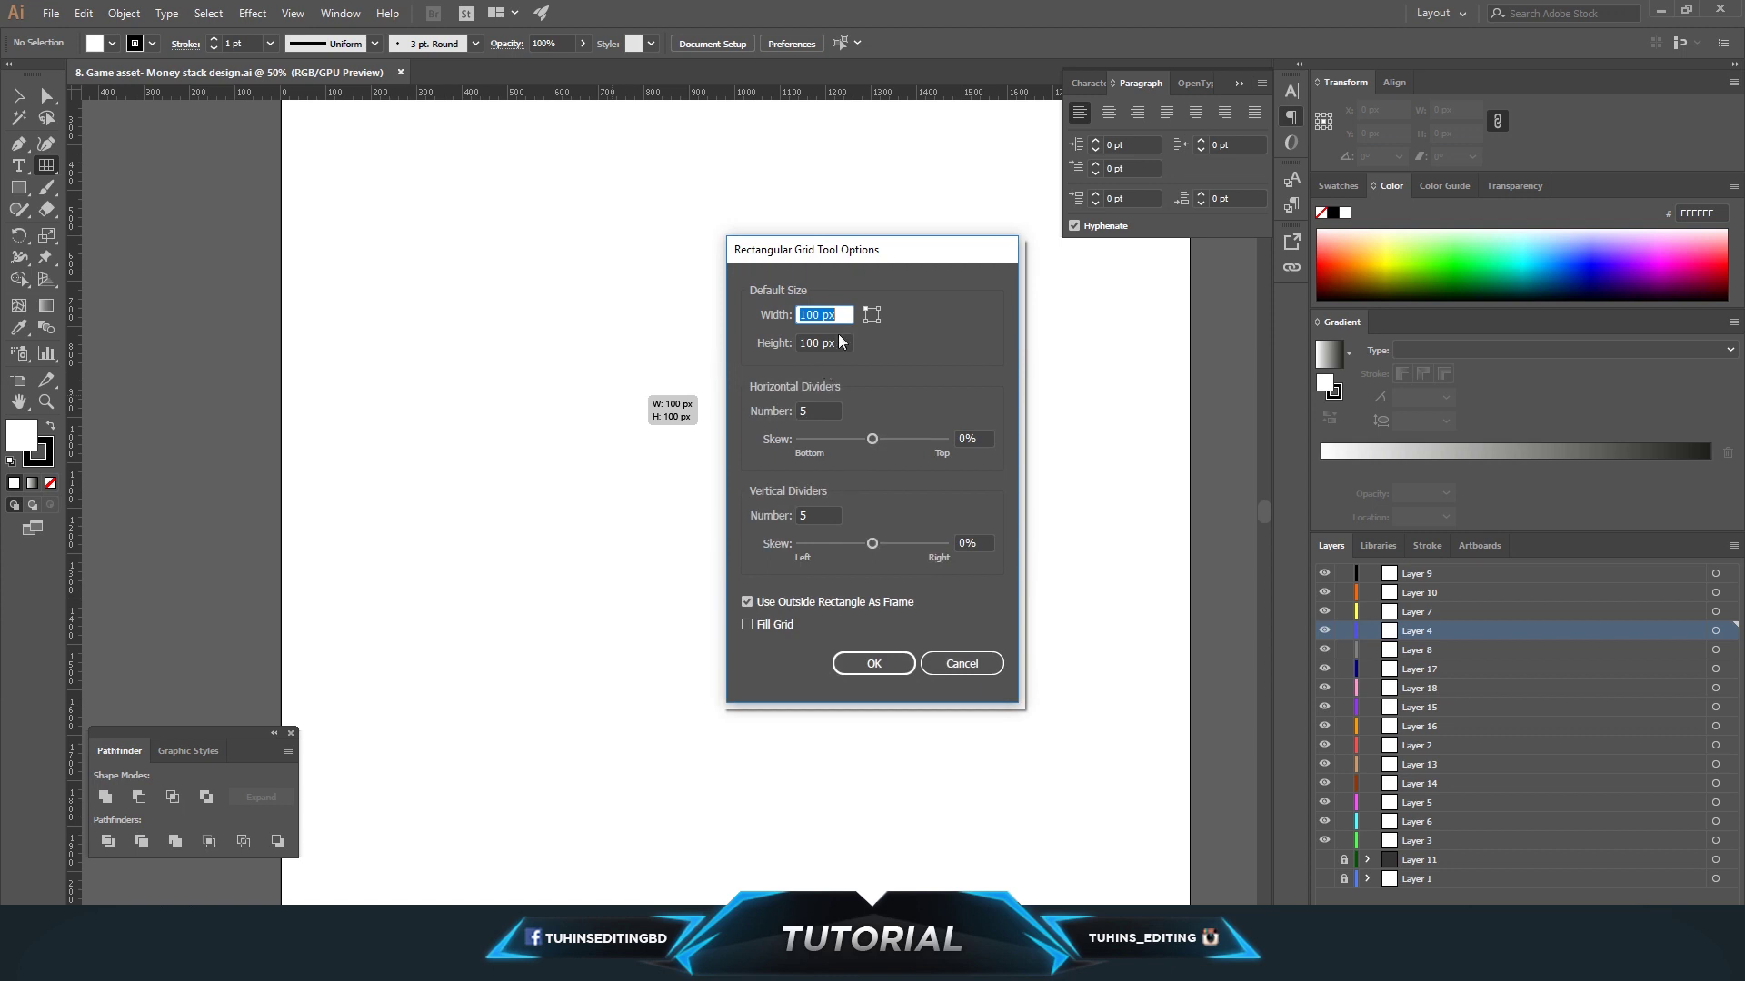
type("1000")
key("Tab")
type("1000")
key("Tab")
key("Tab")
type("1")
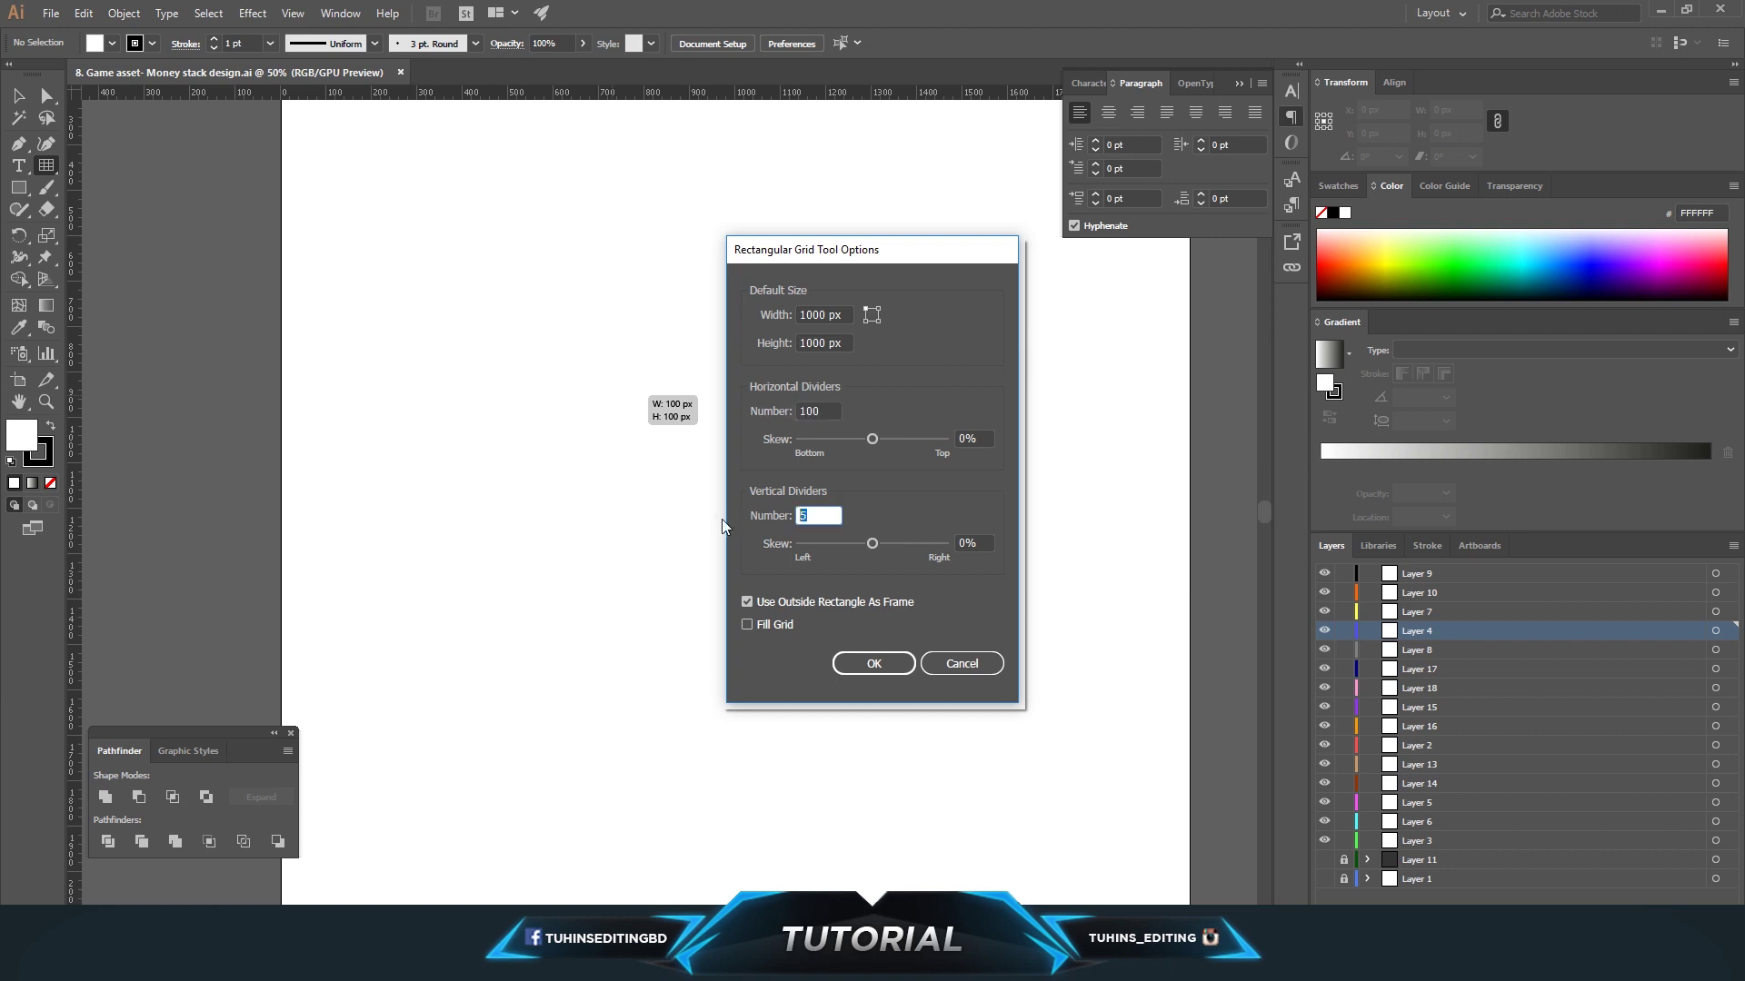
type("00")
left_click(871, 663)
Move the large grid up and to the left, then select the whole grid.
left_click_drag(851, 572, 915, 625)
key("v")
left_click(760, 260)
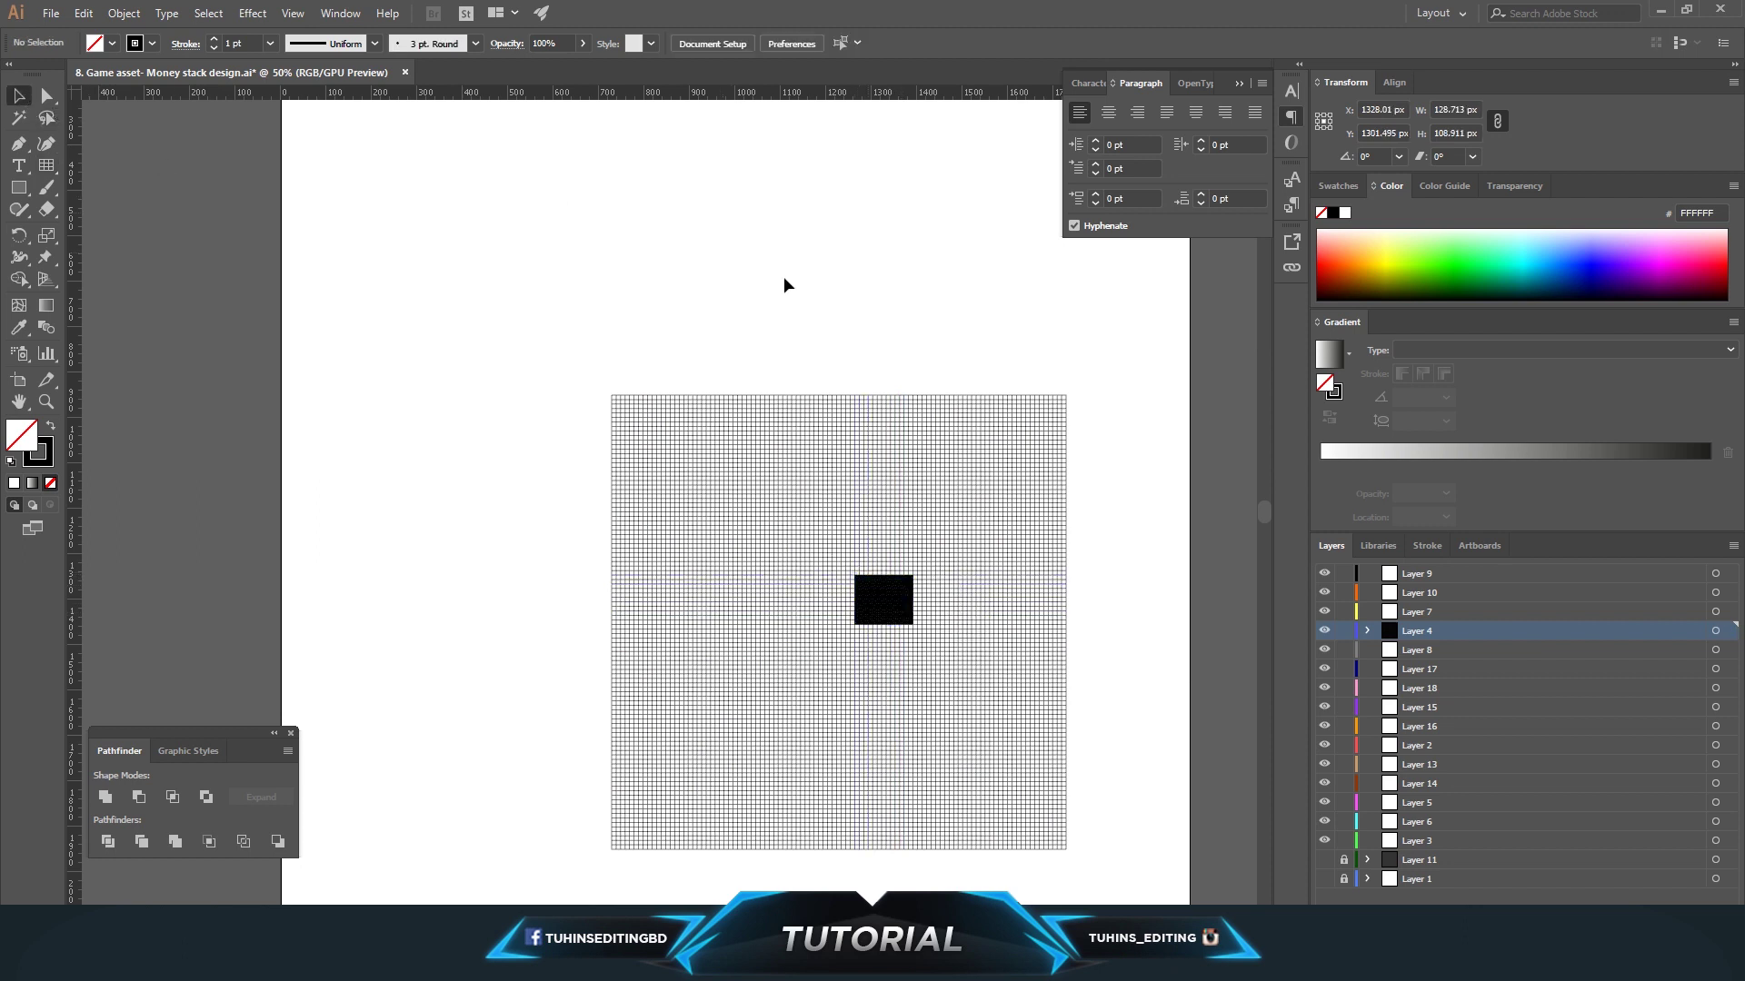
left_click_drag(999, 609, 898, 506)
left_click(1110, 509)
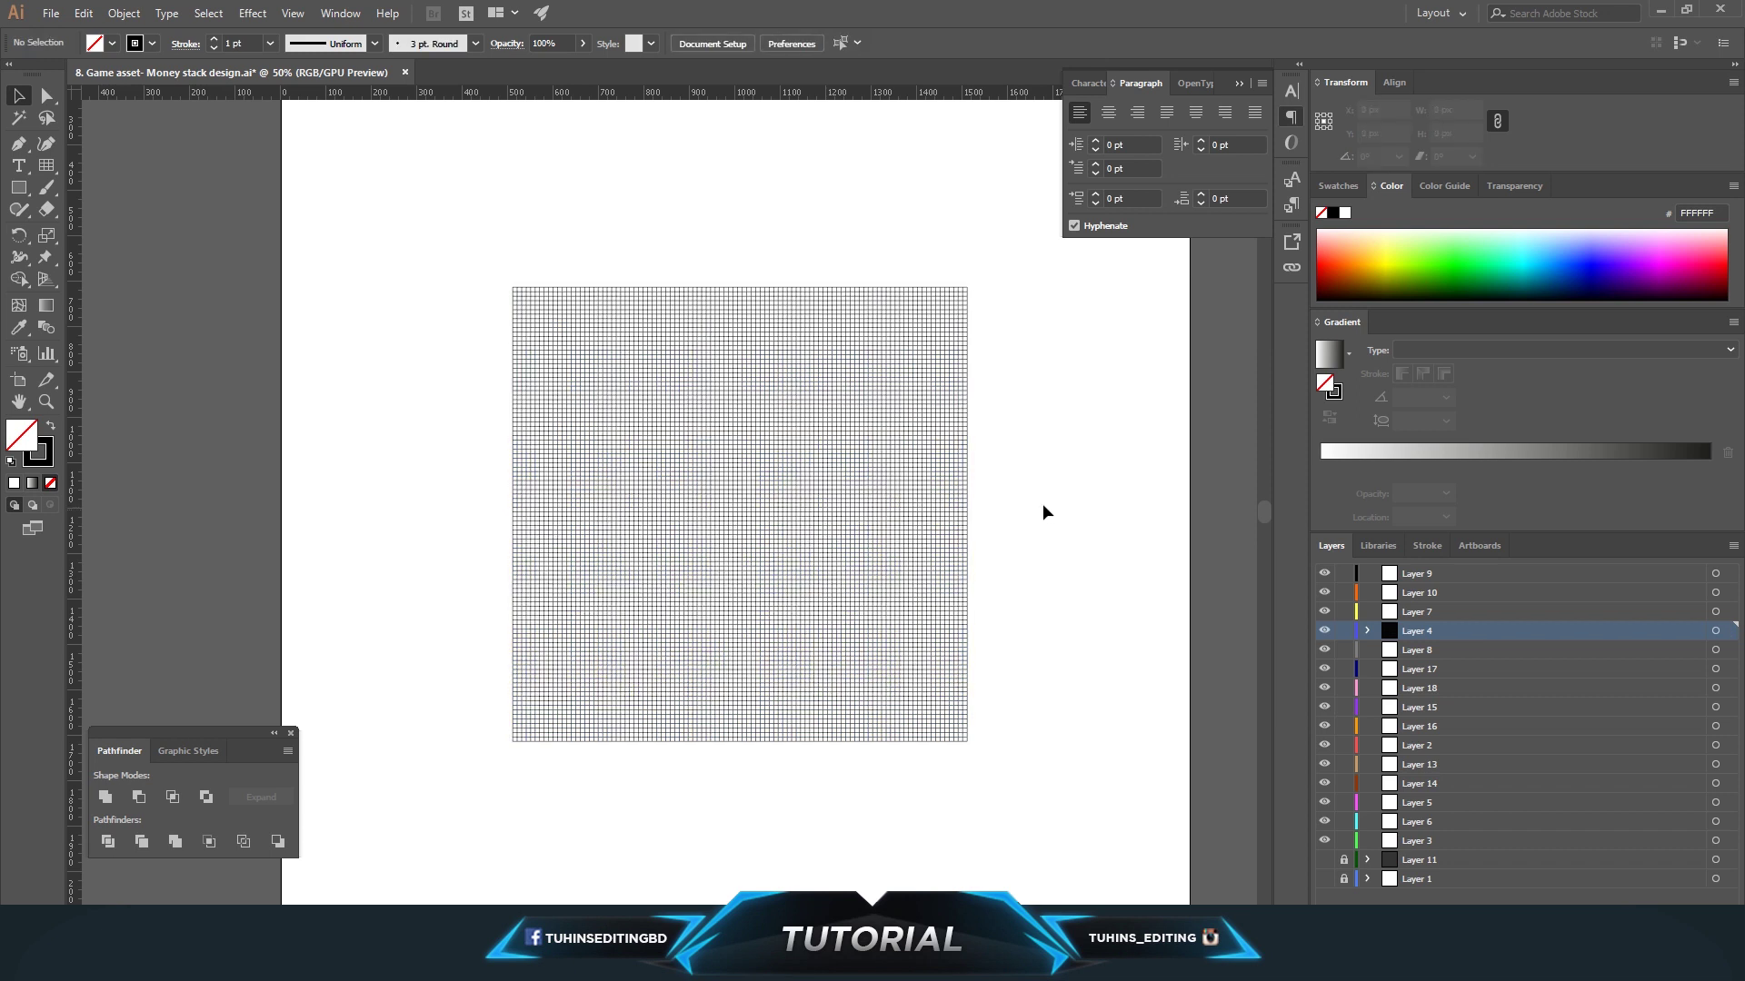
left_click_drag(433, 258, 1066, 800)
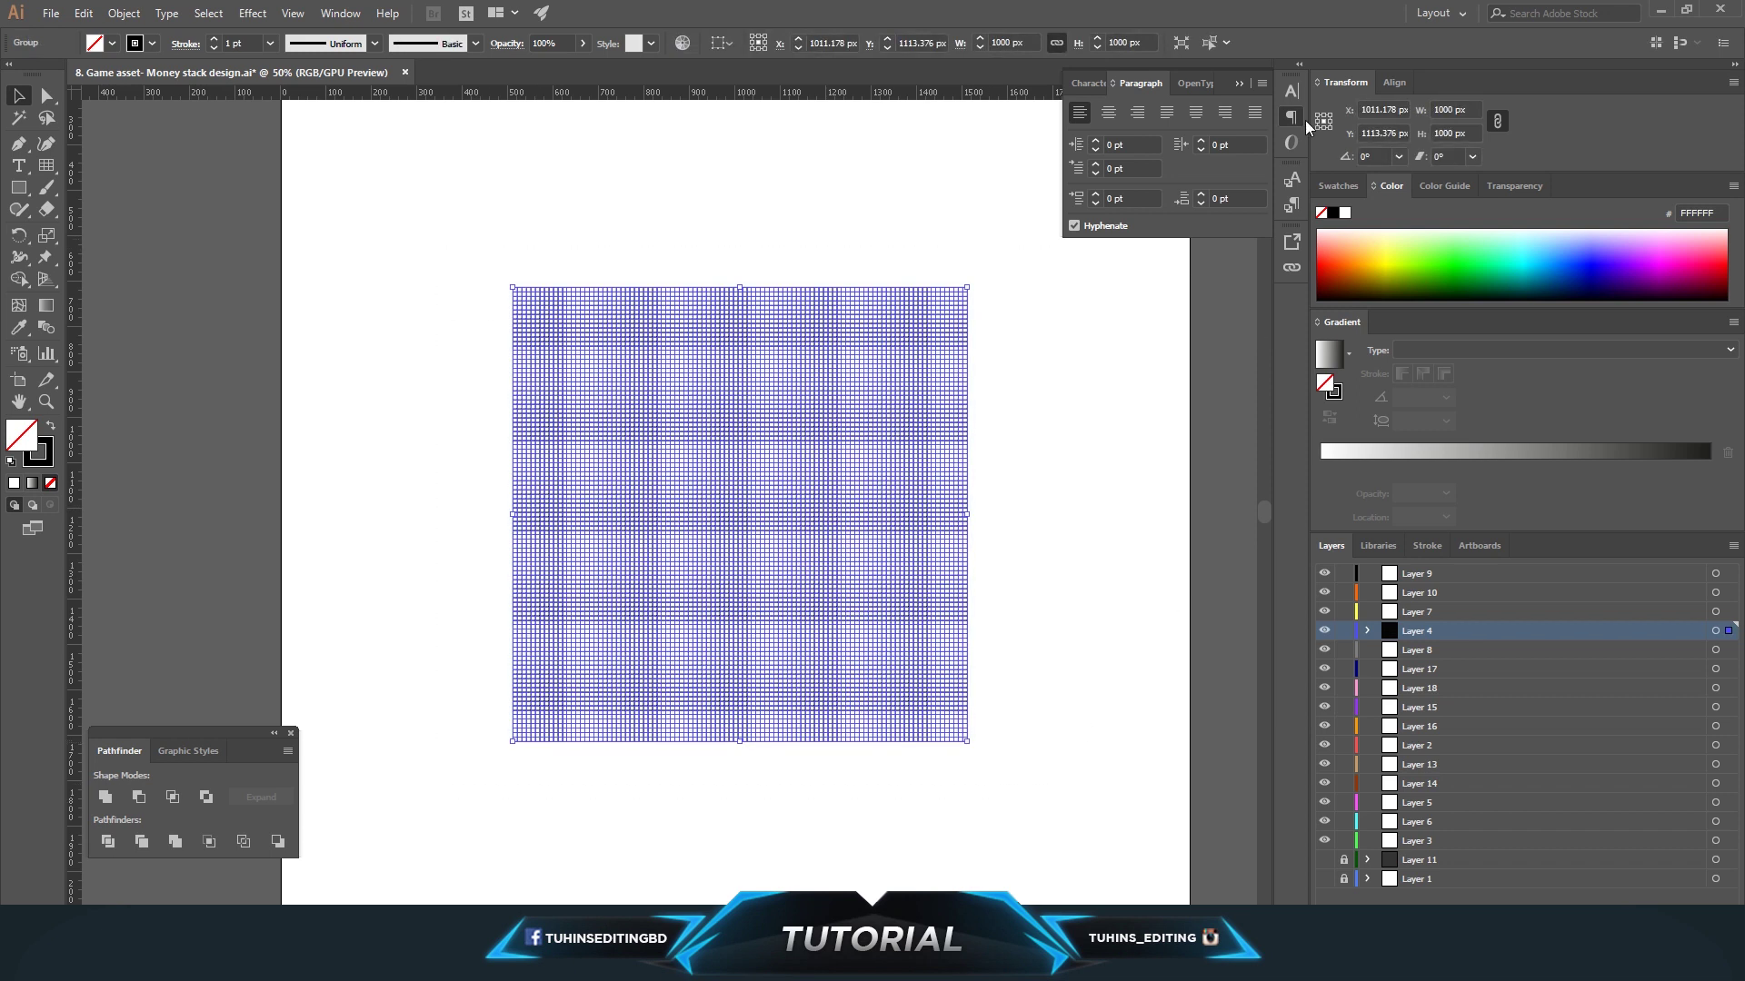
Unlink width and height, then set the grid's height to 86.602% (866.02 px).
left_click(1239, 83)
left_click(341, 13)
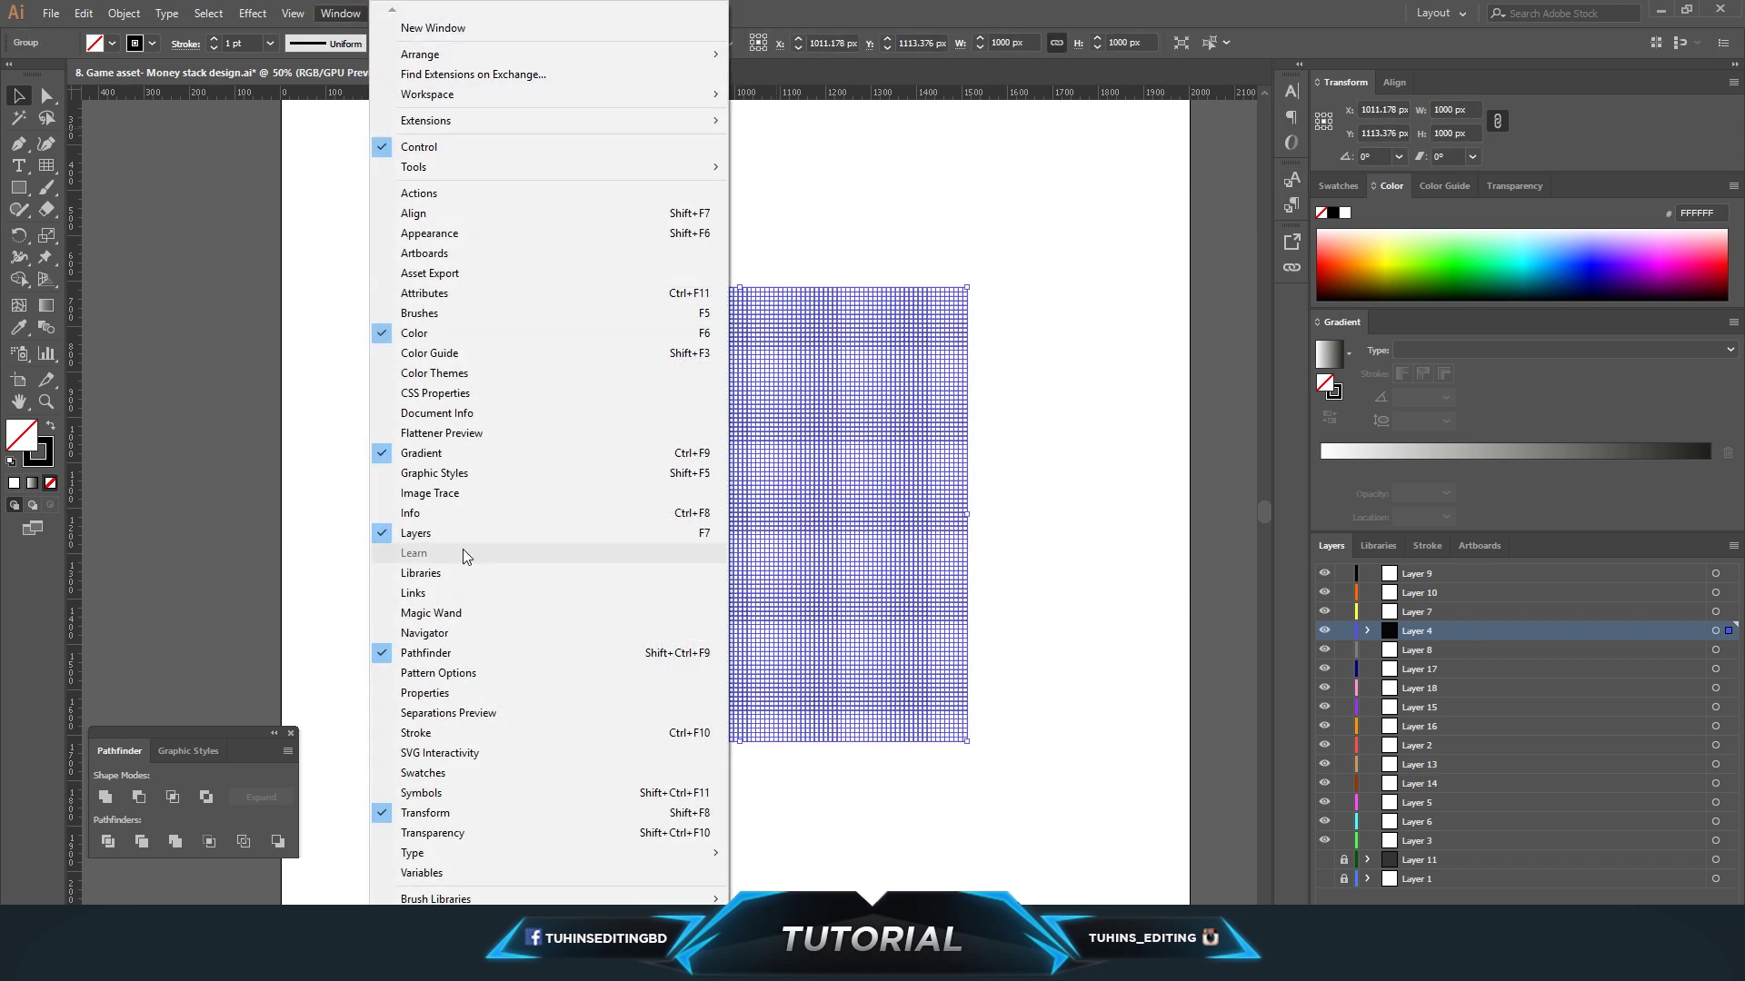
left_click(215, 734)
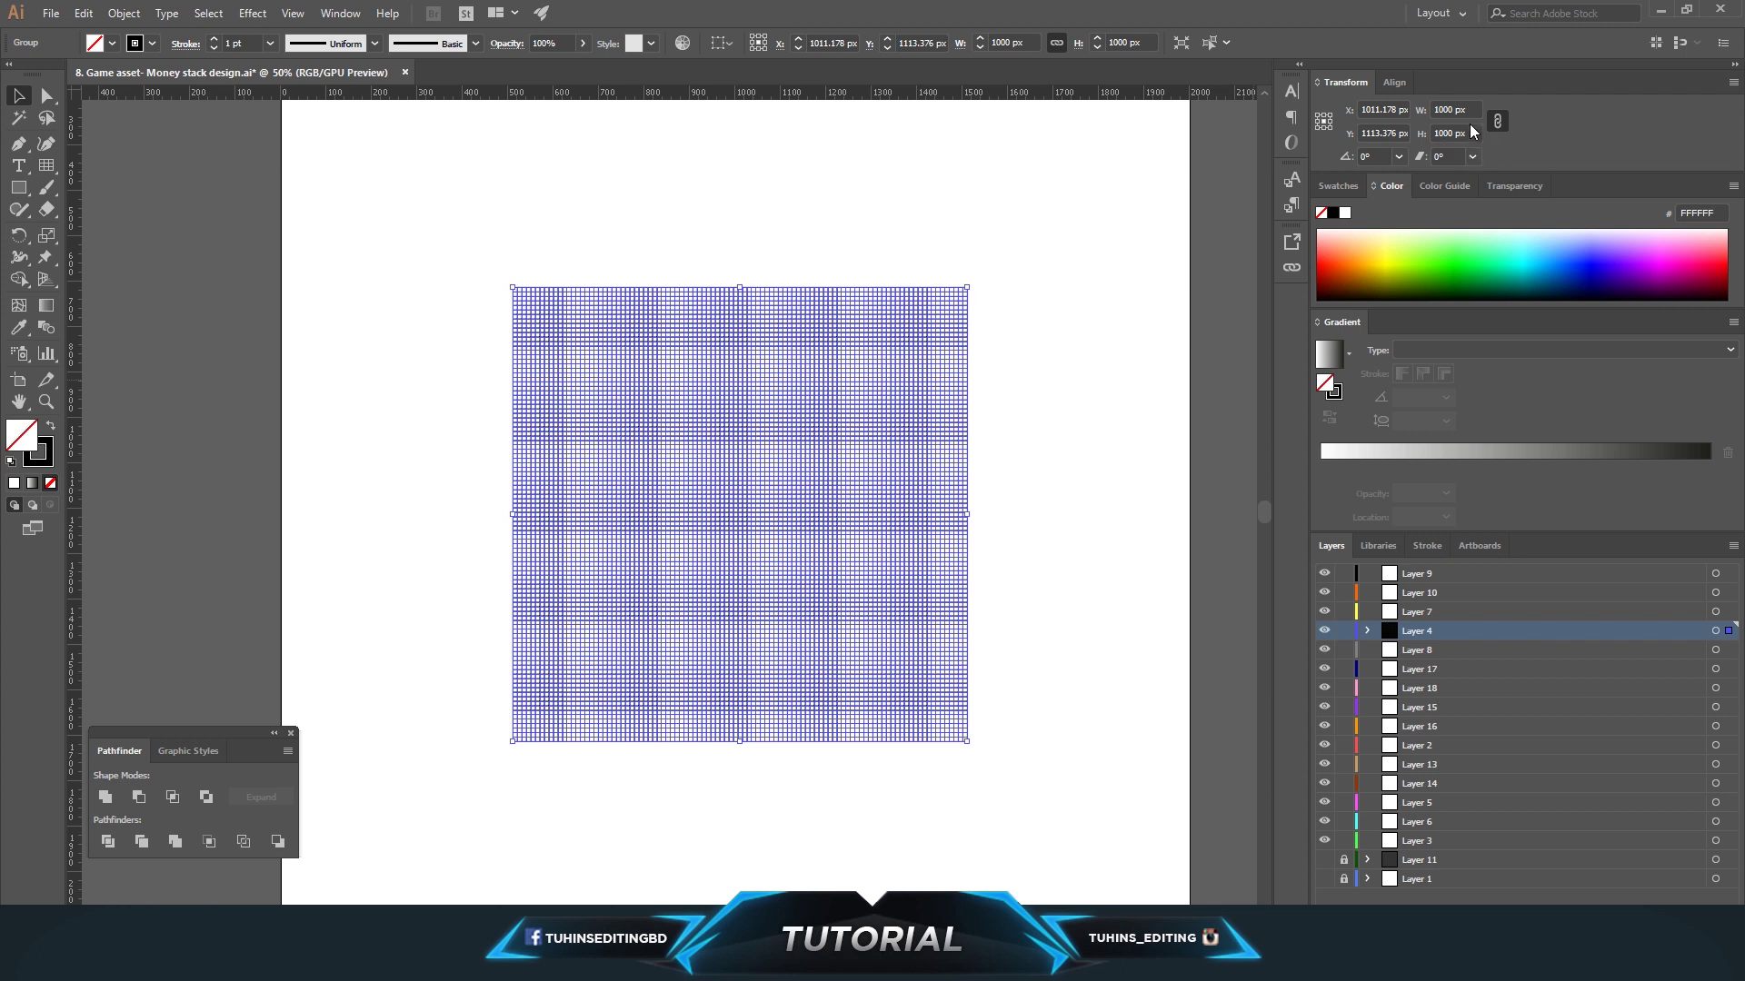
left_click(1495, 126)
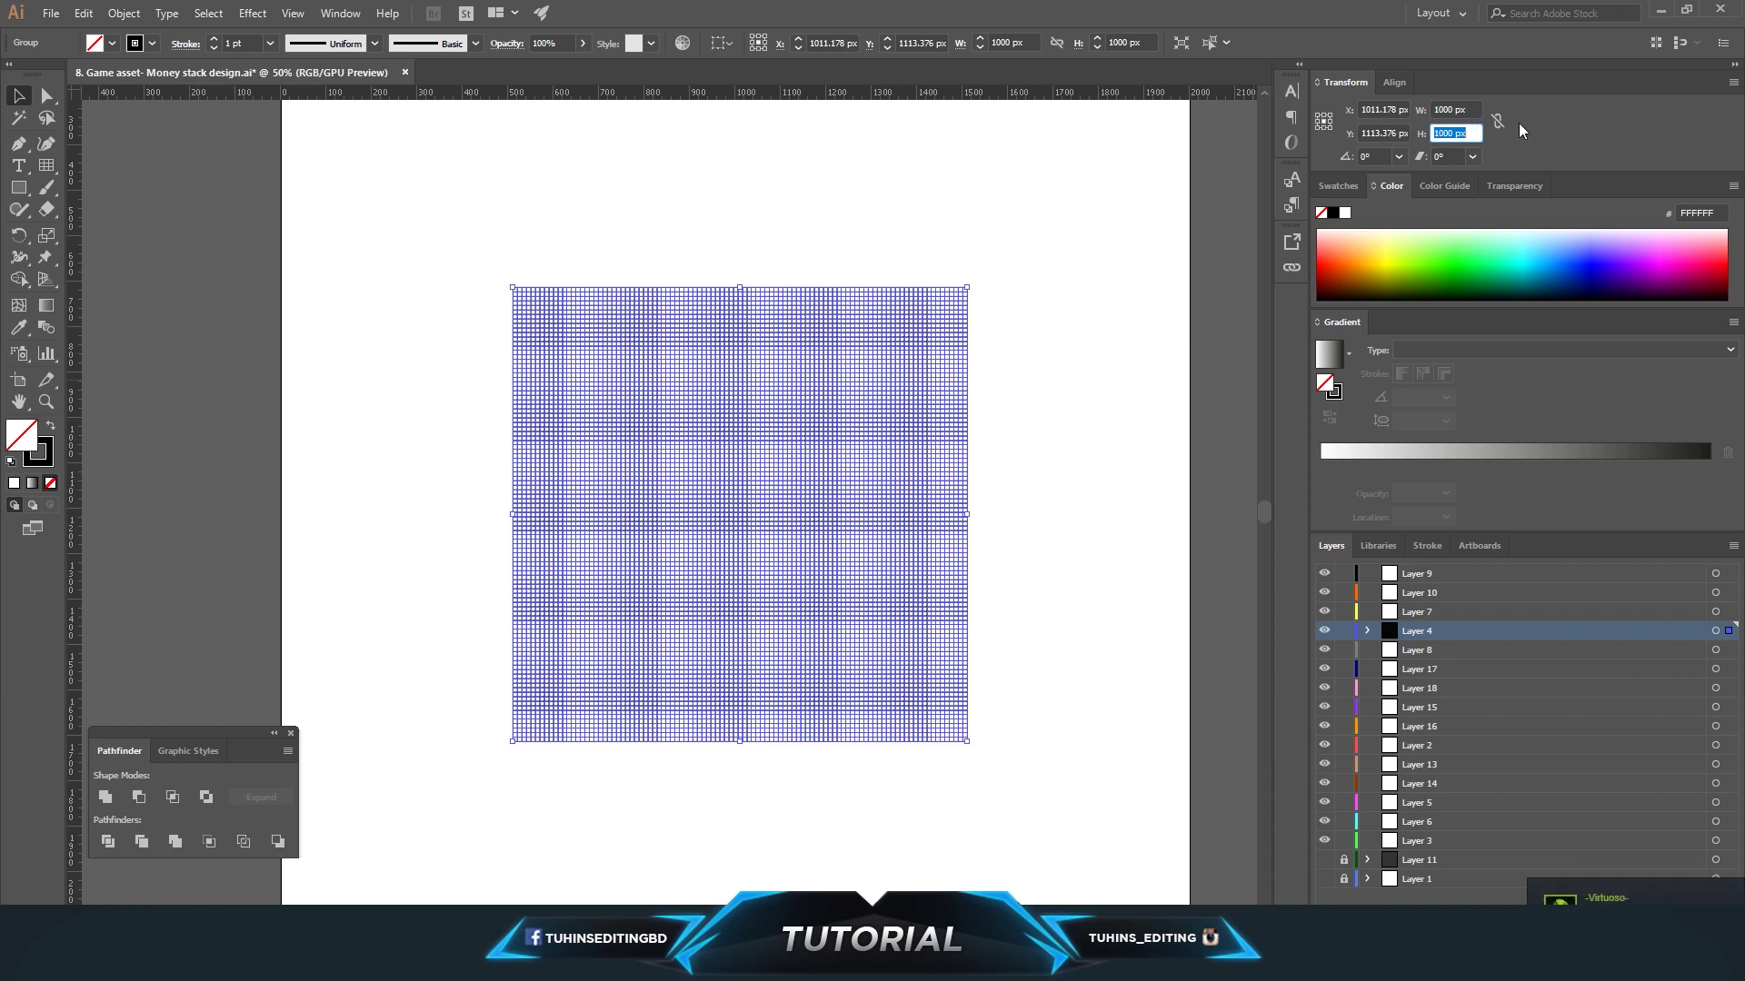
type("86.602")
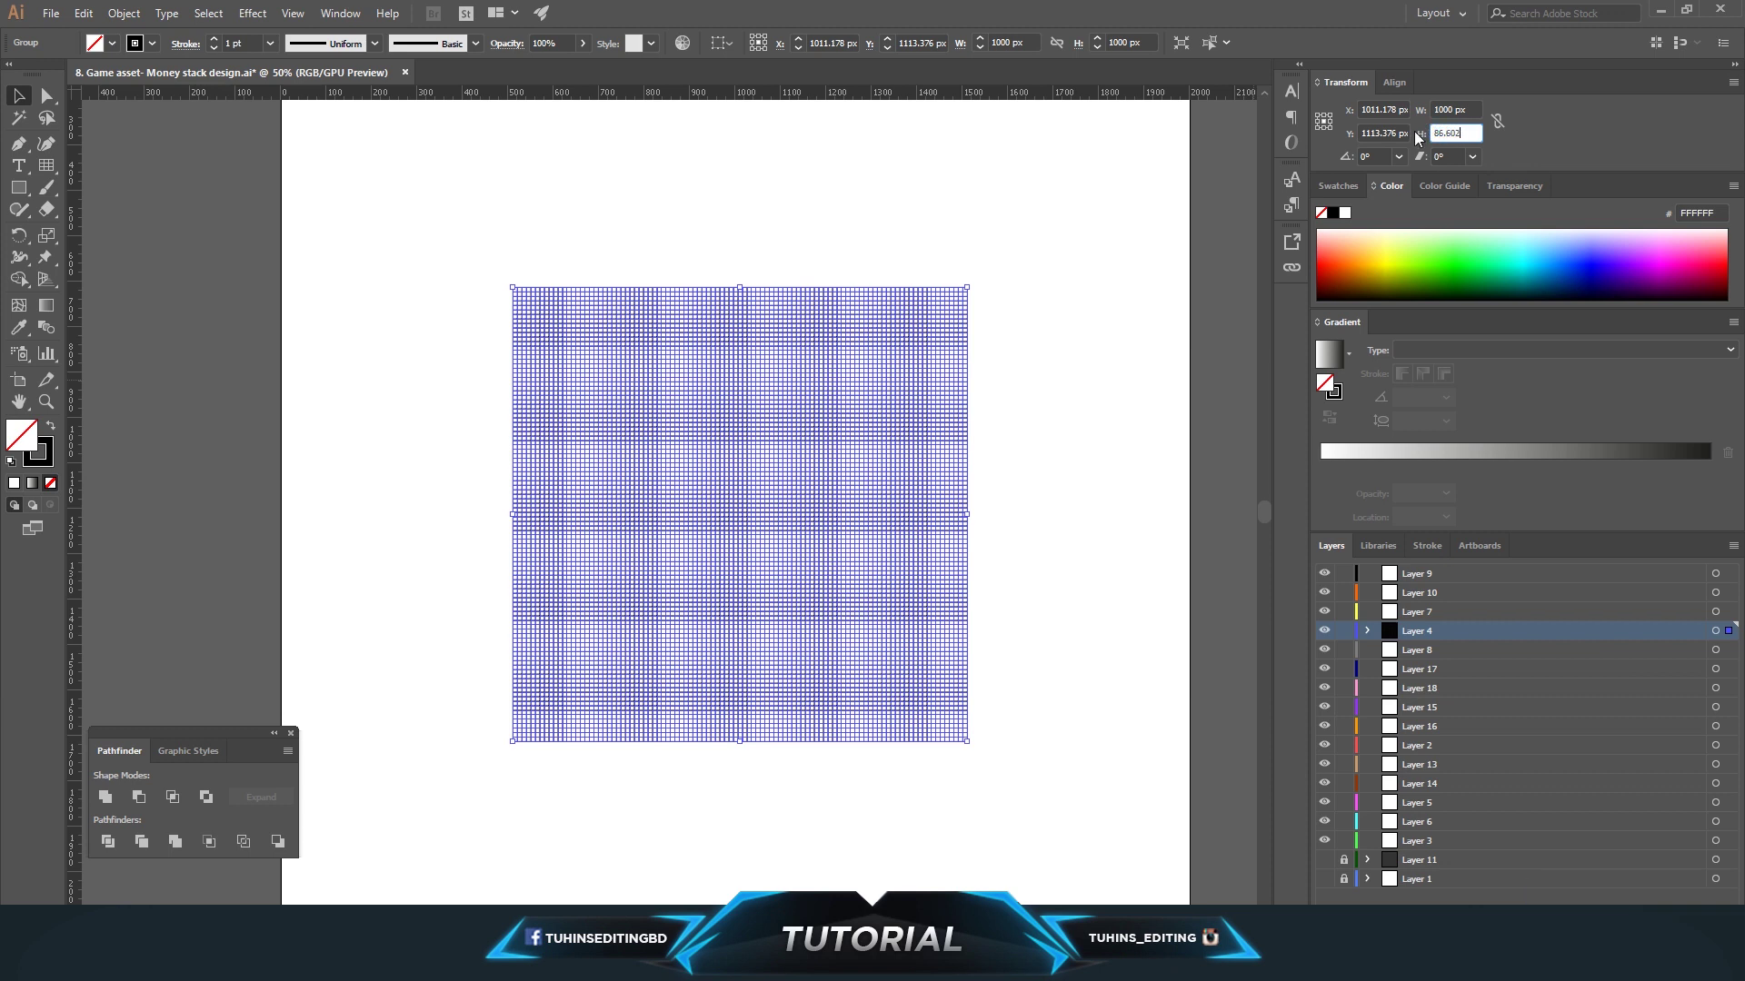
key("Return")
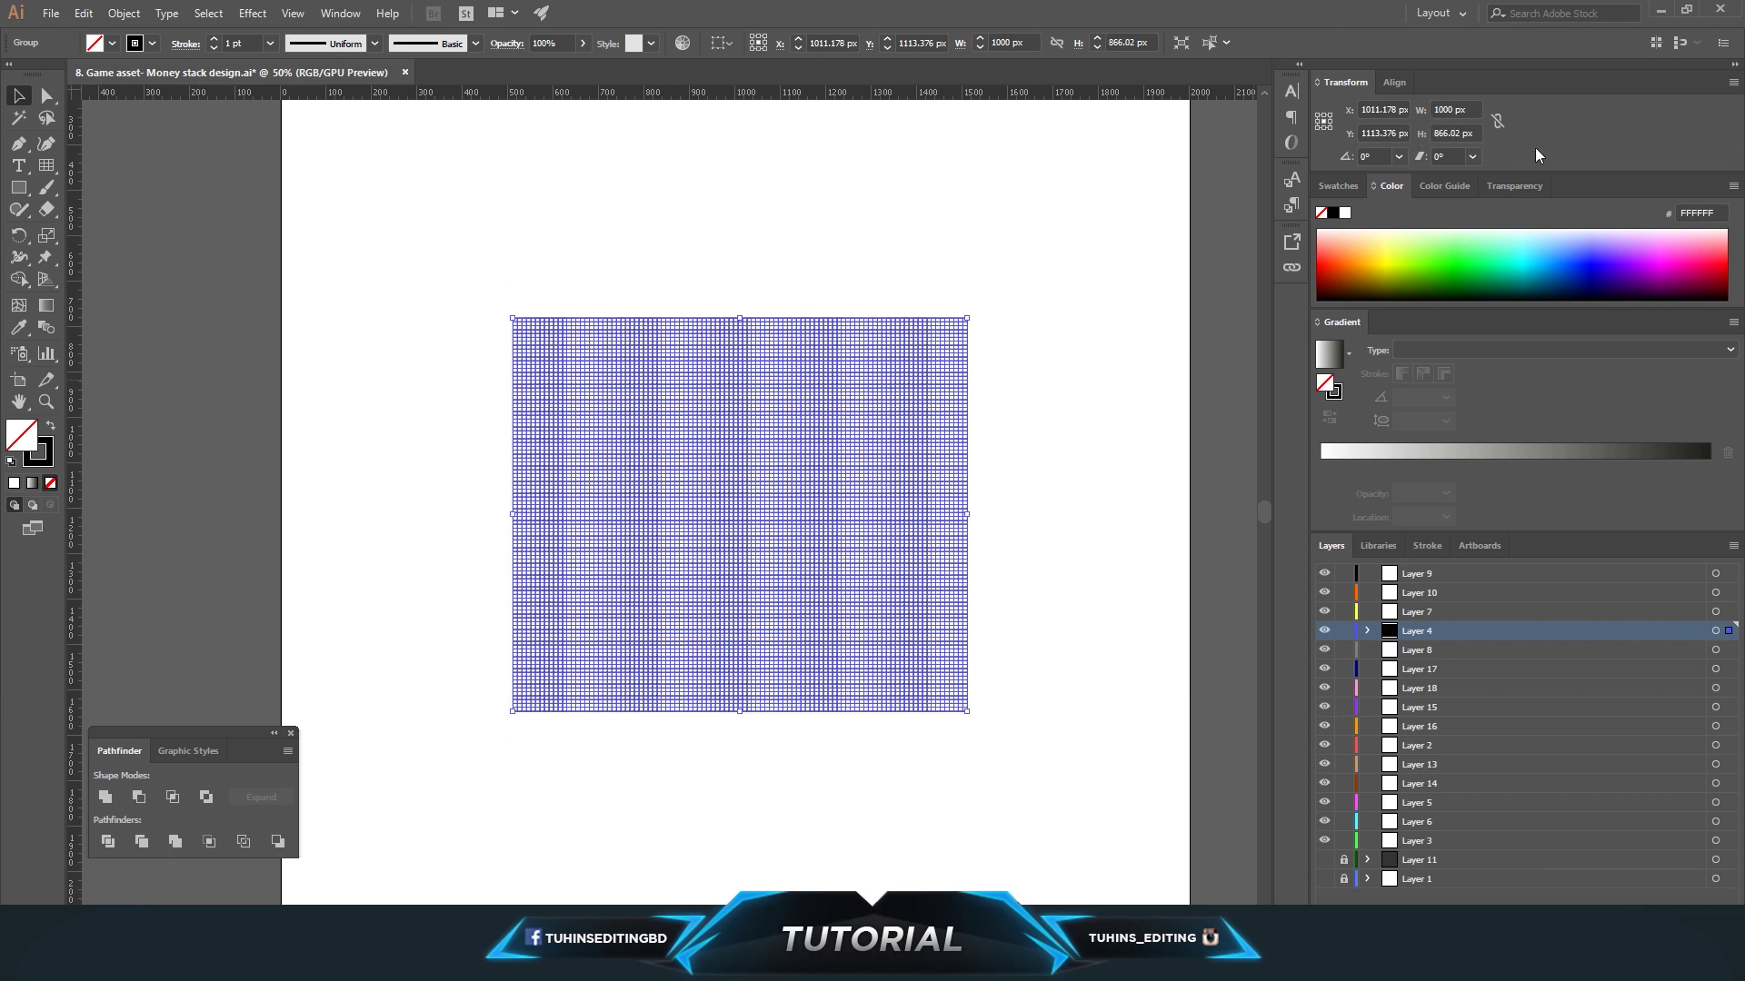
Shear the grid 30° and rotate it 30° into an isometric diamond.
left_click(1433, 159)
type("30")
key("Return")
left_click(1372, 157)
type("30")
key("Return")
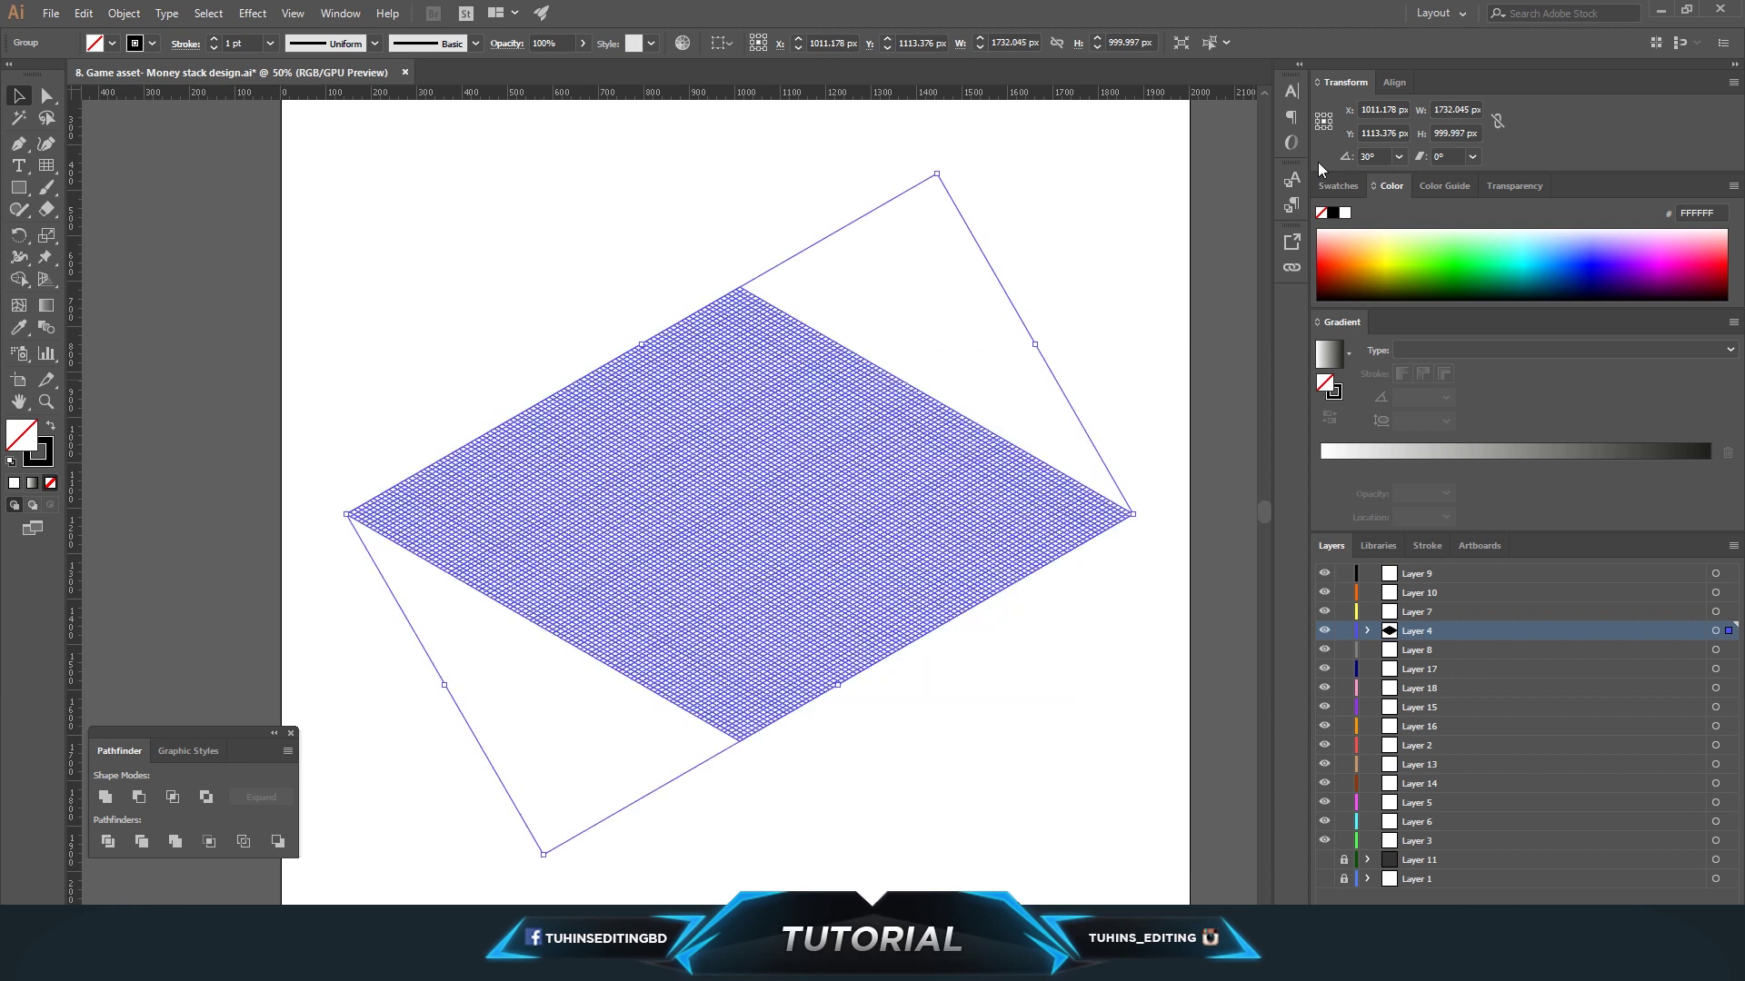
left_click(969, 668)
left_click(656, 514)
Recolour the grid's stroke light blue #8DC6FF in the Color Picker.
left_click(152, 43)
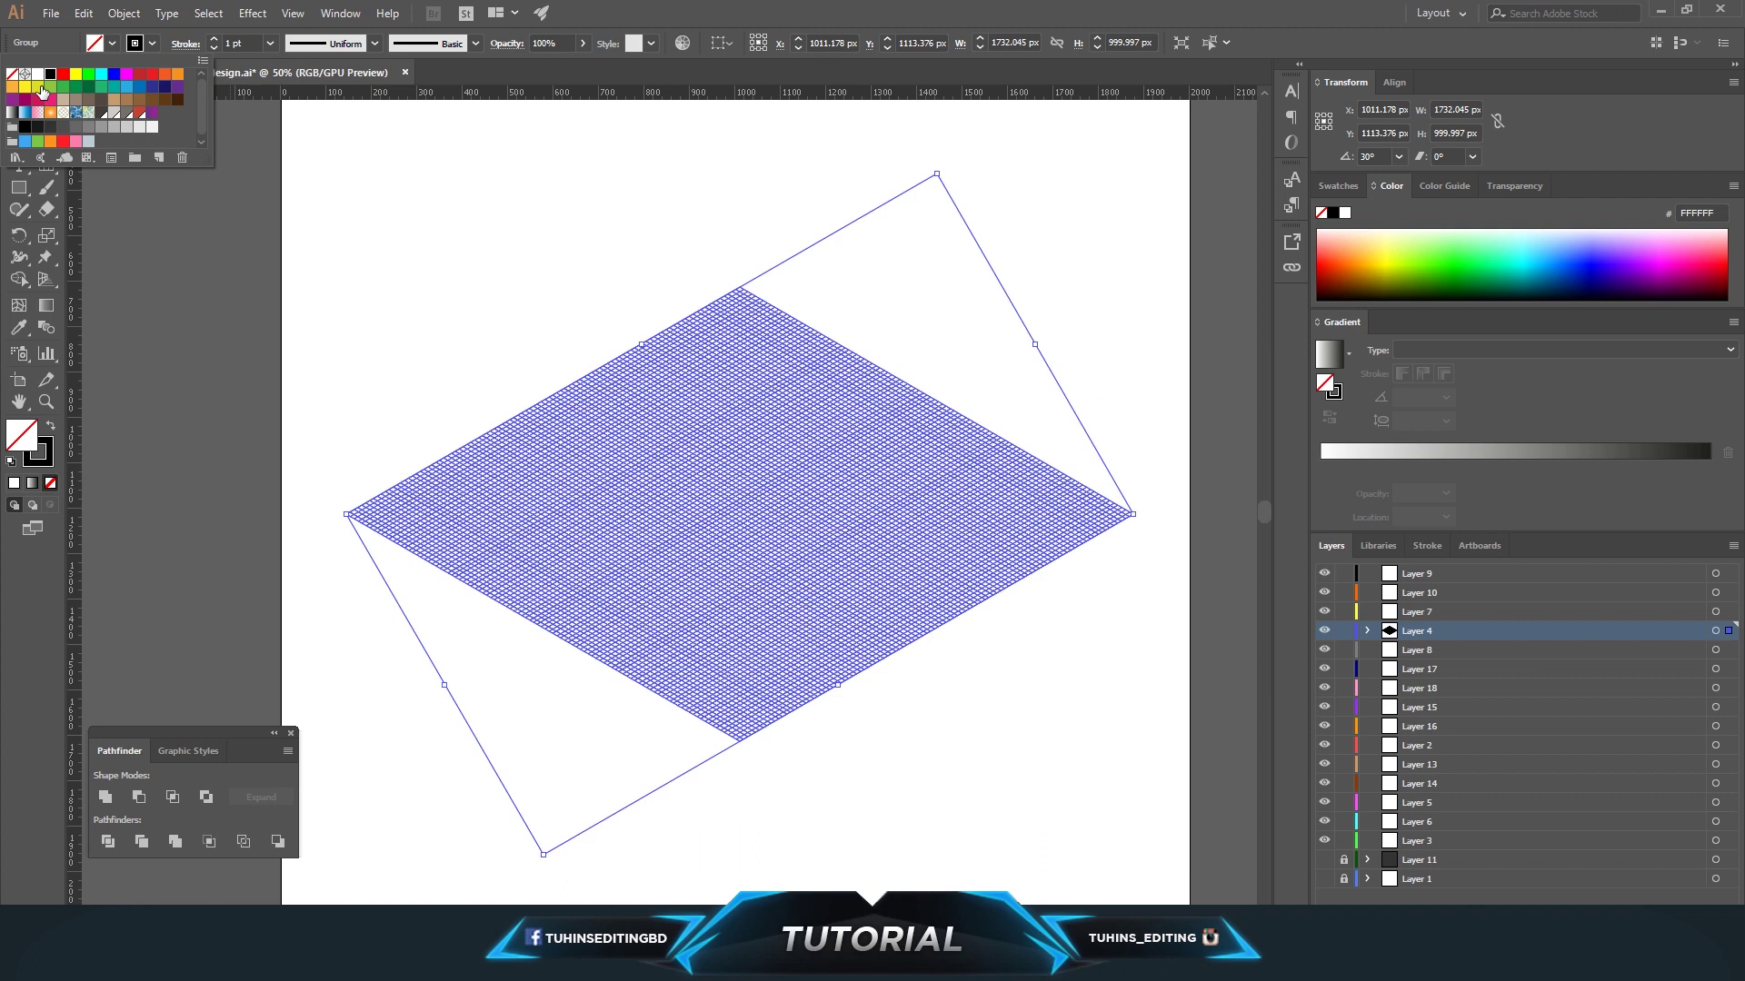
left_click(37, 88)
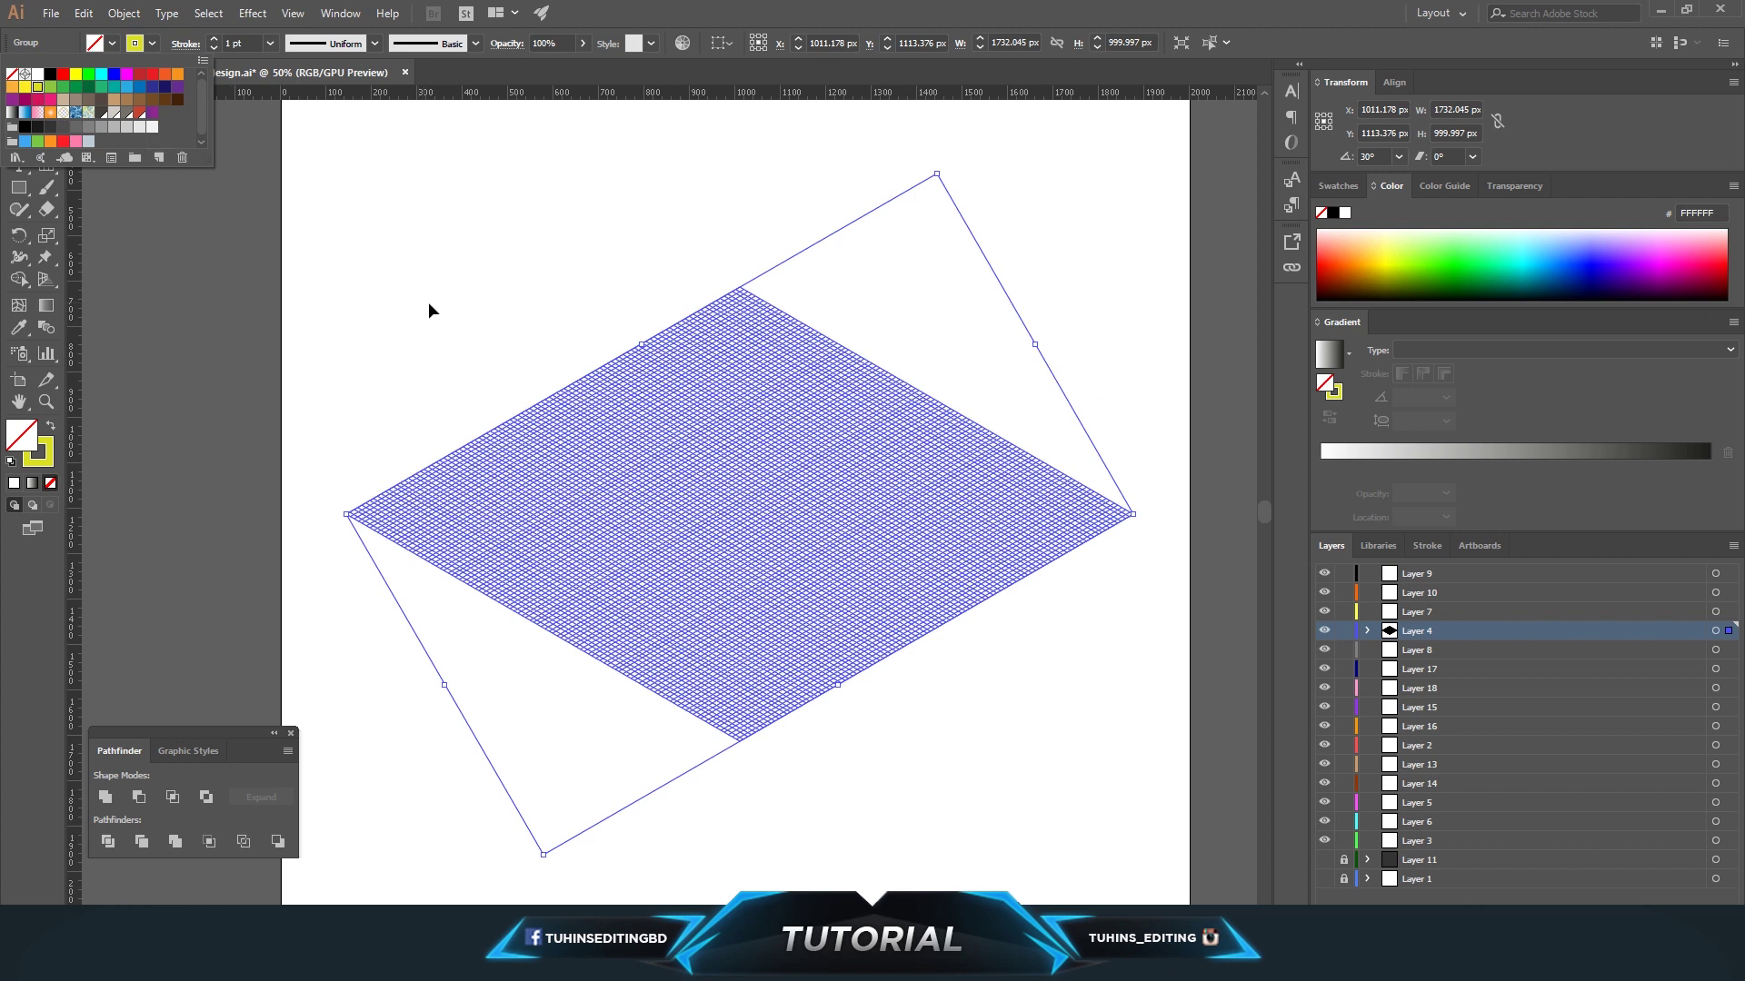
left_click(445, 317)
left_click(673, 460)
double_click(51, 453)
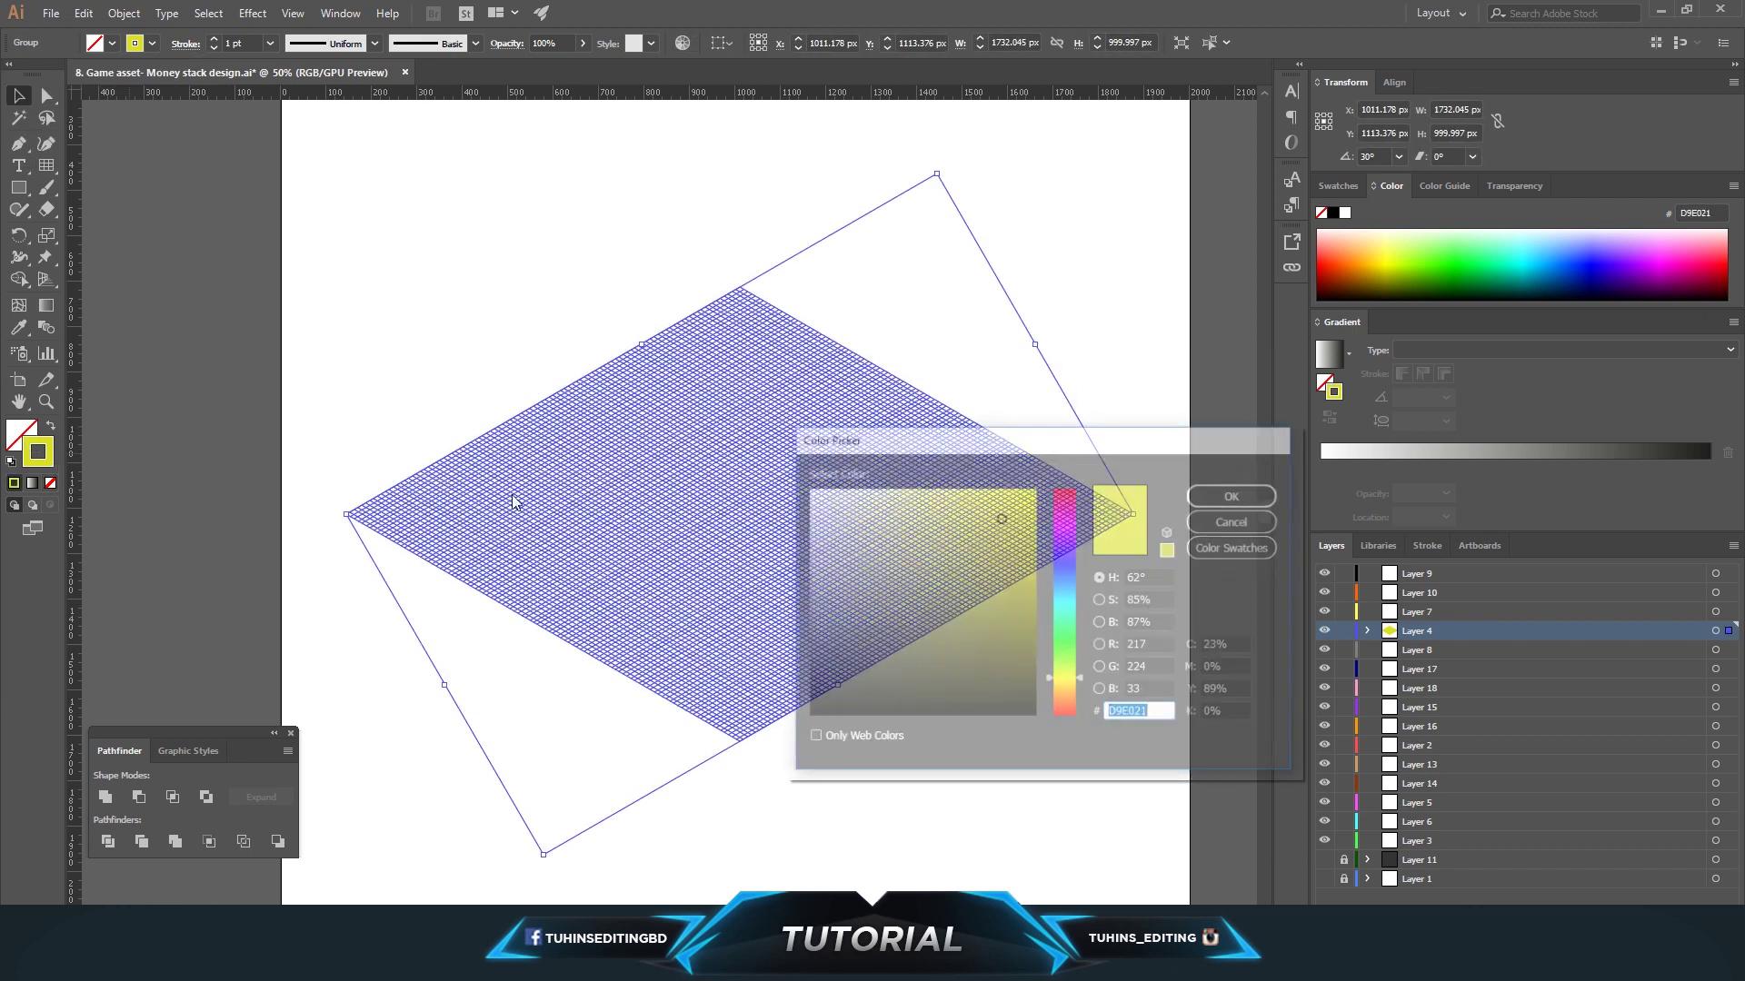
mouse_move(1070, 636)
left_mouse_down()
mouse_move(1080, 570)
mouse_move(1080, 589)
left_mouse_up()
left_click_drag(962, 511, 909, 488)
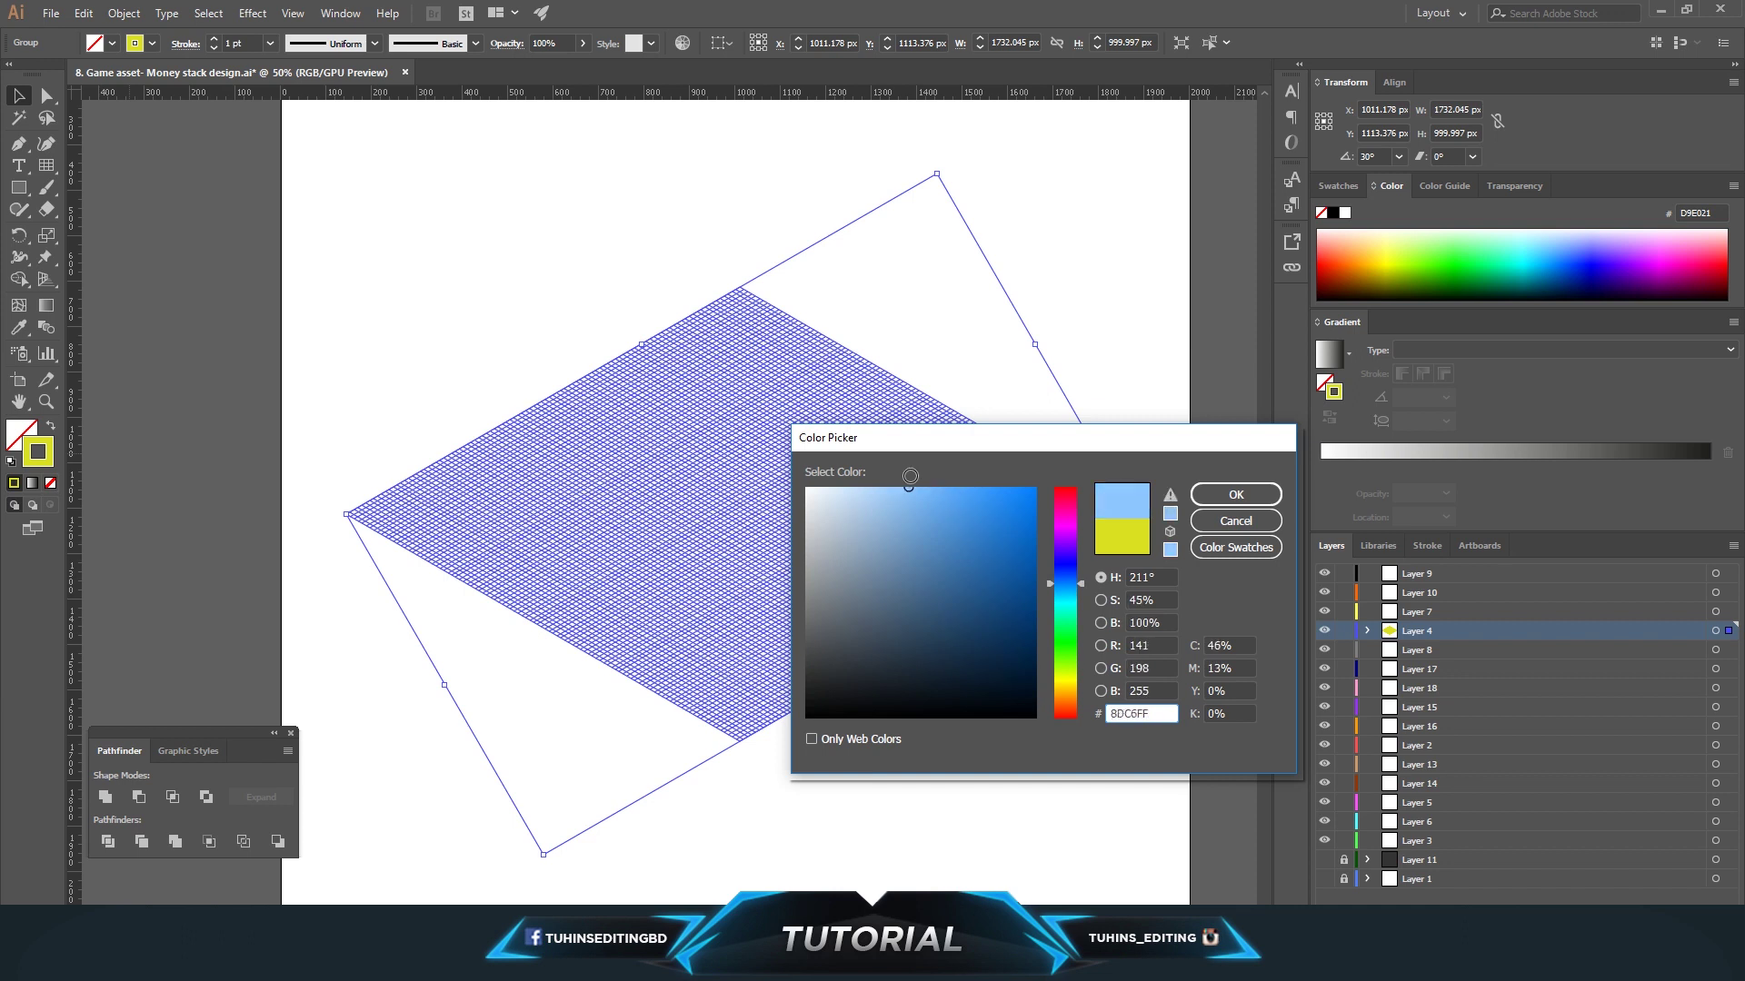
left_click(1236, 494)
left_click(1019, 256)
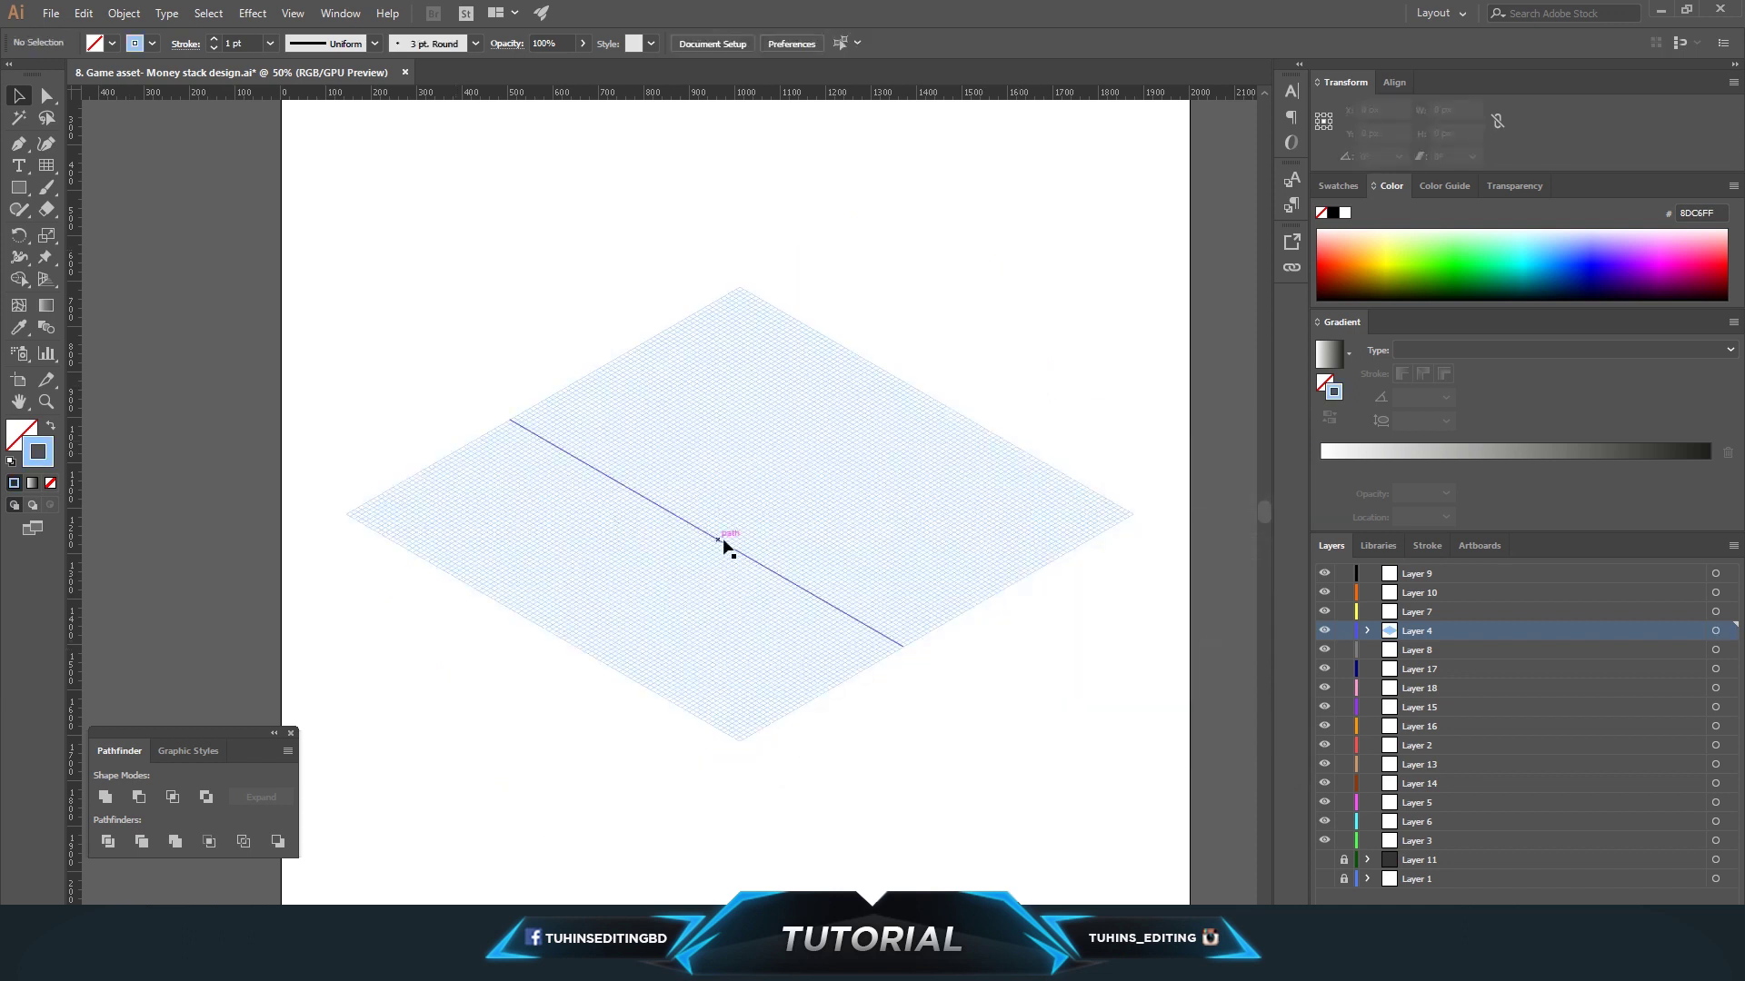
Fade the isometric grid to 31% opacity and lock it.
key("ctrl+plus")
key("ctrl+plus")
key("ctrl+plus")
key("ctrl+plus")
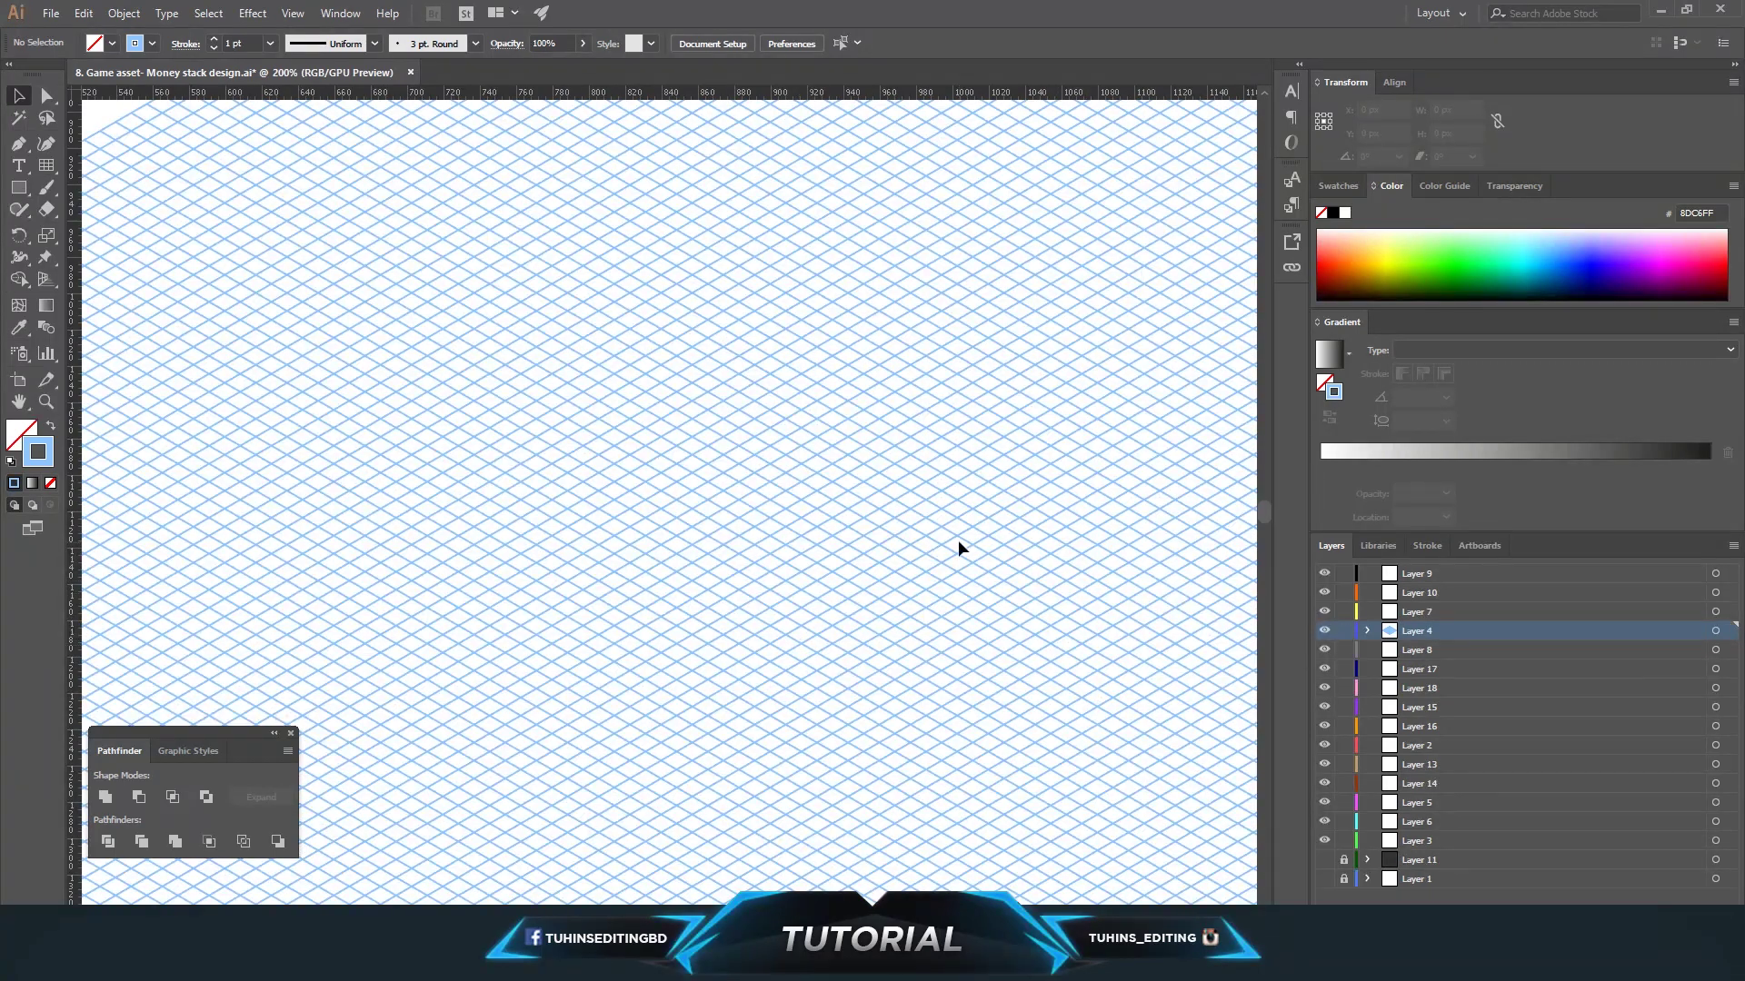
left_click(956, 540)
left_click_drag(582, 50, 534, 68)
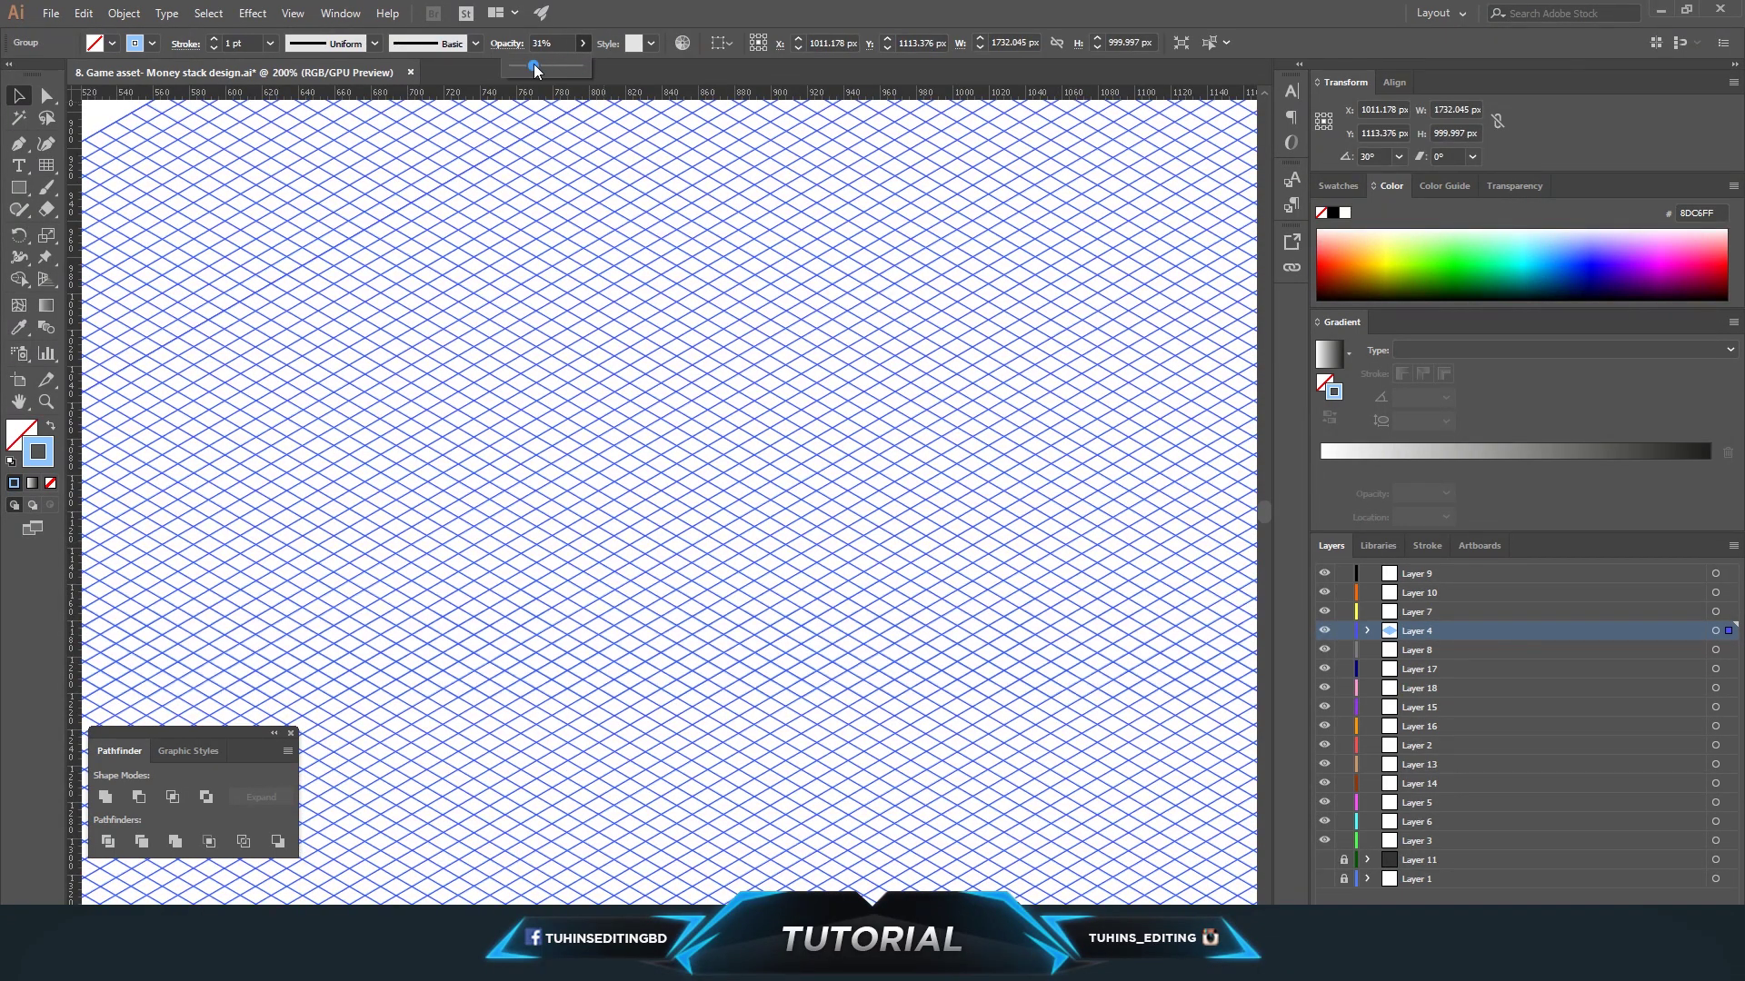
key("ctrl+2")
Save the document and zoom the view to 300%.
left_click(51, 13)
left_click(63, 156)
key("ctrl+0")
key("ctrl+equal")
key("ctrl+equal")
key("ctrl+equal")
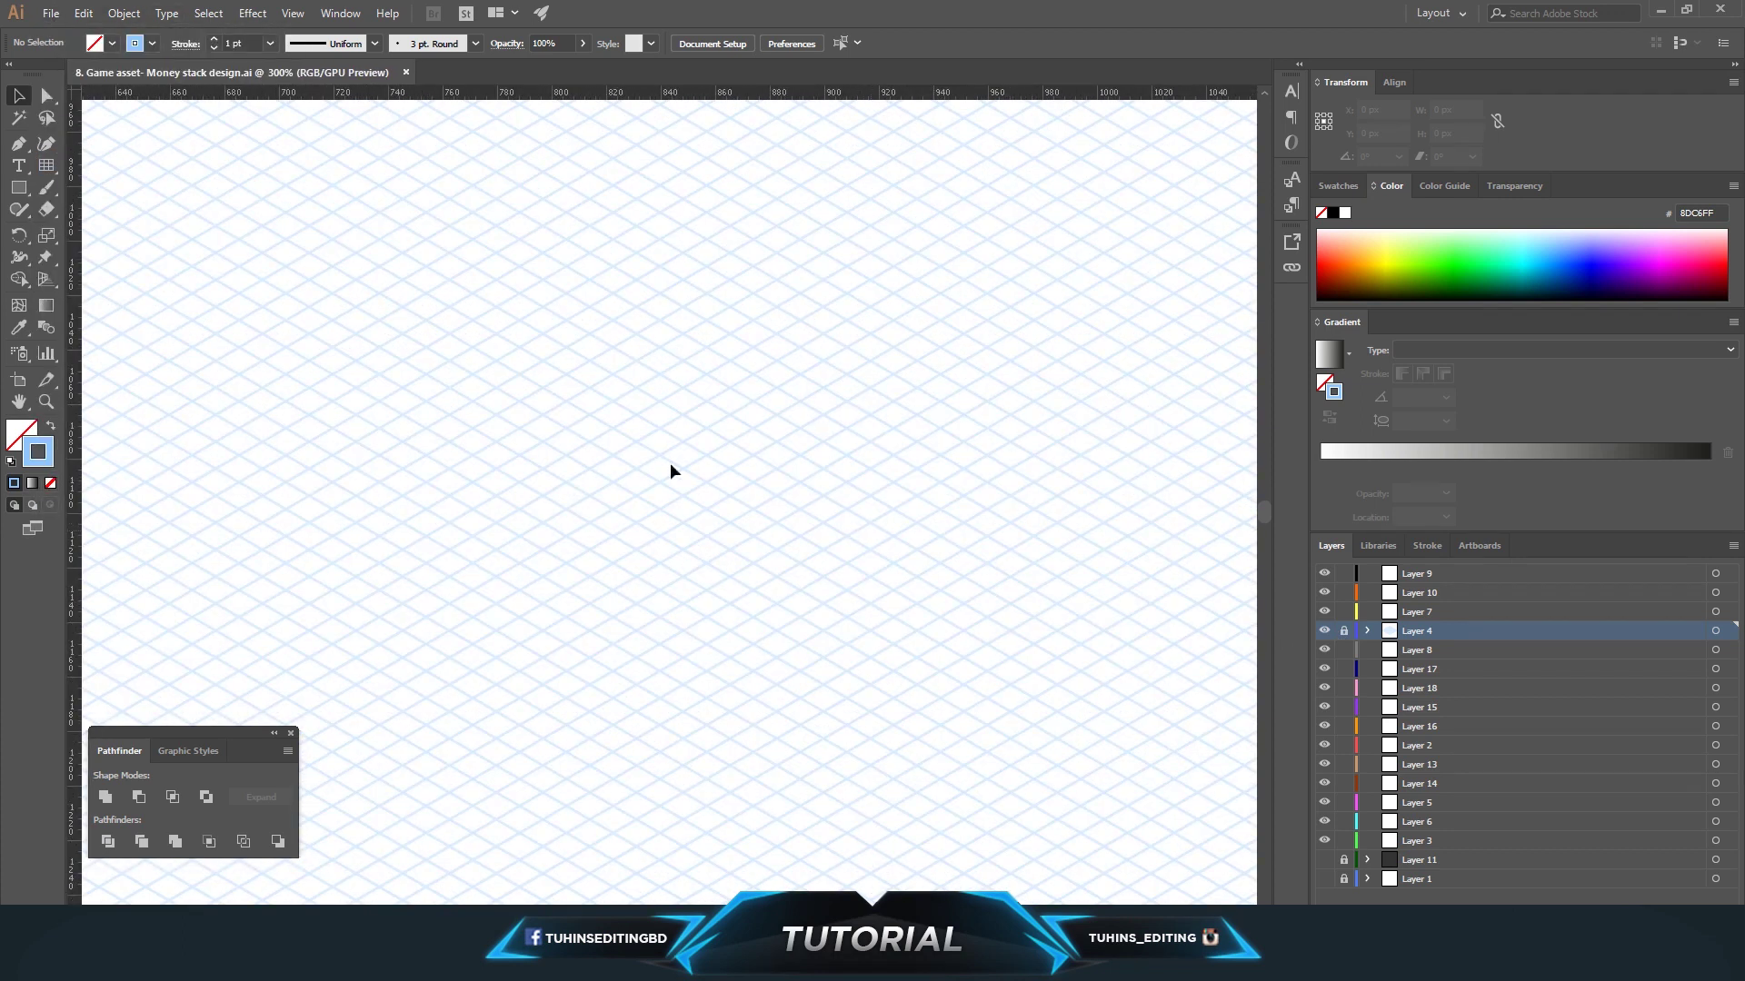
left_click(19, 142)
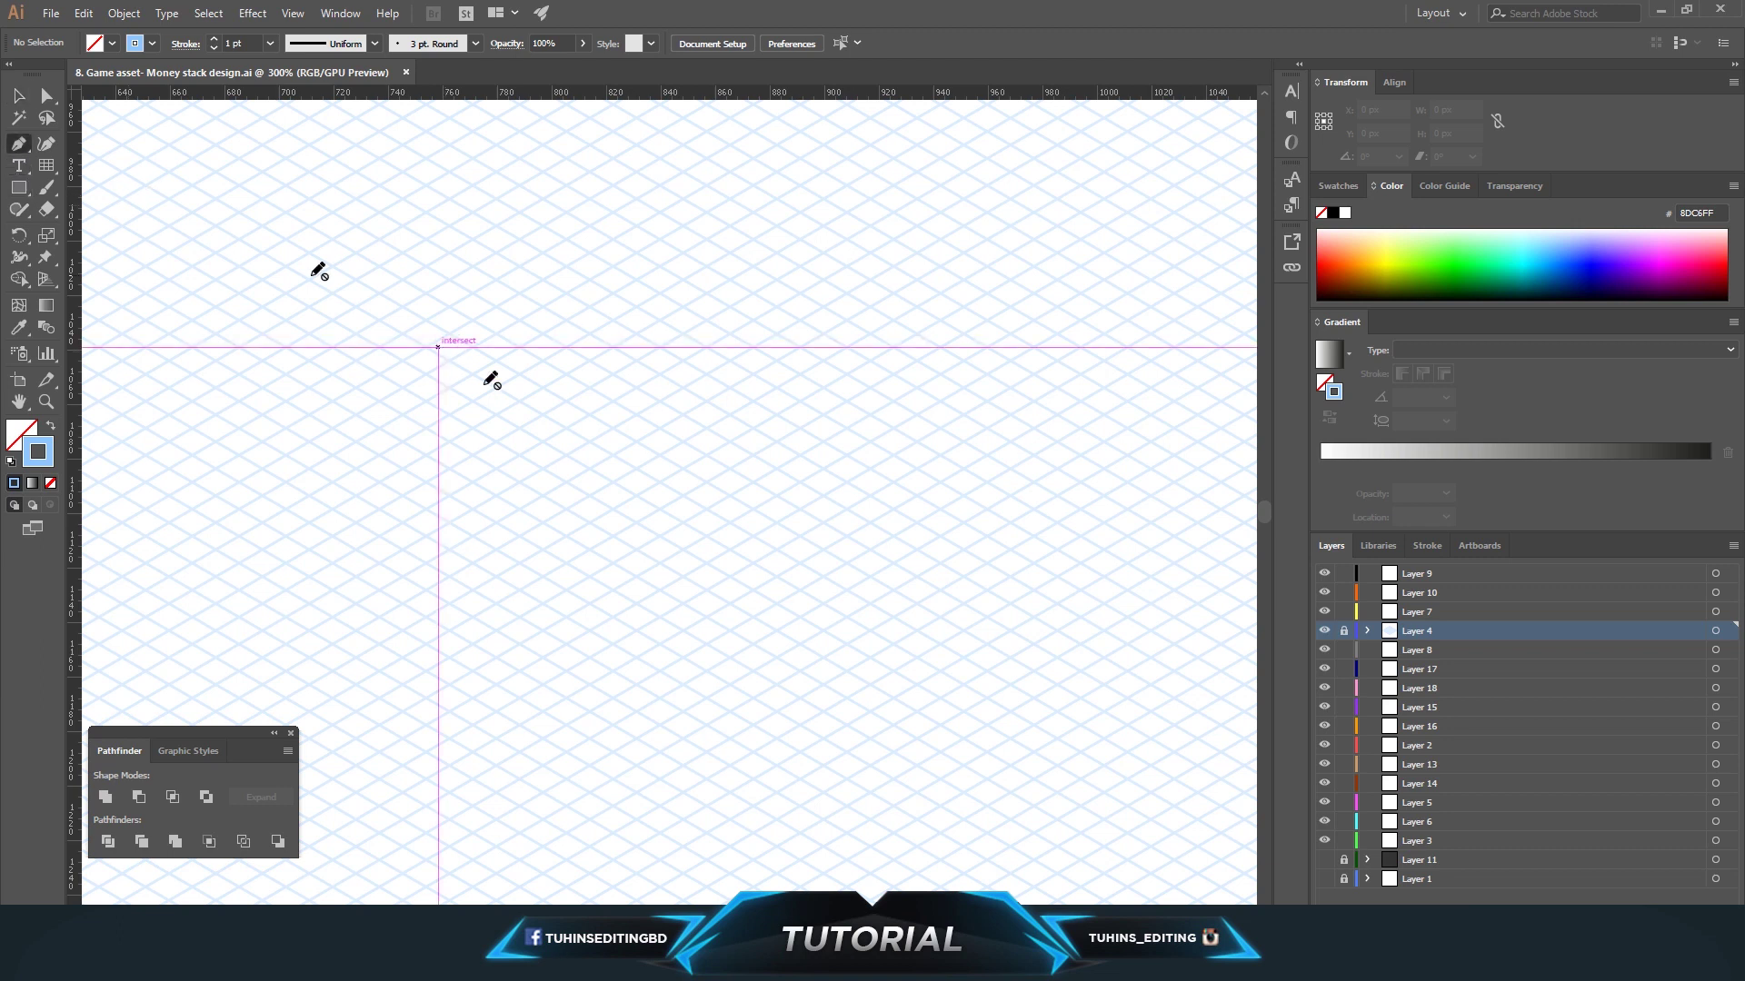
On Layer 7, trace a closed rhombus through four grid intersections for the stack's top face.
left_click(1417, 611)
left_click(449, 415)
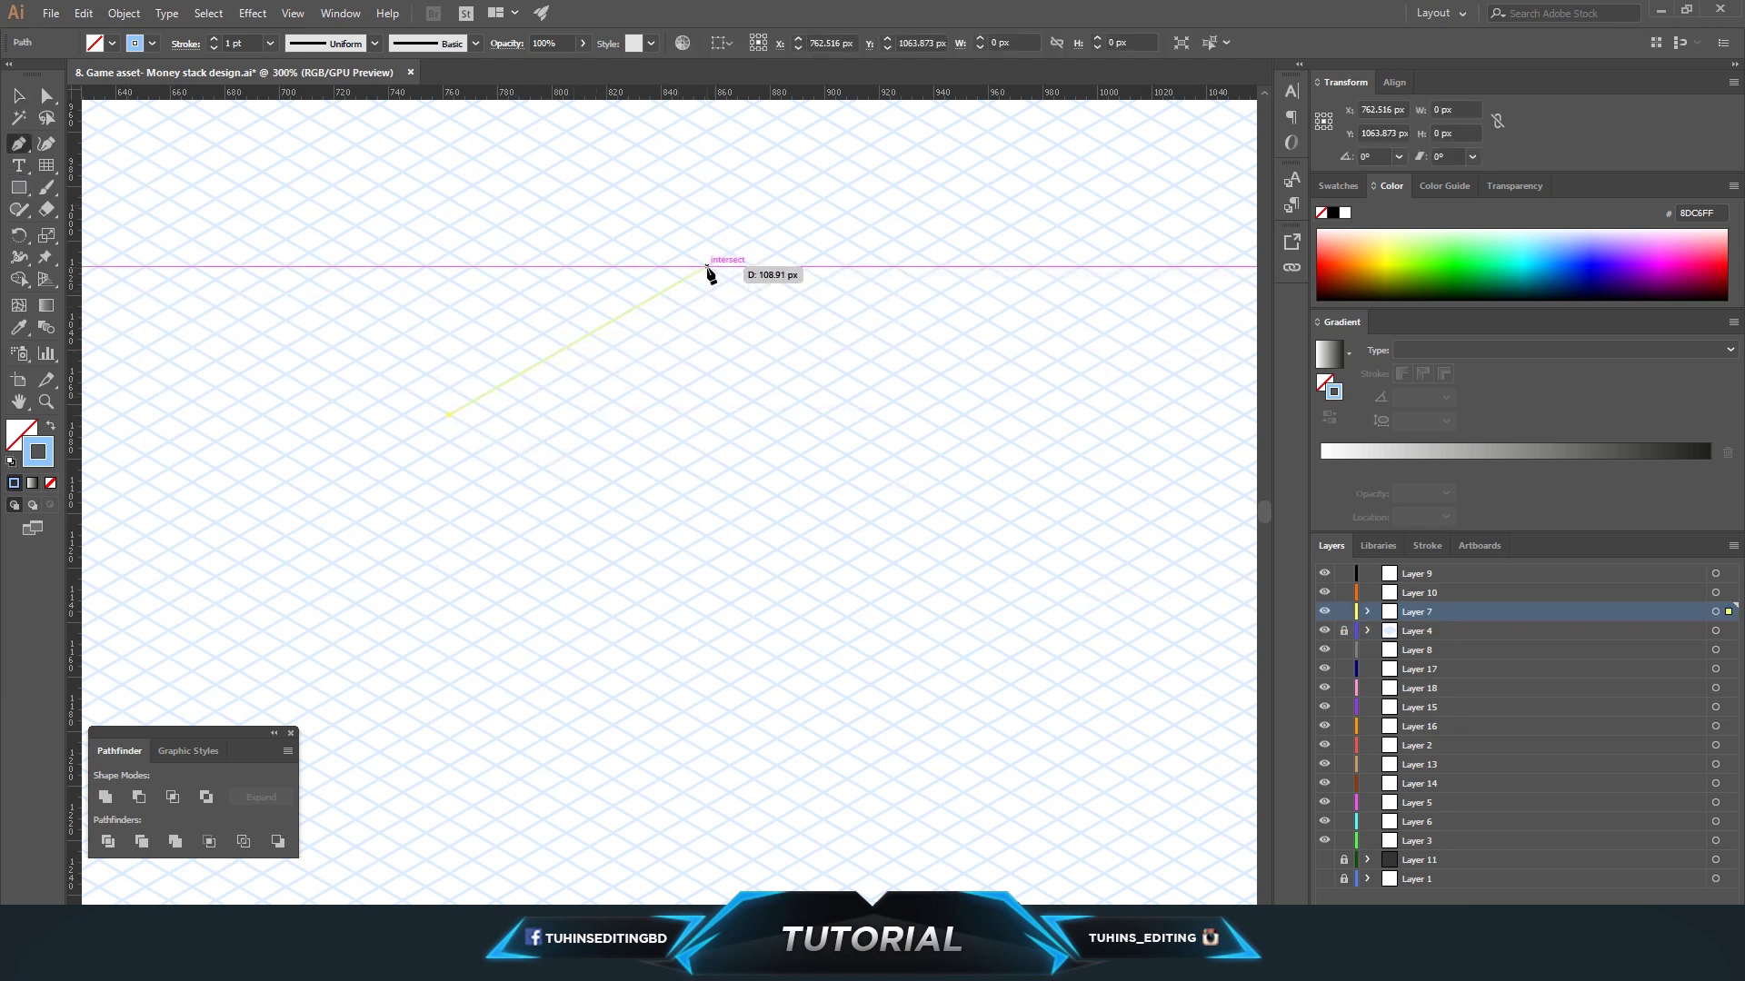
left_click(707, 267)
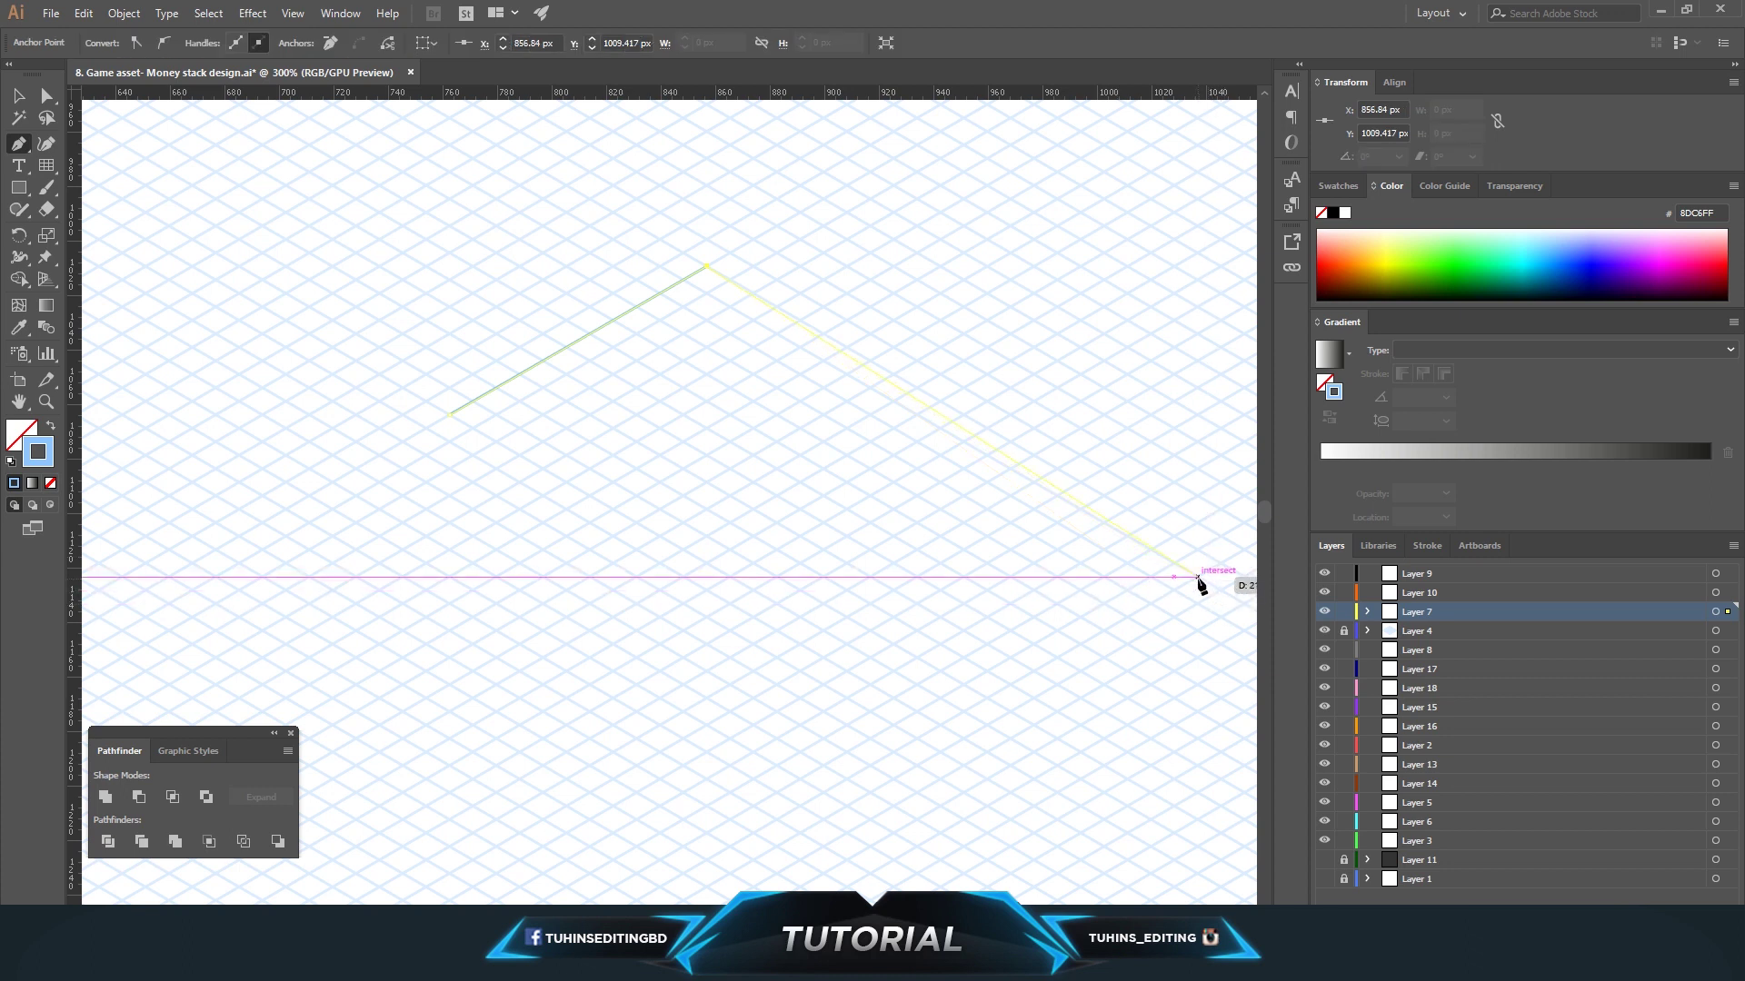
left_click(1198, 577)
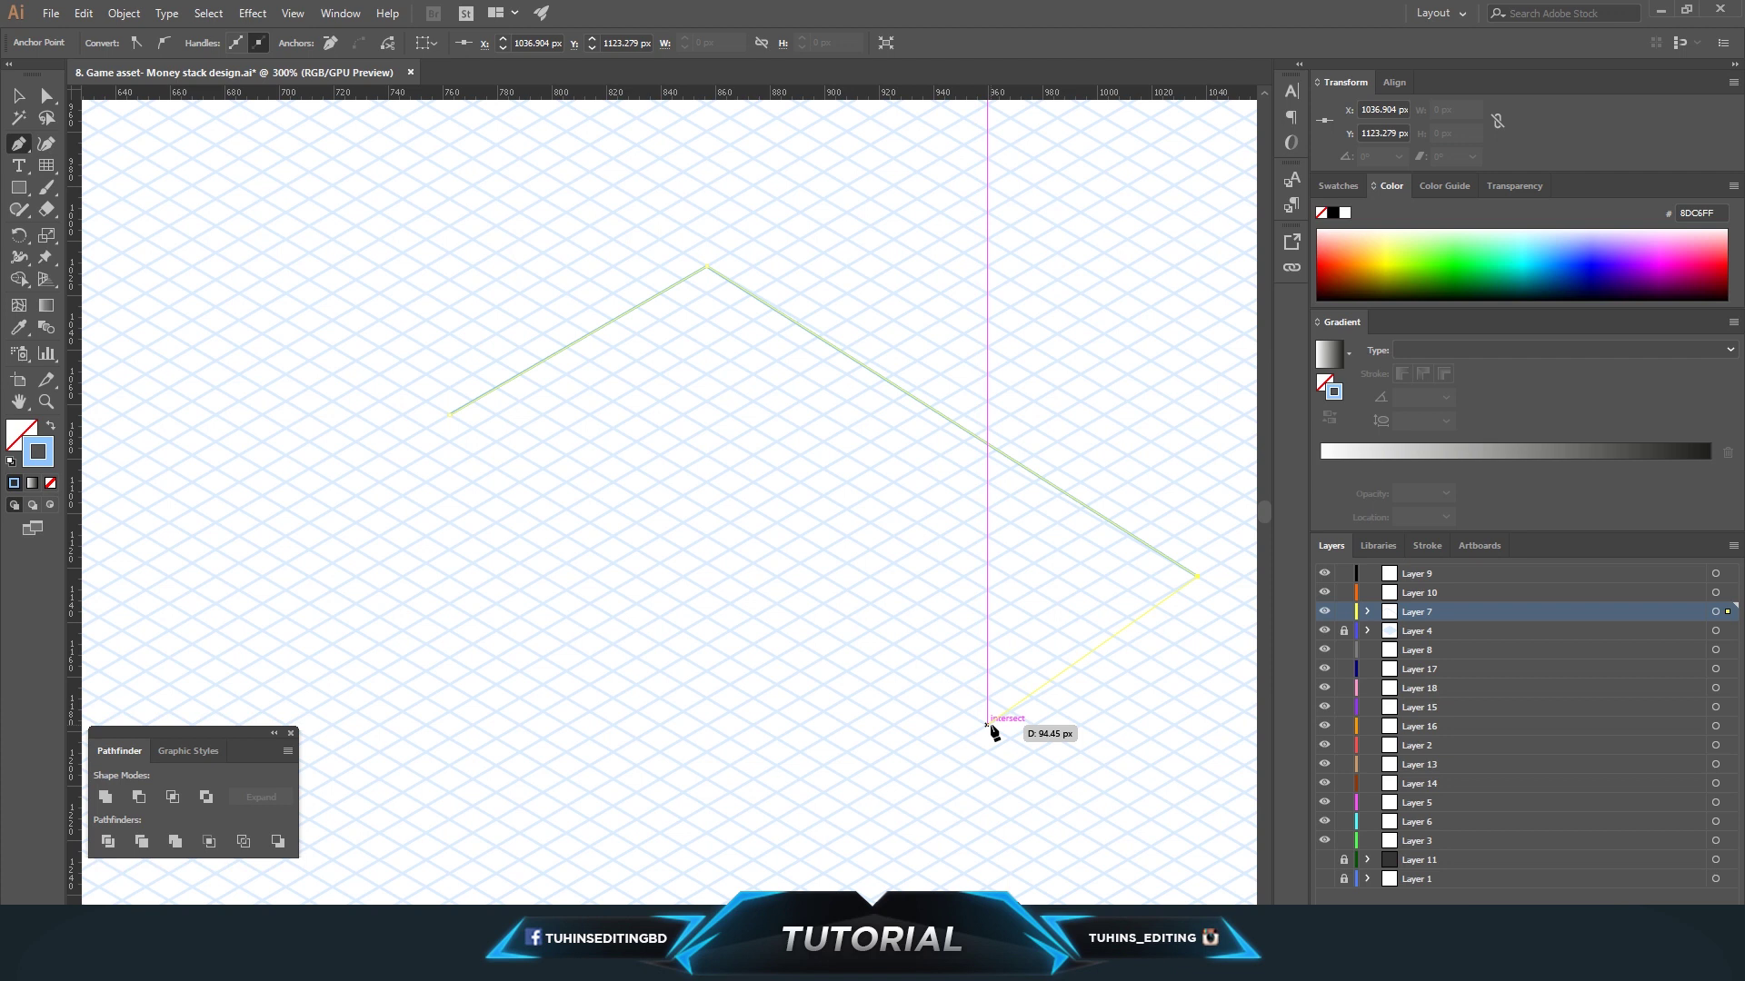
left_click(964, 737)
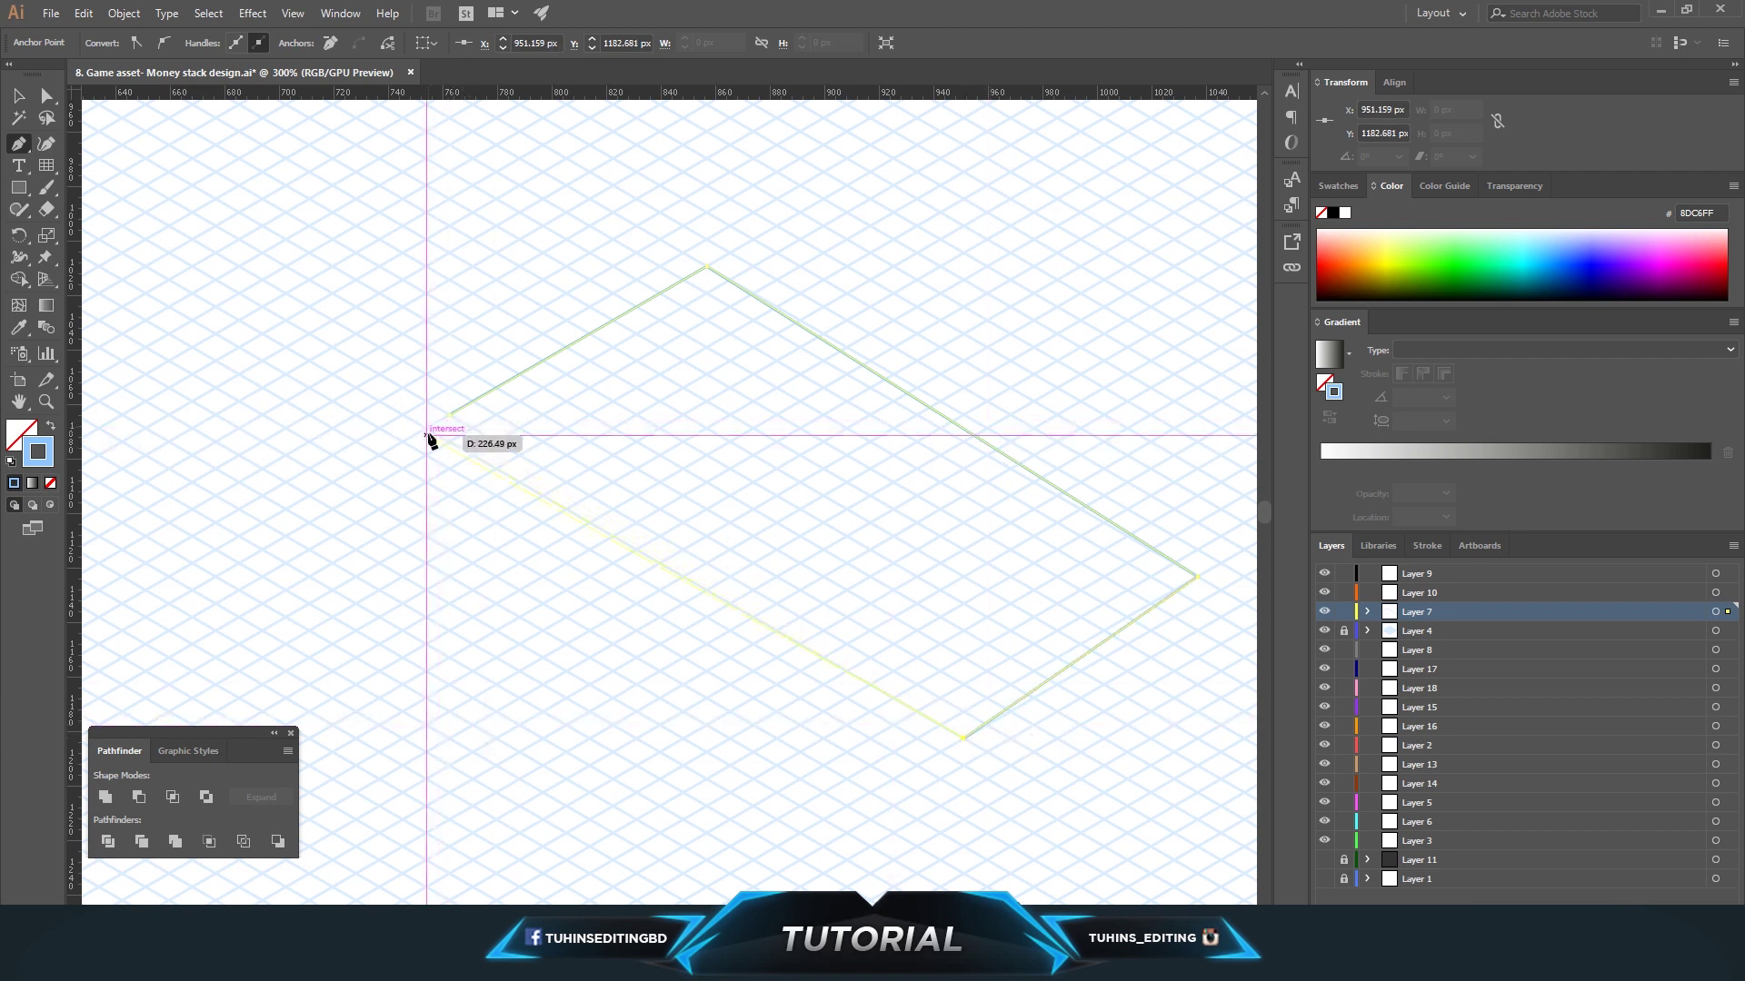
left_click(427, 427)
left_click(449, 415)
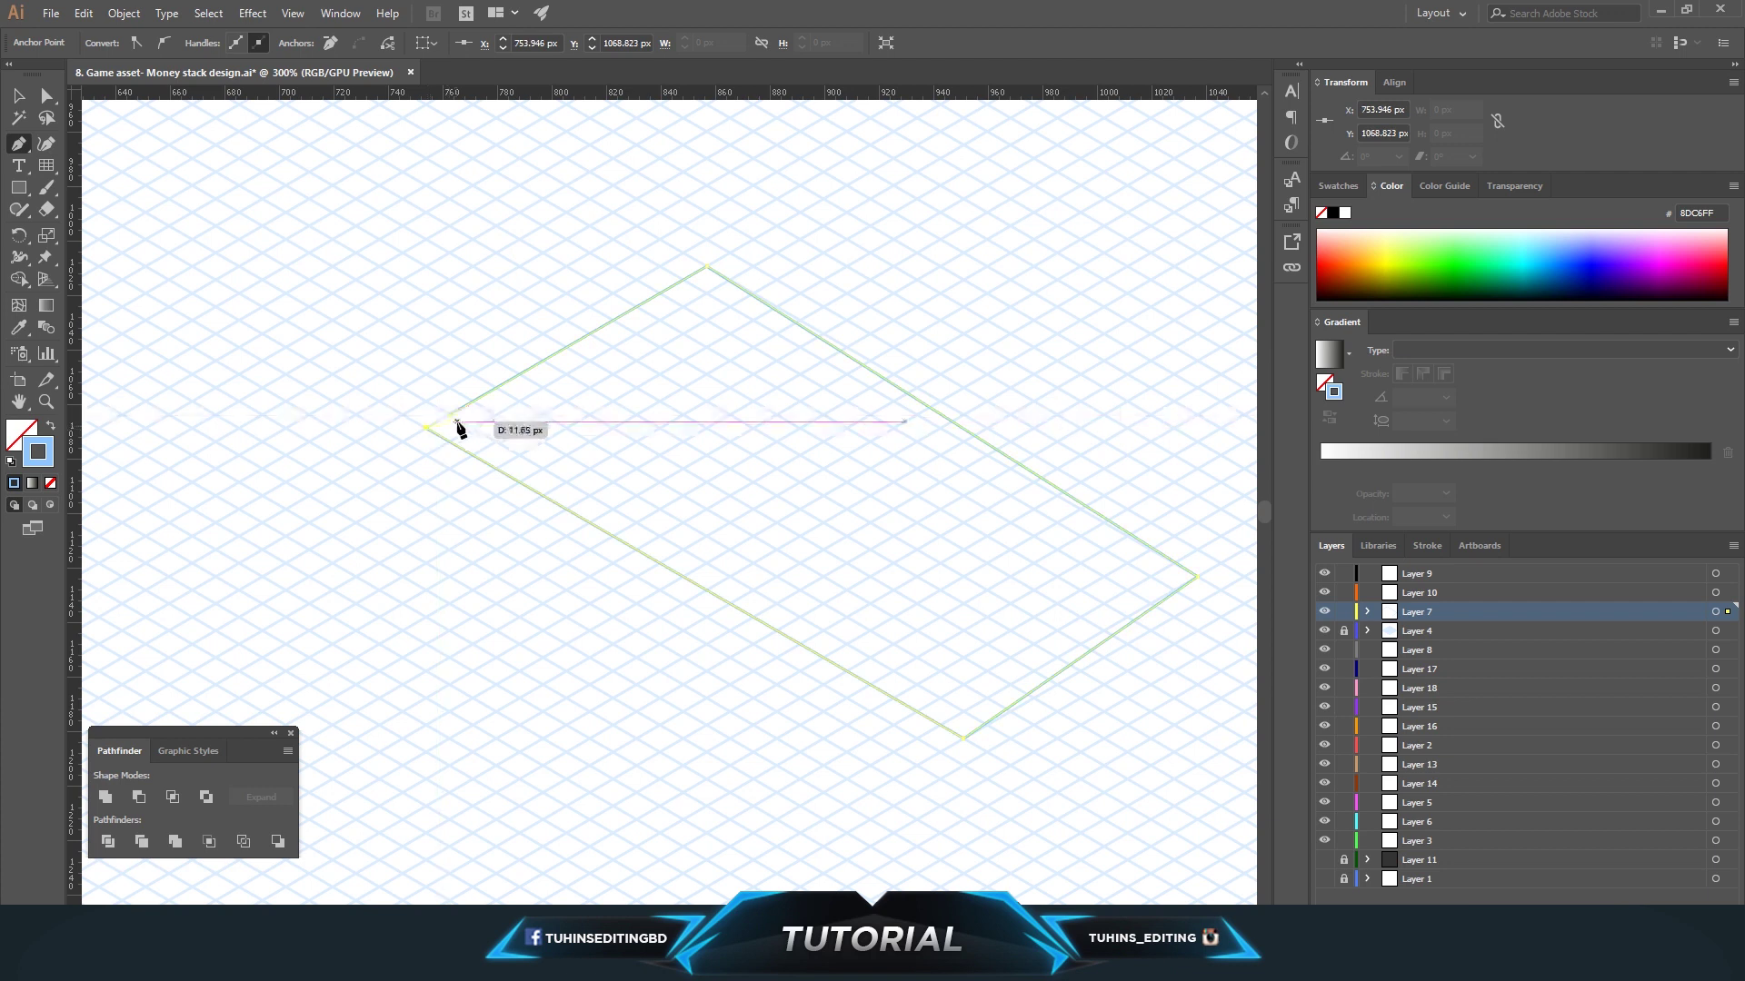
left_click(18, 97)
left_click(470, 607)
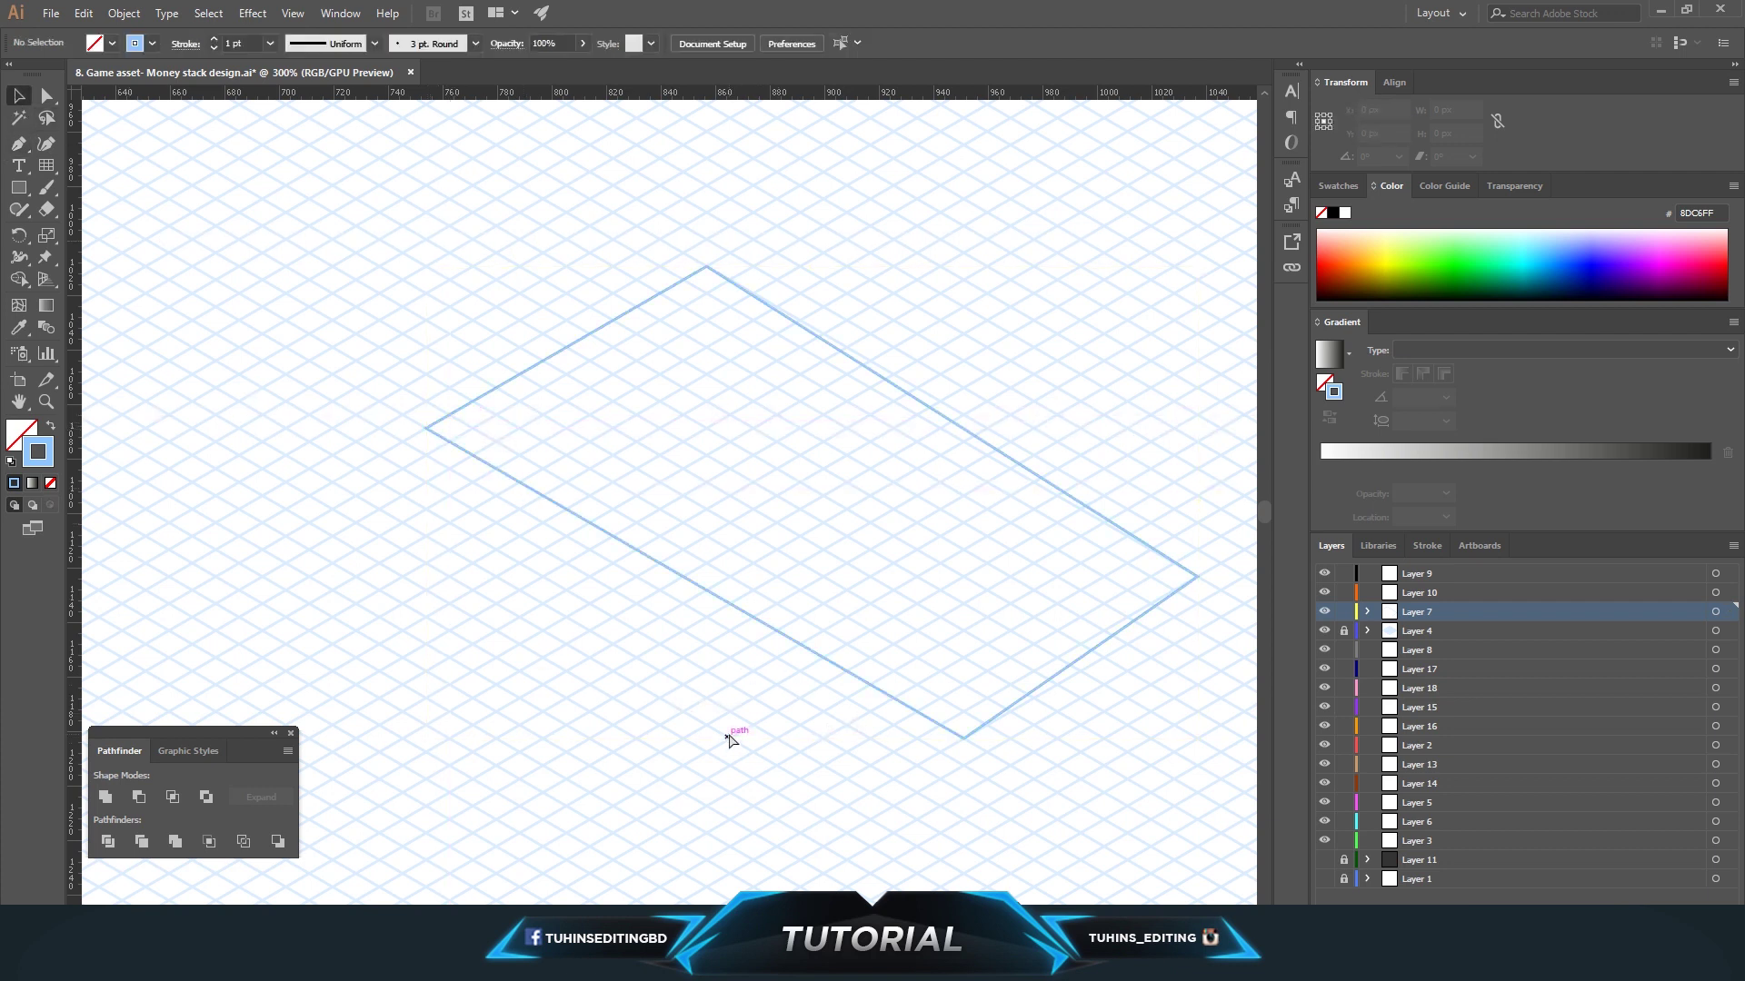
Drag the rhombus's right and bottom corner anchors onto grid intersections.
left_click_drag(800, 733, 577, 736)
key("a")
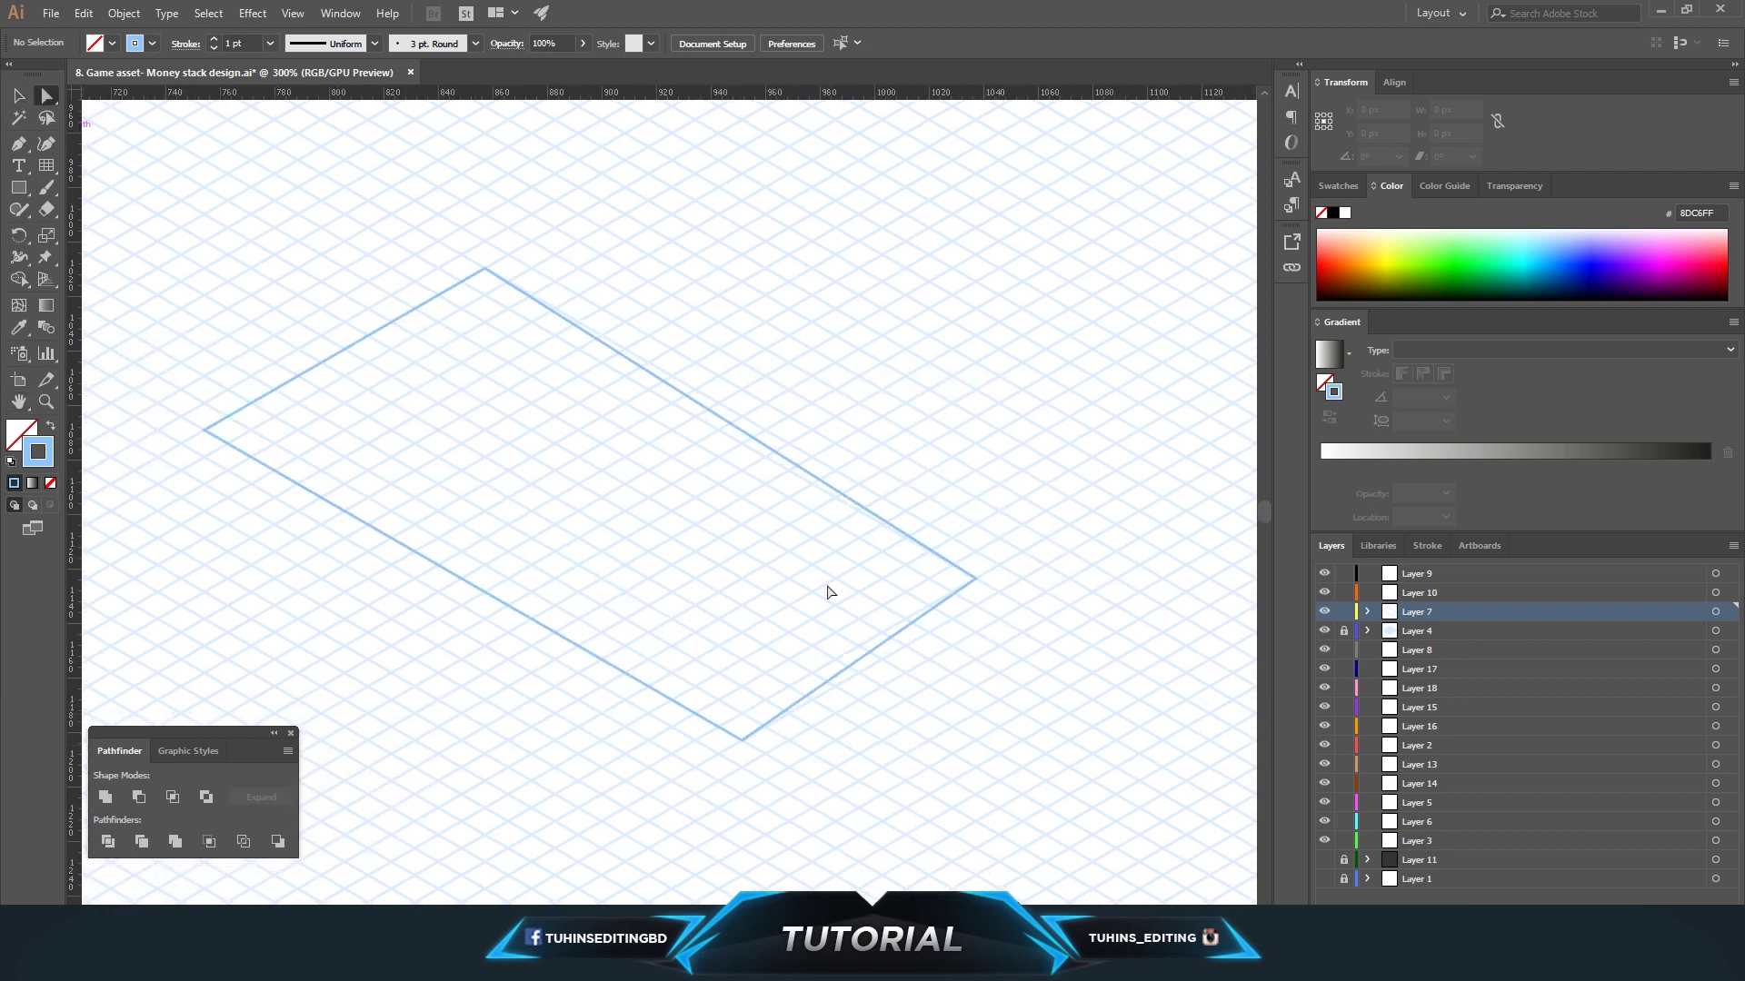
left_click(976, 585)
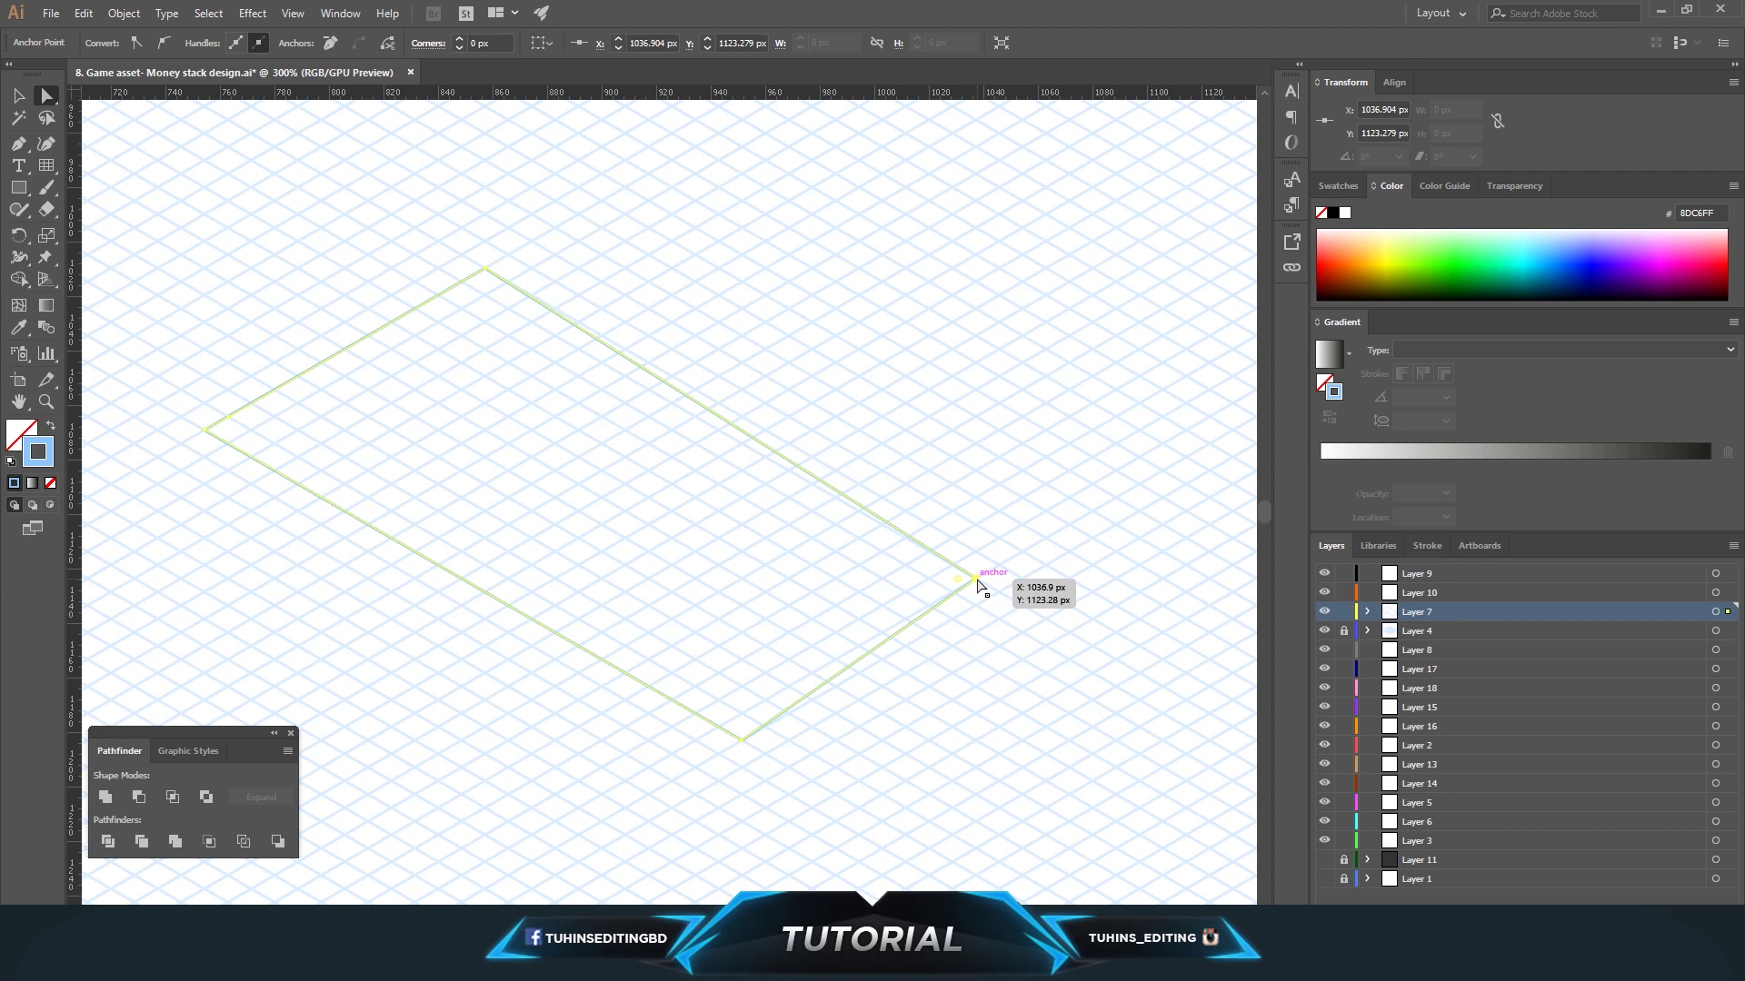
left_click_drag(976, 585, 996, 565)
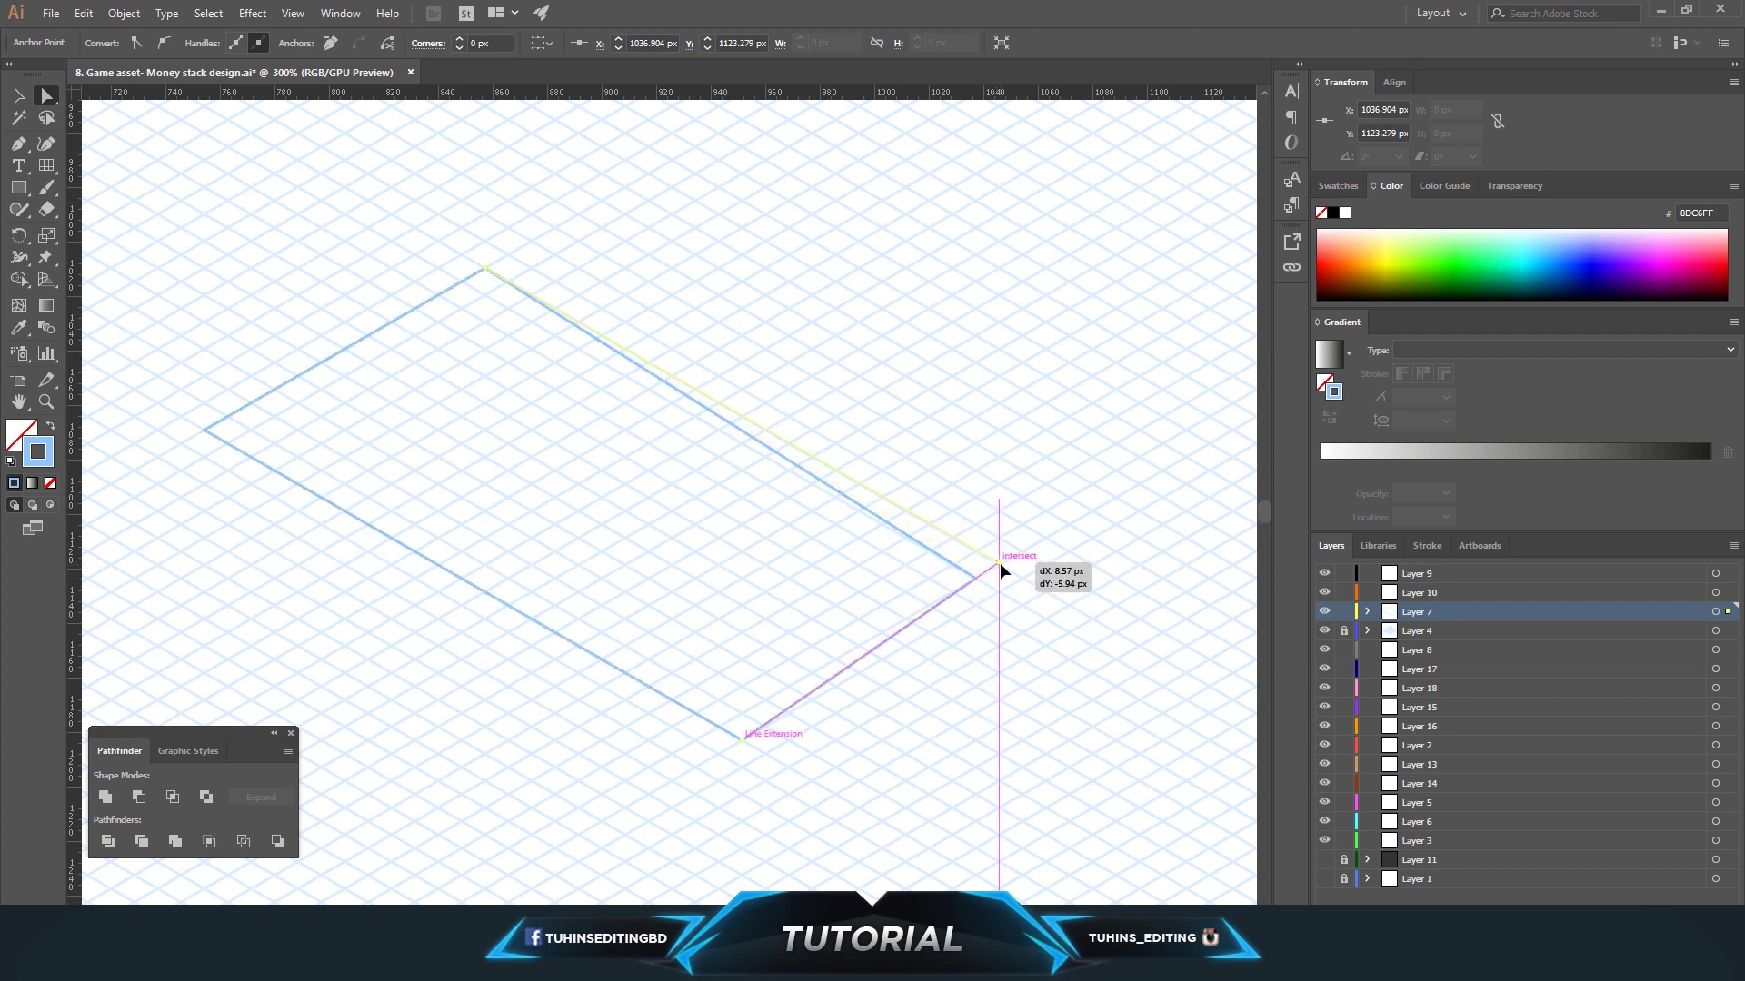
left_click(1049, 528)
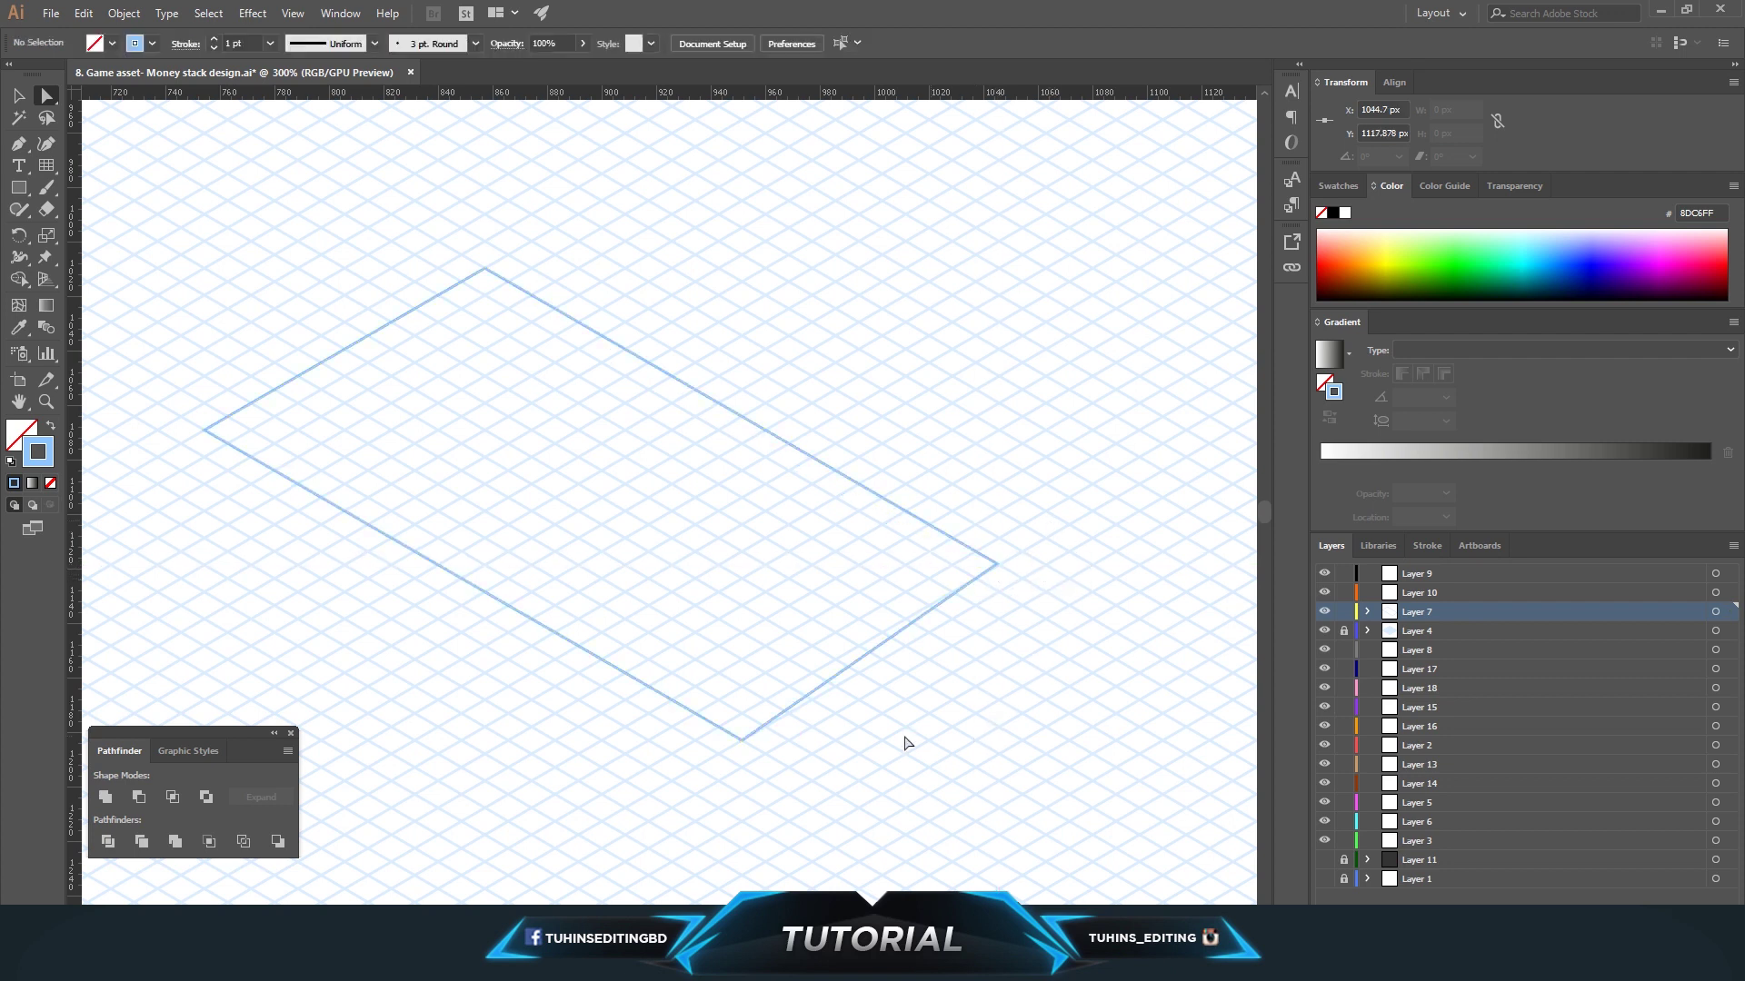
left_click(743, 738)
left_click_drag(742, 742, 718, 725)
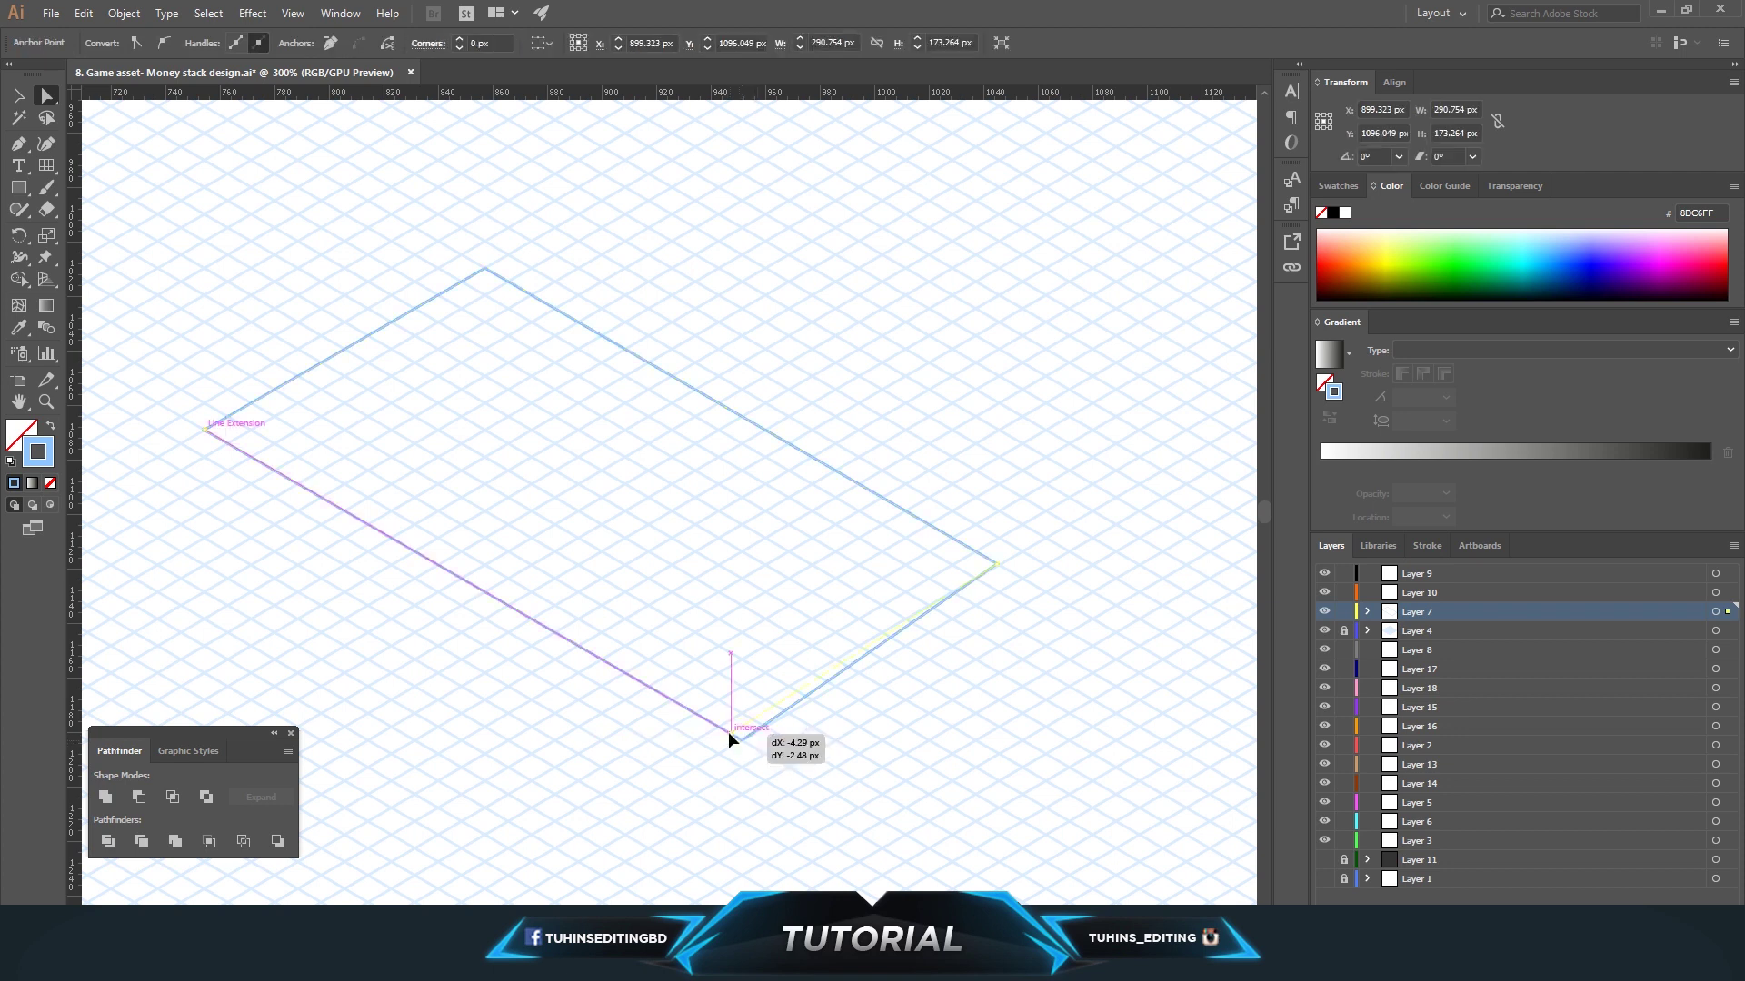
left_click(861, 727)
key("ctrl+minus")
key("ctrl+minus")
key("ctrl+minus")
key("ctrl+plus")
key("ctrl+plus")
key("ctrl+plus")
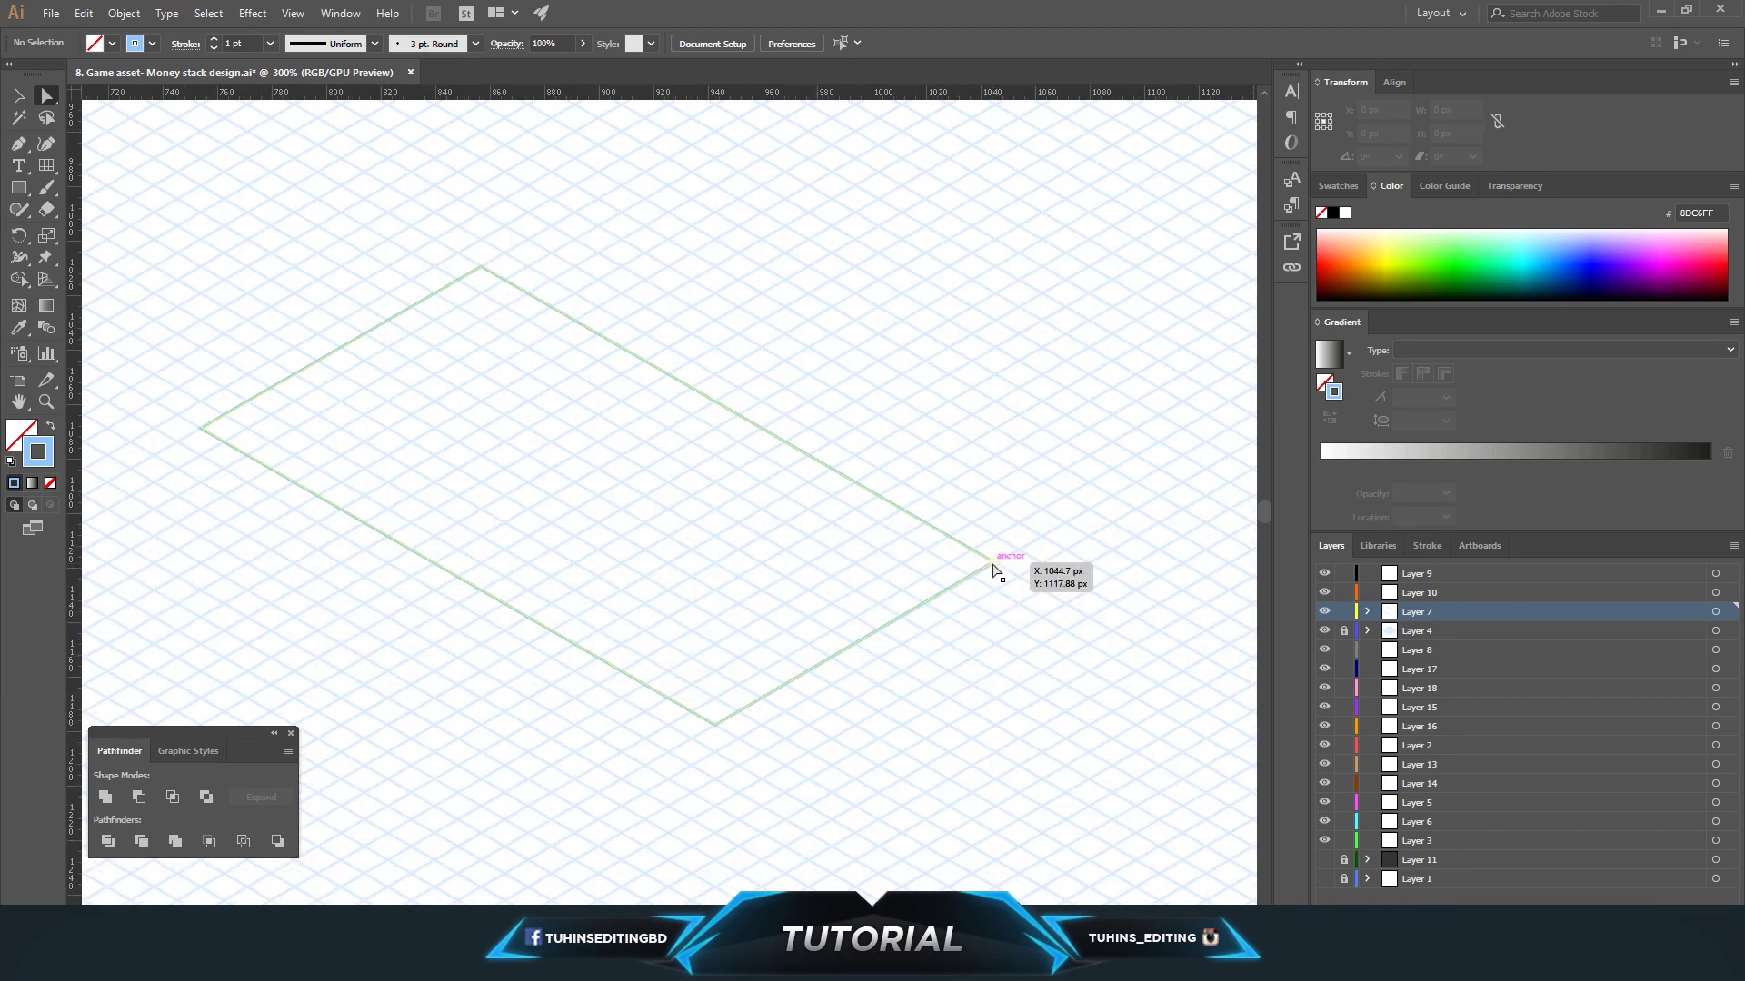
Swap fill and stroke so the rhombus is solid light blue, and realign its top corner.
left_click(993, 571)
left_click(52, 428)
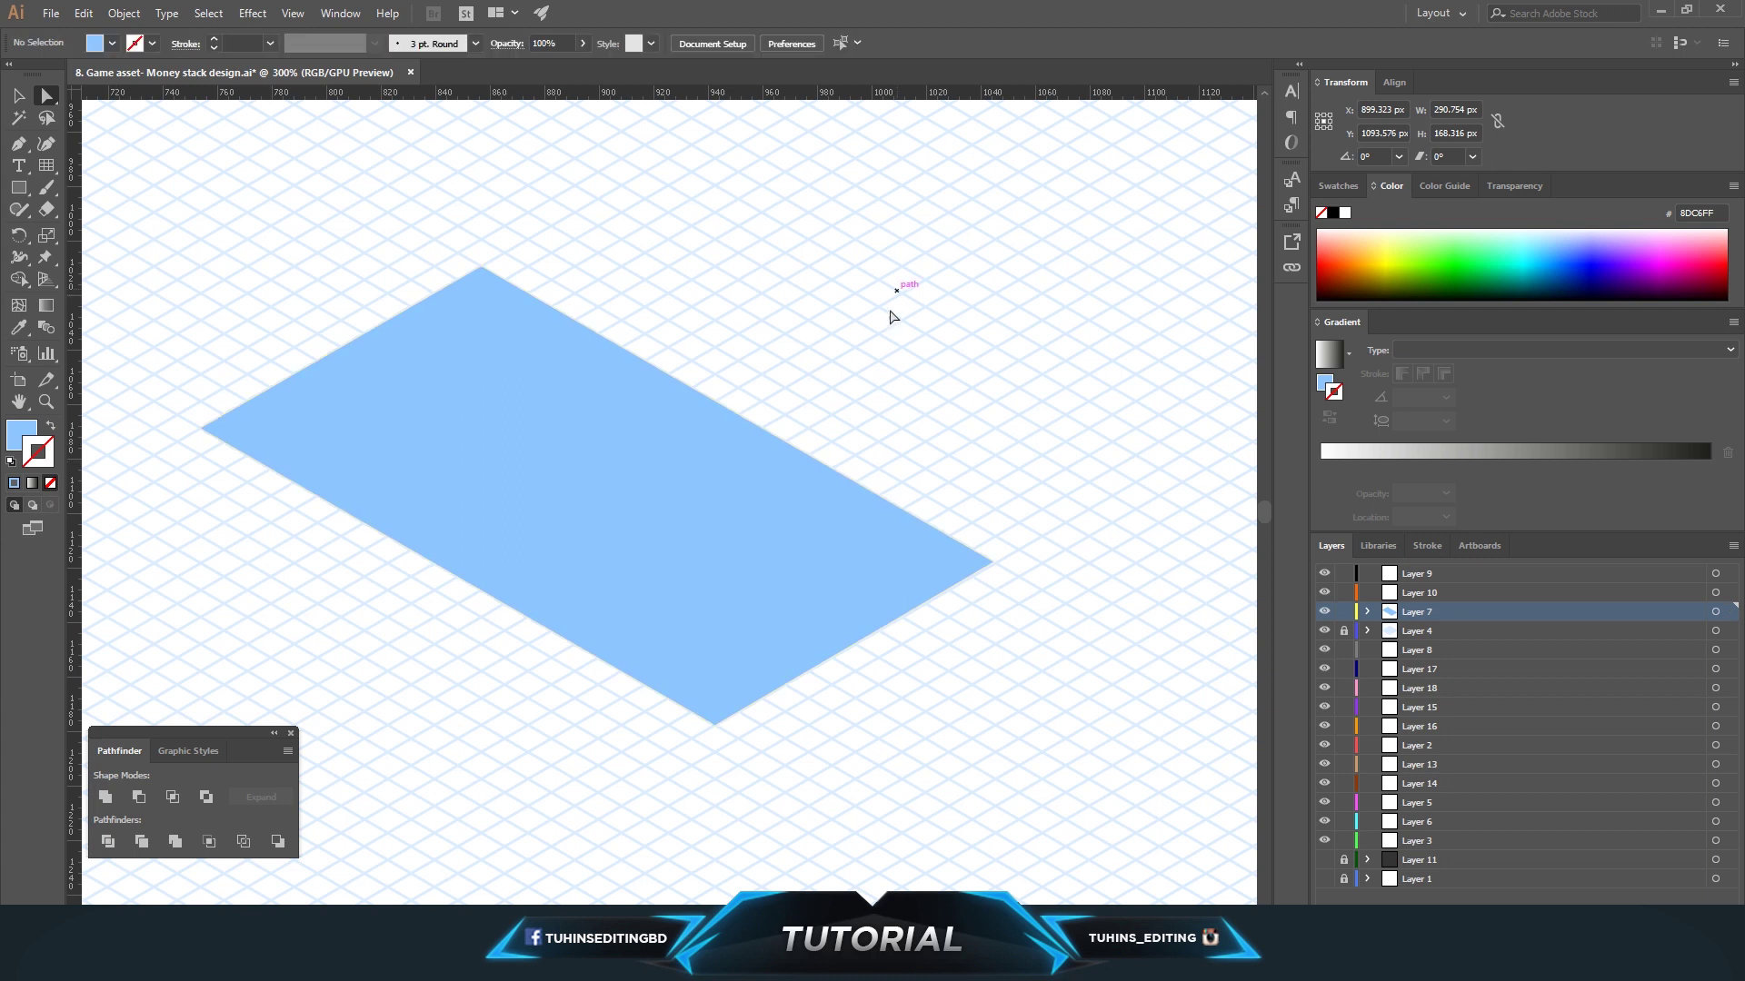
left_click_drag(483, 267, 492, 281)
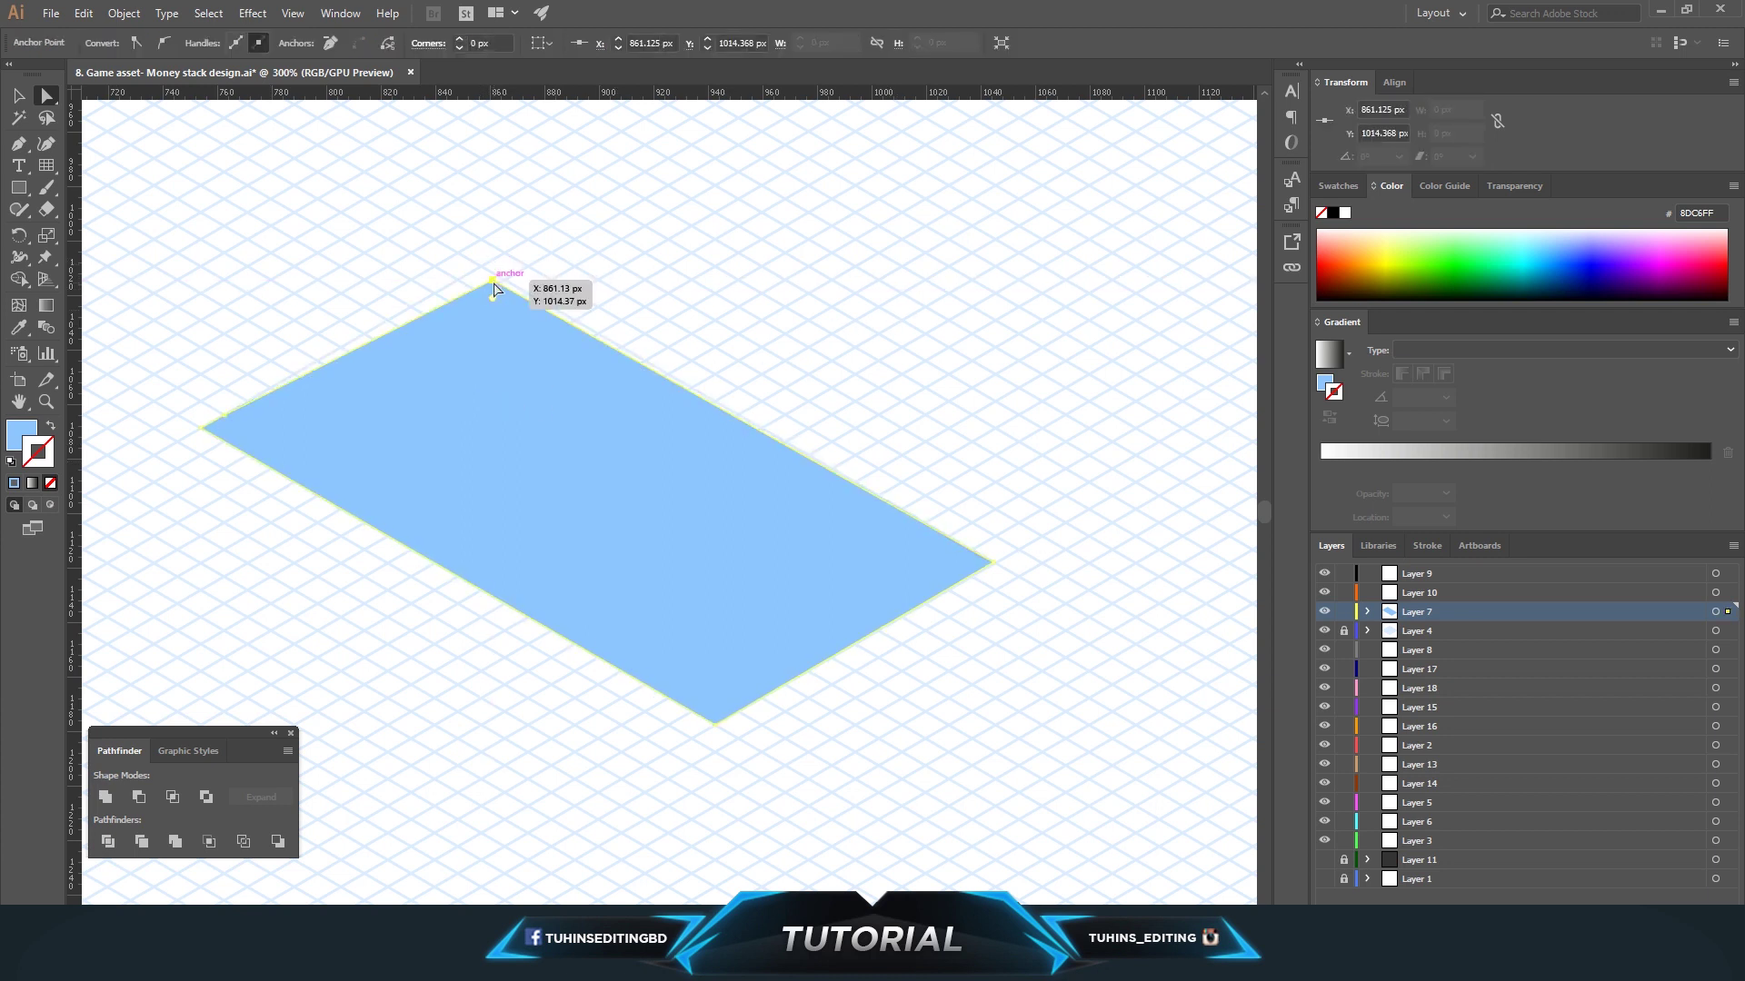
left_click_drag(492, 281, 482, 267)
left_click(499, 271)
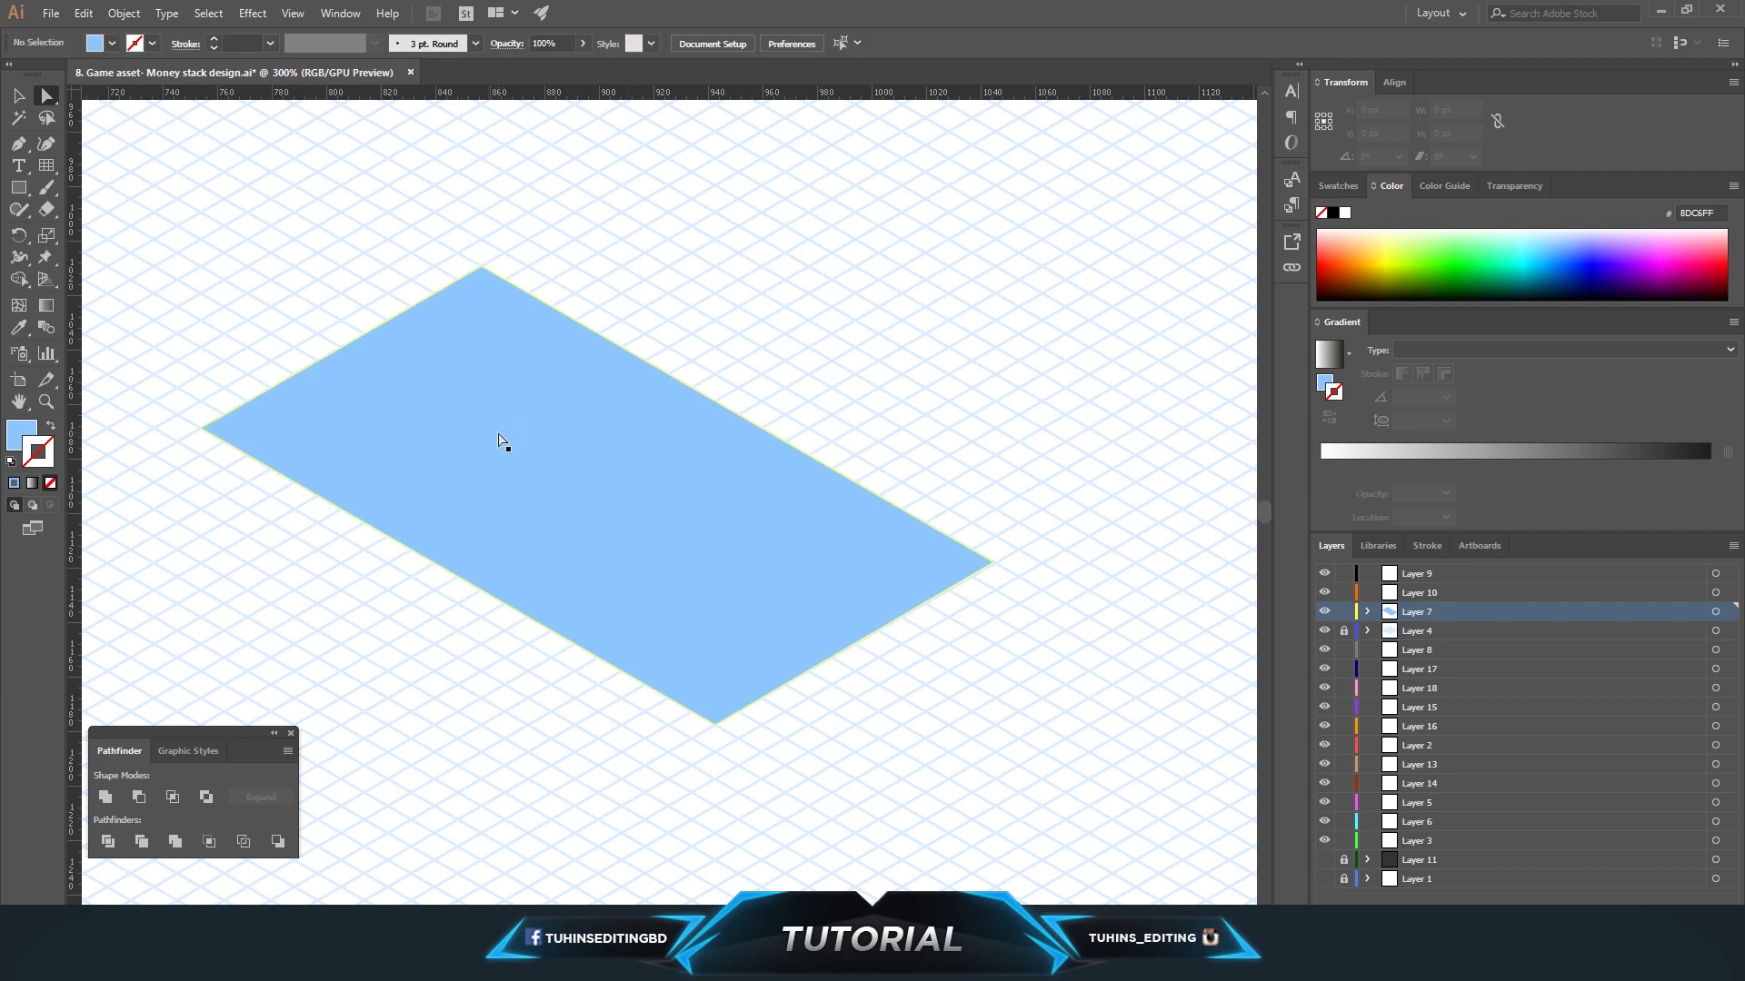
left_click(495, 423)
key("ctrl+shift+a")
key("ctrl+minus")
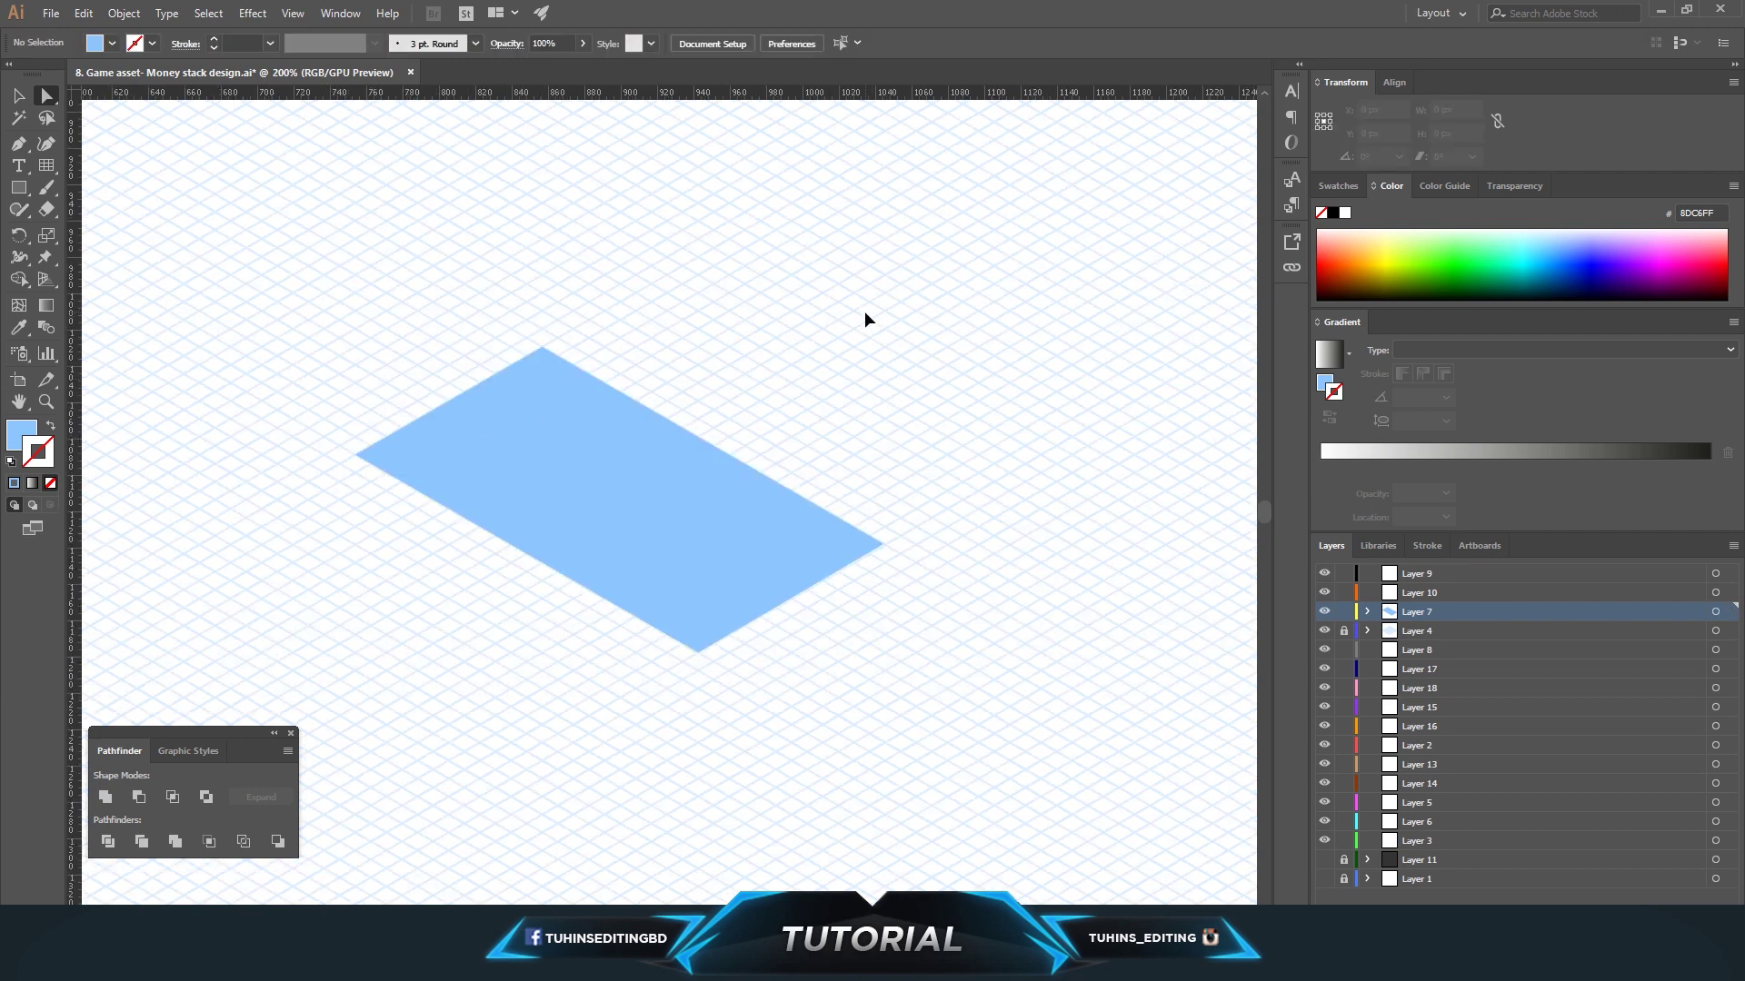
key("ctrl+minus")
key("ctrl+minus")
key("p")
key("ctrl+plus")
key("ctrl+plus")
key("ctrl+plus")
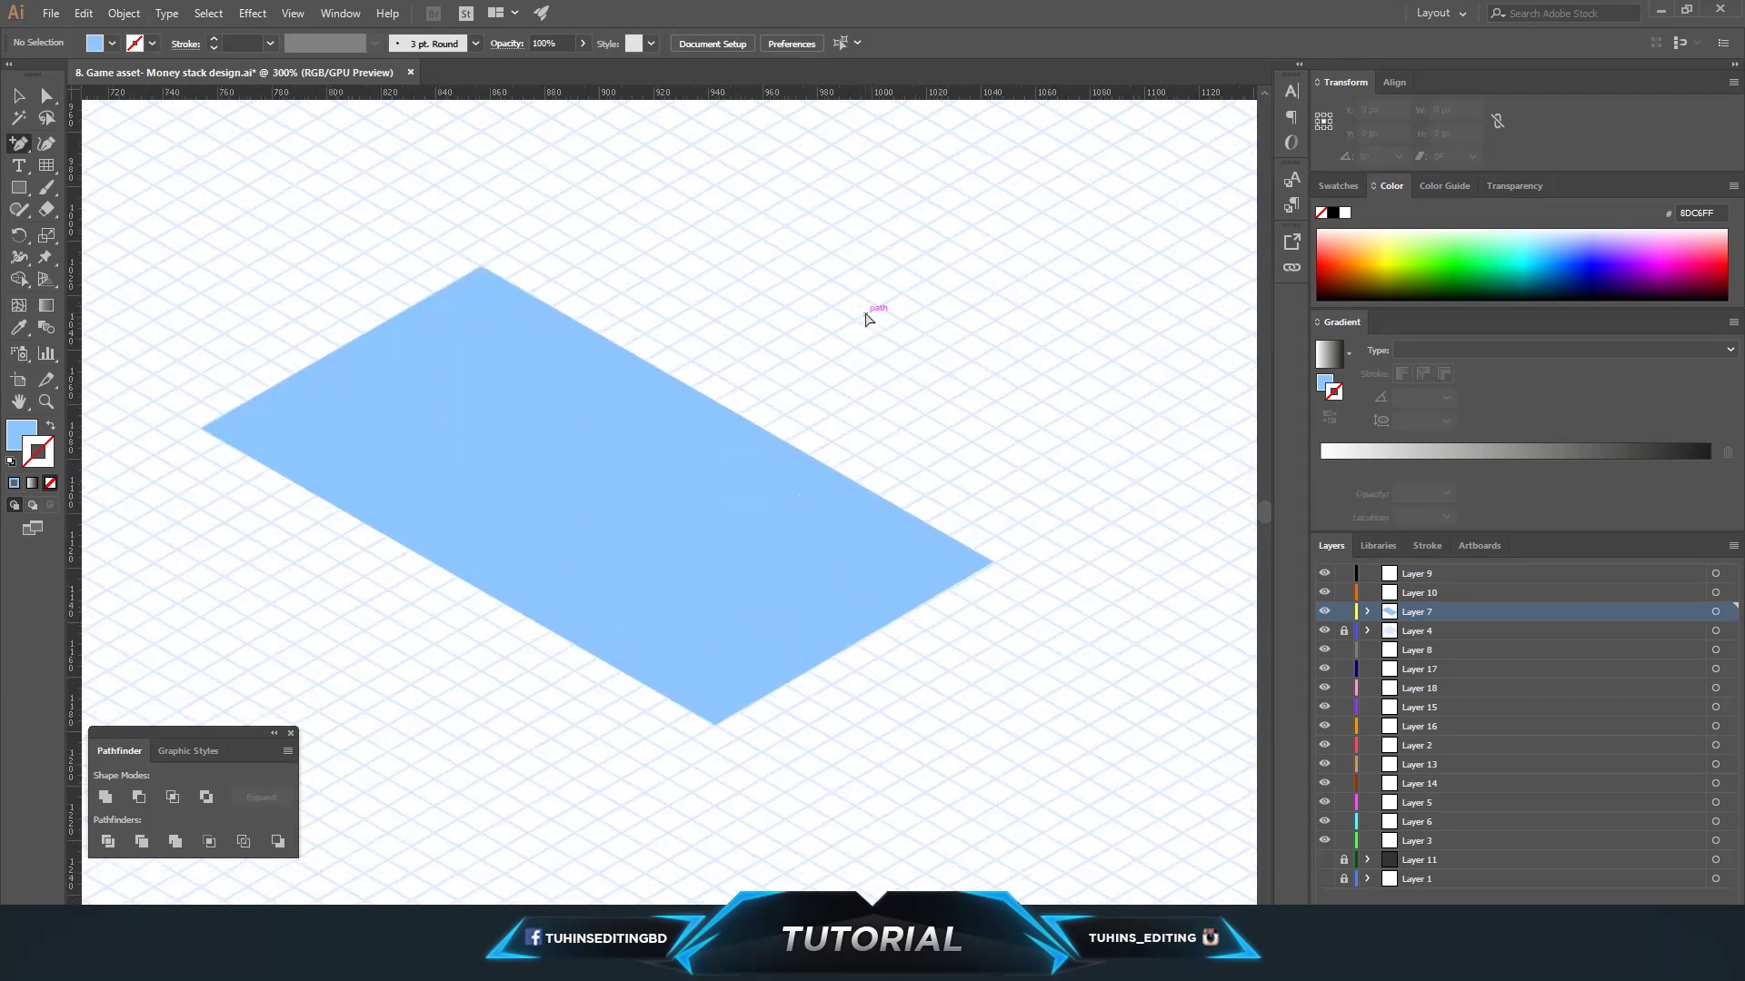
Fill the rhombus with a yellow-green swatch.
key("a")
left_click(487, 458)
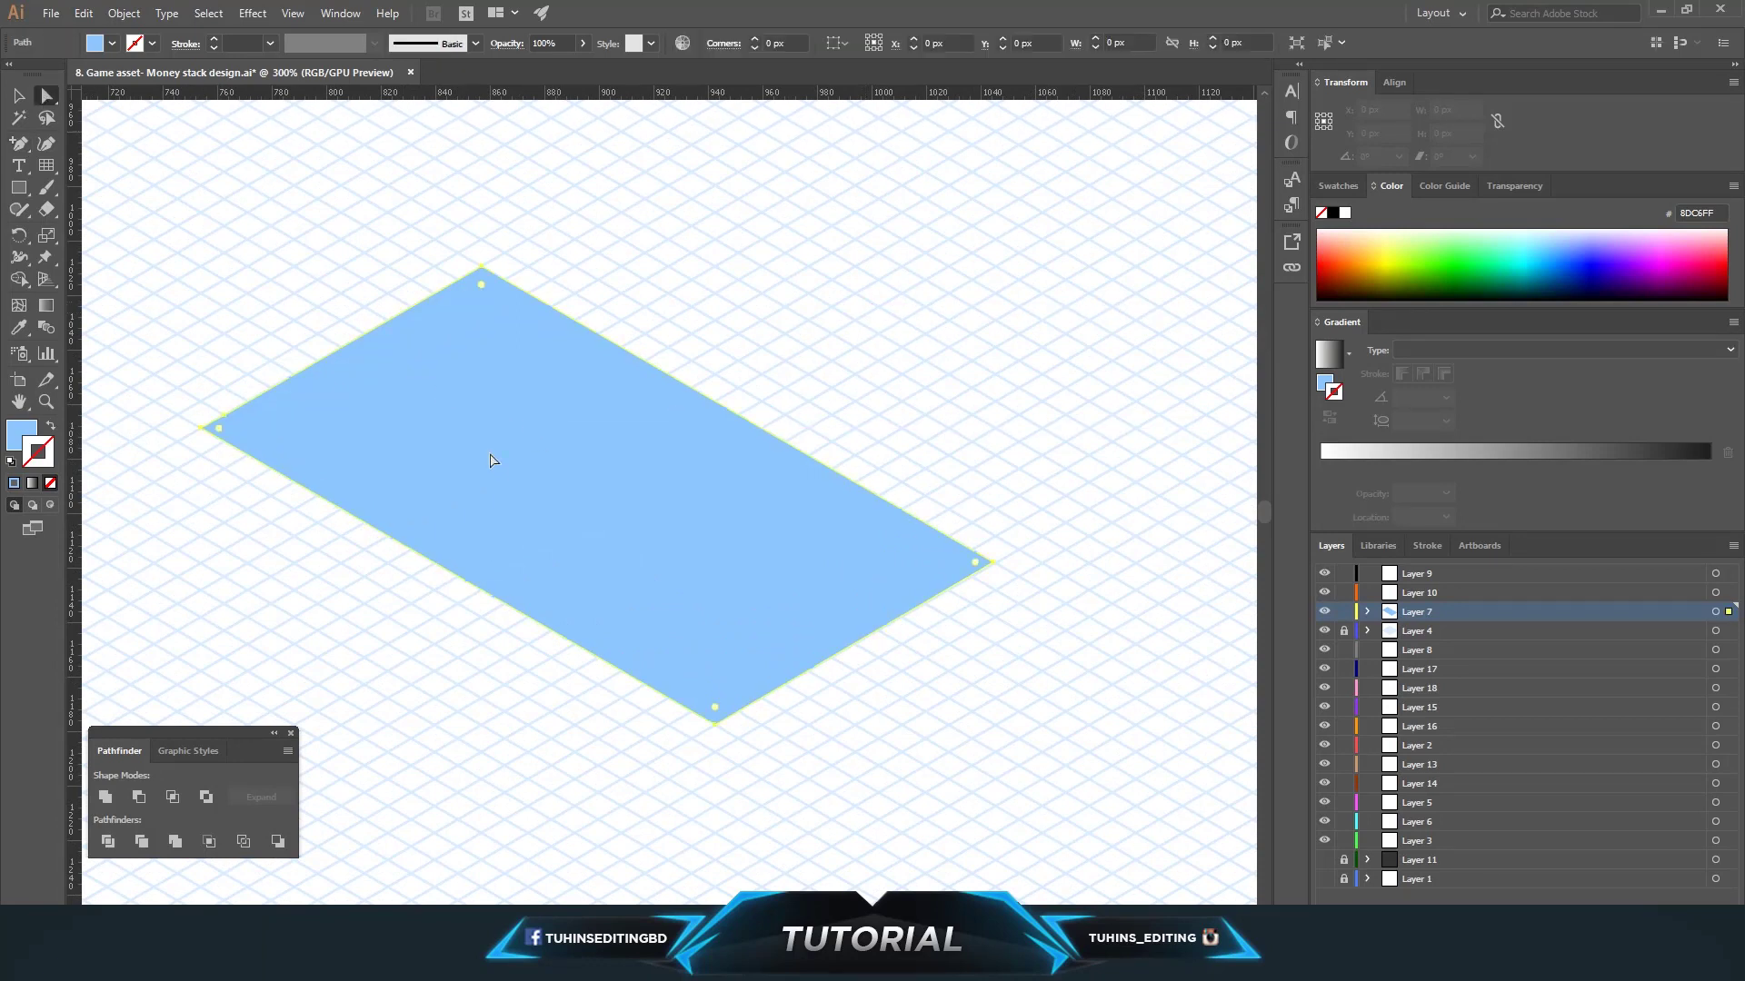
left_click(113, 43)
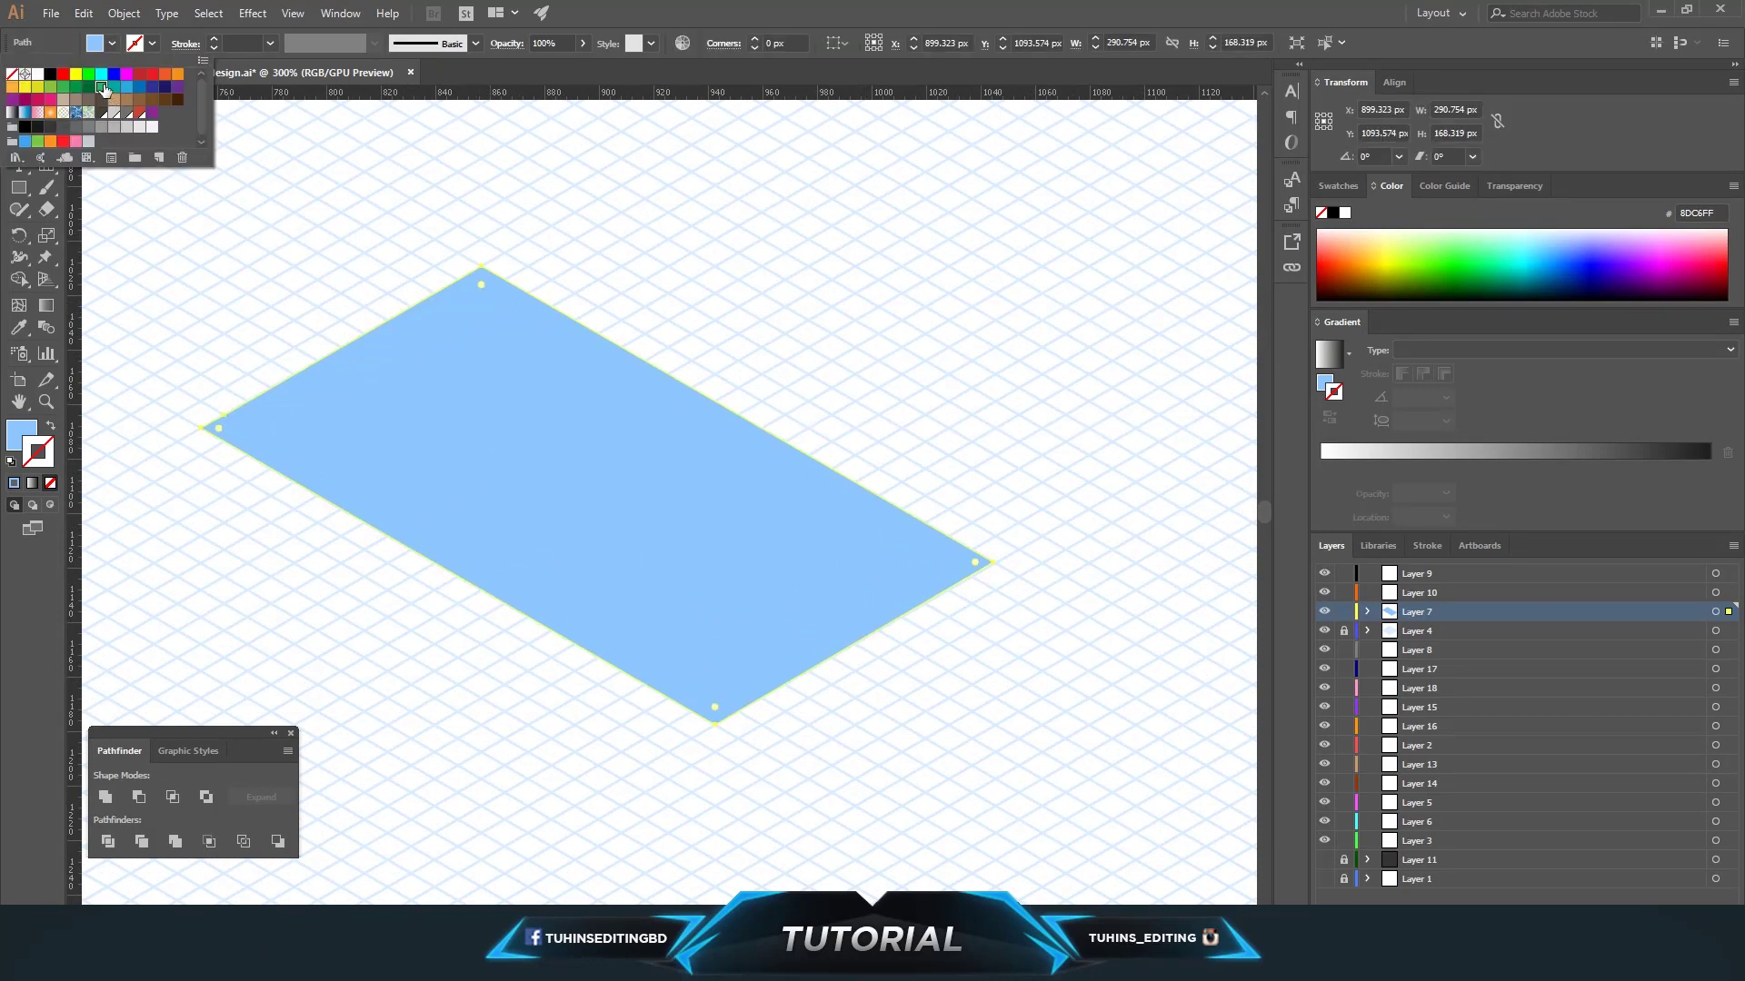
left_click(101, 86)
left_click(51, 87)
left_click(935, 281)
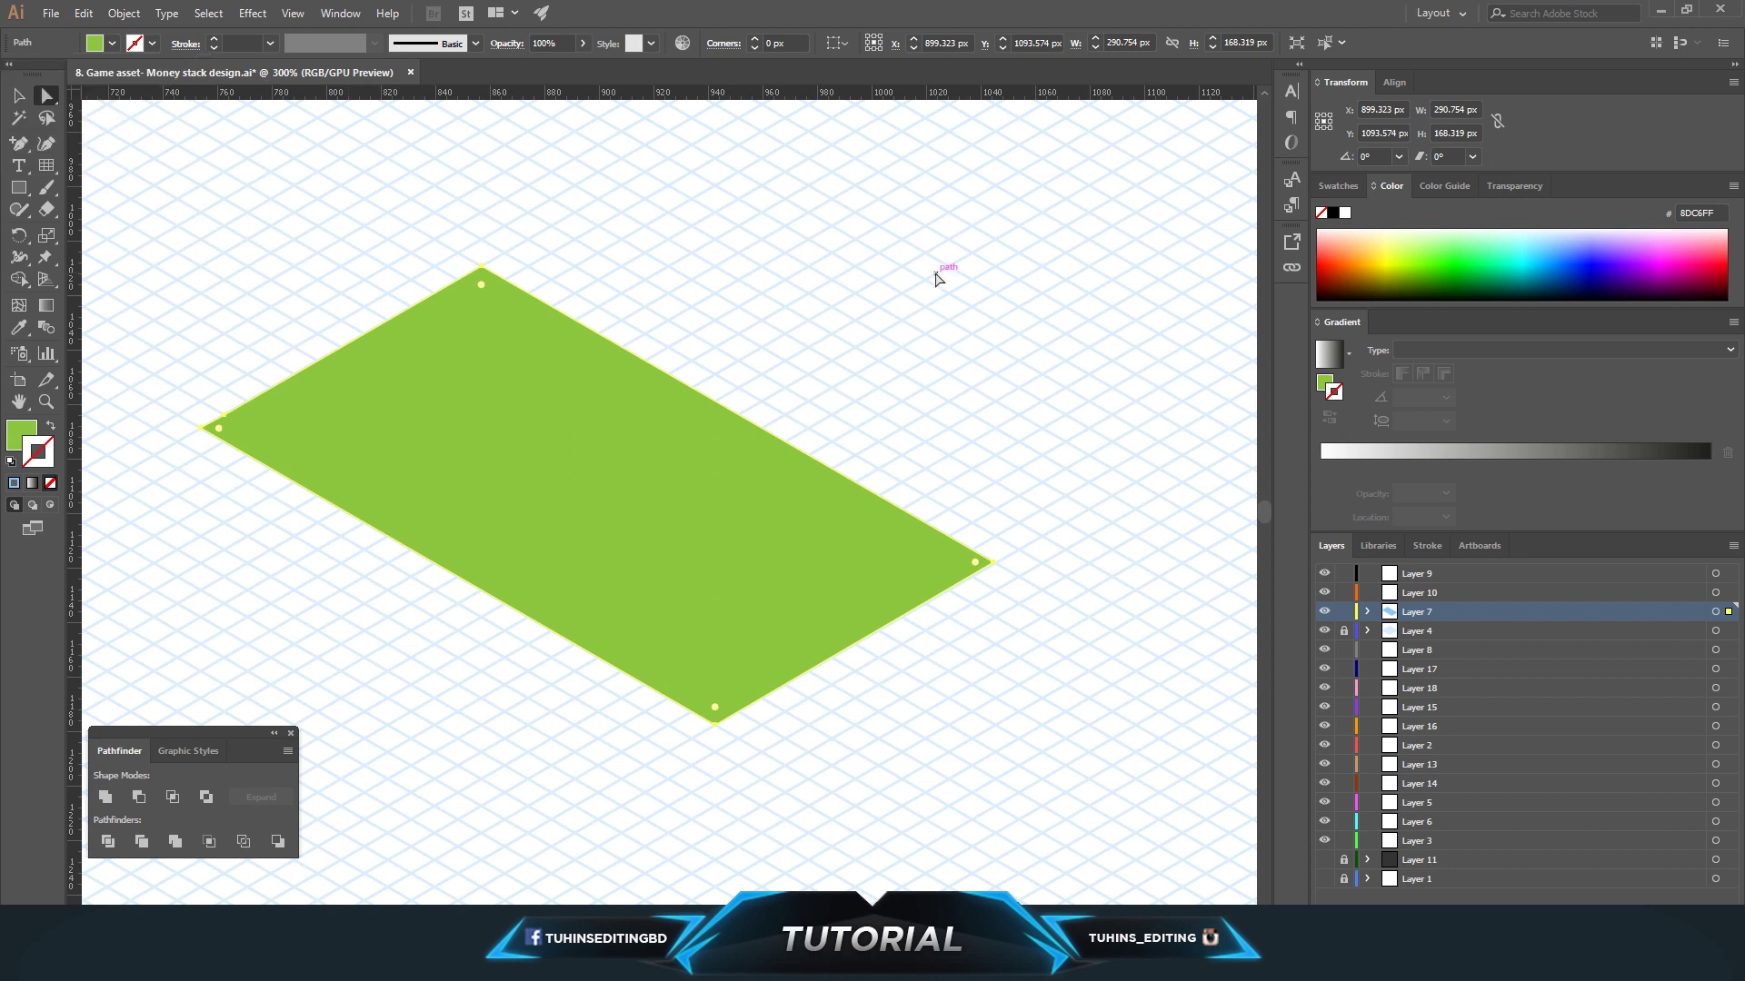
Nudge the rhombus's bottom corner into place on the grid.
left_click(710, 407)
left_click_drag(715, 722, 714, 735)
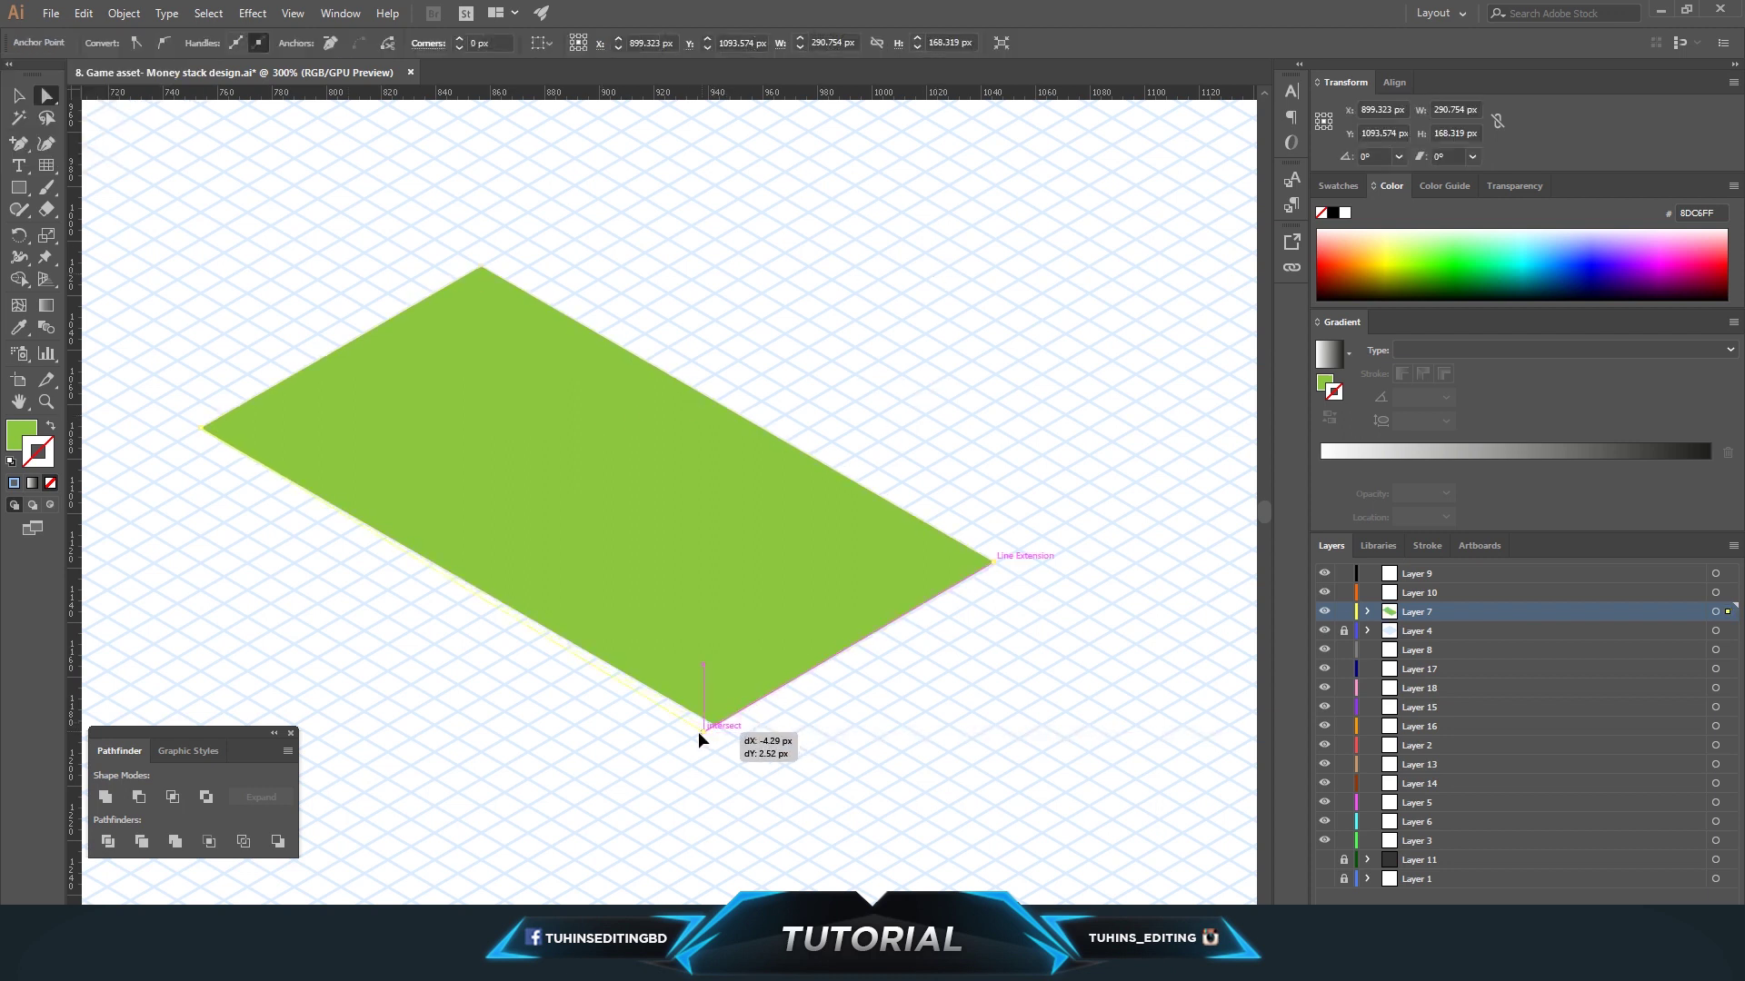
left_click(891, 704)
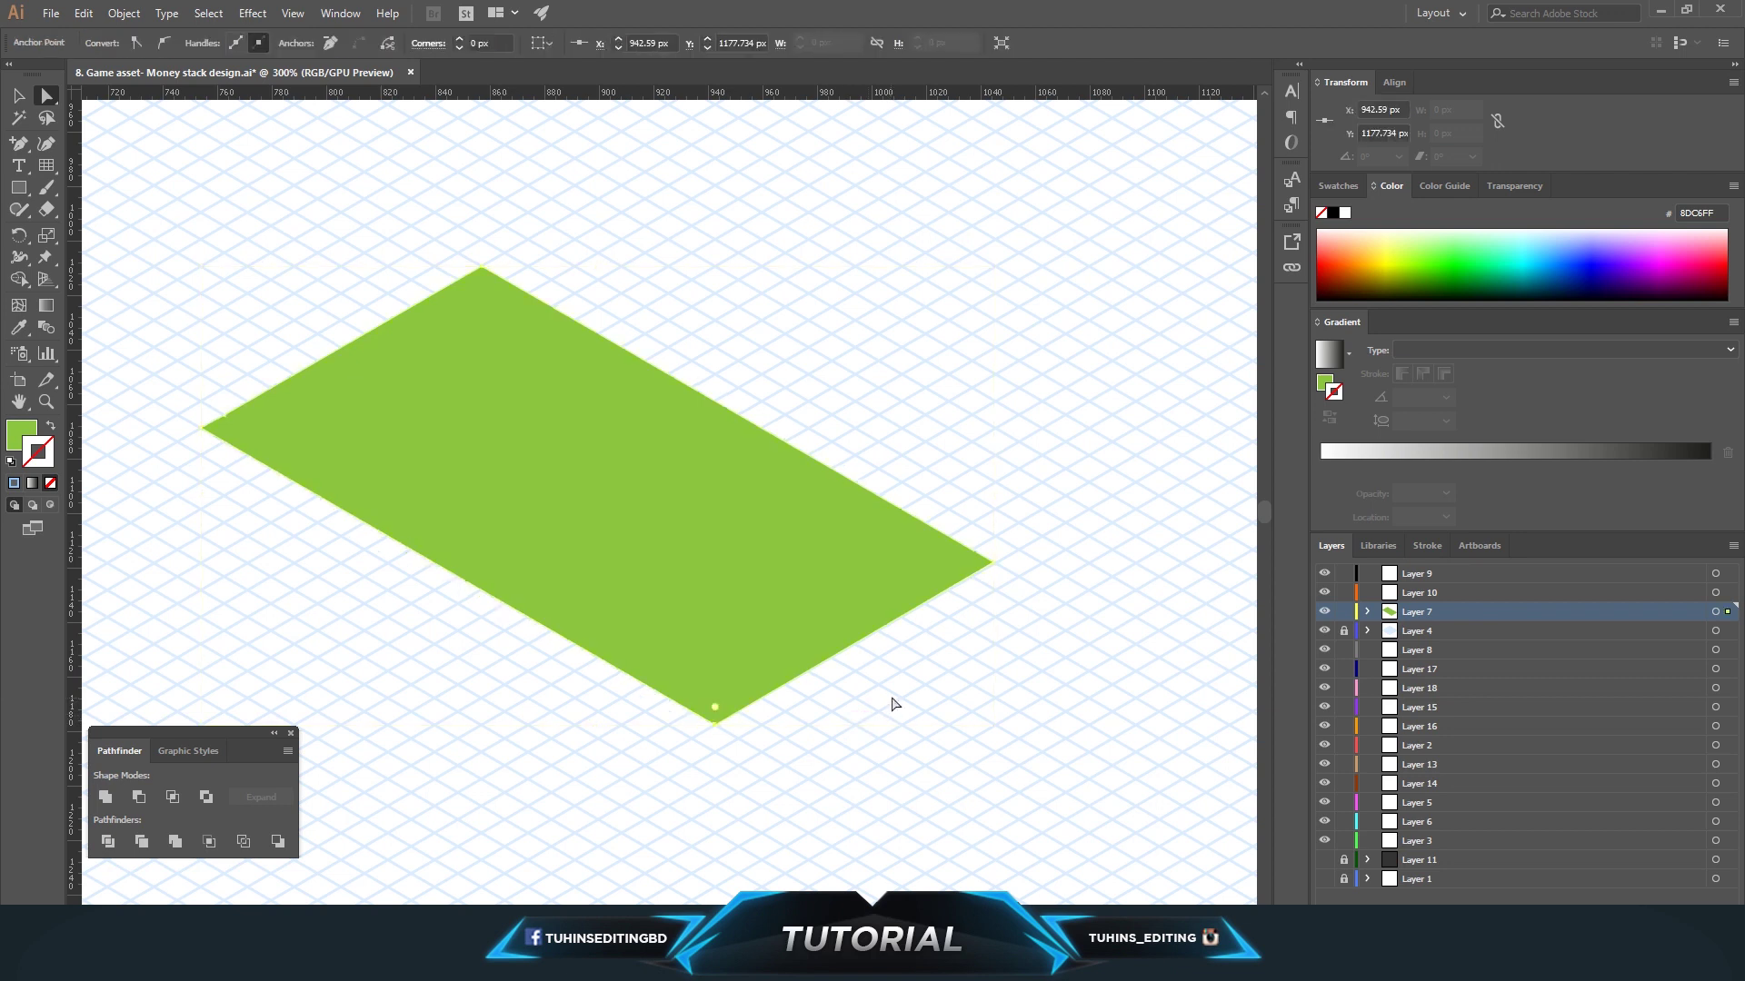
left_click(558, 362)
left_click(727, 273)
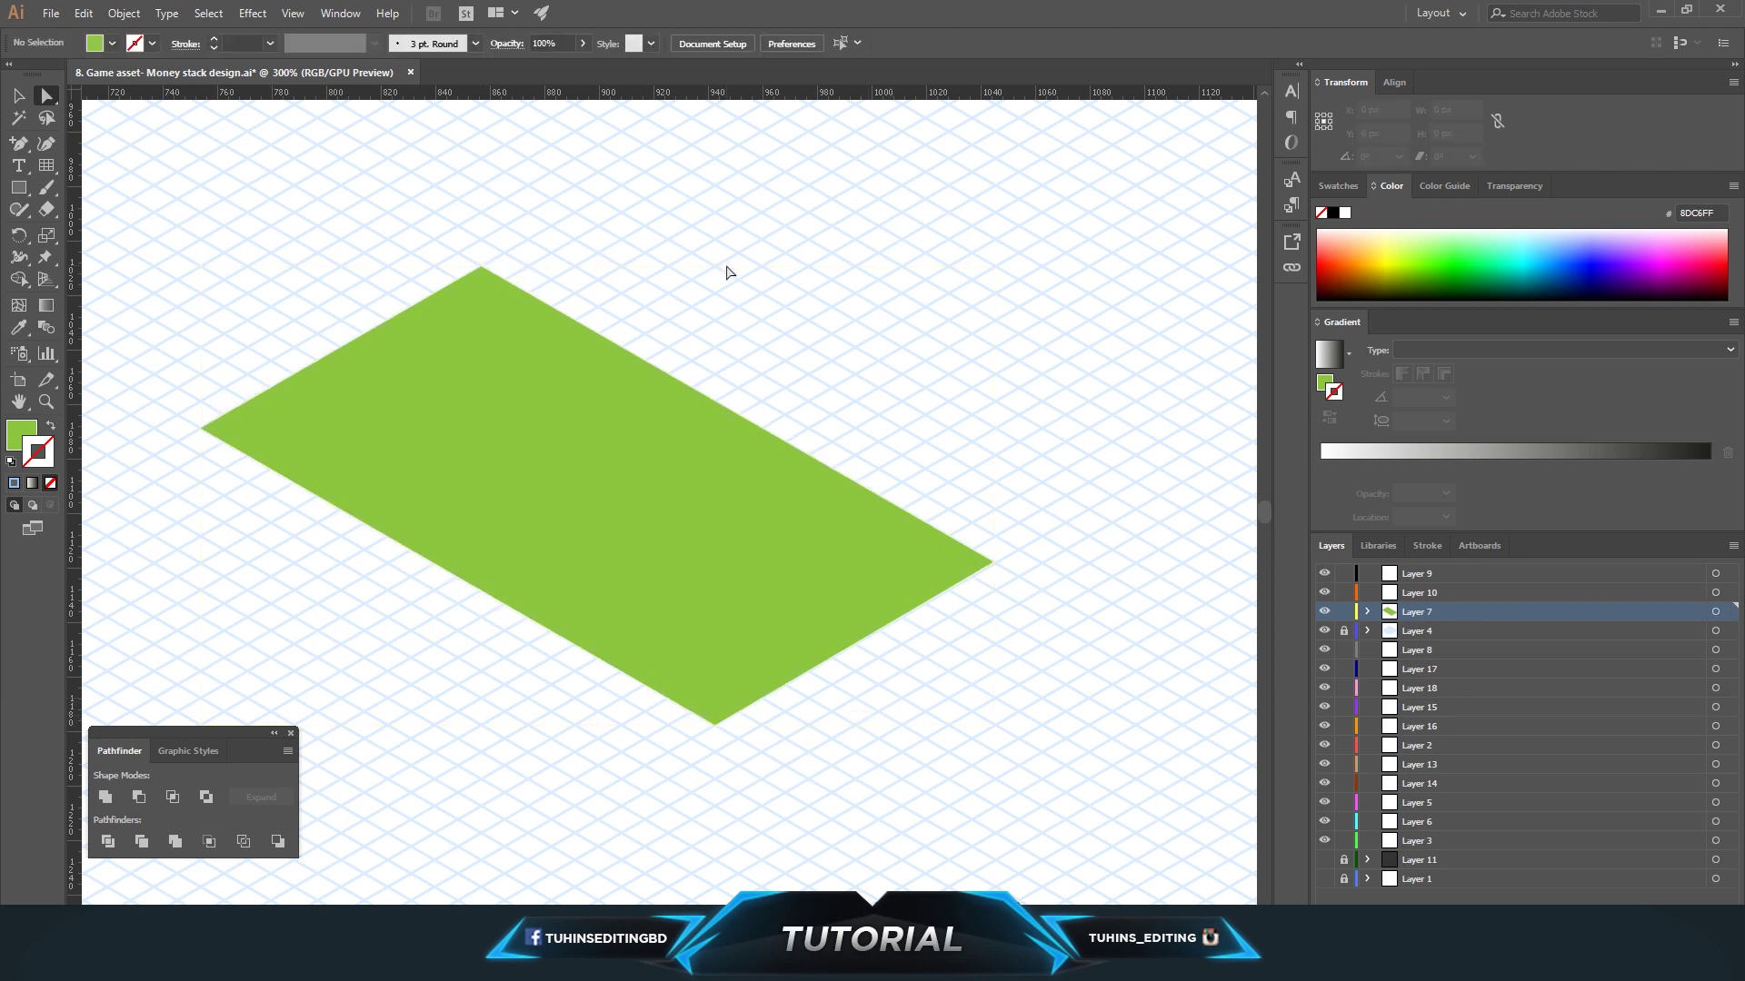
key("ctrl+minus")
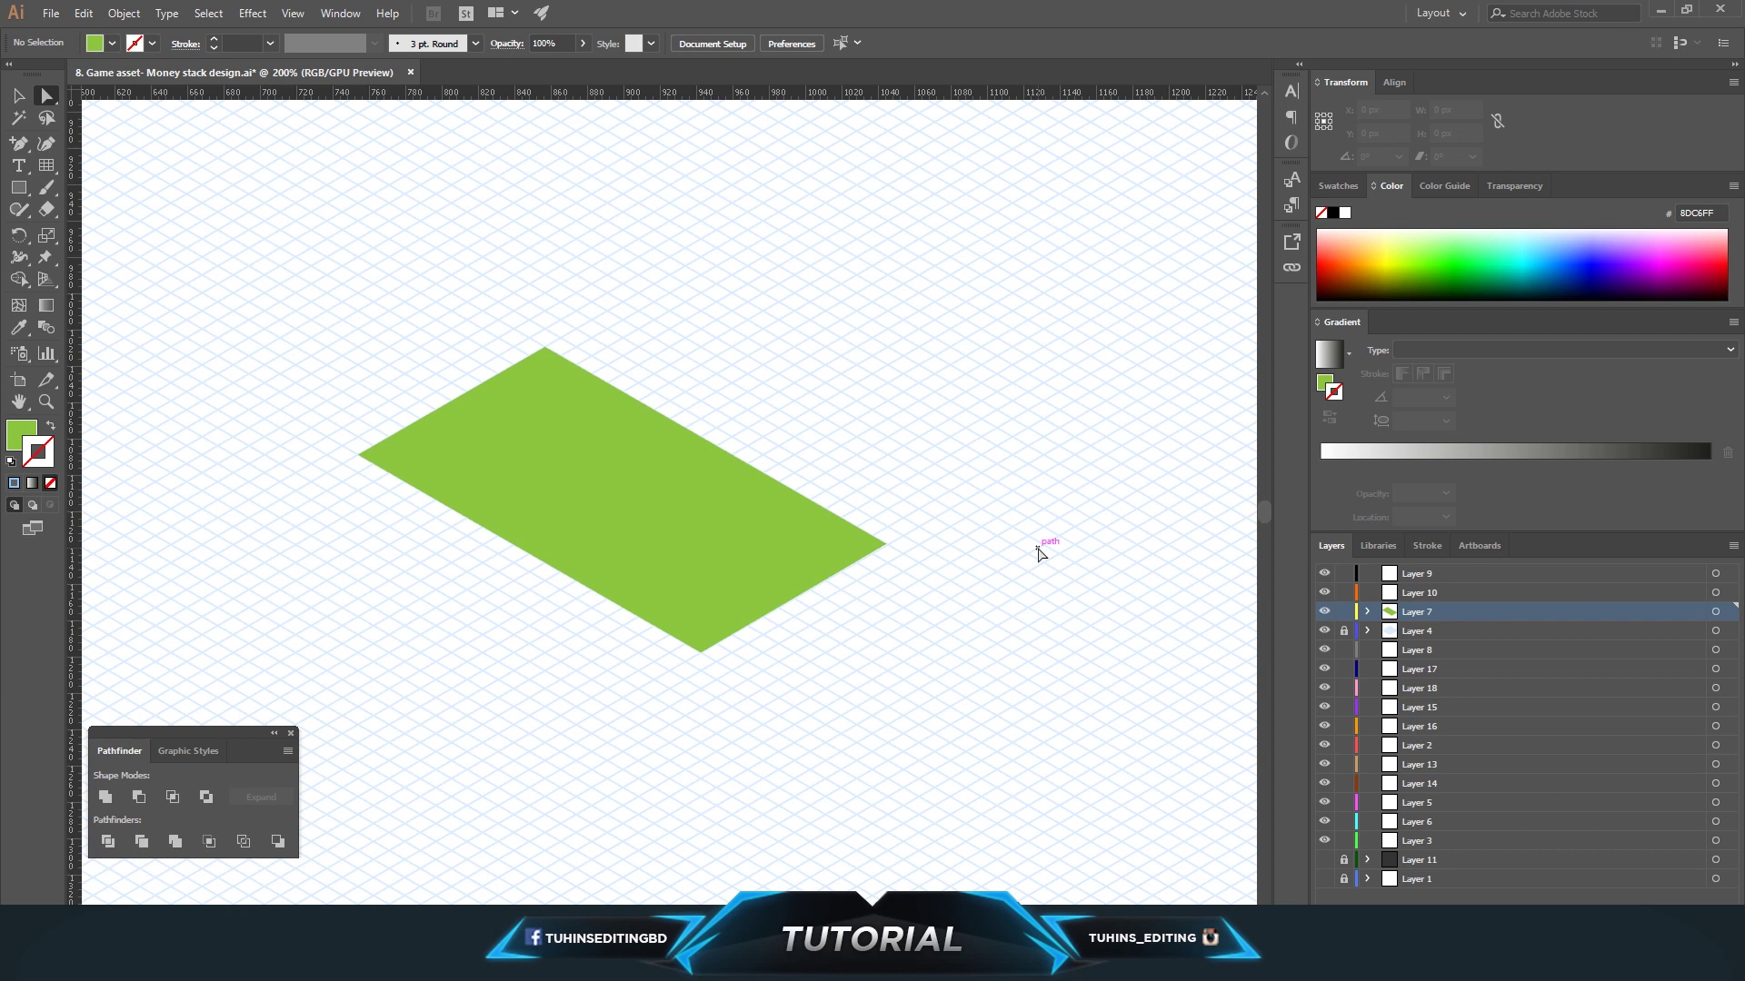
scroll(916, 511, "down", 1)
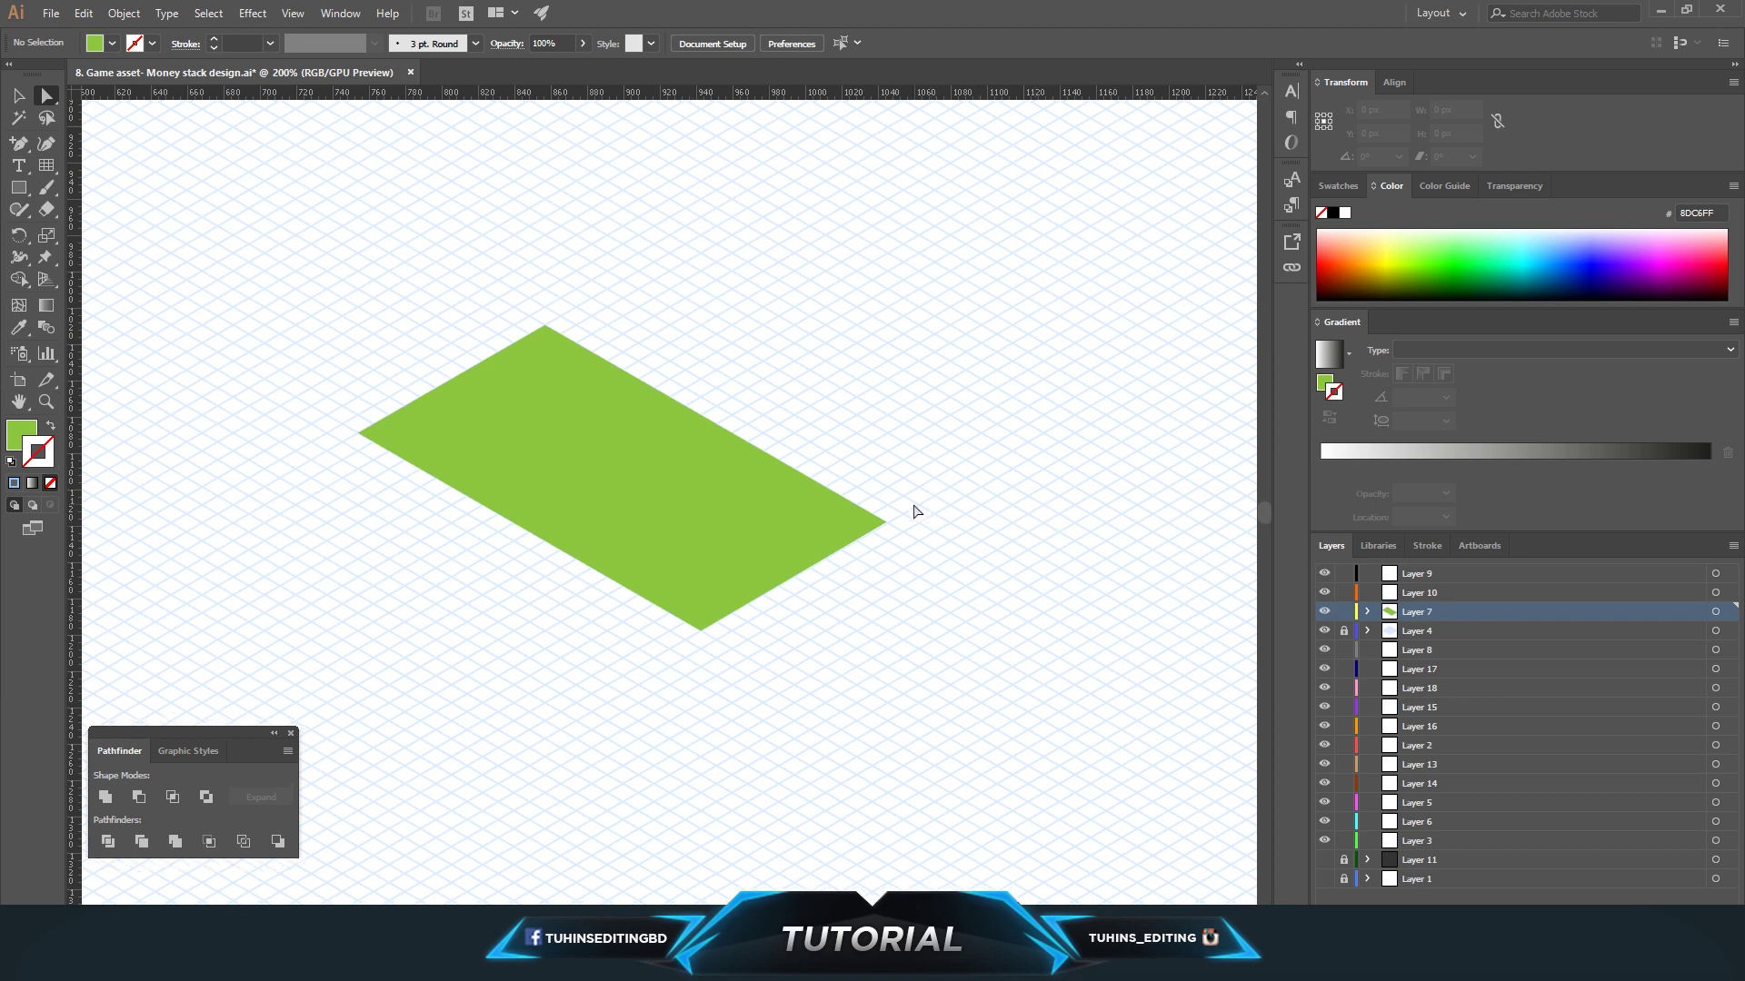
Lock Layer 7, move Layer 8 below it, and draw the side-face outline under the rhombus.
left_click(1342, 613)
left_click_drag(1410, 650, 1406, 641)
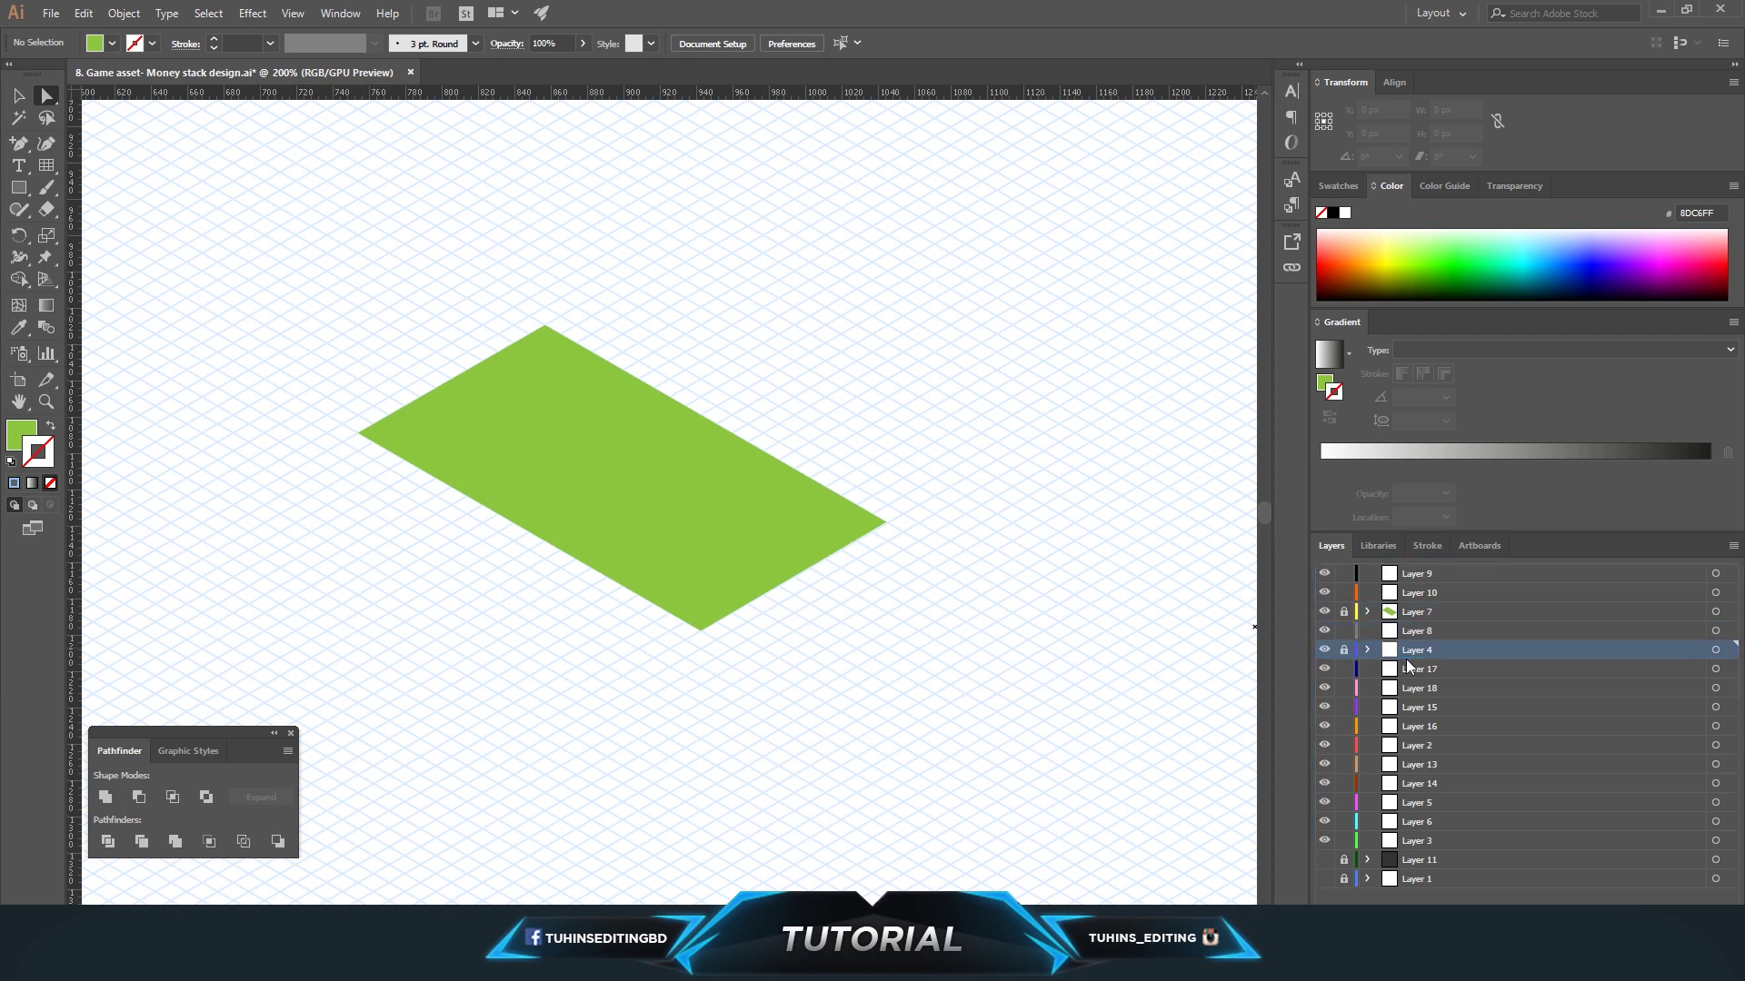
left_click_drag(18, 144, 82, 145)
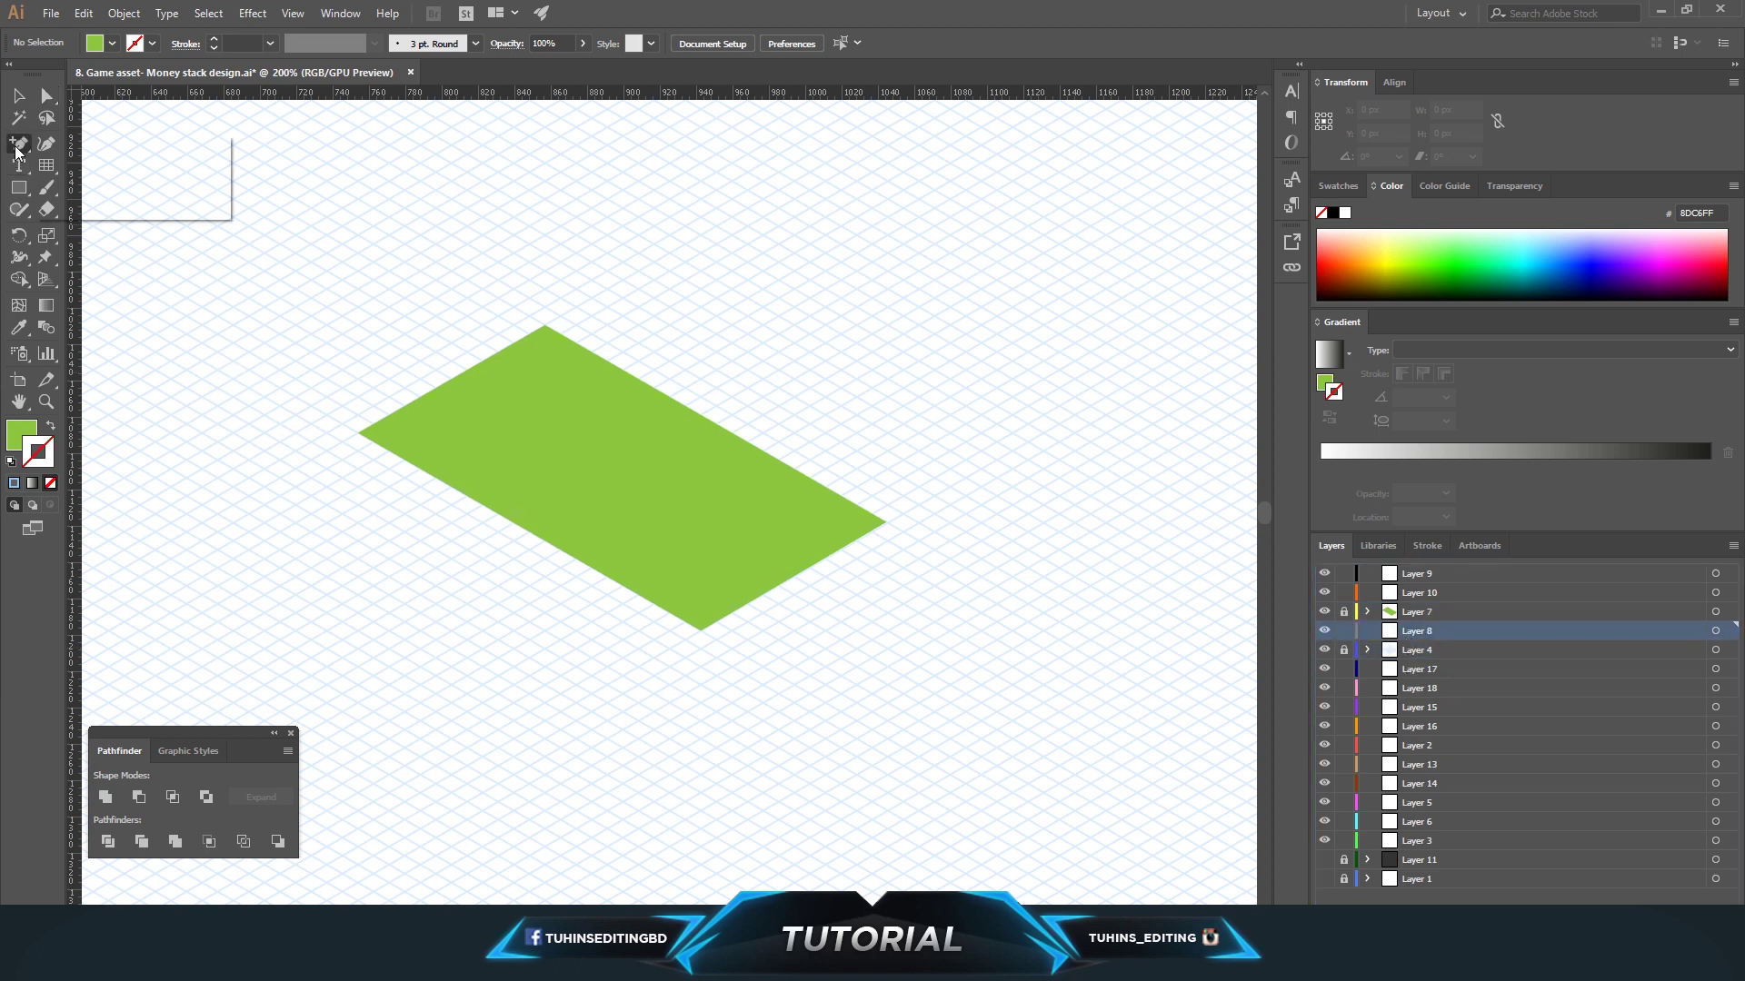
left_click(358, 433)
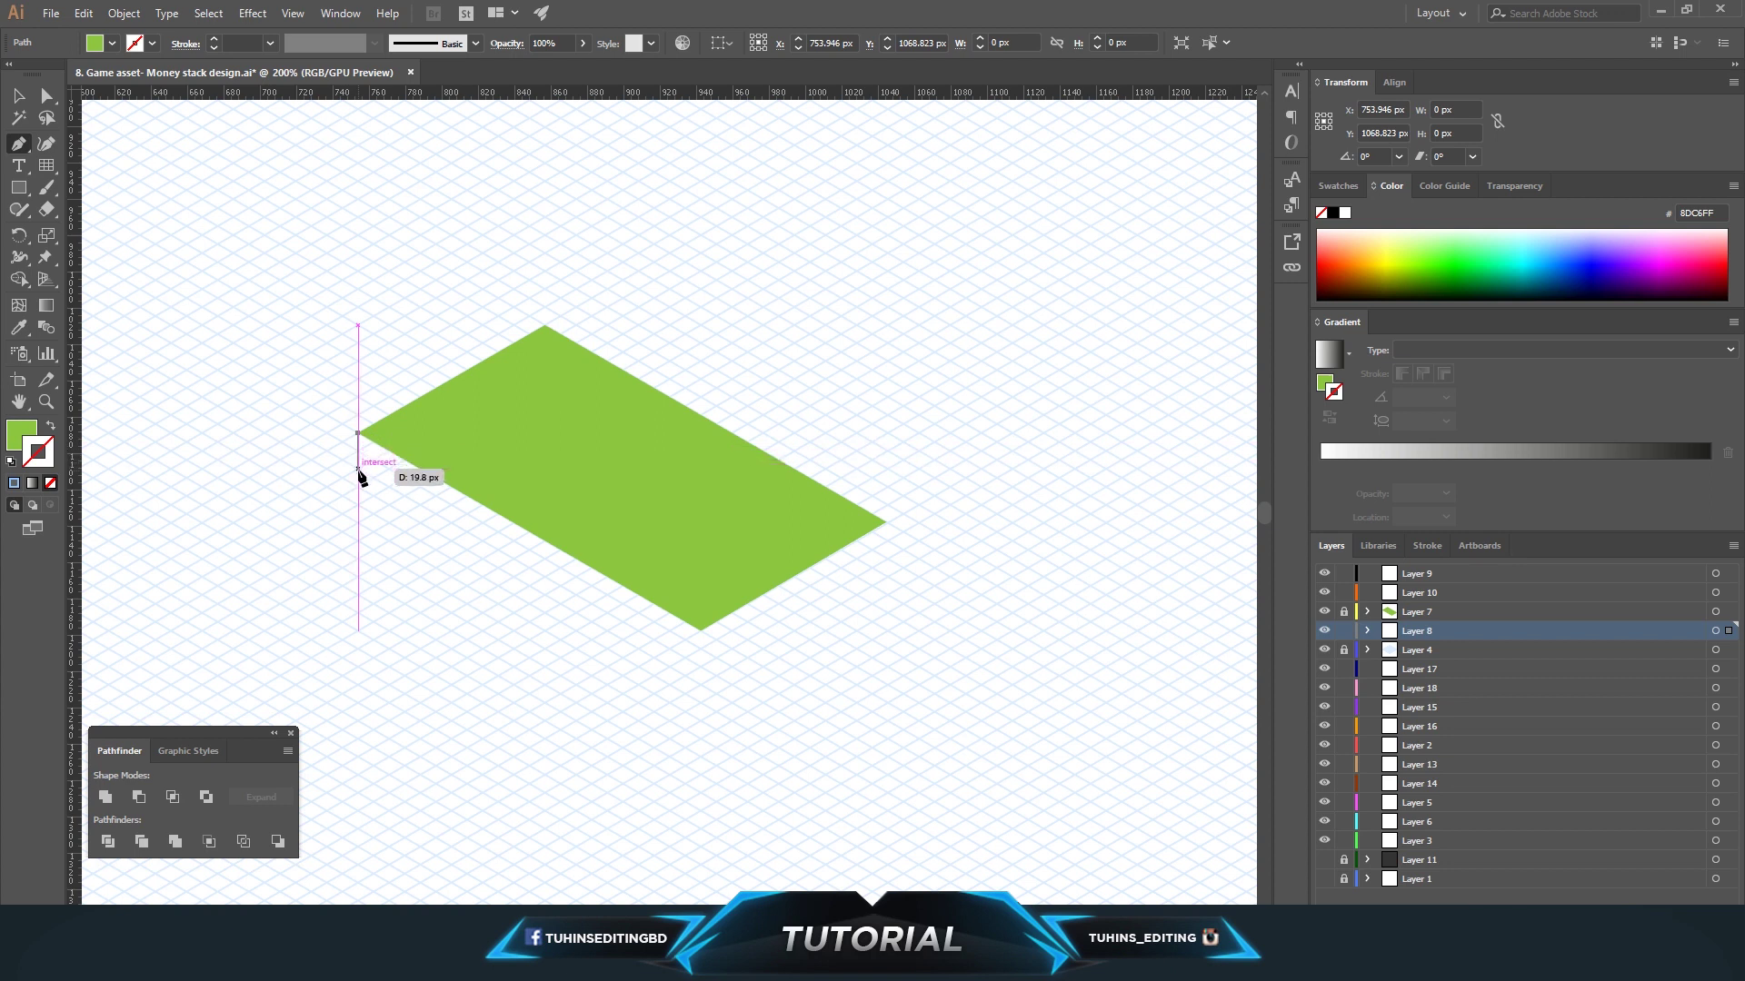
left_click(358, 469)
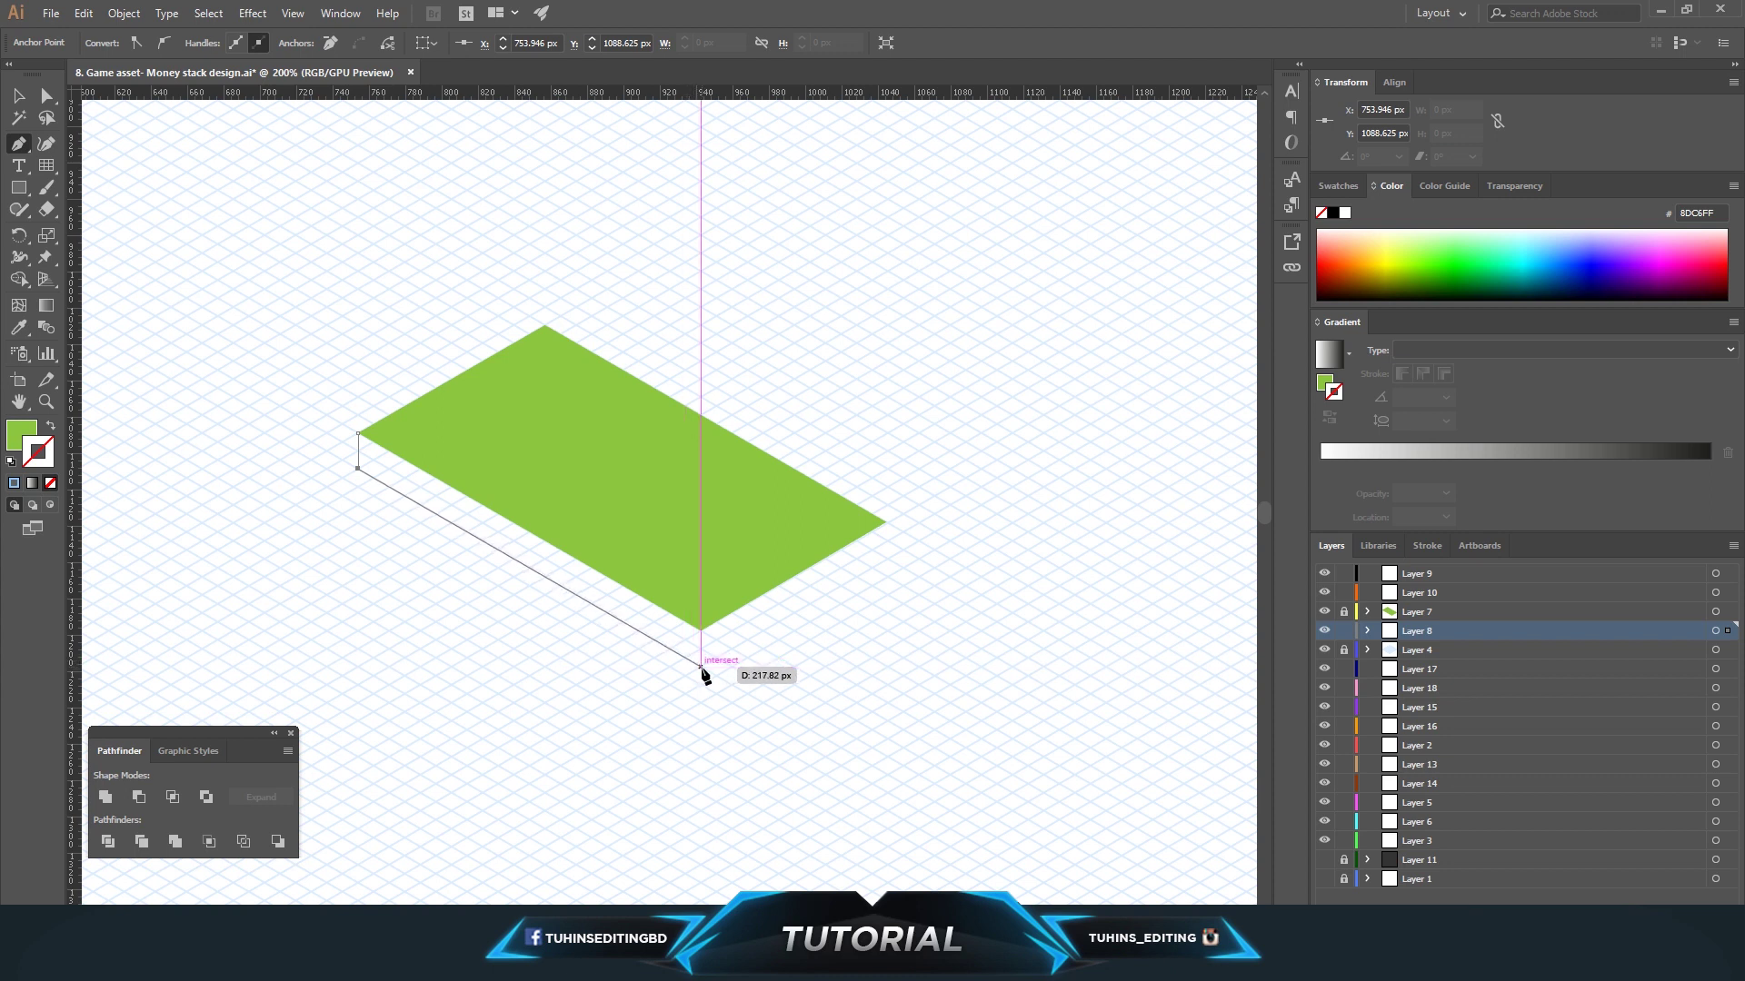
left_click(700, 668)
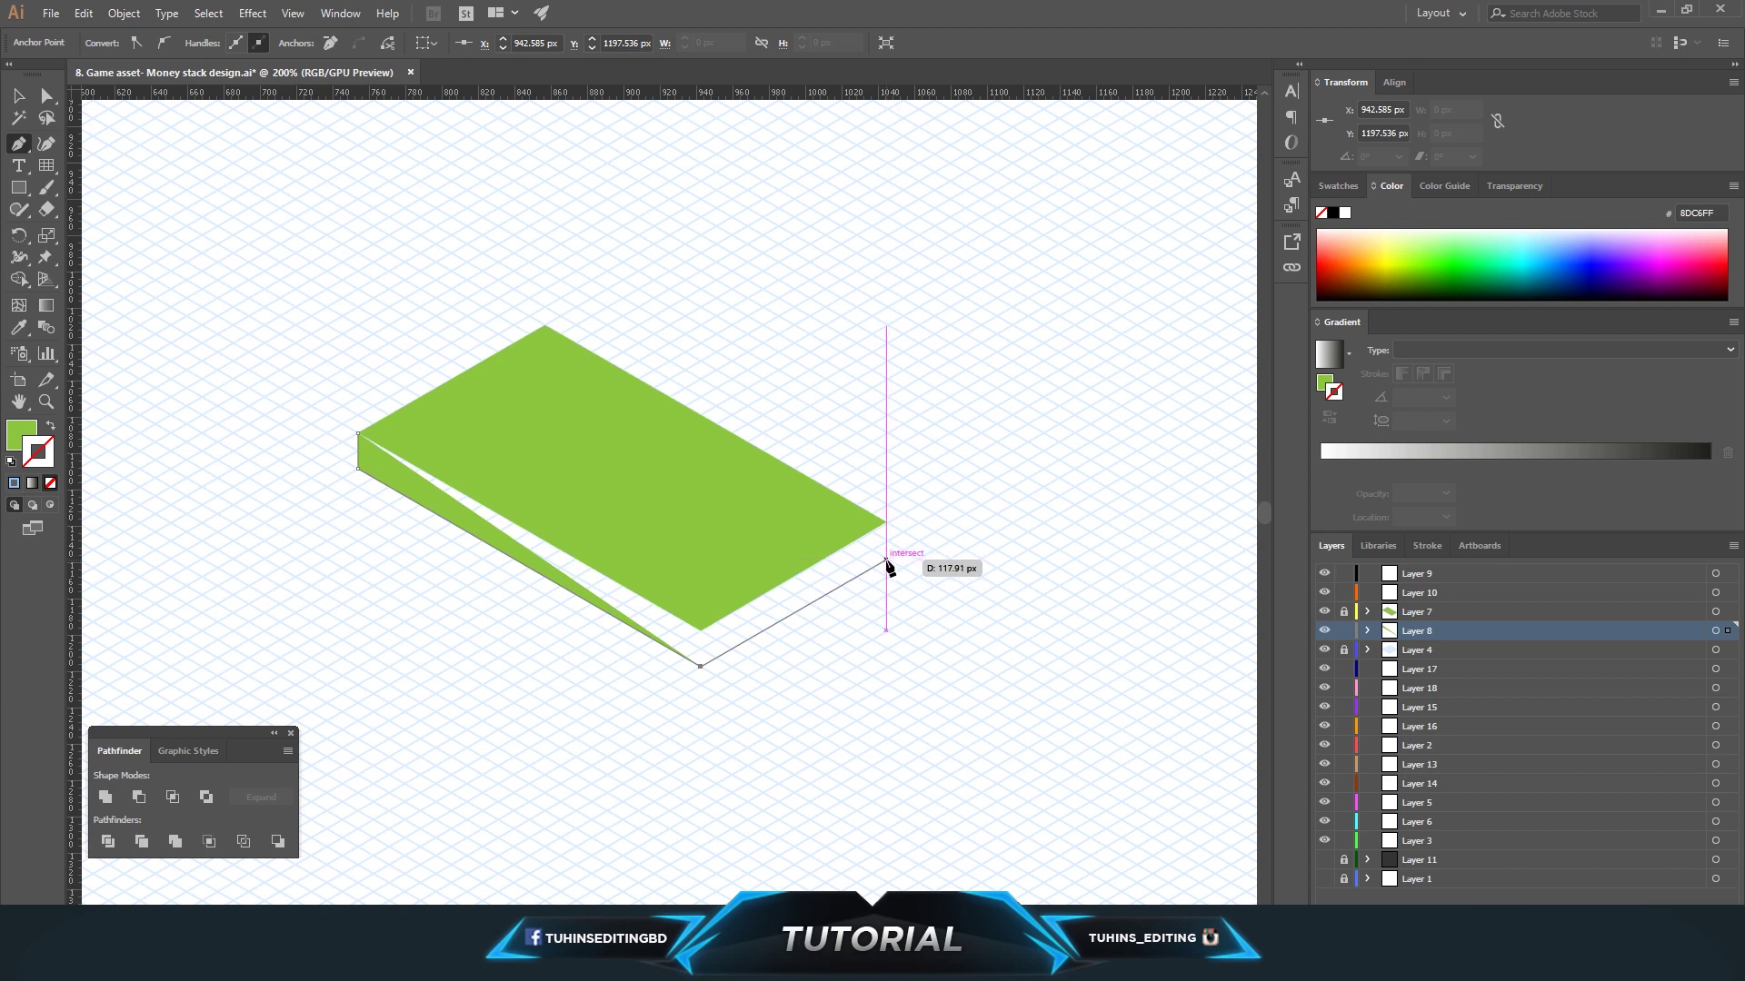
left_click(886, 560)
left_click(886, 521)
left_click(358, 434)
Fill the side face with a dark green swatch.
key("v")
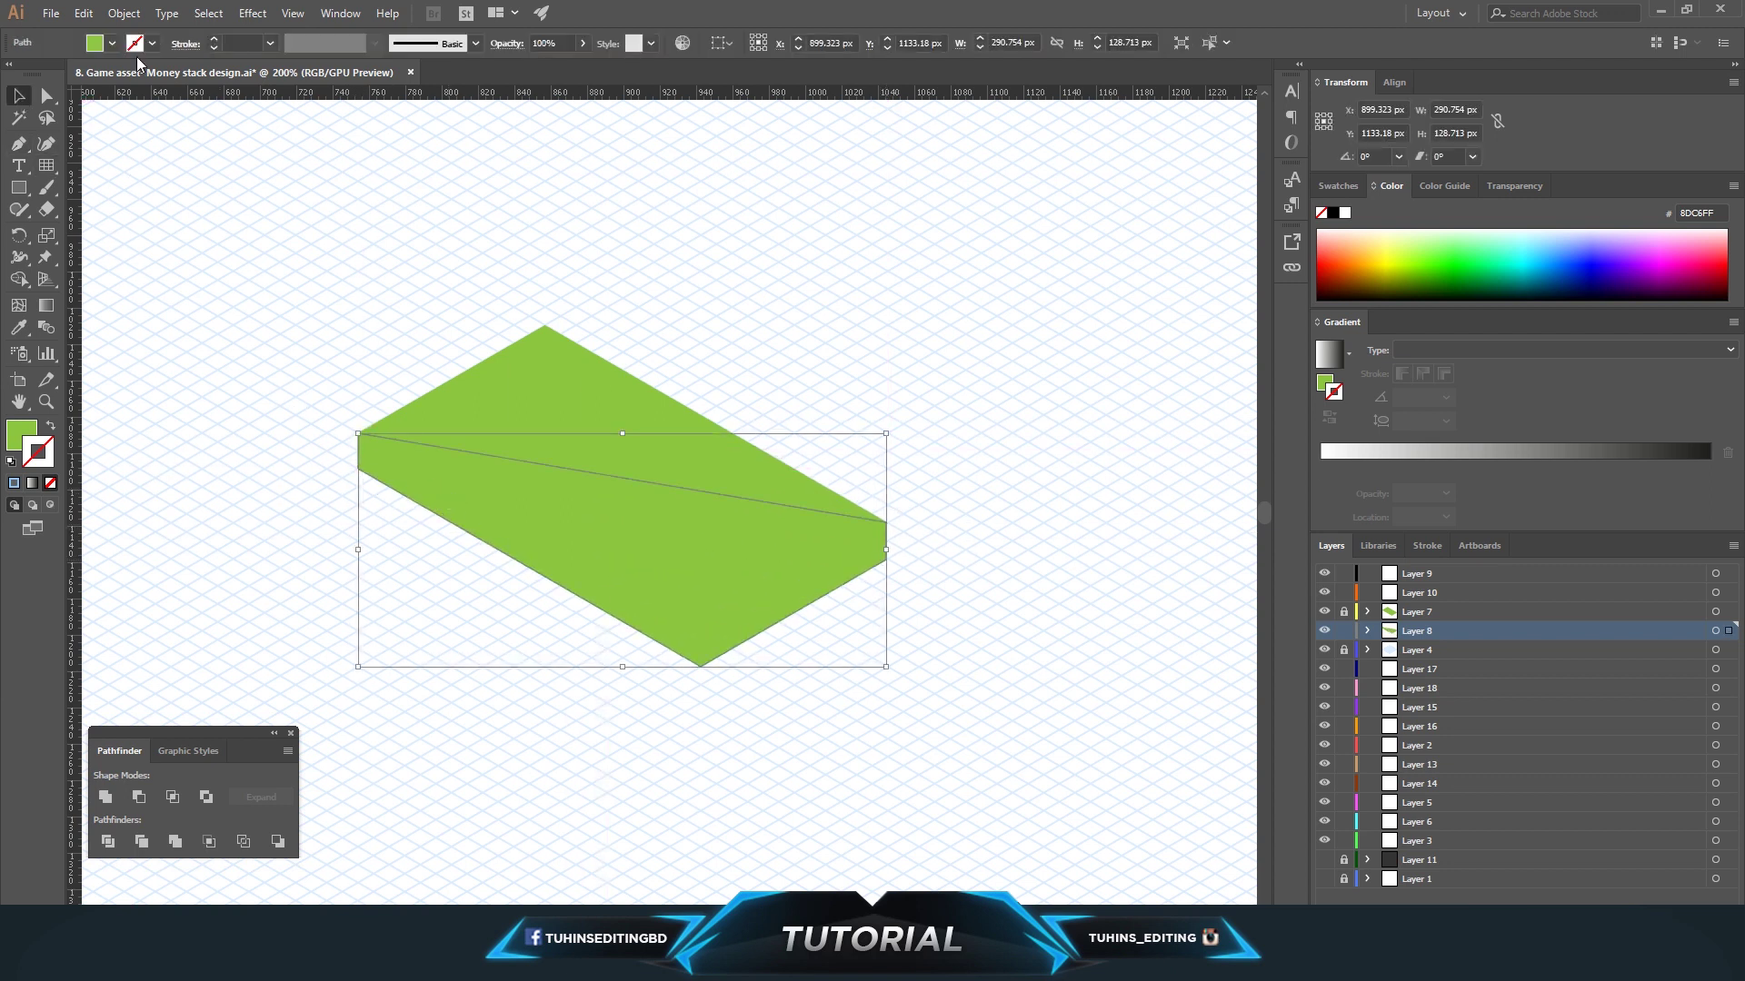
left_click(113, 44)
left_click(63, 89)
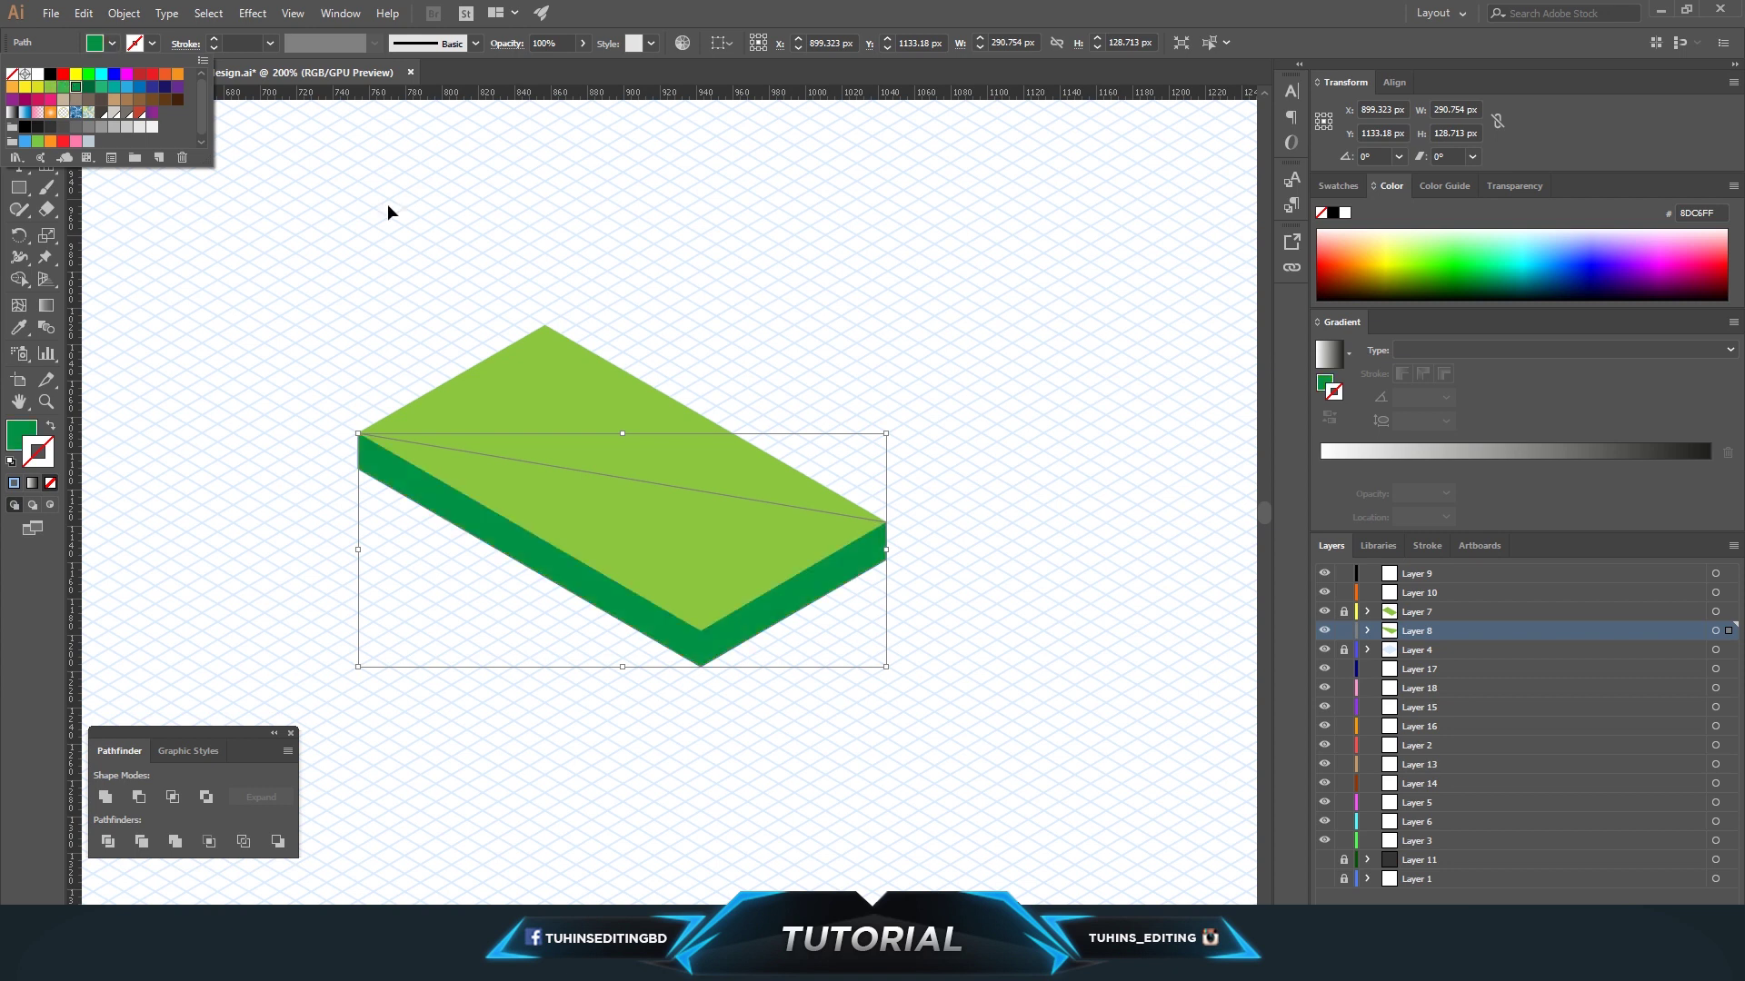
left_click(891, 355)
key("ctrl+minus")
key("ctrl+minus")
key("ctrl+minus")
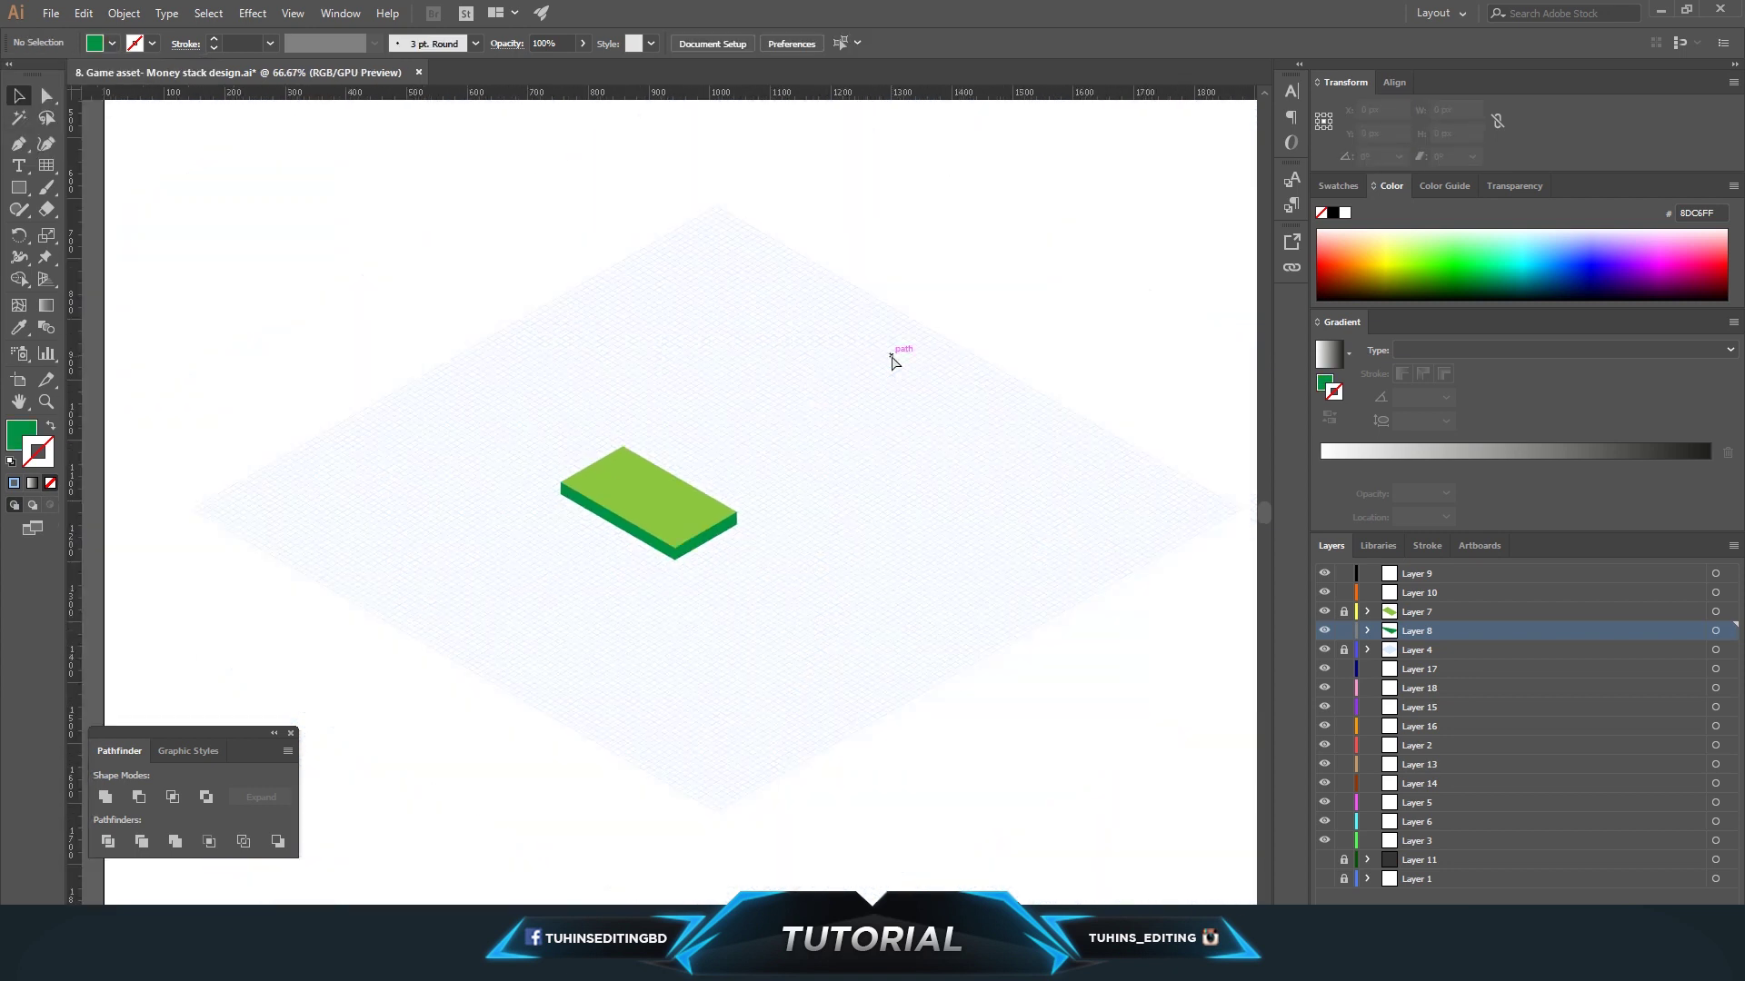
Save the document with the finished green slab.
key("ctrl+plus")
key("ctrl+plus")
key("ctrl+plus")
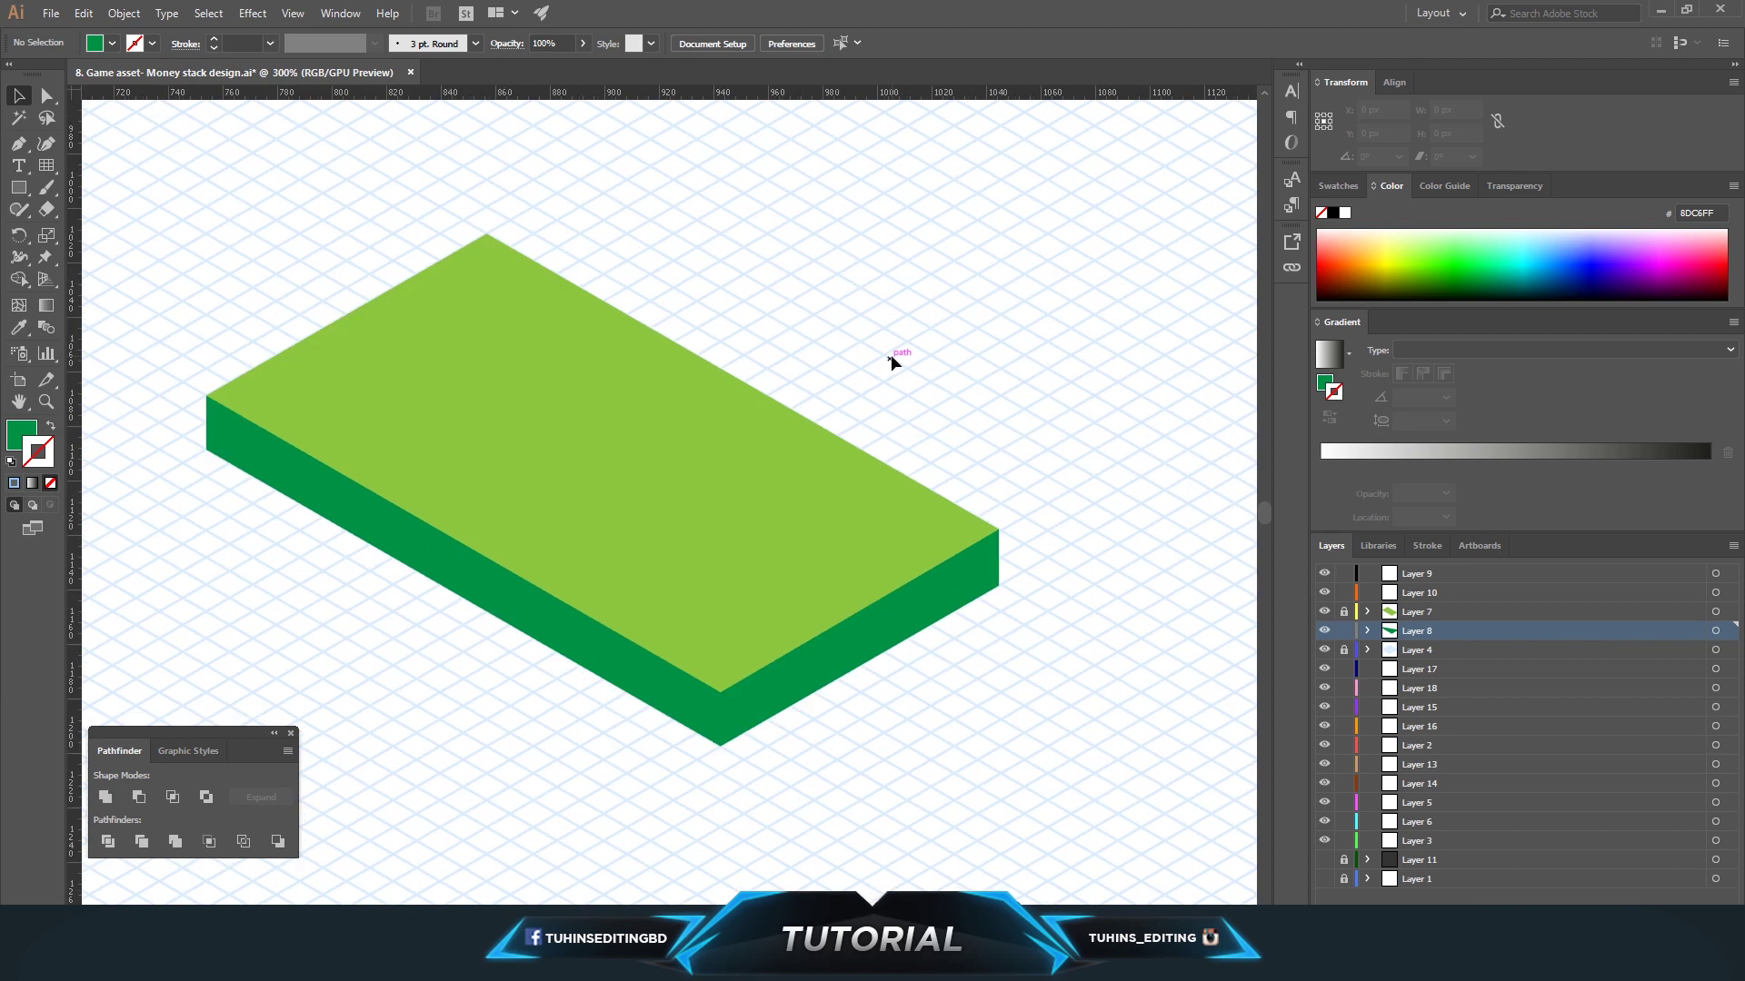
key("ctrl+s")
scroll(849, 362, "up", 3)
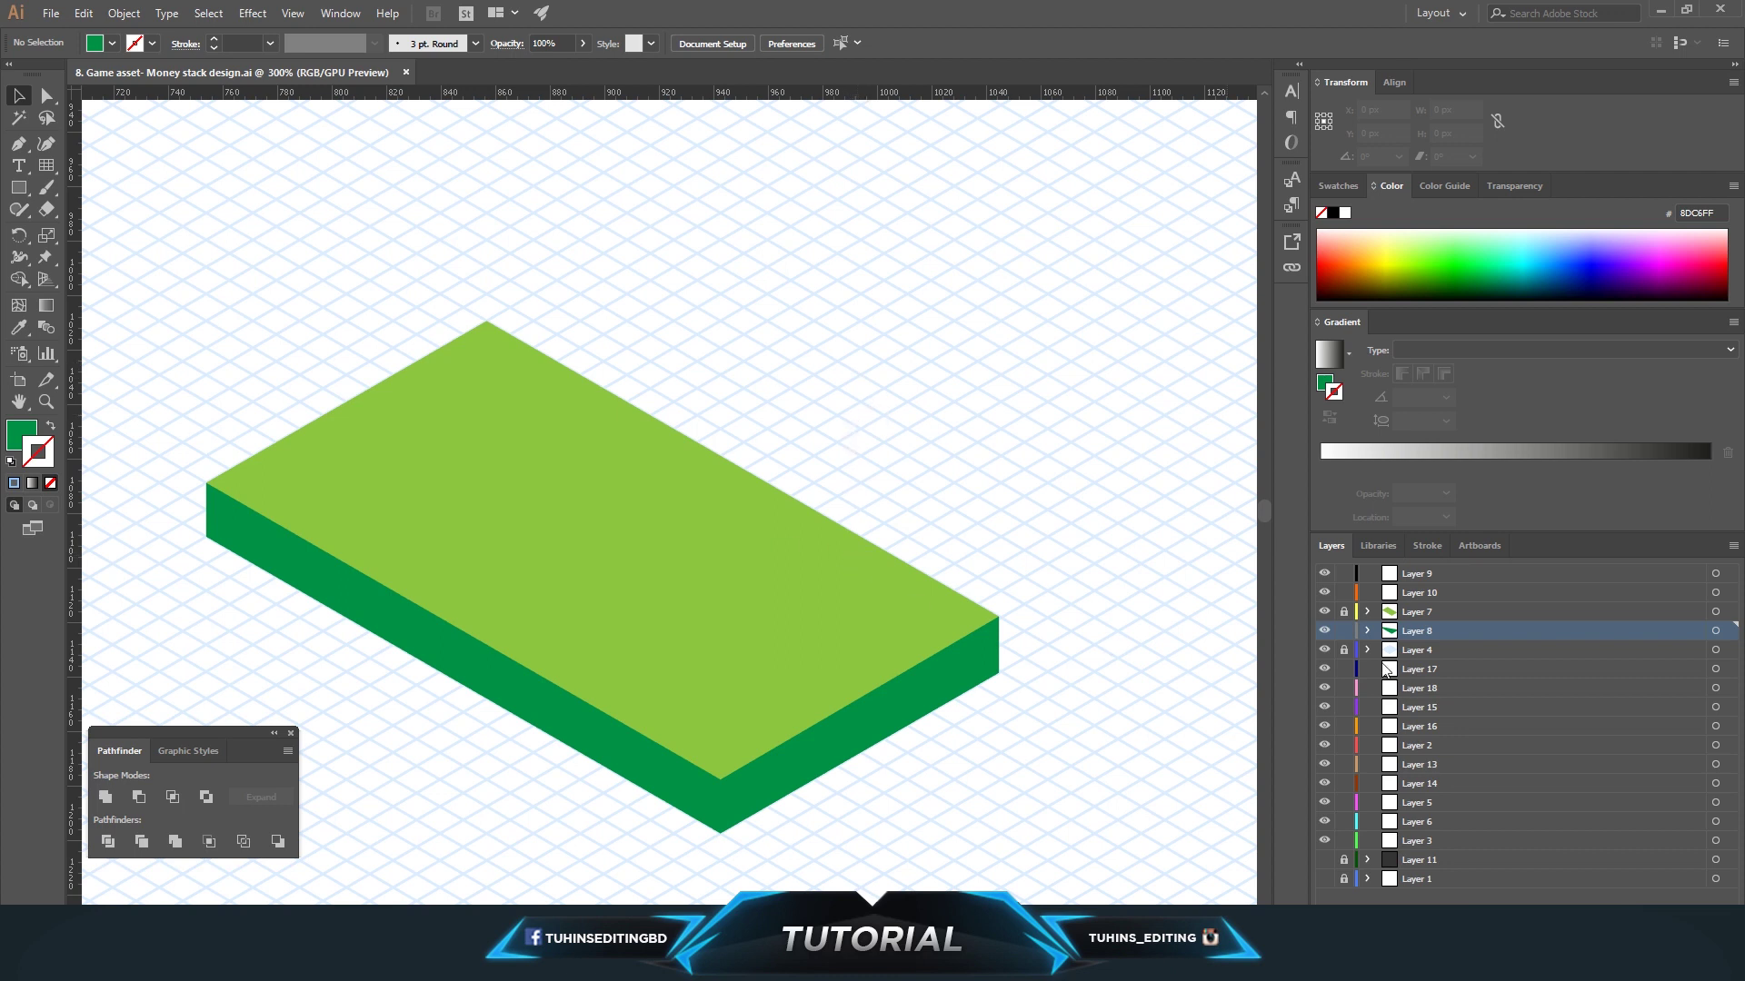
Lock and hide the base layer, fade the top face to 43%, lock it, and target Layer 10.
left_click(1345, 631)
left_click(1716, 611)
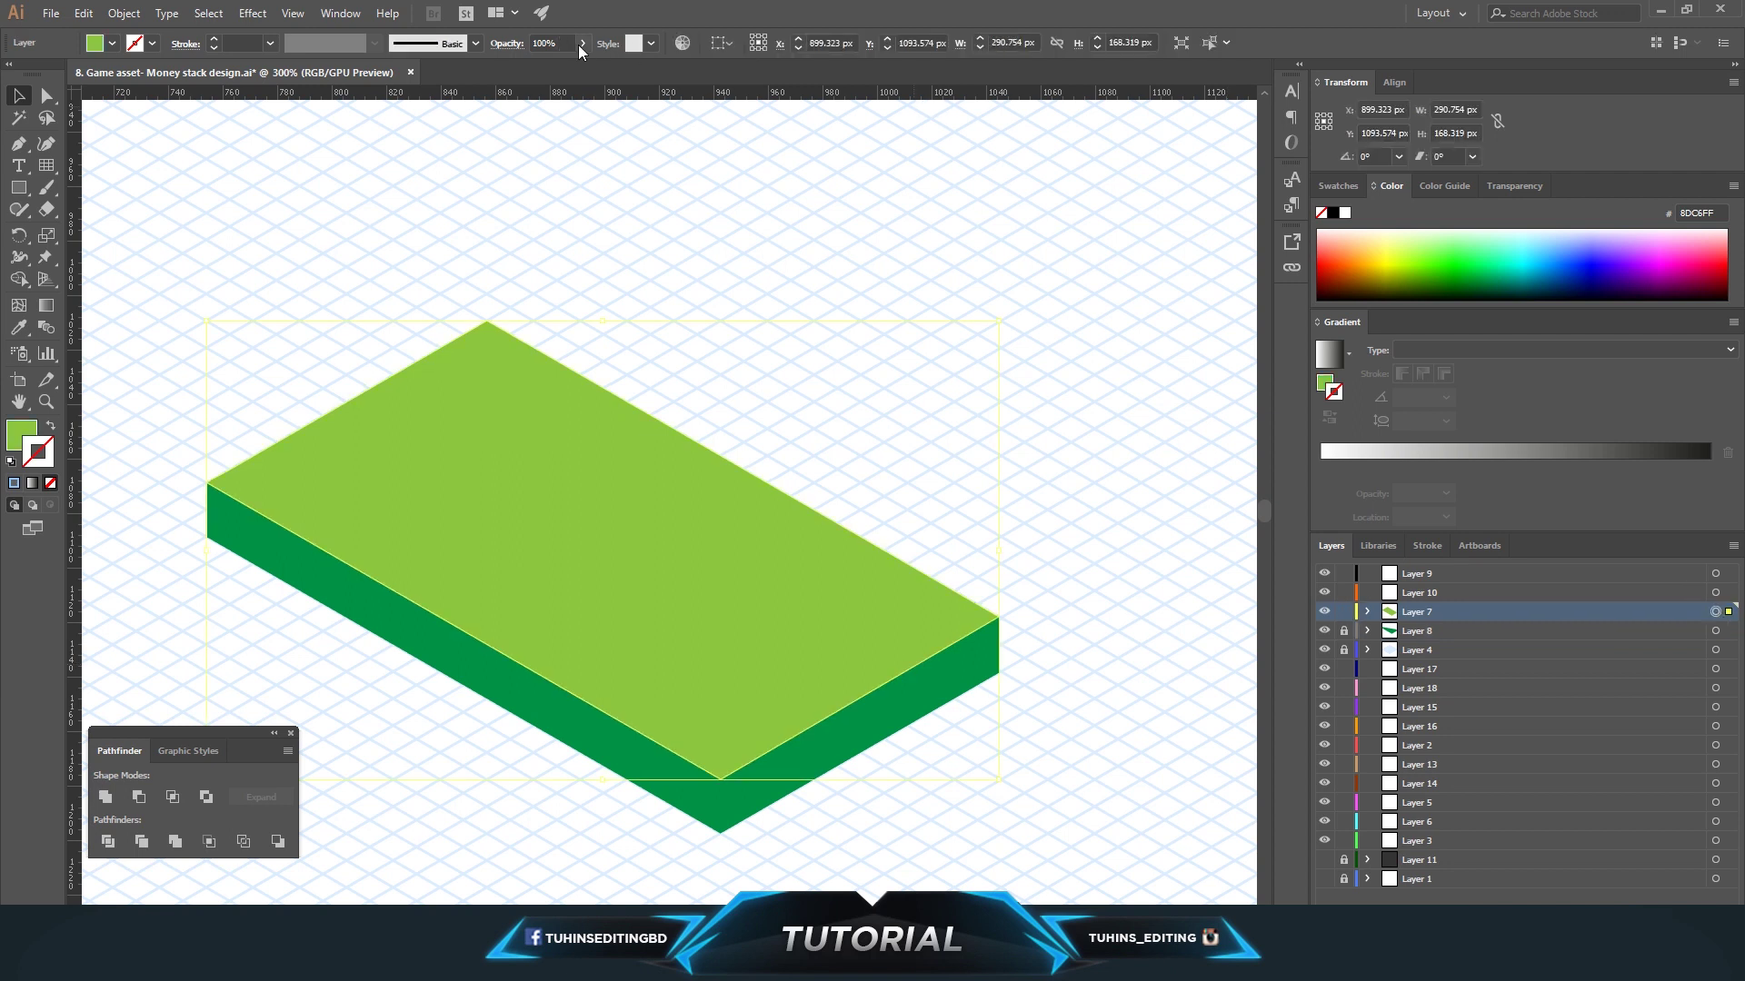
left_click(581, 43)
left_click_drag(581, 65, 541, 65)
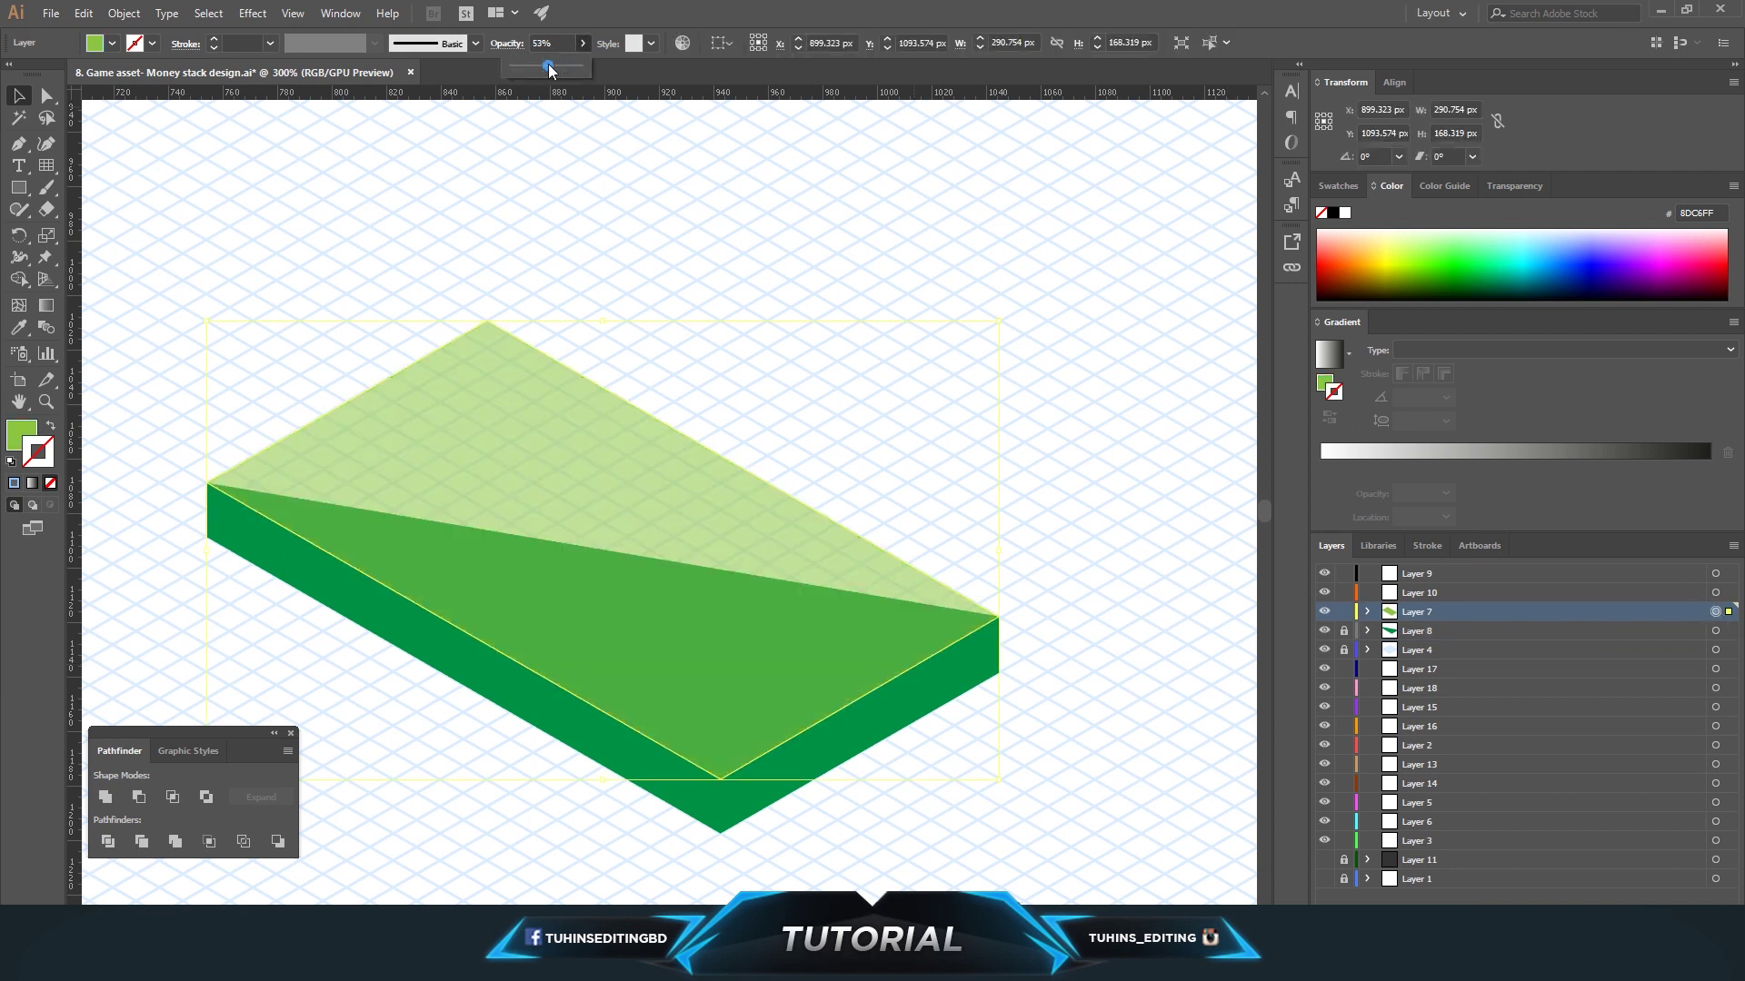
left_click(1324, 631)
left_click(1344, 611)
left_click(1422, 592)
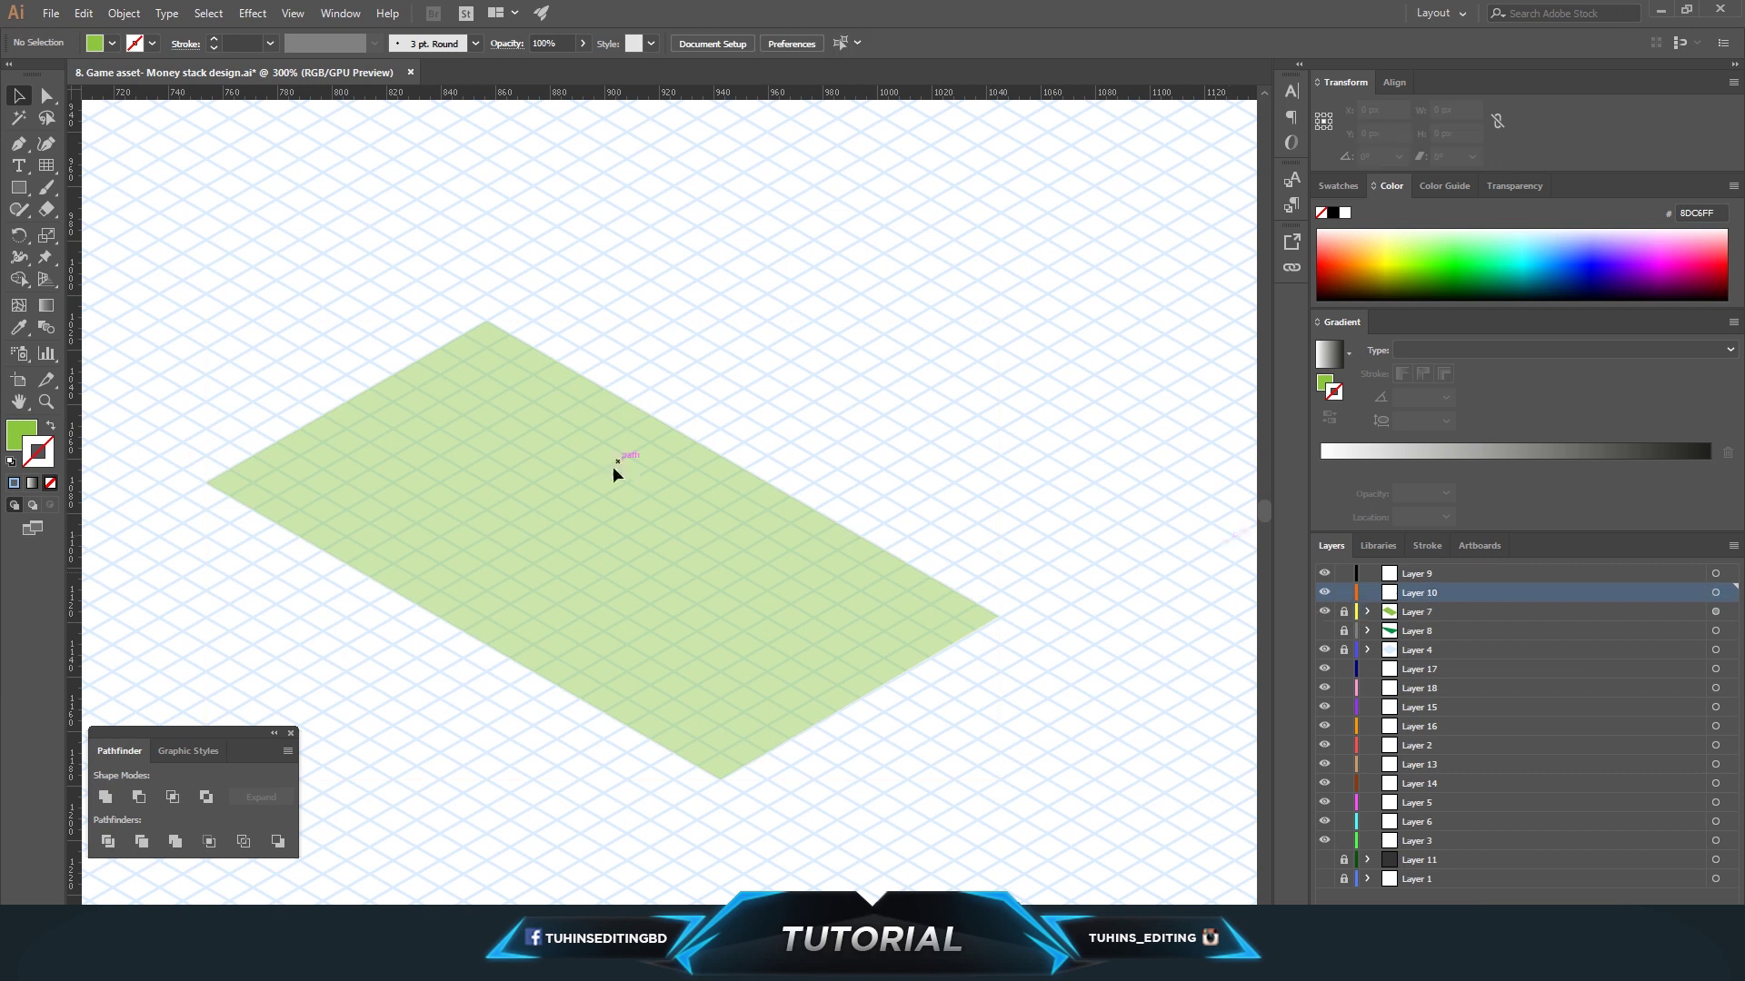
Trace an inset four-corner parallelogram inside the faded face and swap it to a stroke-only outline.
key("p")
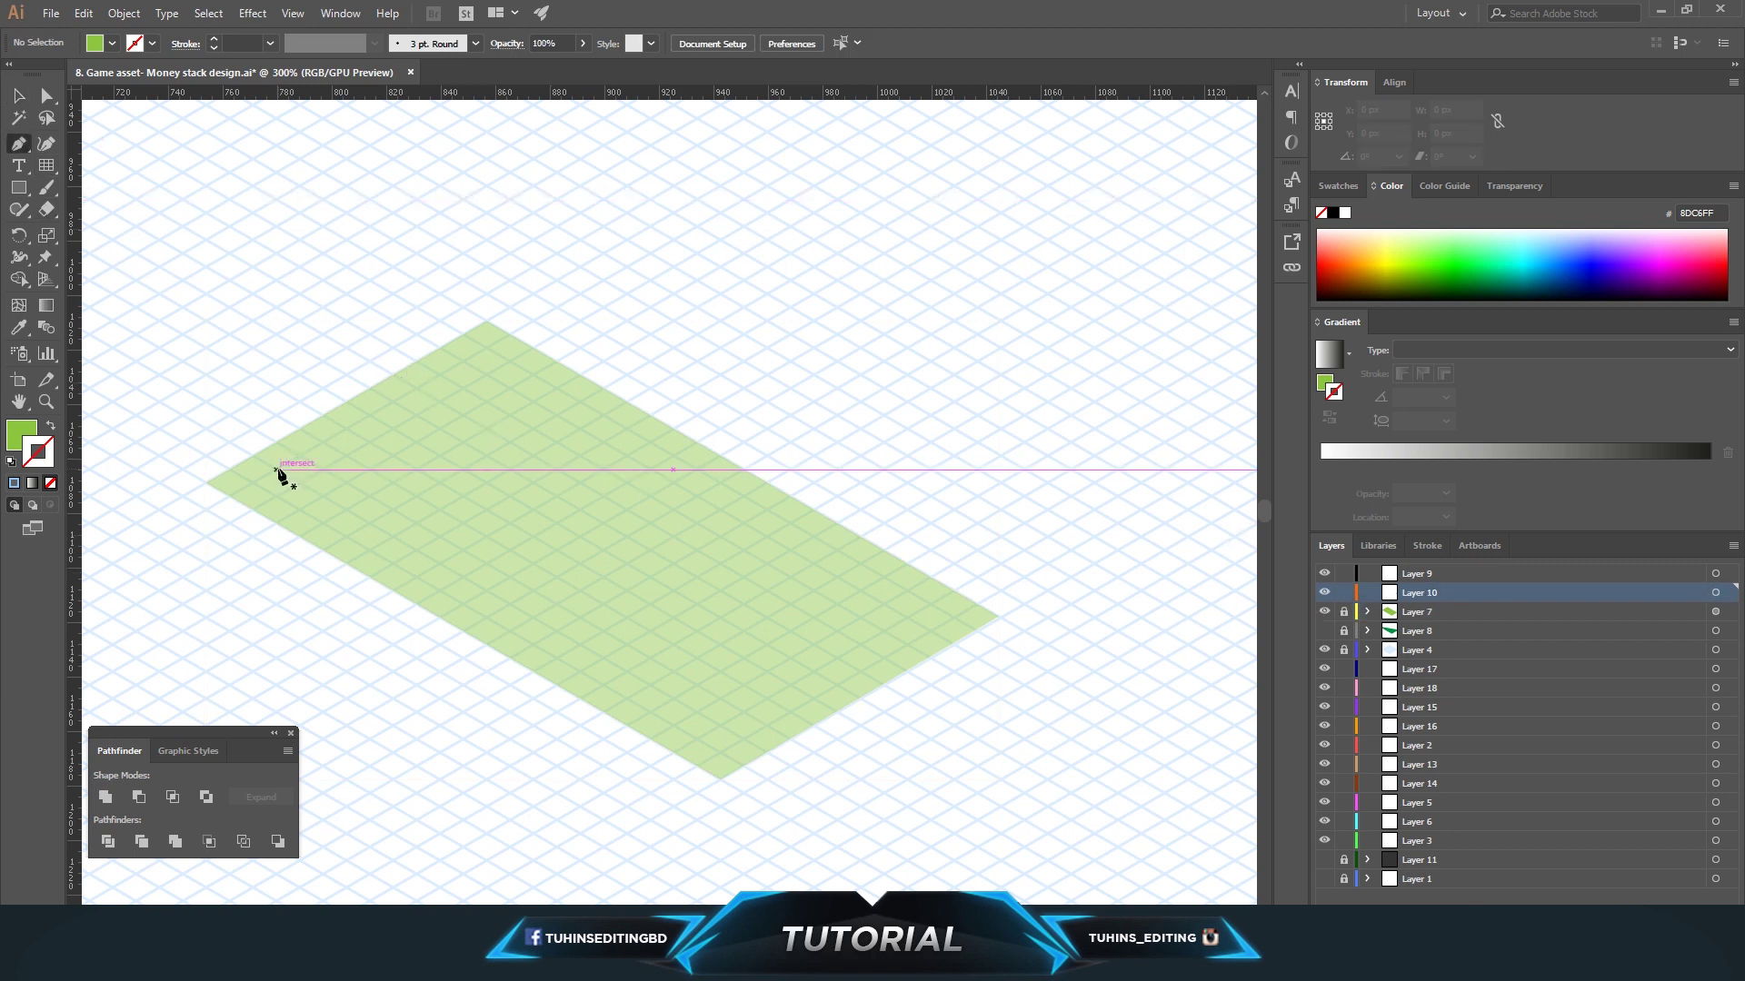
left_click(253, 482)
left_click(487, 348)
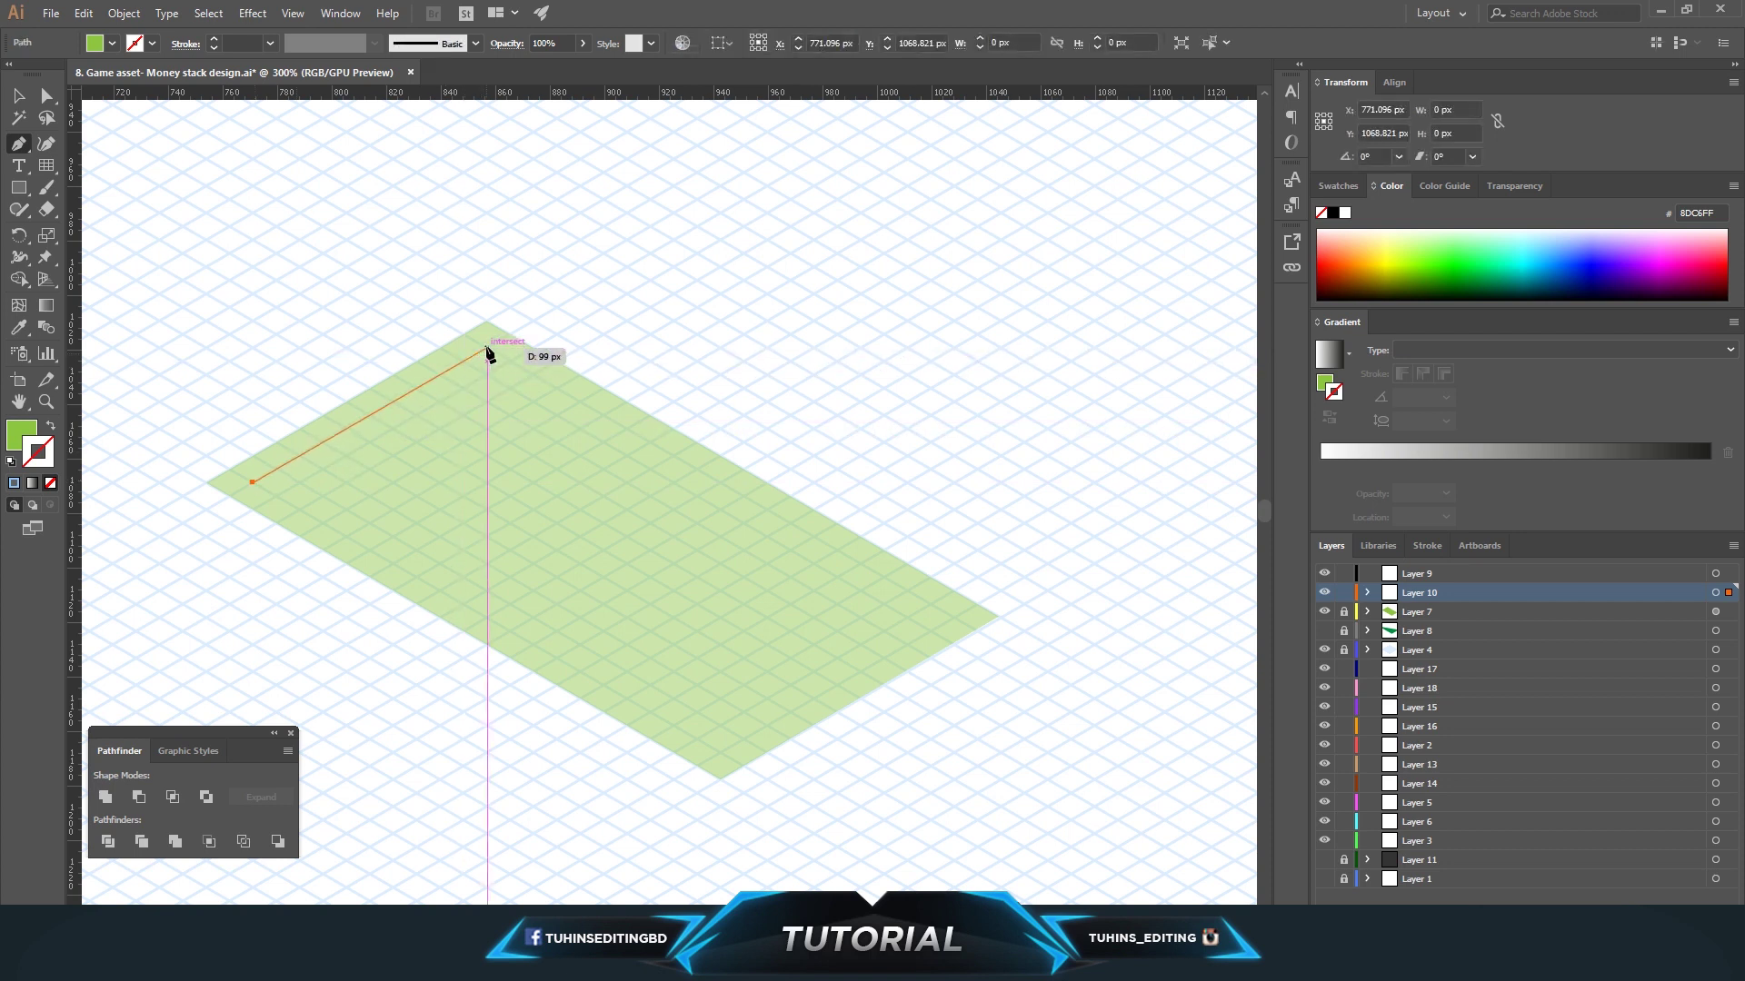
left_click(953, 617)
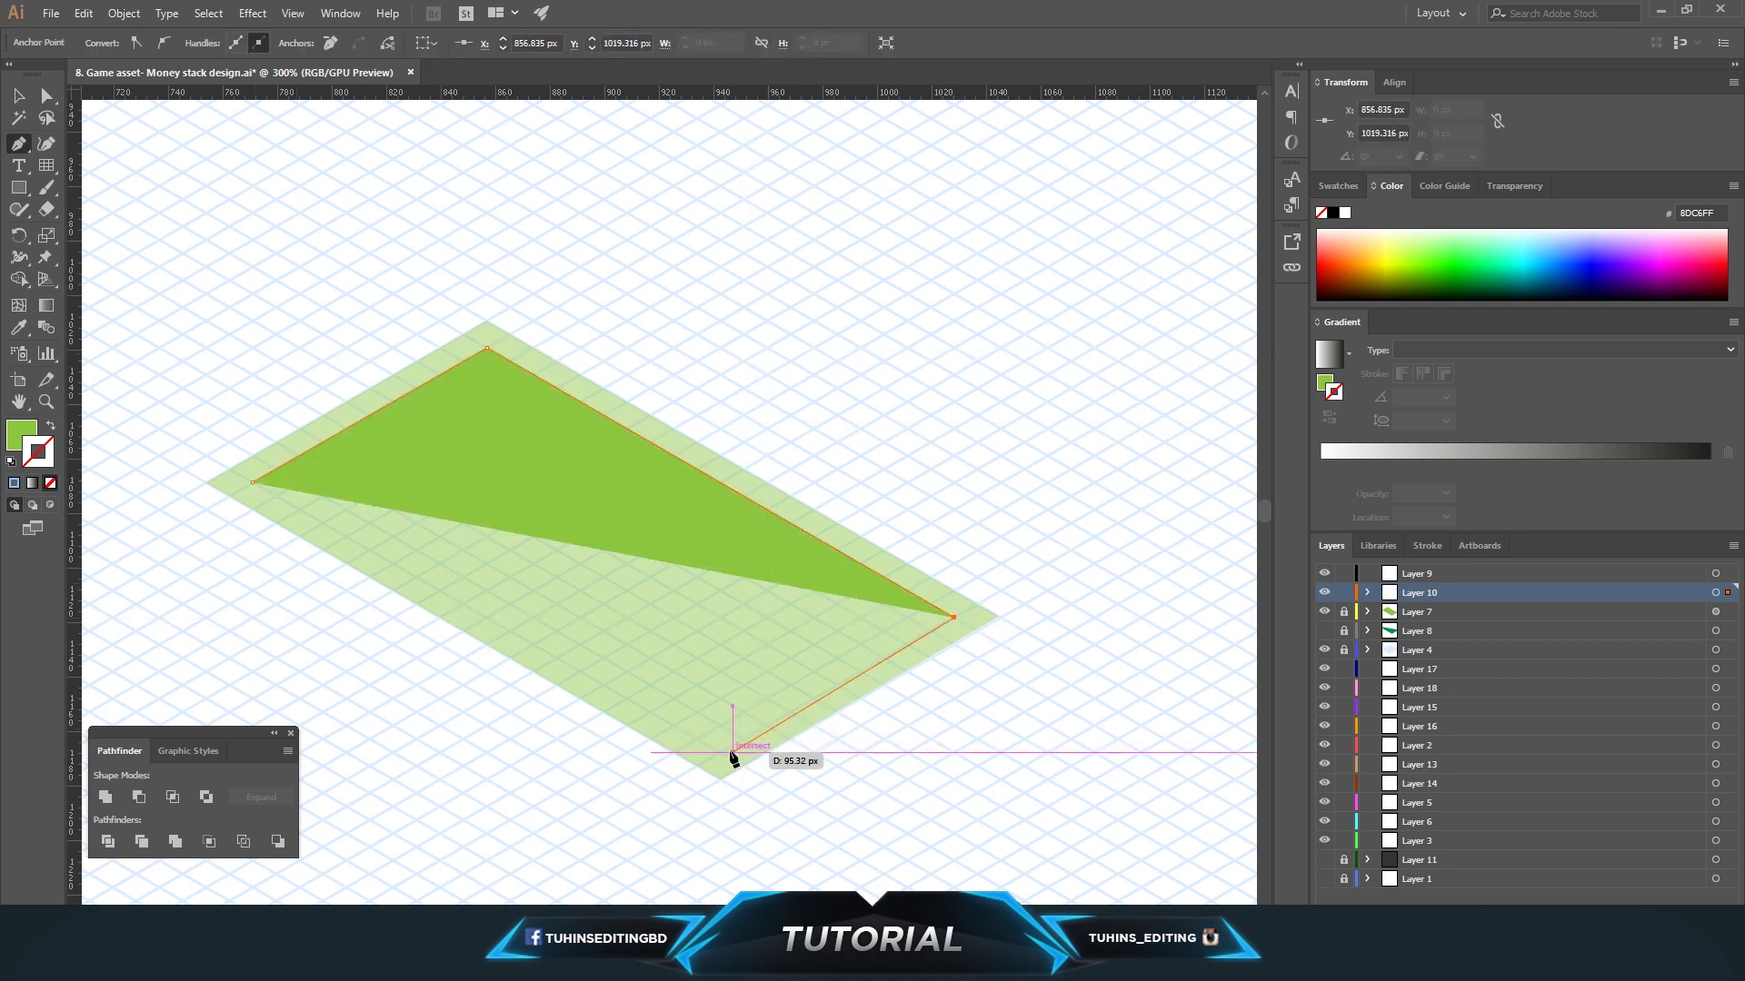
left_click(720, 752)
left_click(252, 481)
key("v")
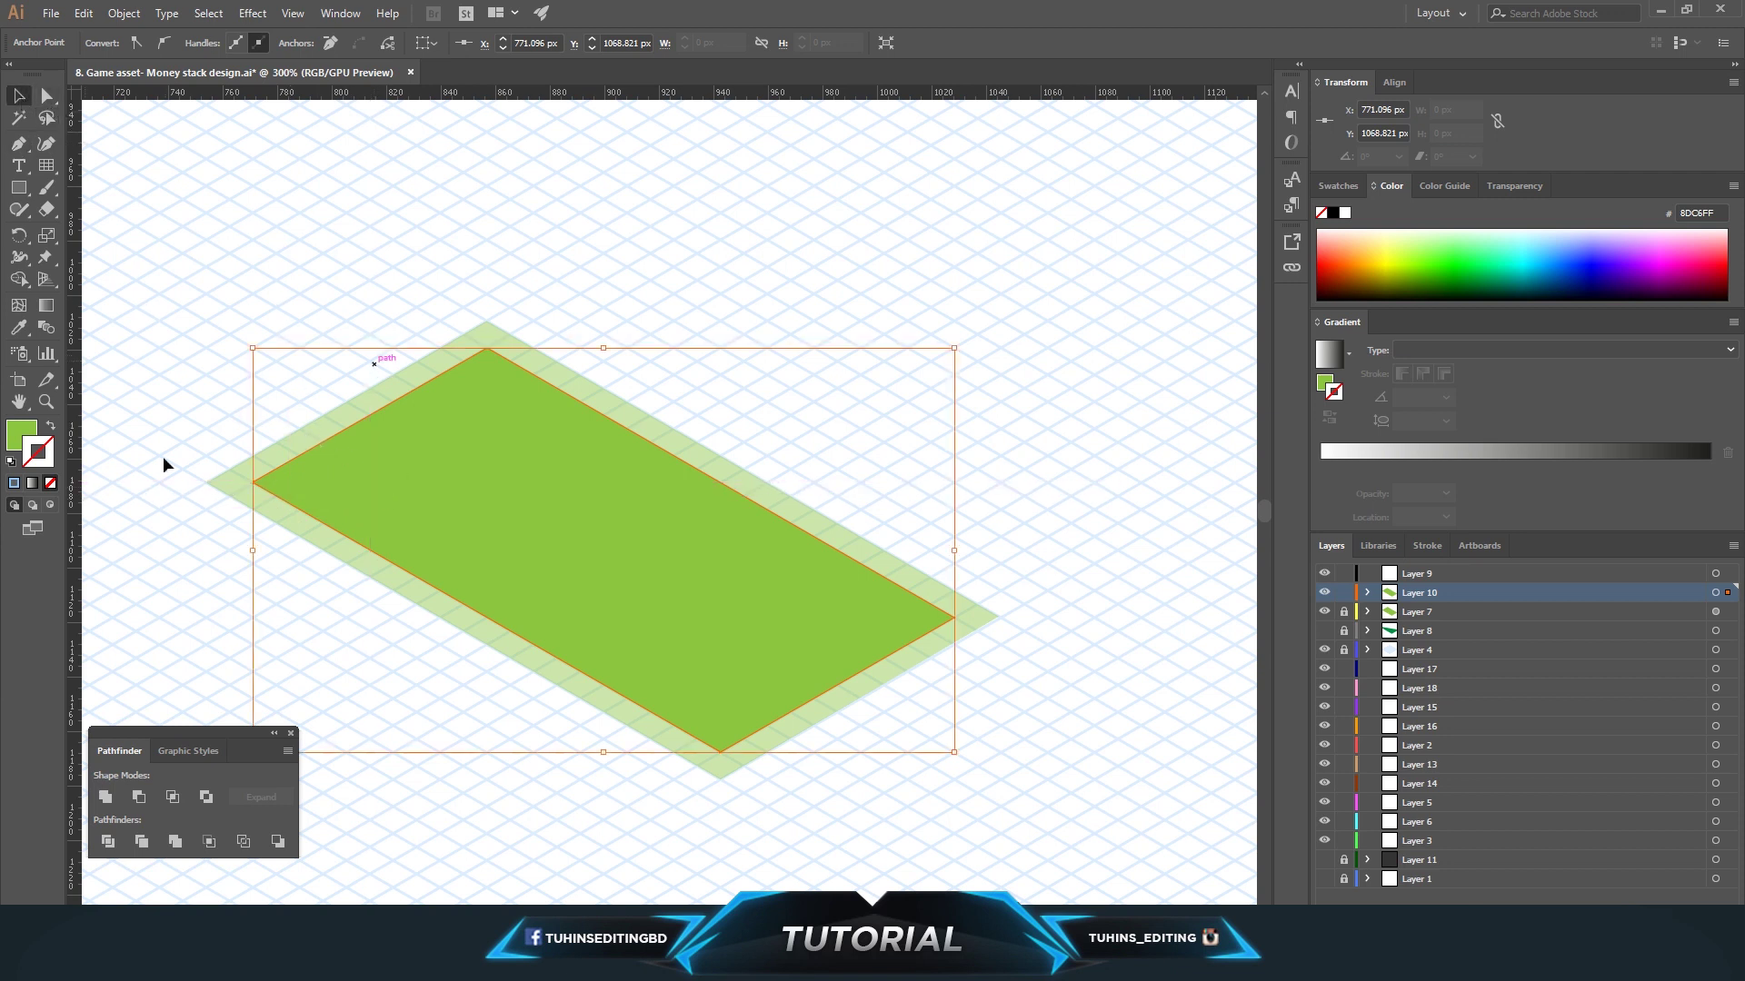
left_click(49, 426)
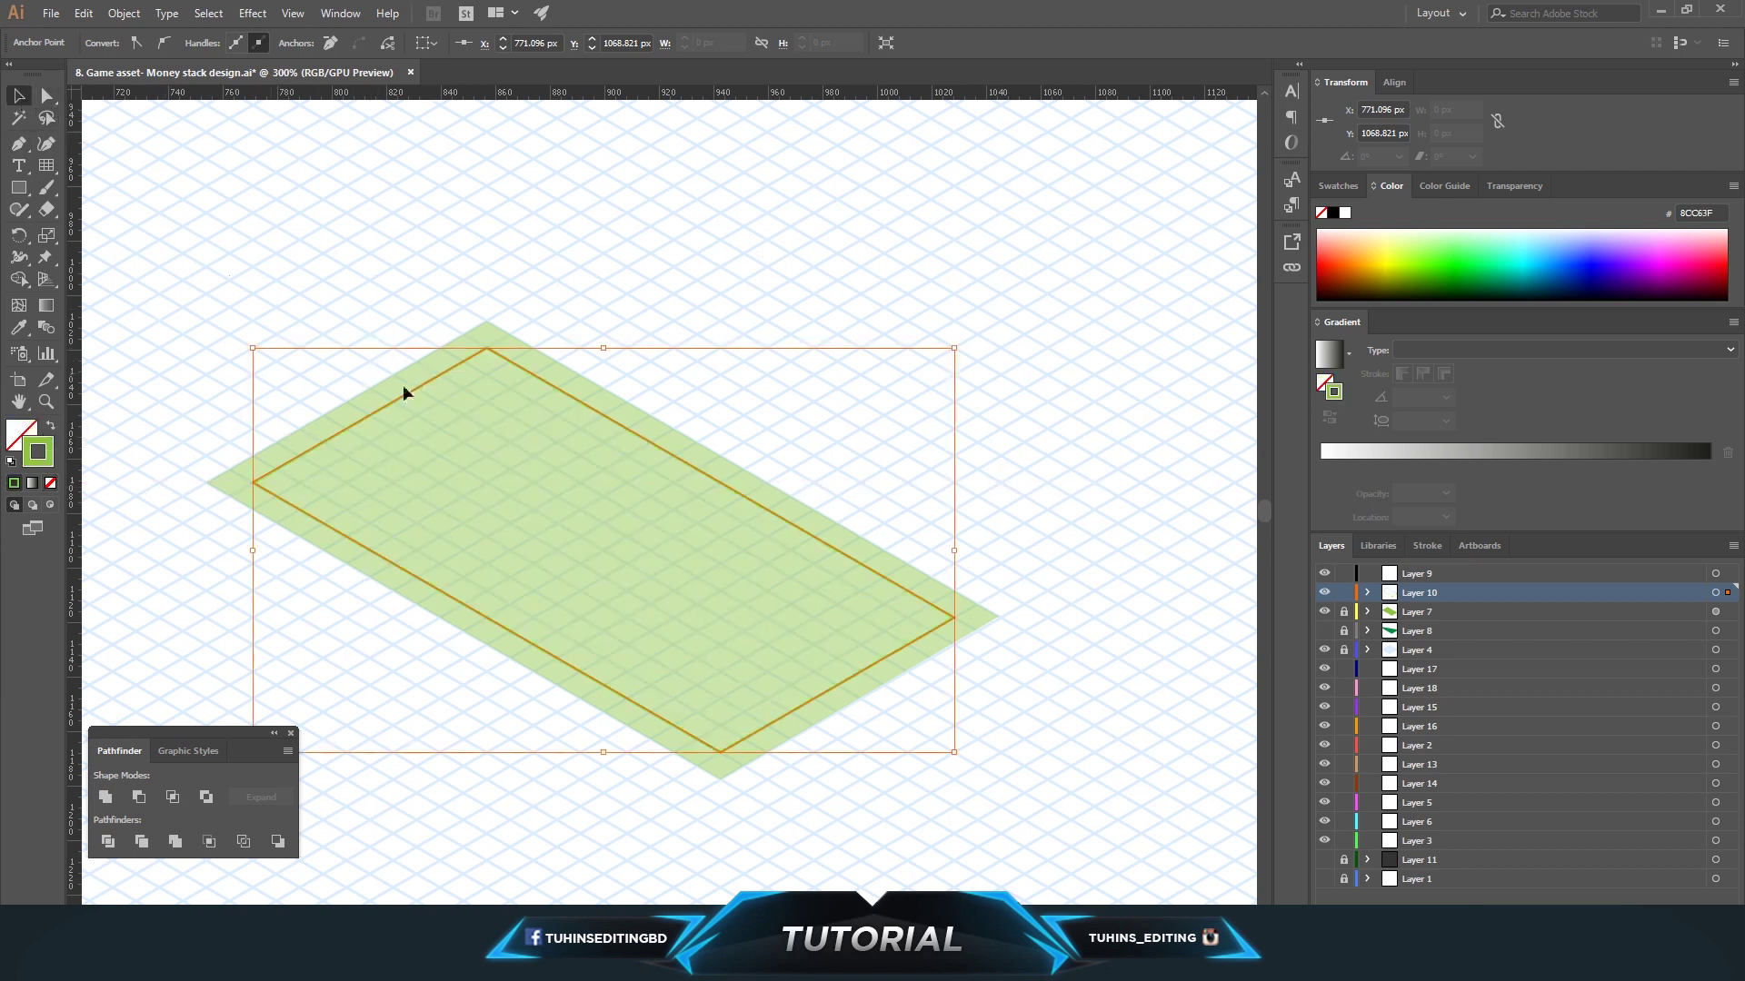
left_click(349, 239)
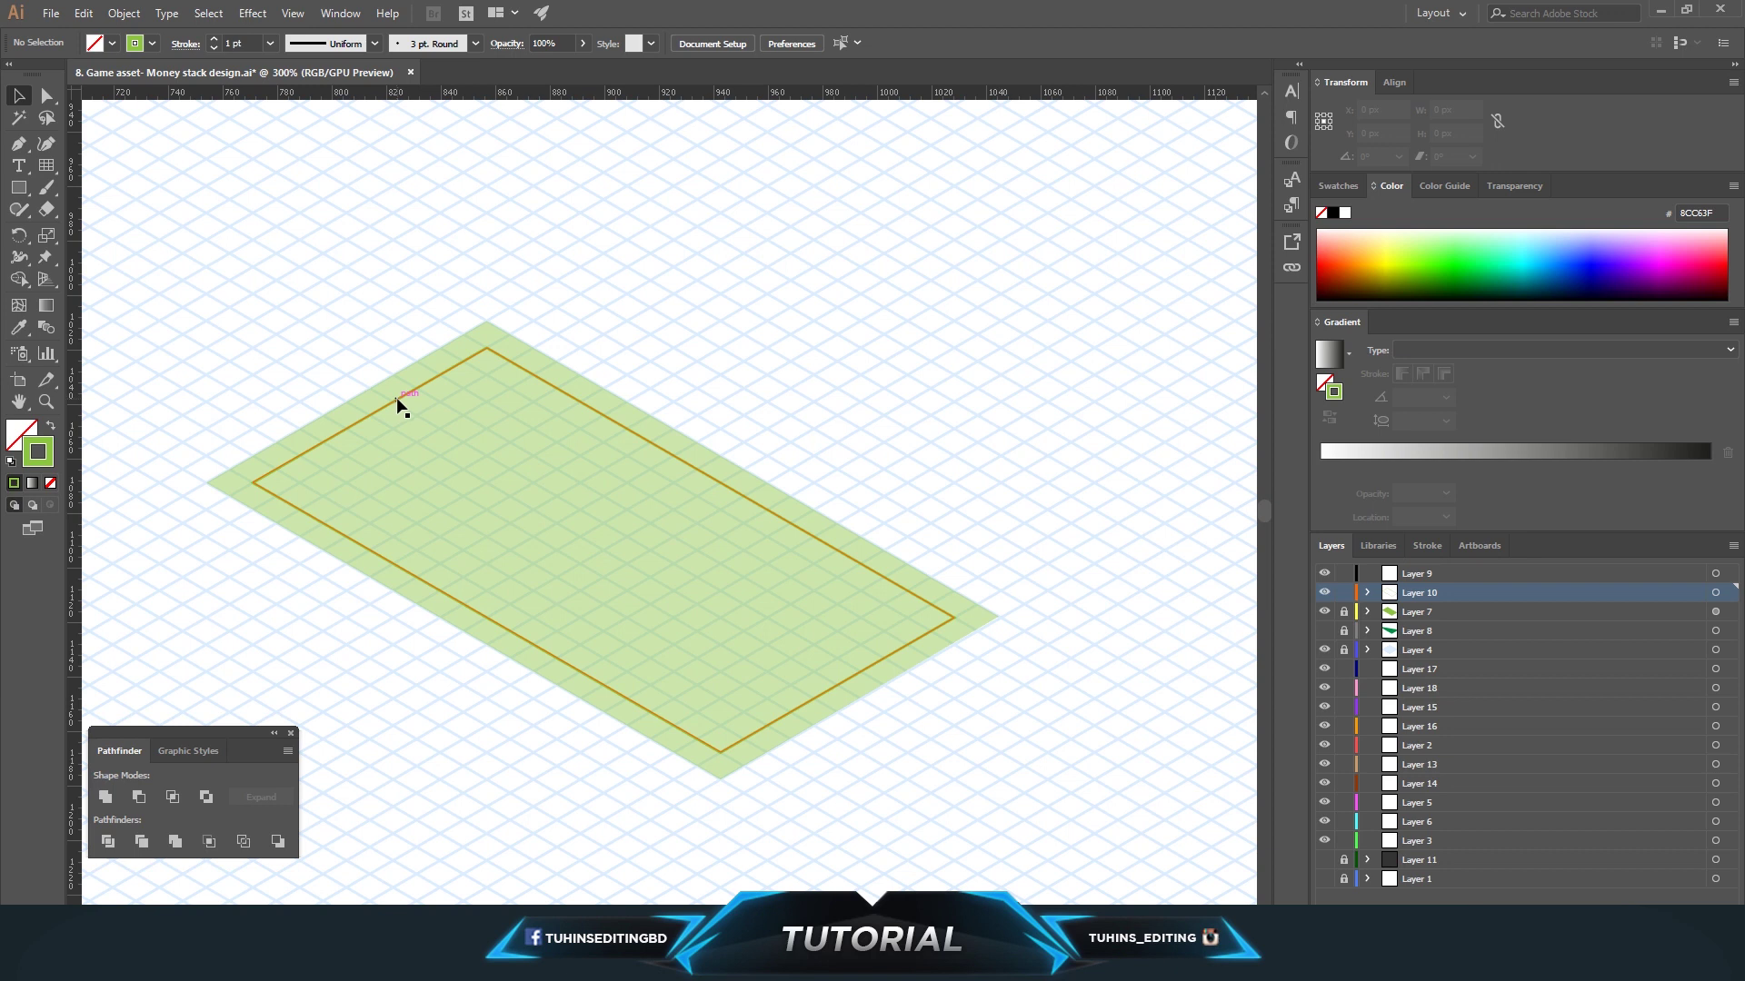
left_click(397, 404)
Thicken the inset outline to a 5 pt stroke and outline it into a filled green frame shape.
key("Up")
key("Up")
key("Up")
key("Up")
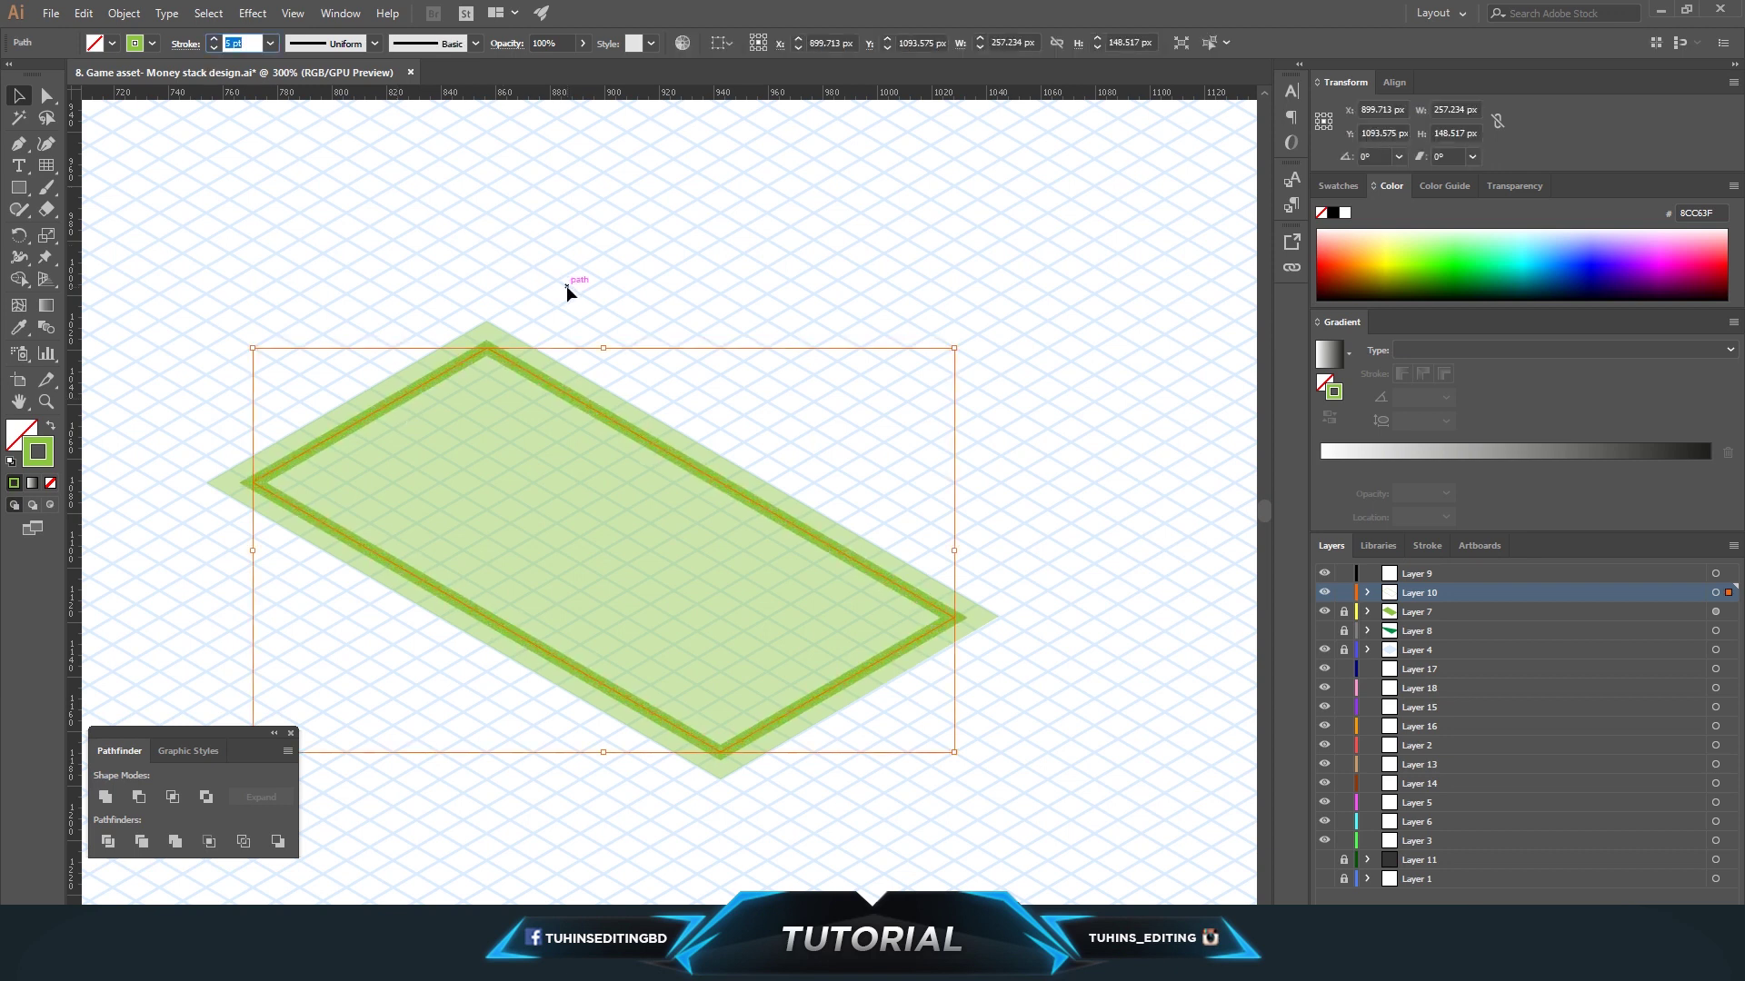
left_click(689, 298)
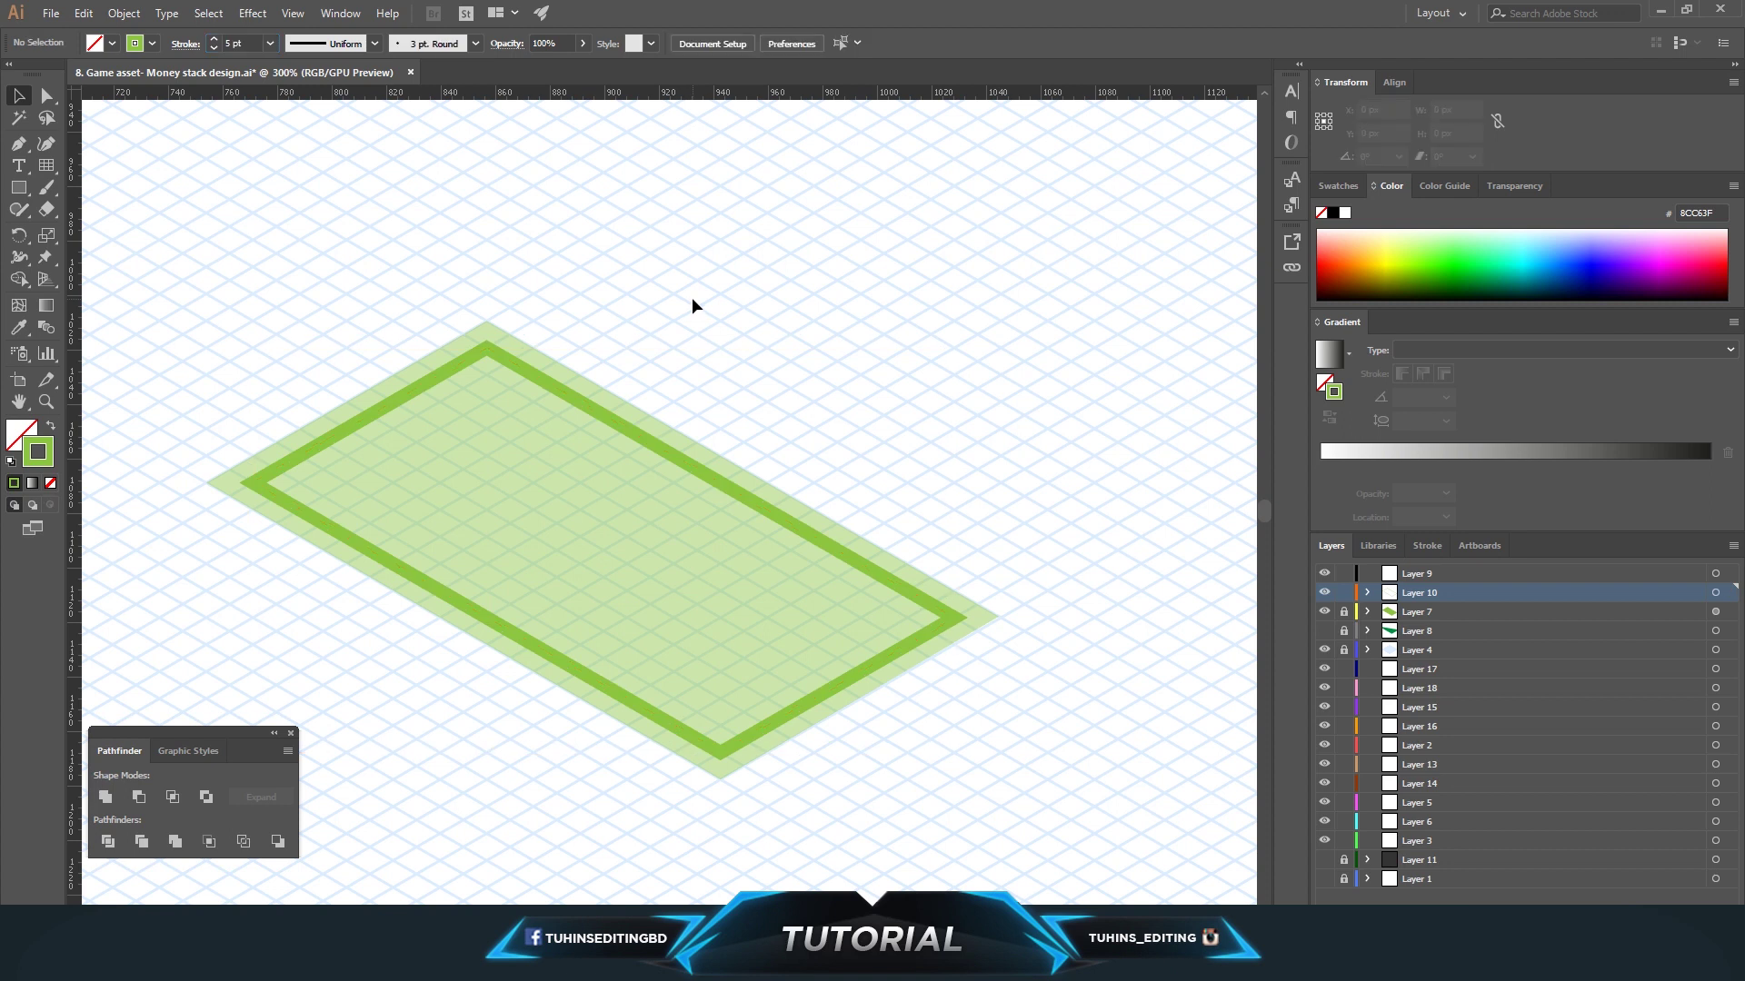
left_click(760, 512)
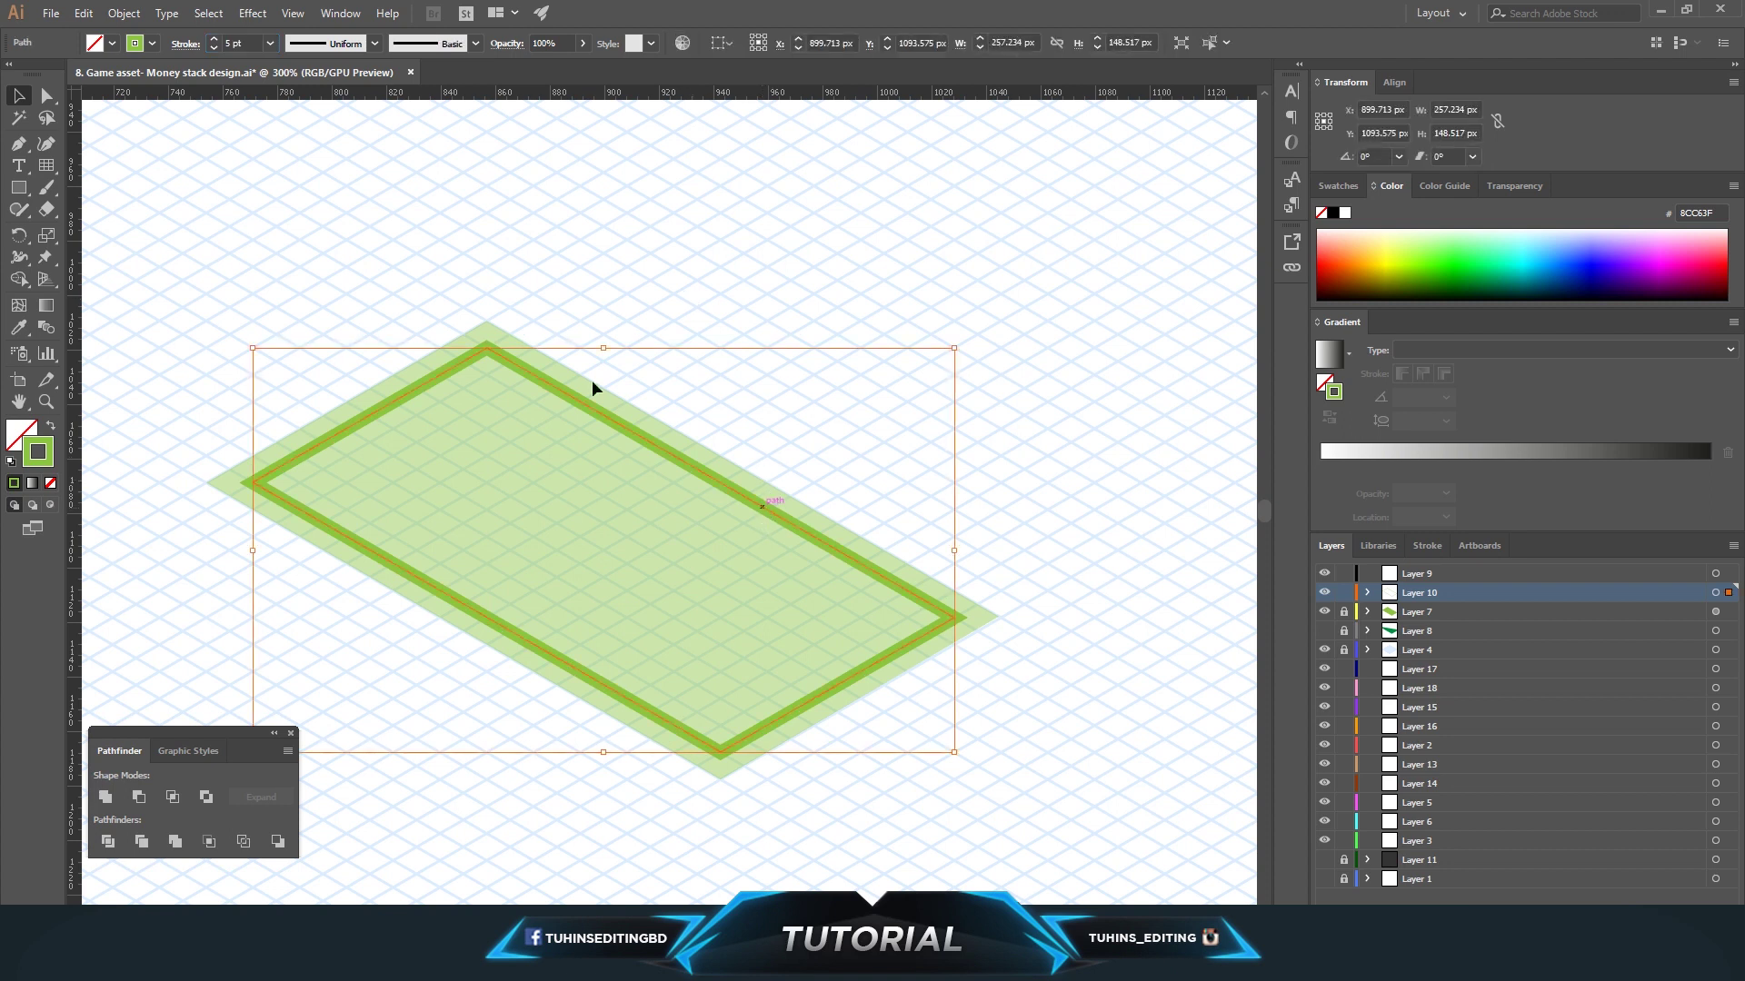
left_click(123, 13)
mouse_move(144, 425)
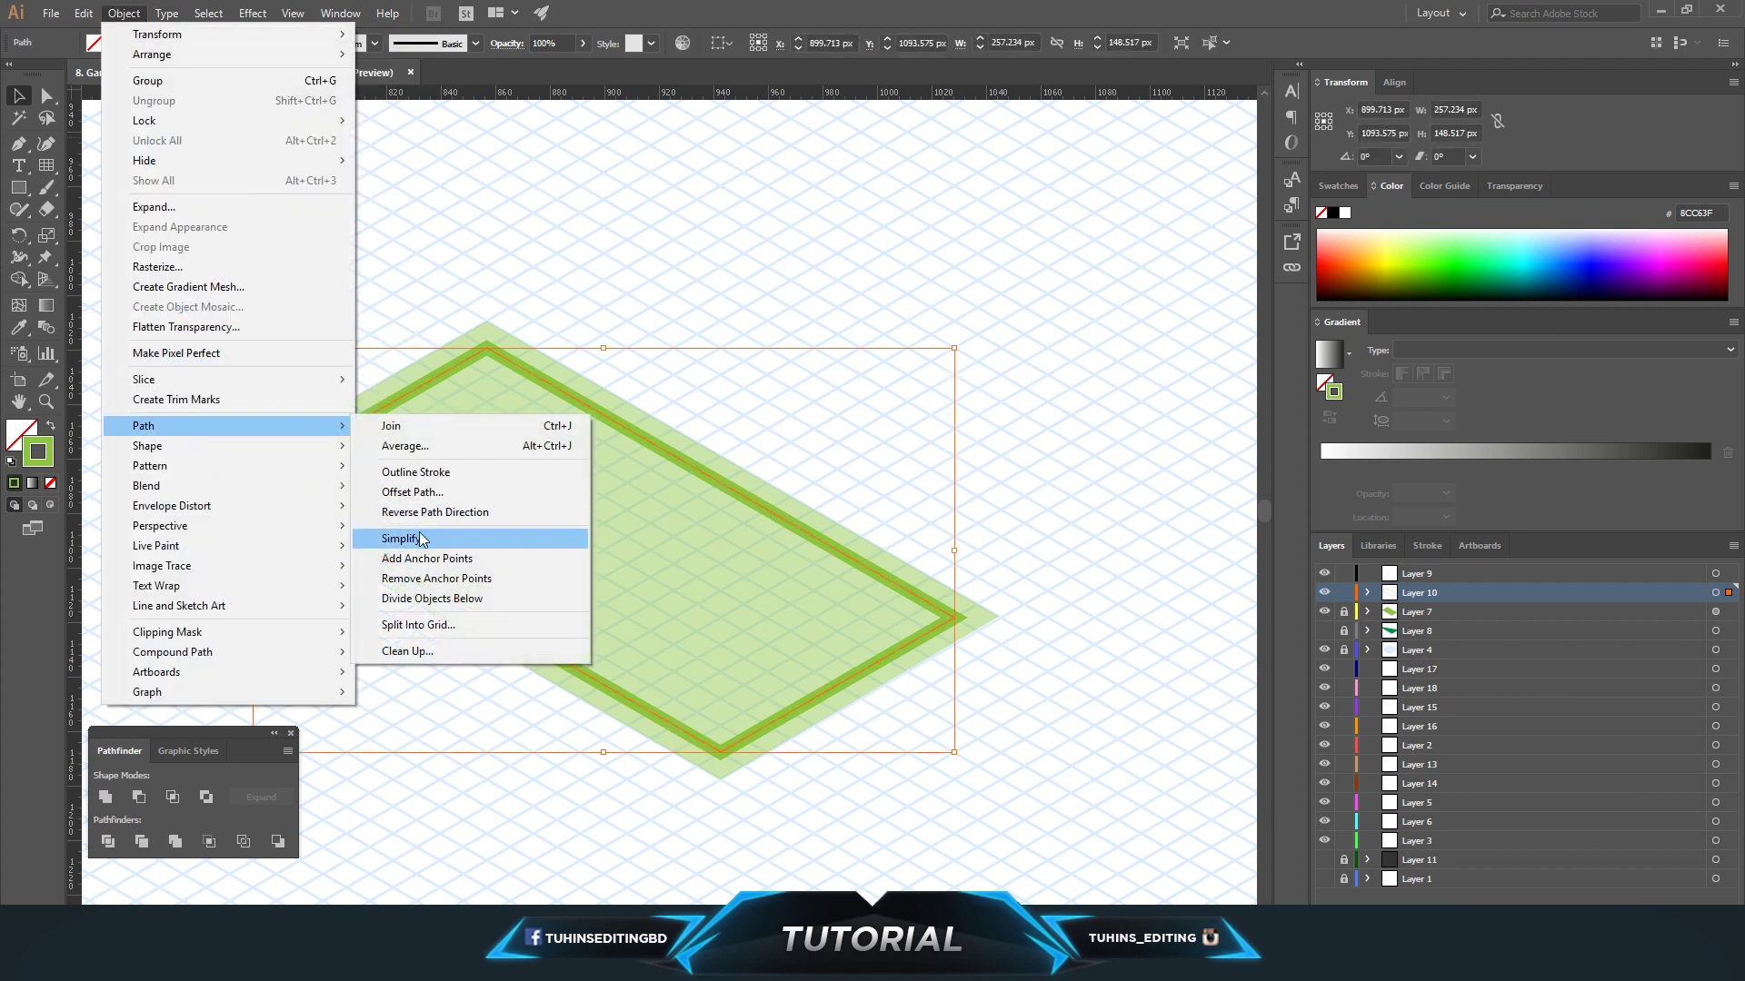
left_click(436, 476)
left_click(859, 254)
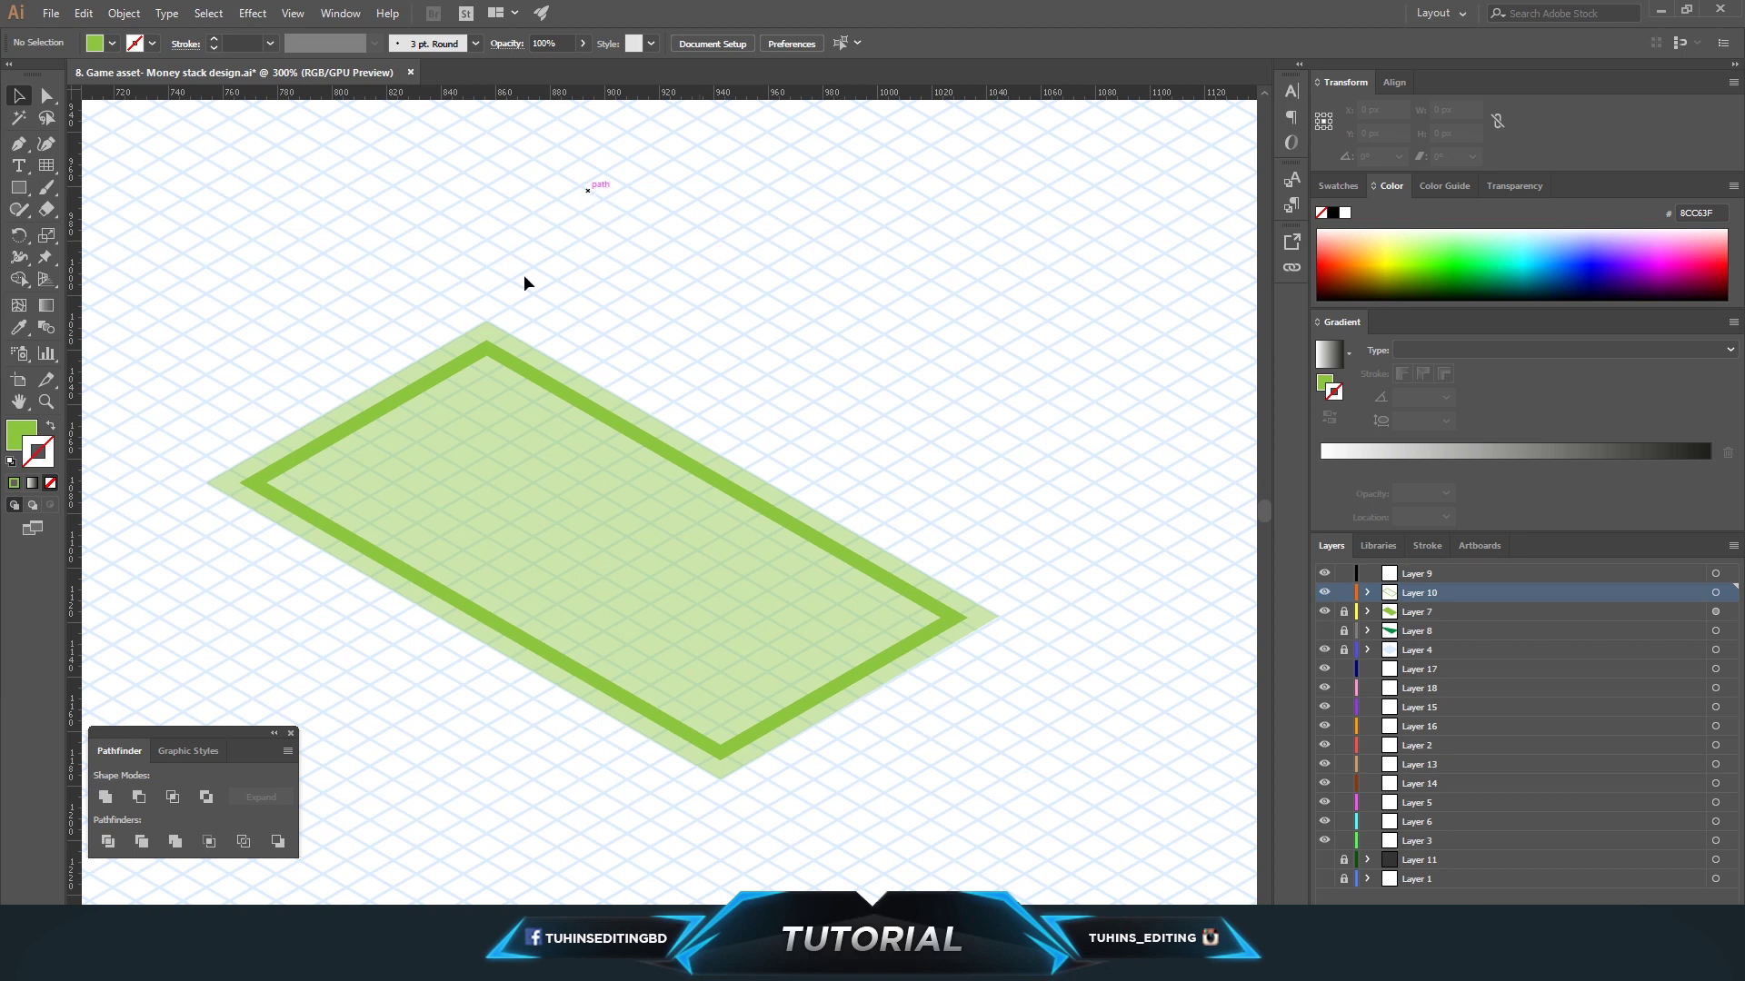
left_click(25, 210)
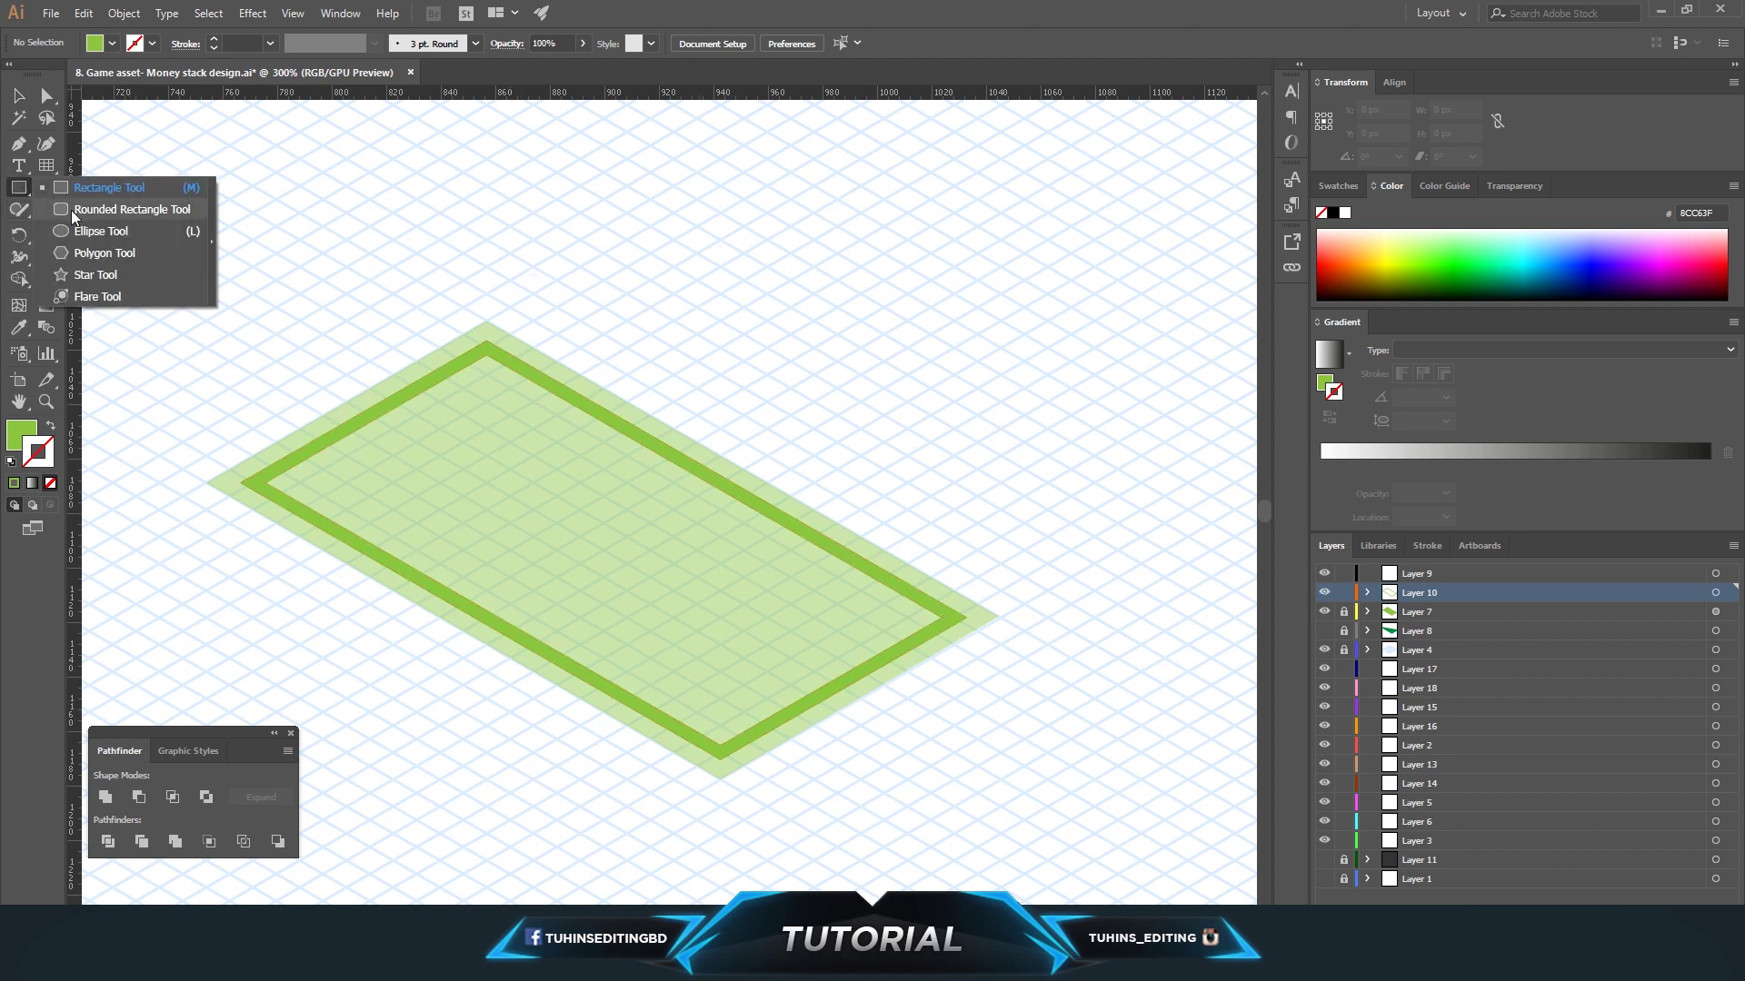
Draw a curved green wedge inside the frame's top corner with the Pen tool.
left_click(16, 146)
left_click(438, 373)
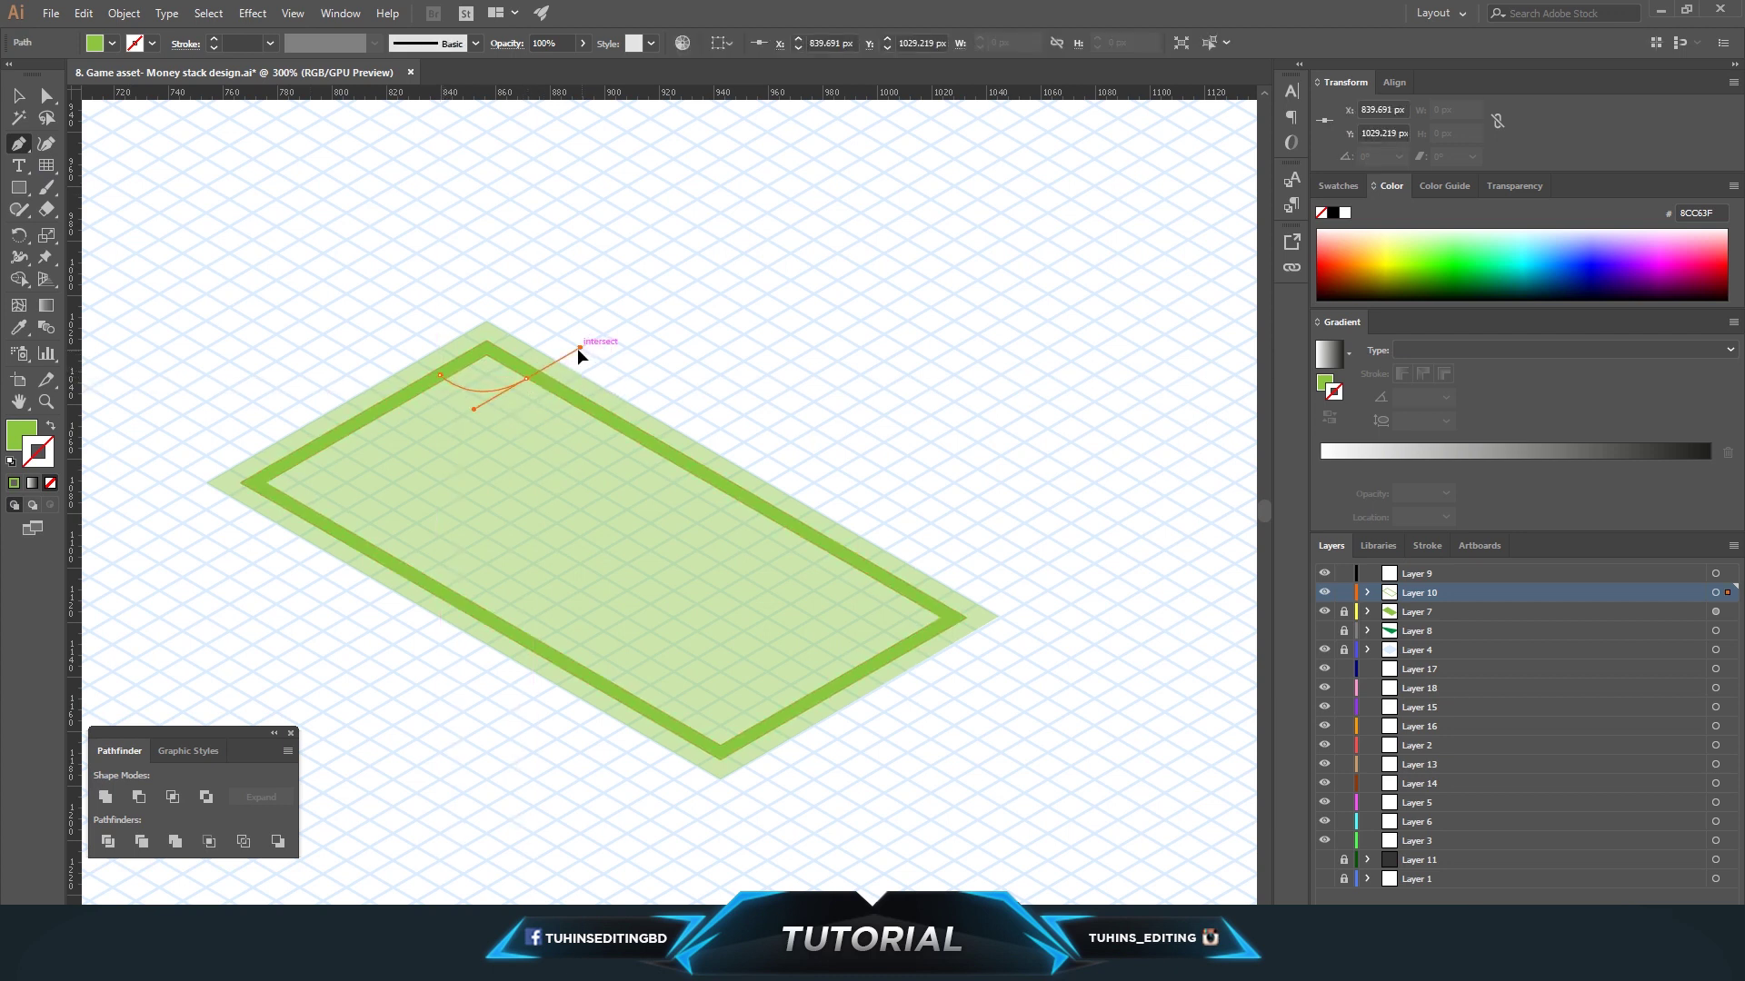
left_click_drag(549, 371, 570, 352)
left_click(533, 382)
left_click(487, 346)
left_click(439, 373)
left_click(382, 350, "ctrl")
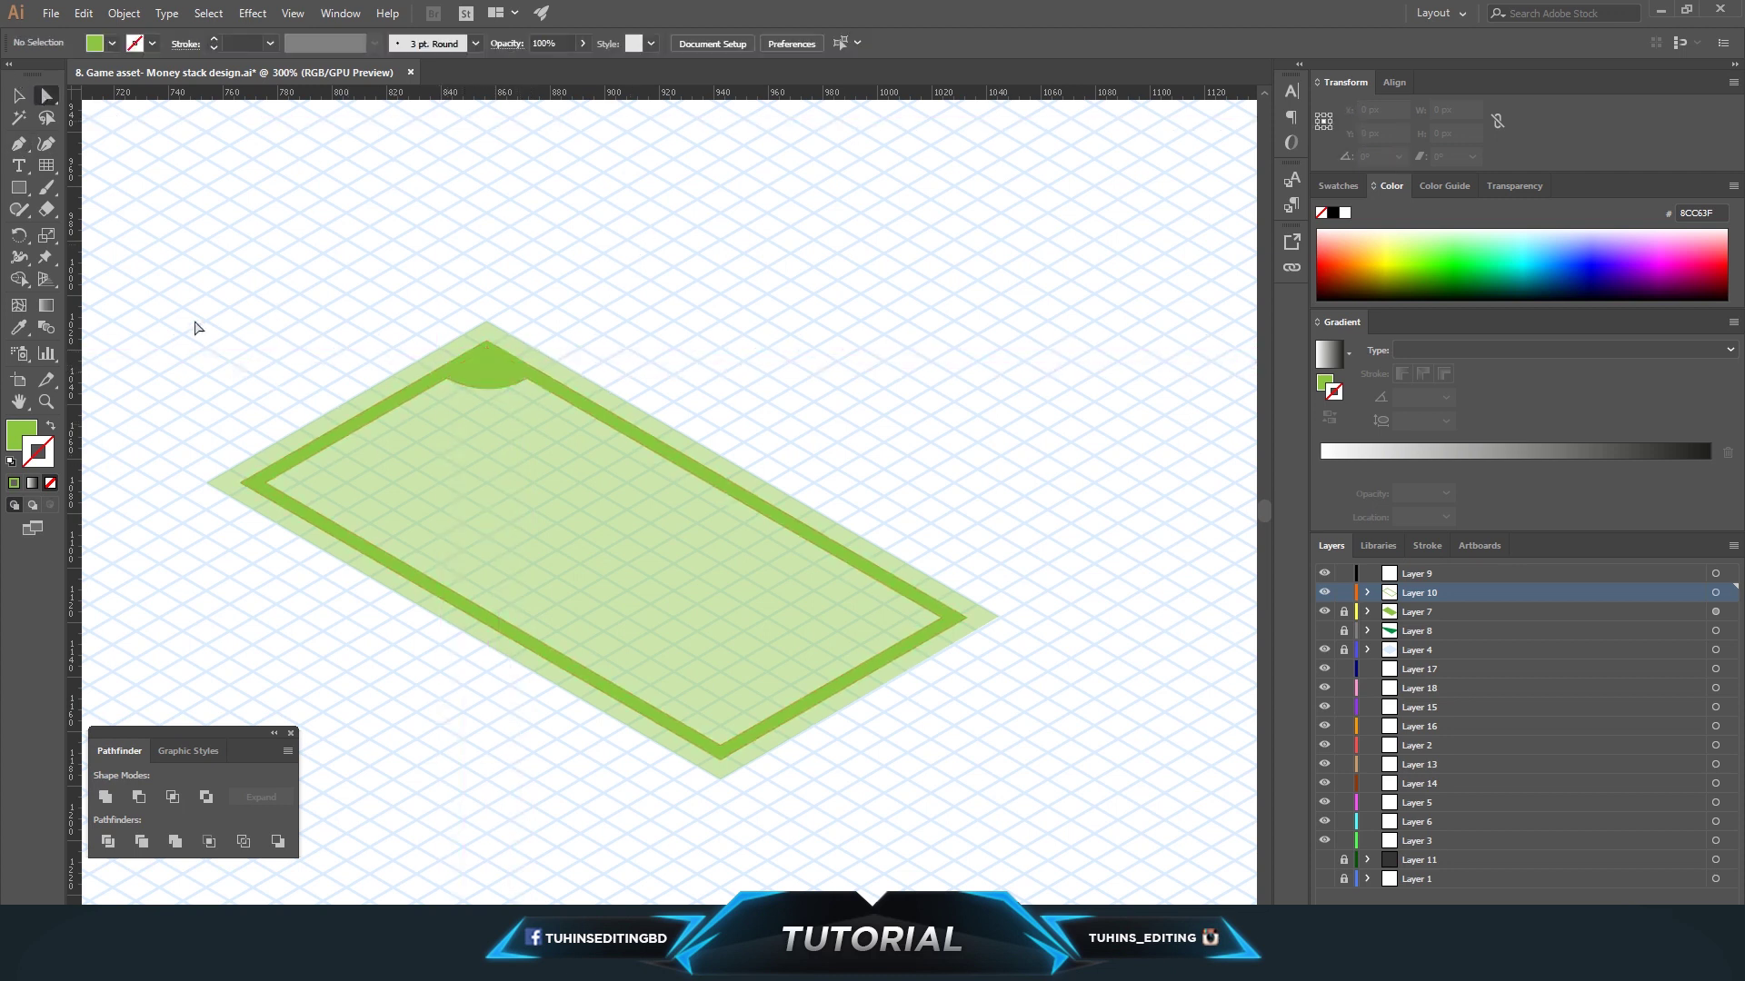
Draw a curved wedge inside the frame's right corner.
left_click(18, 143)
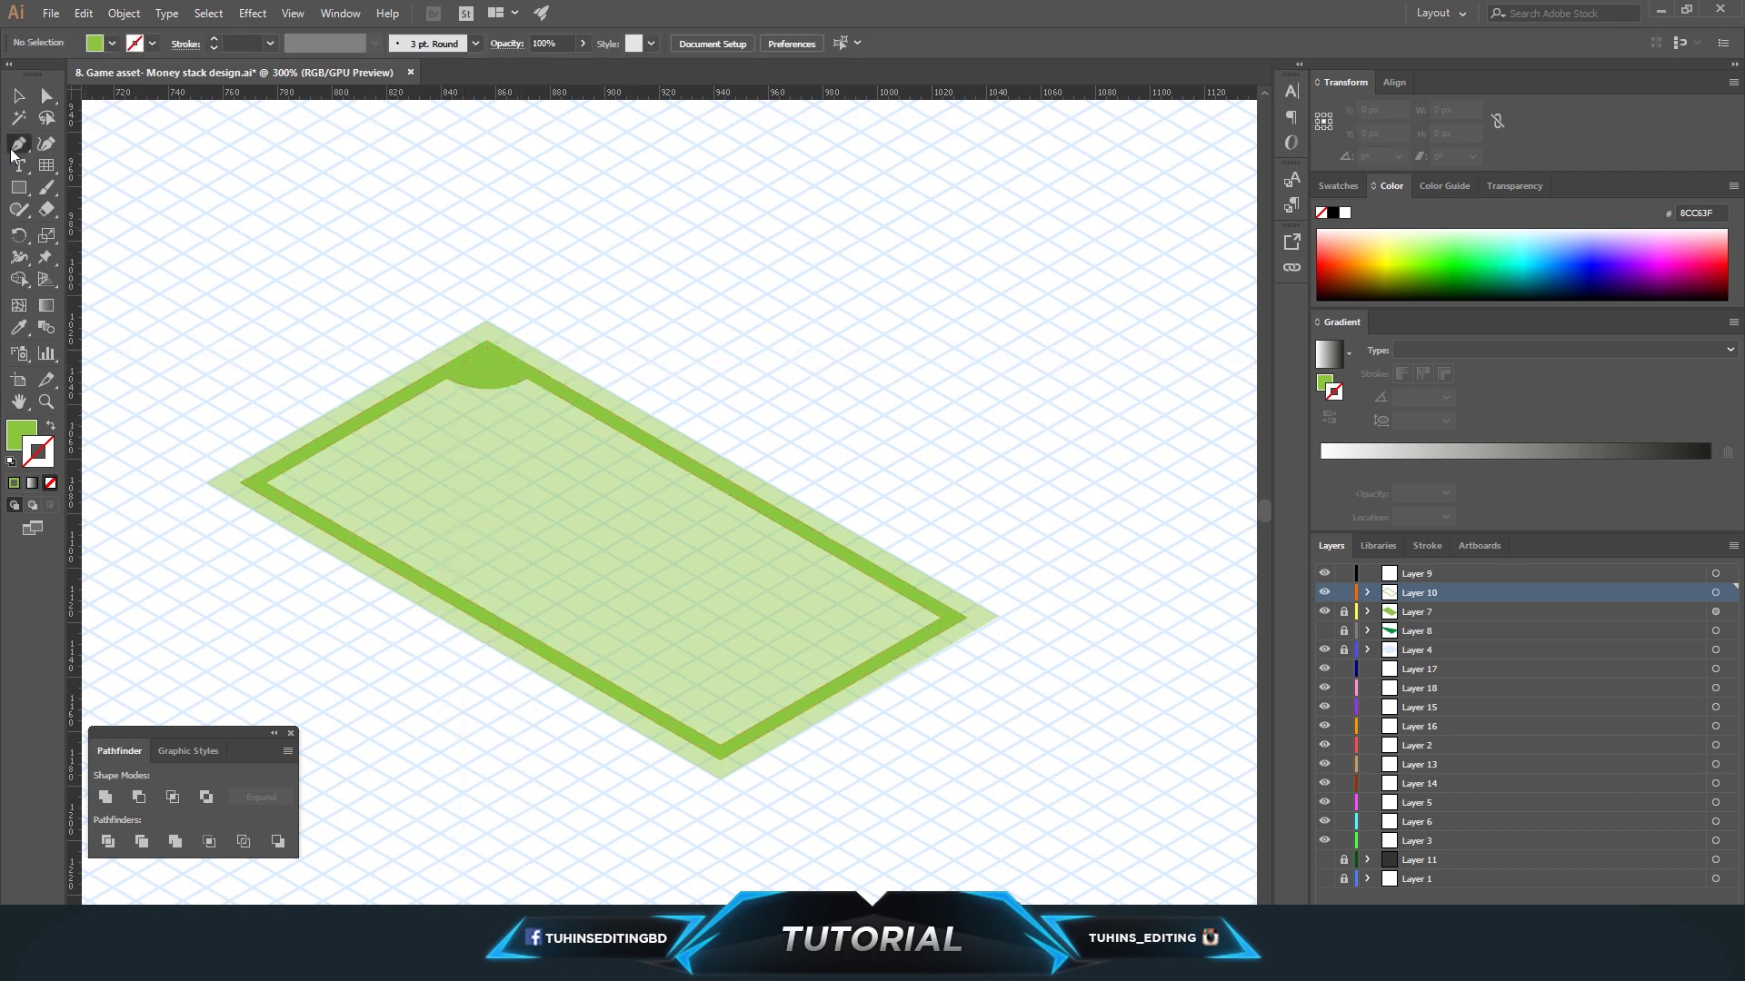
left_click(907, 591)
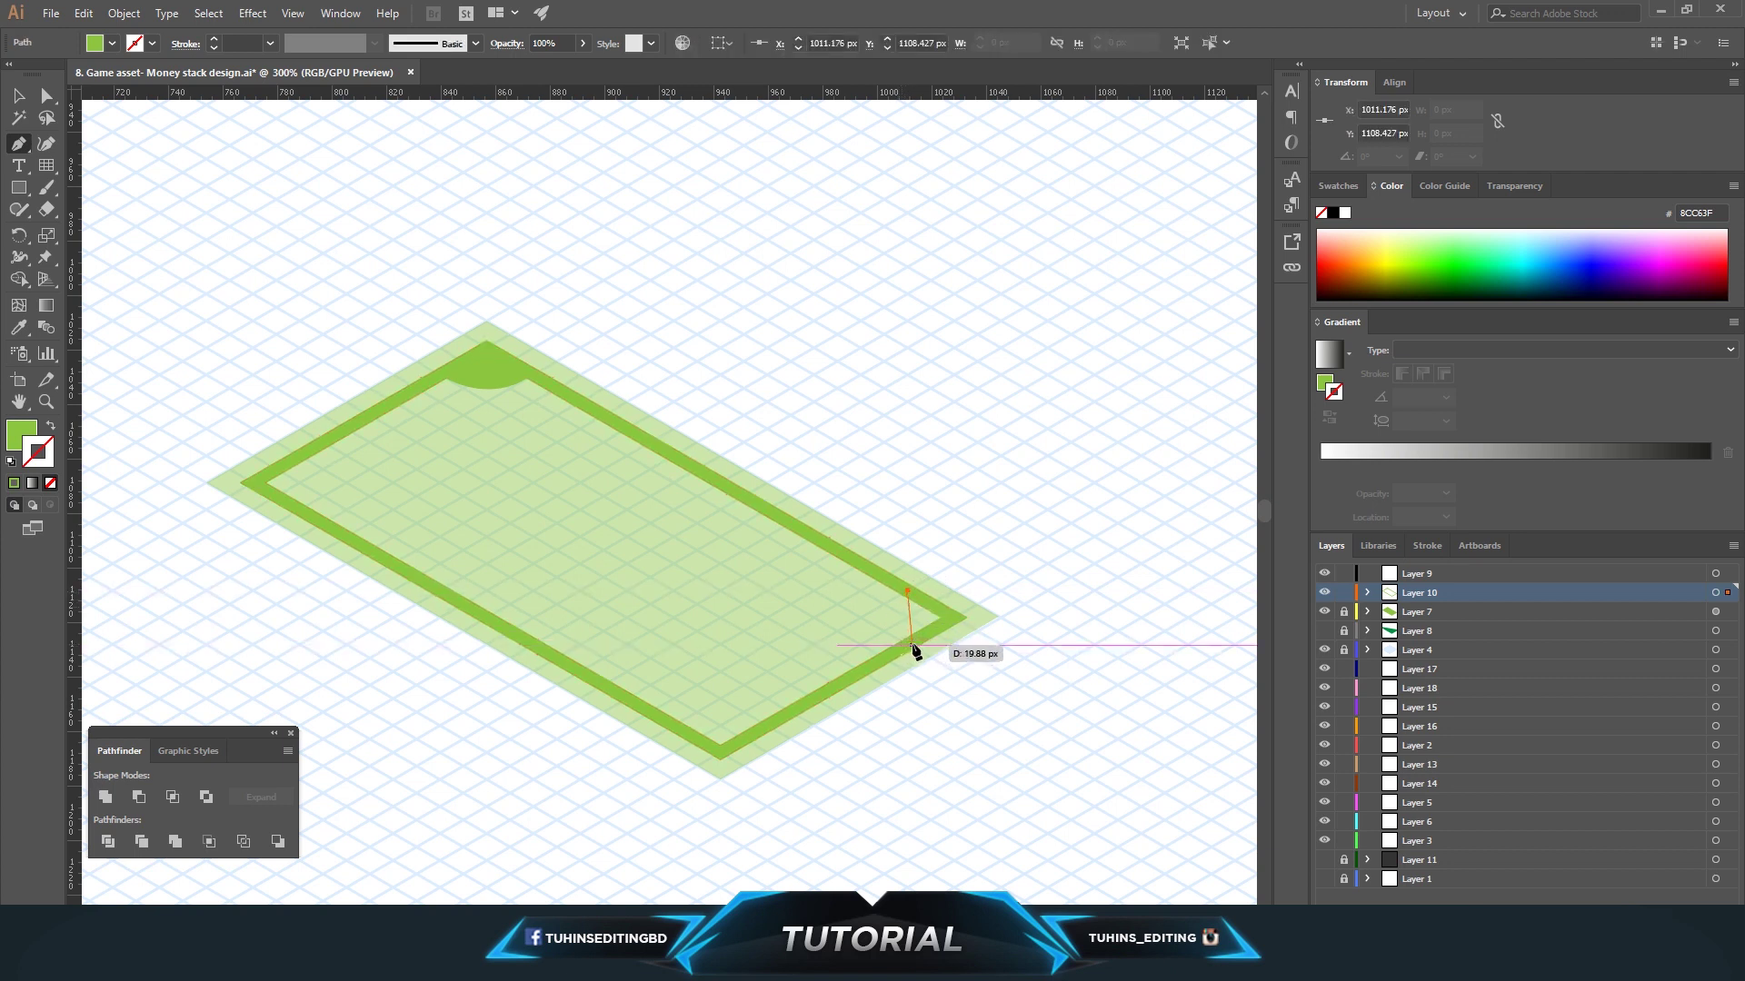
left_click_drag(906, 647, 941, 675)
left_click_drag(954, 615, 927, 605)
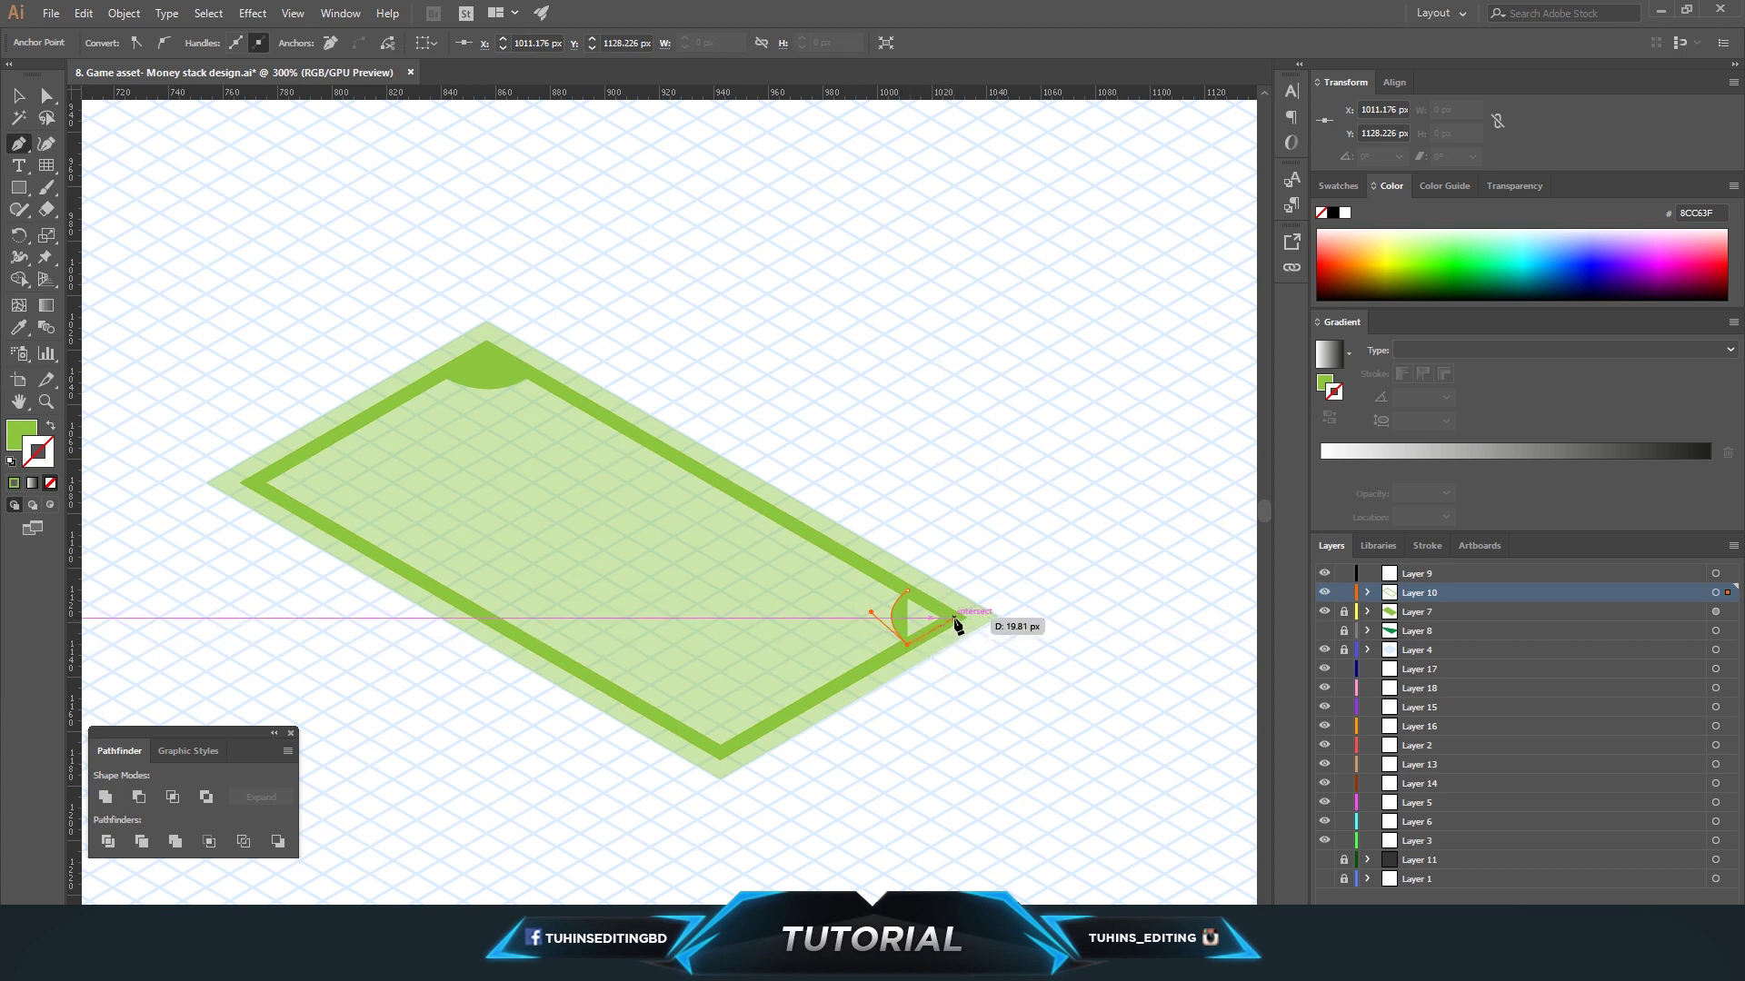
key("a")
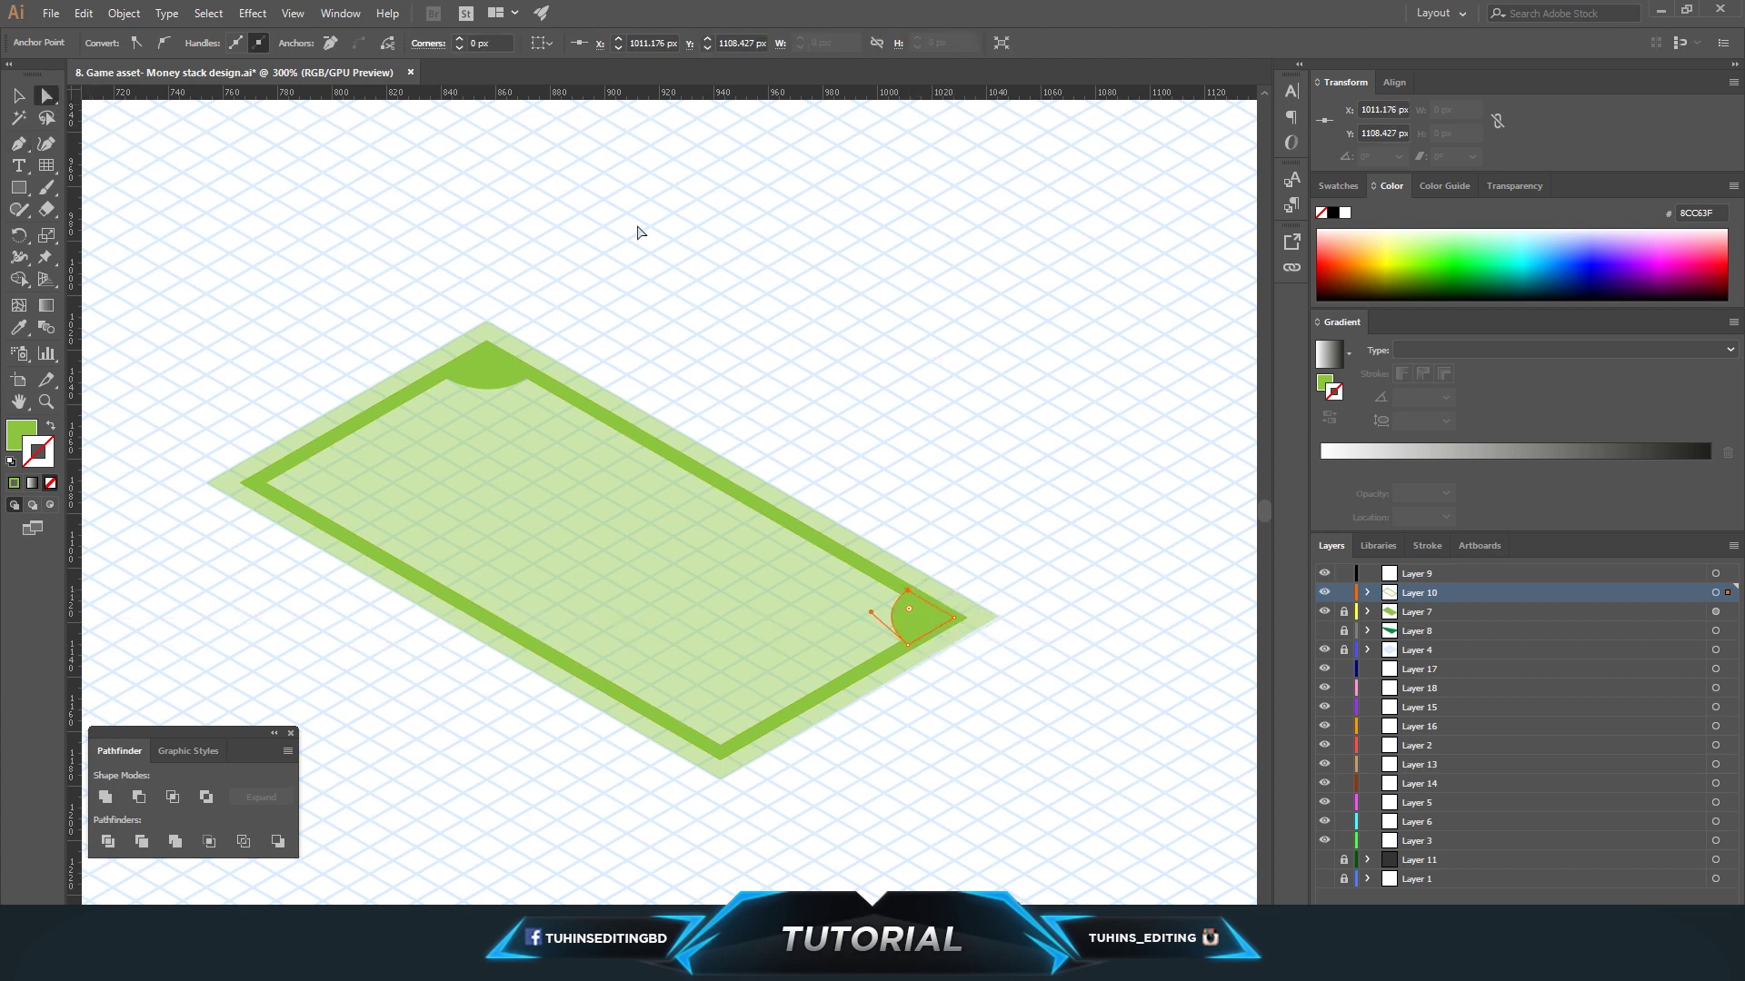
left_click(654, 263)
Draw a curved wedge inside the frame's left corner.
left_click(18, 144)
left_click(301, 455)
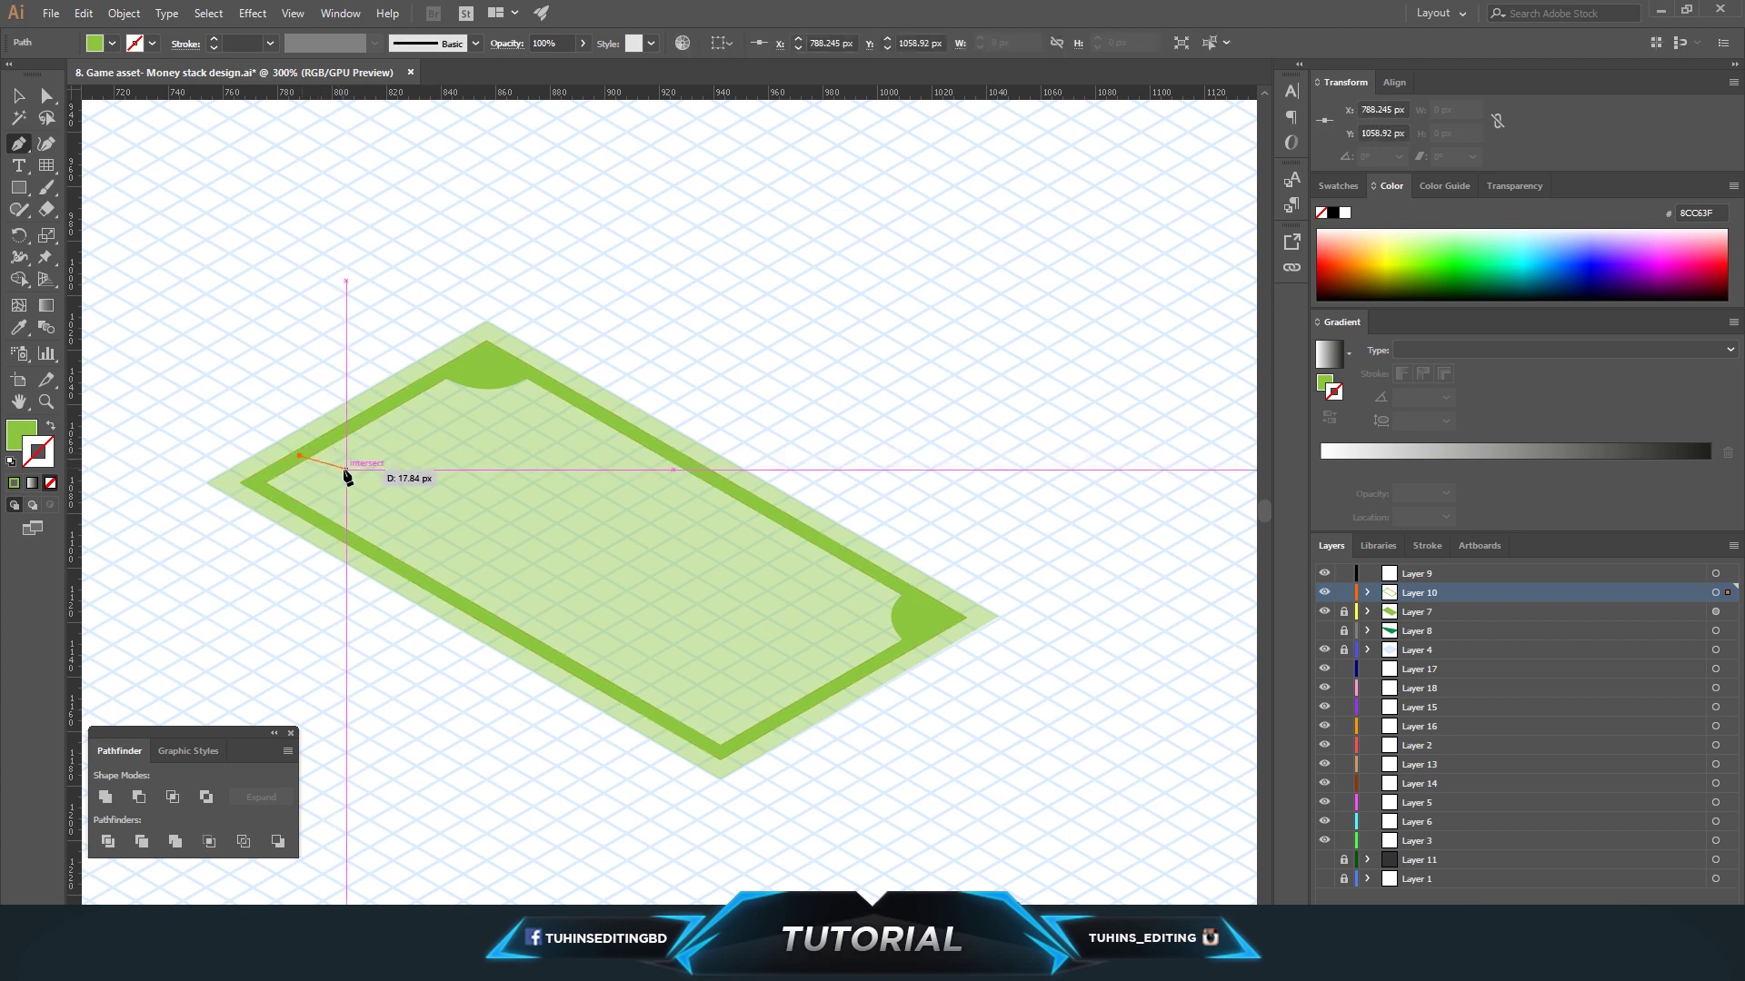
left_click(304, 512)
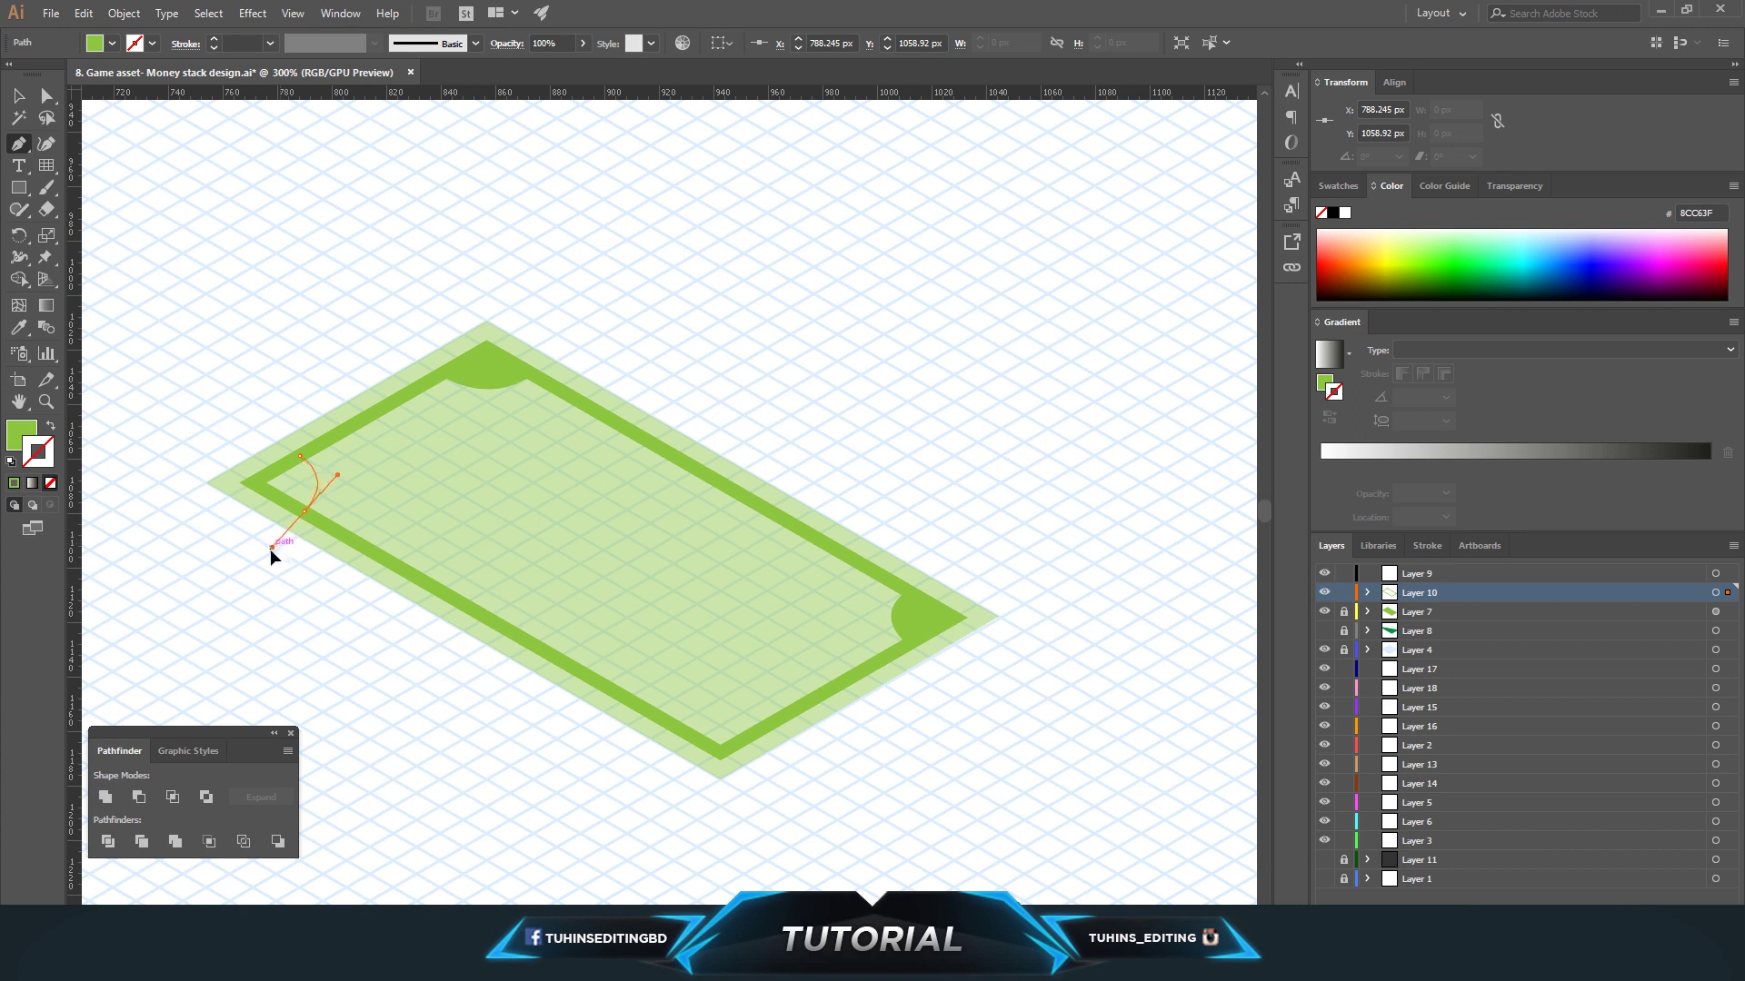
left_click_drag(270, 548, 267, 543)
left_click(305, 512)
left_click(254, 483)
left_click(300, 455)
left_click(47, 94)
left_click(604, 440)
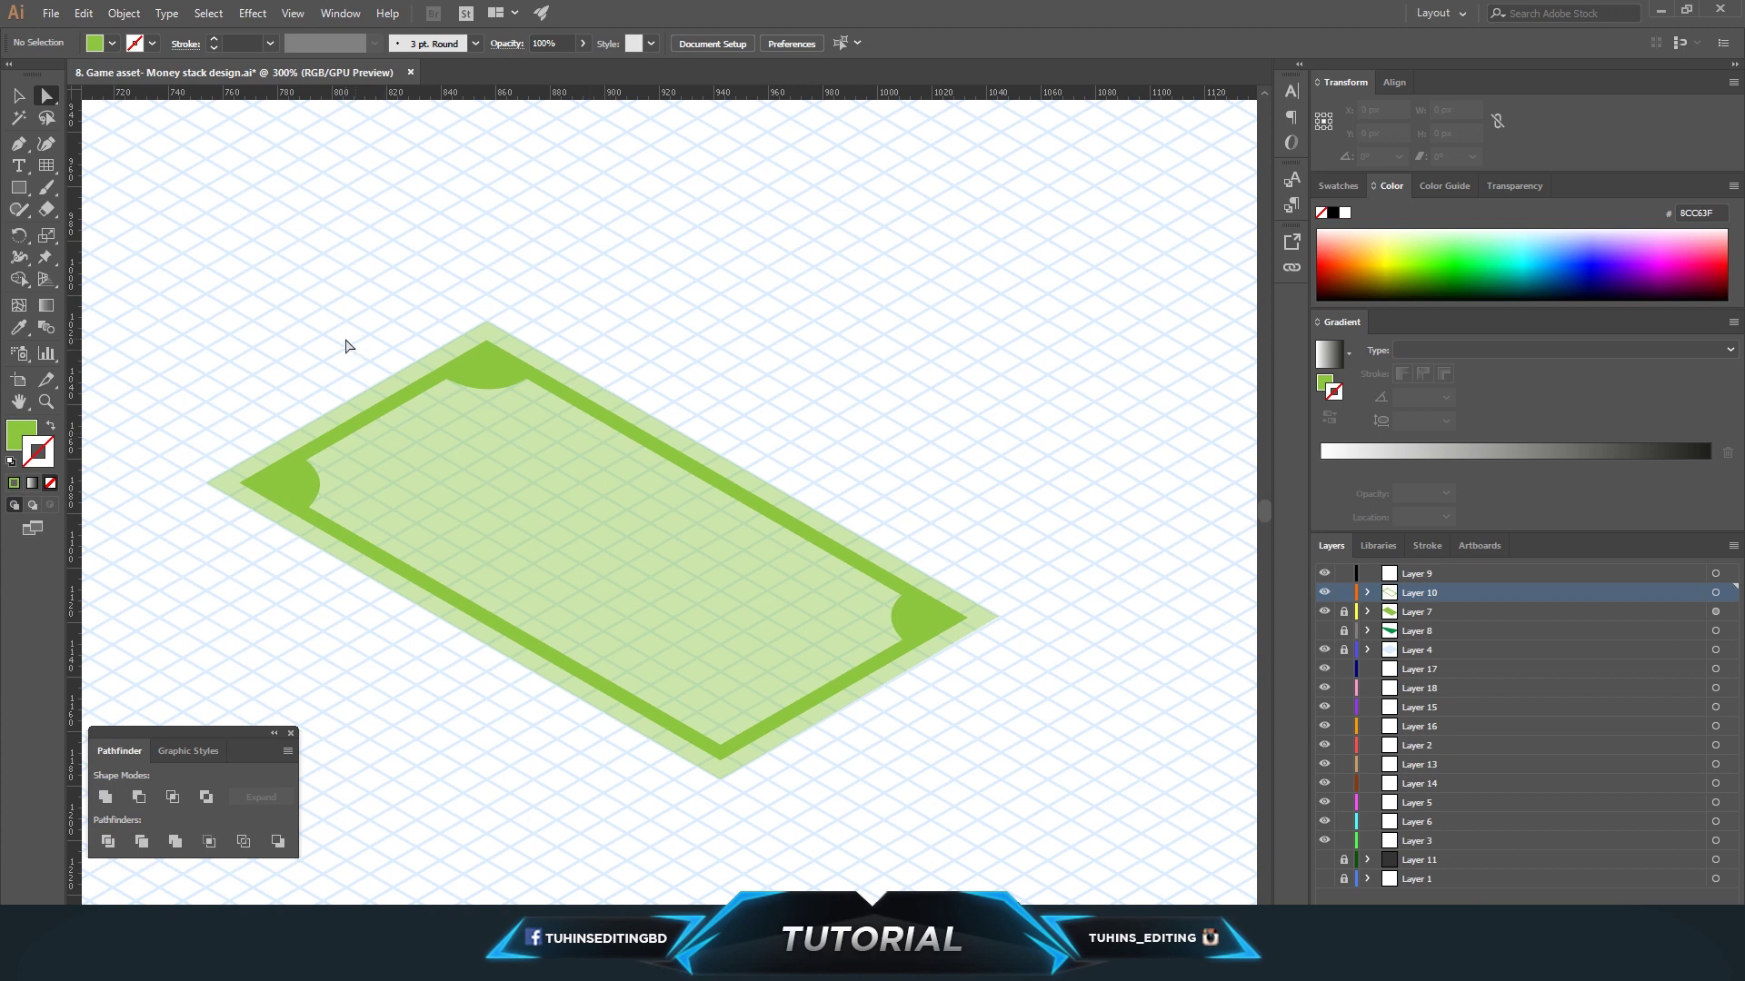
Draw the bottom corner wedge, then select the frame and all four wedges.
key("p")
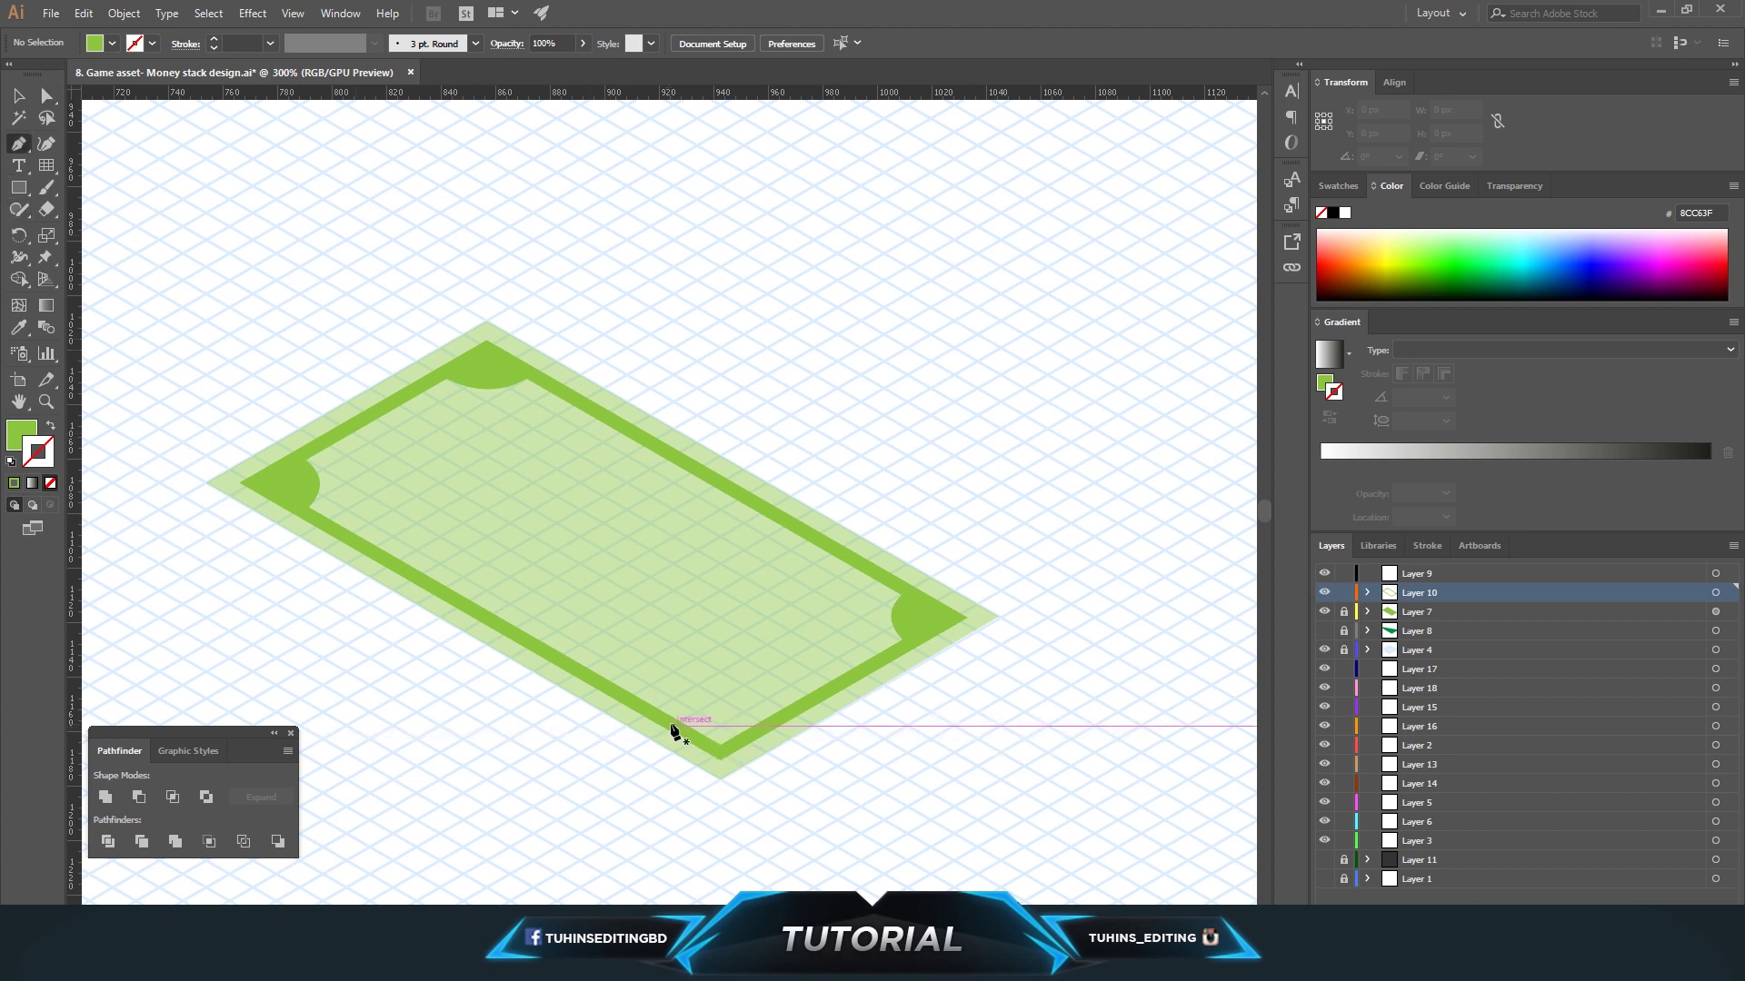
left_click(672, 725)
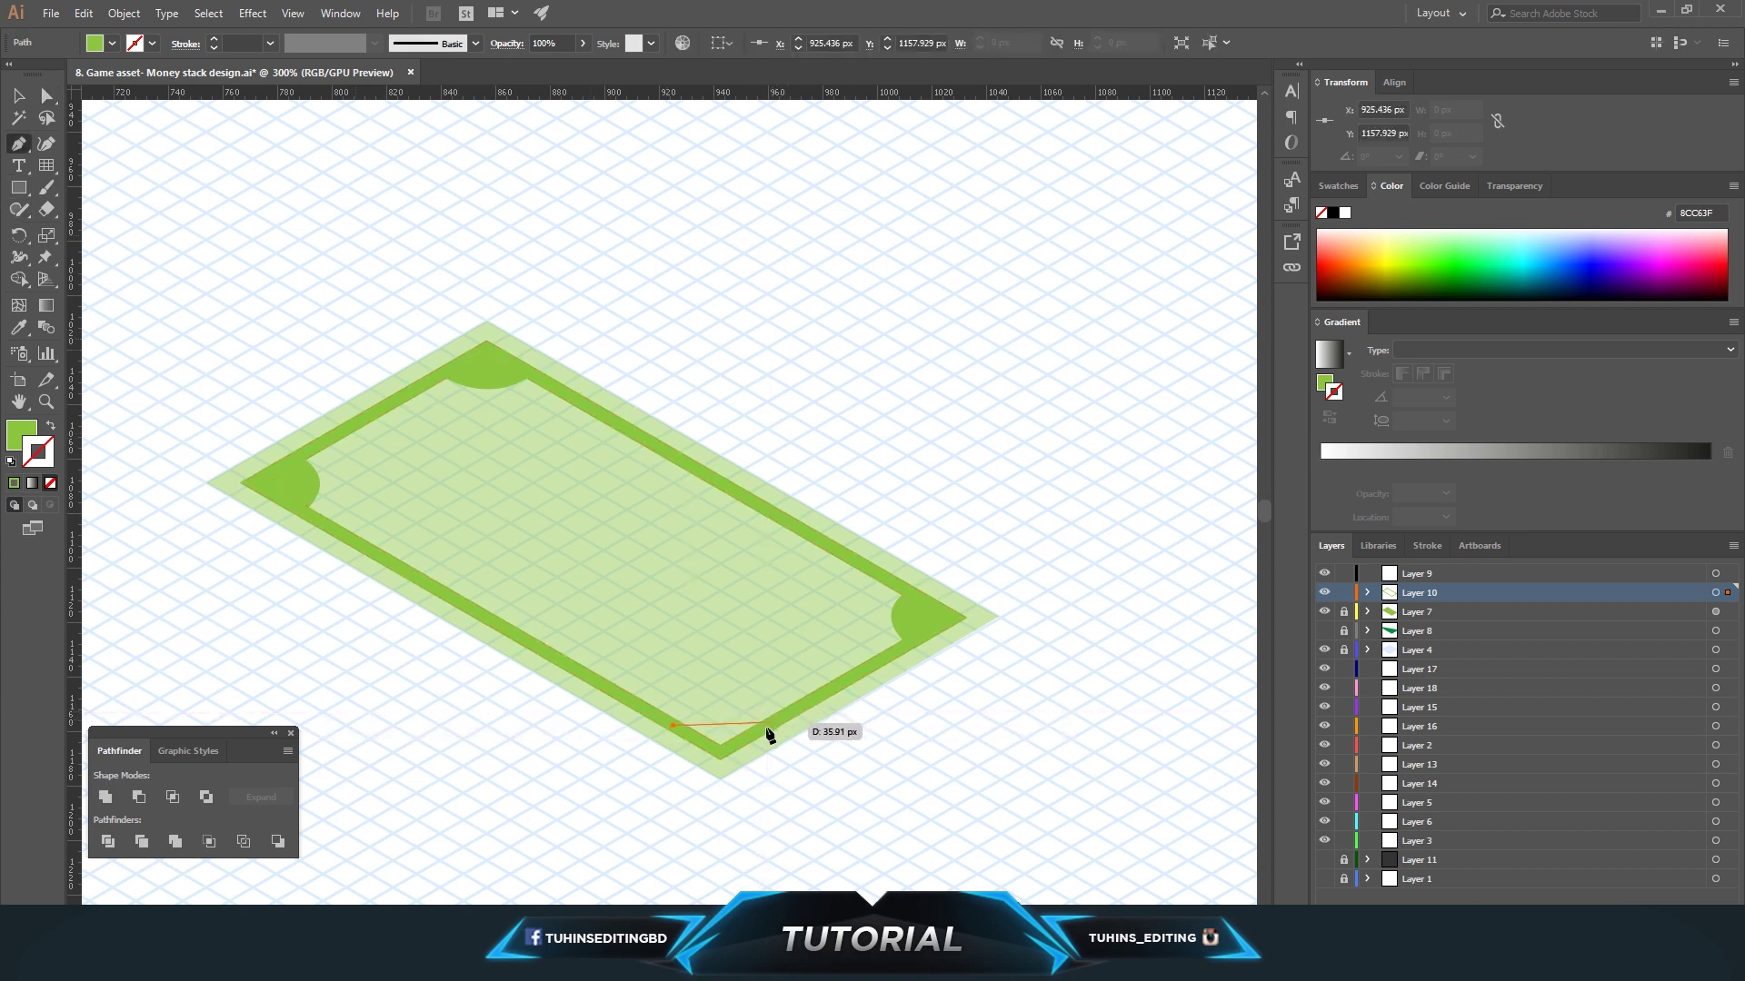
left_click_drag(768, 725, 802, 758)
left_click(768, 726)
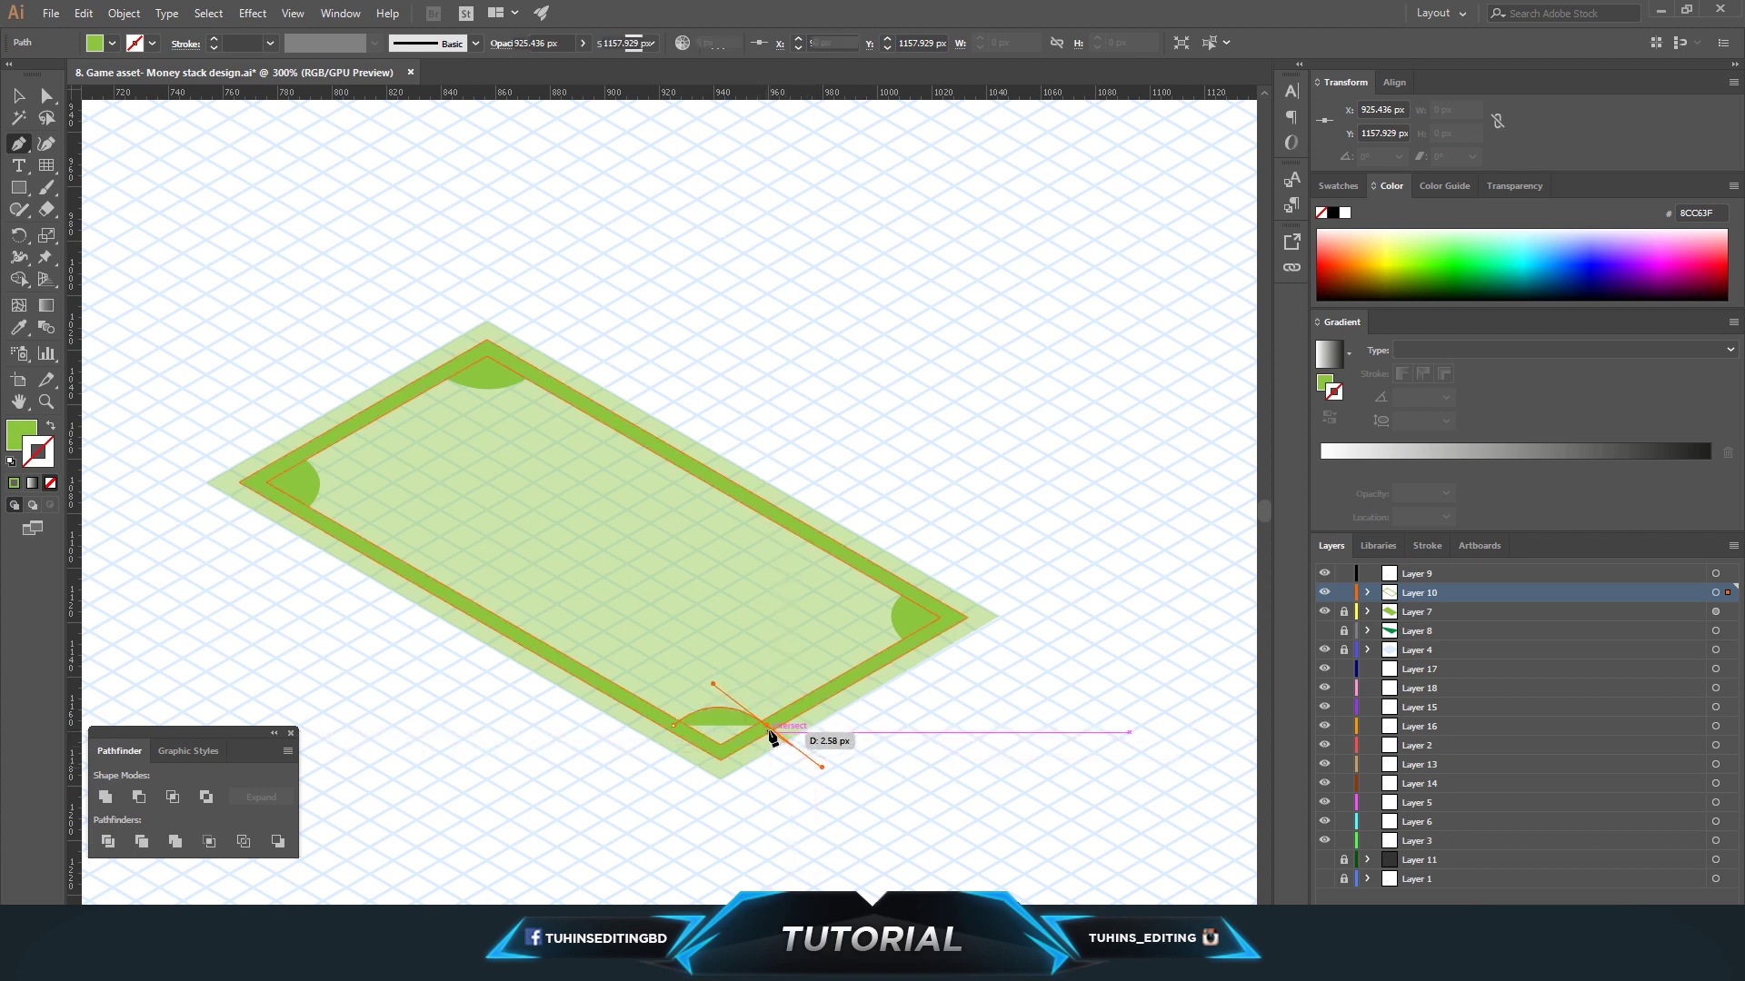
left_click(721, 756)
left_click(672, 725)
key("v")
left_click(641, 246)
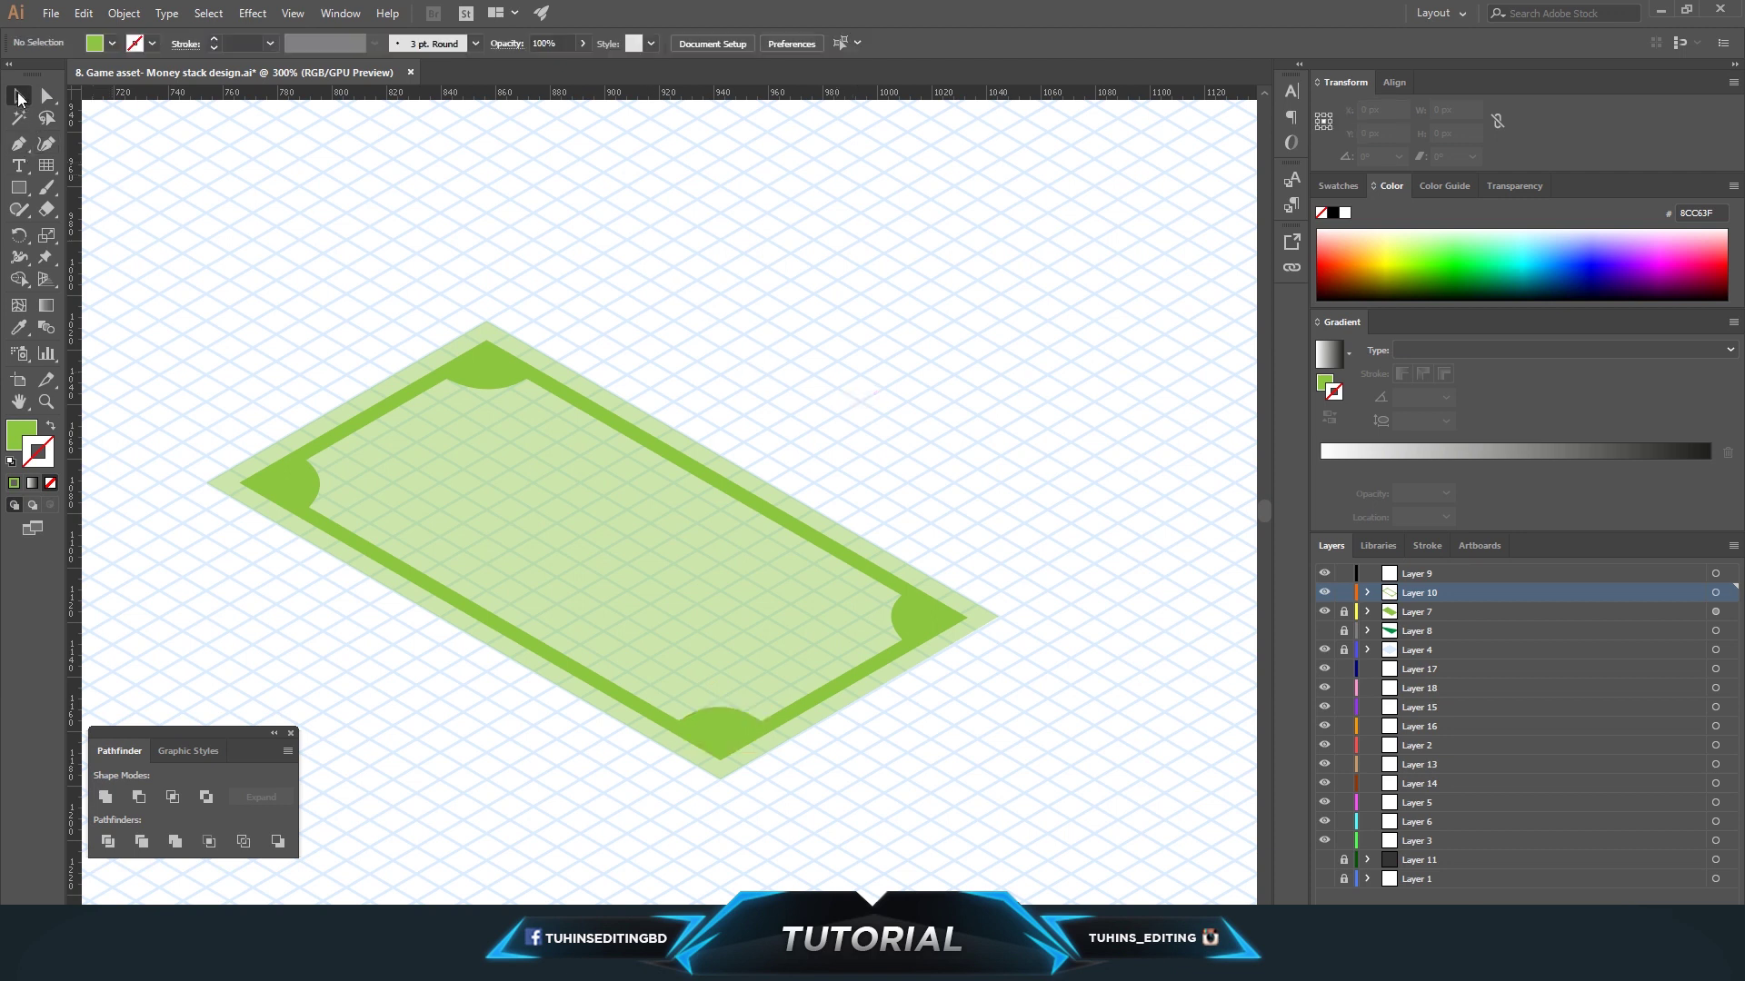
key("ctrl+a")
left_click(109, 43)
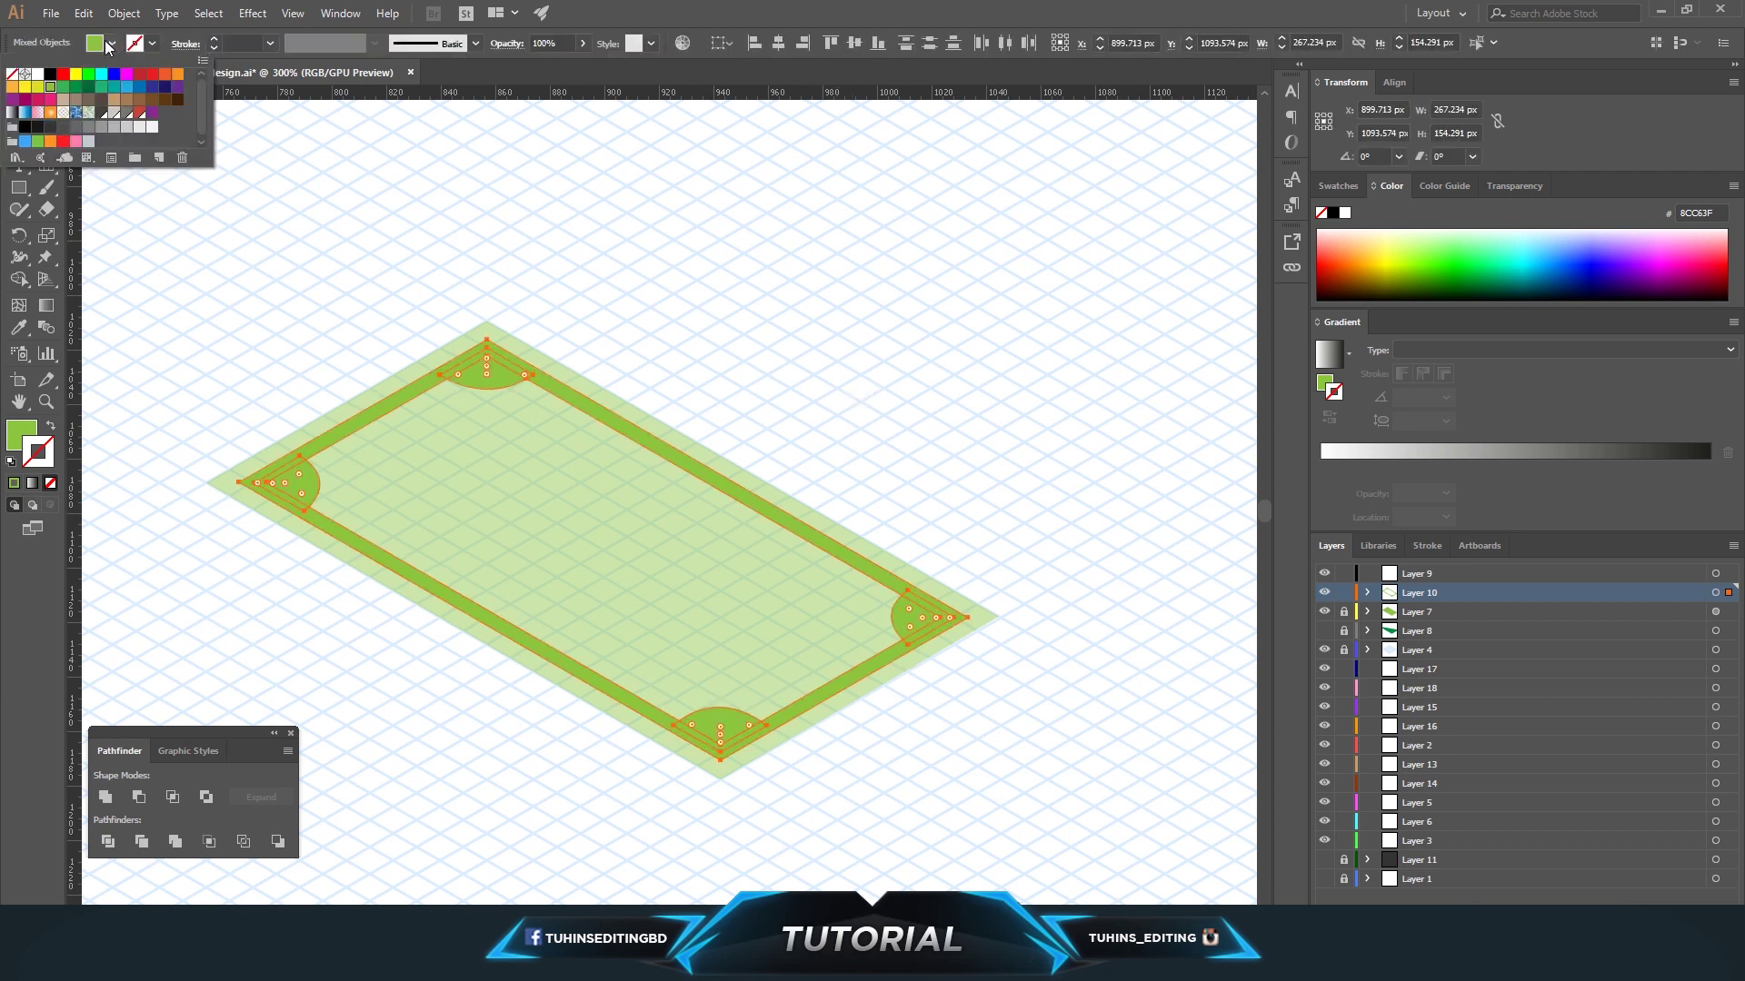
Fill the frame and corner notches dark green and set the light green face to 100% opacity.
left_click(78, 91)
left_click(682, 309)
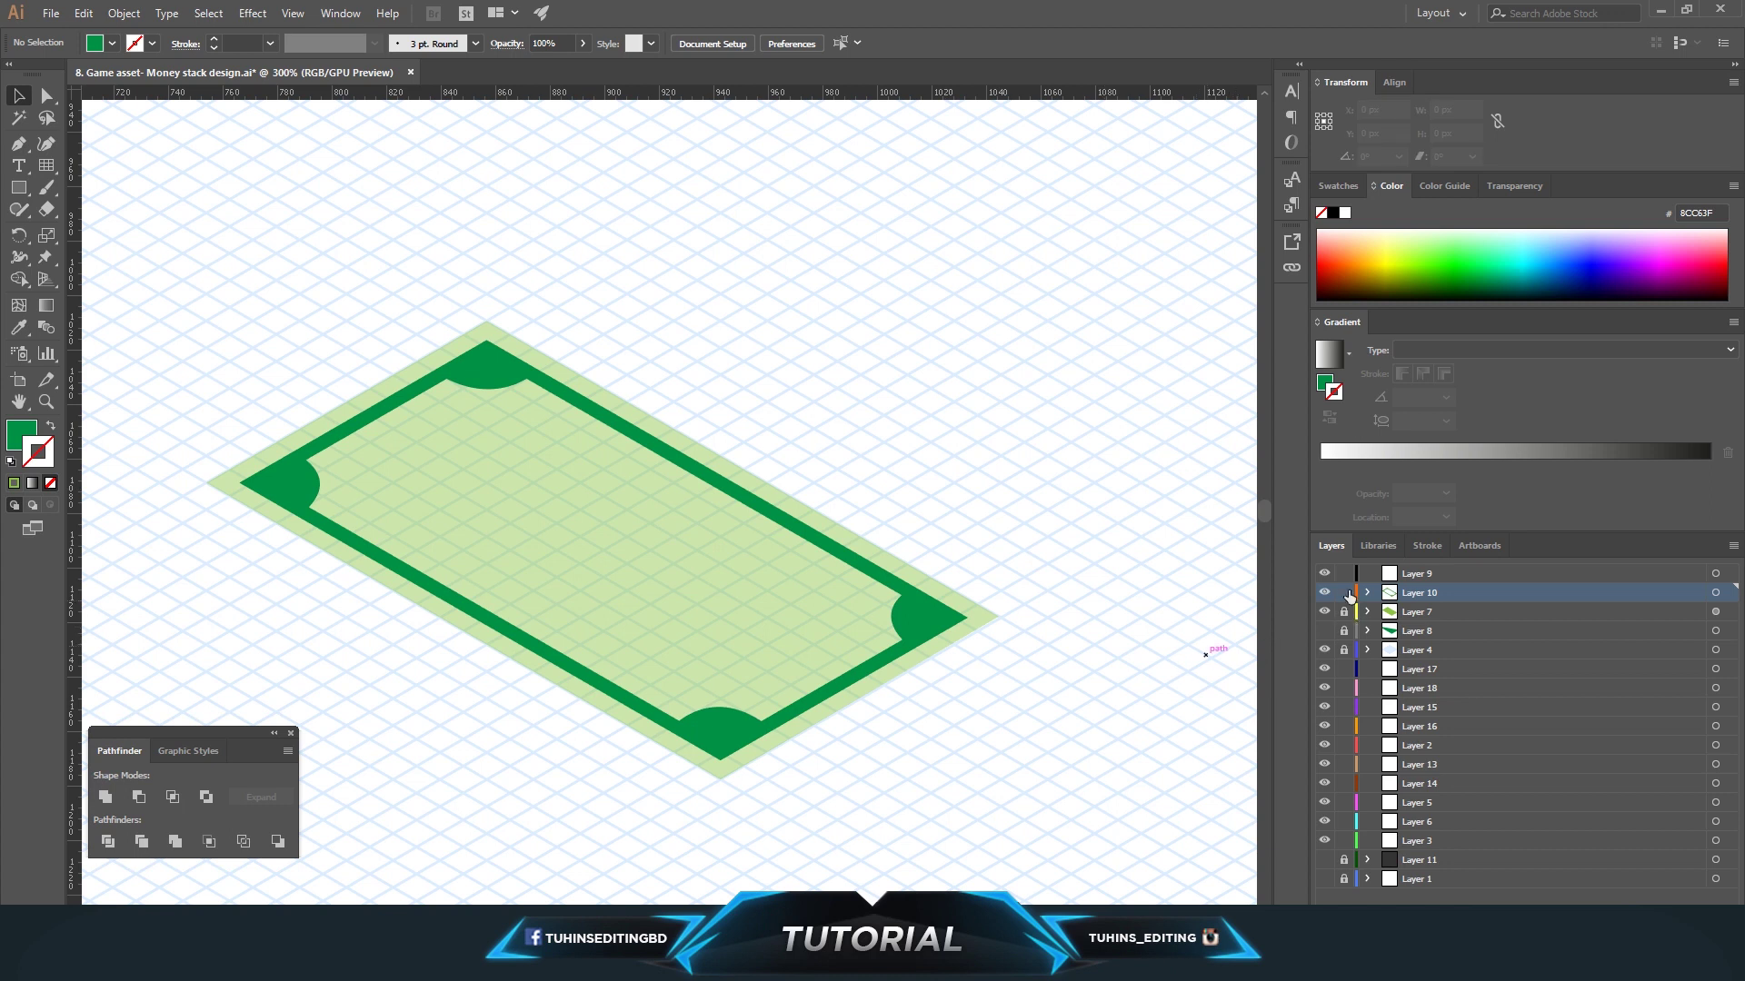
left_click(761, 579)
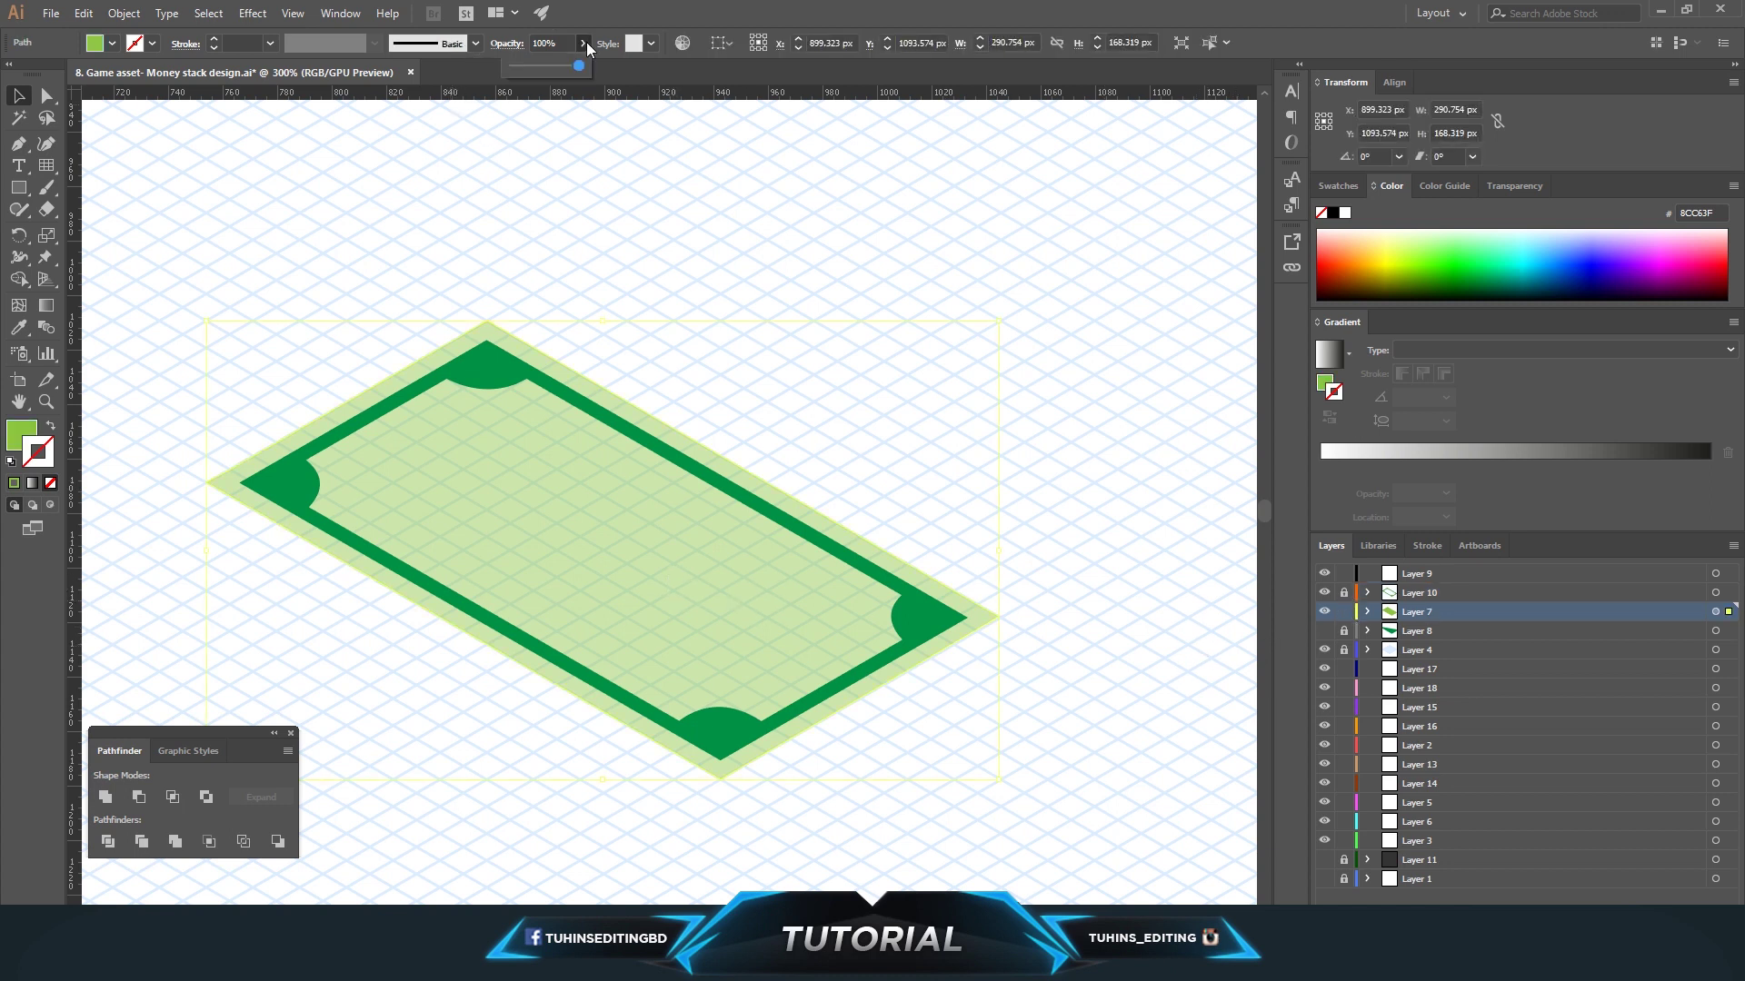
left_click(1165, 449)
left_click(1715, 612)
left_click_drag(577, 62, 623, 68)
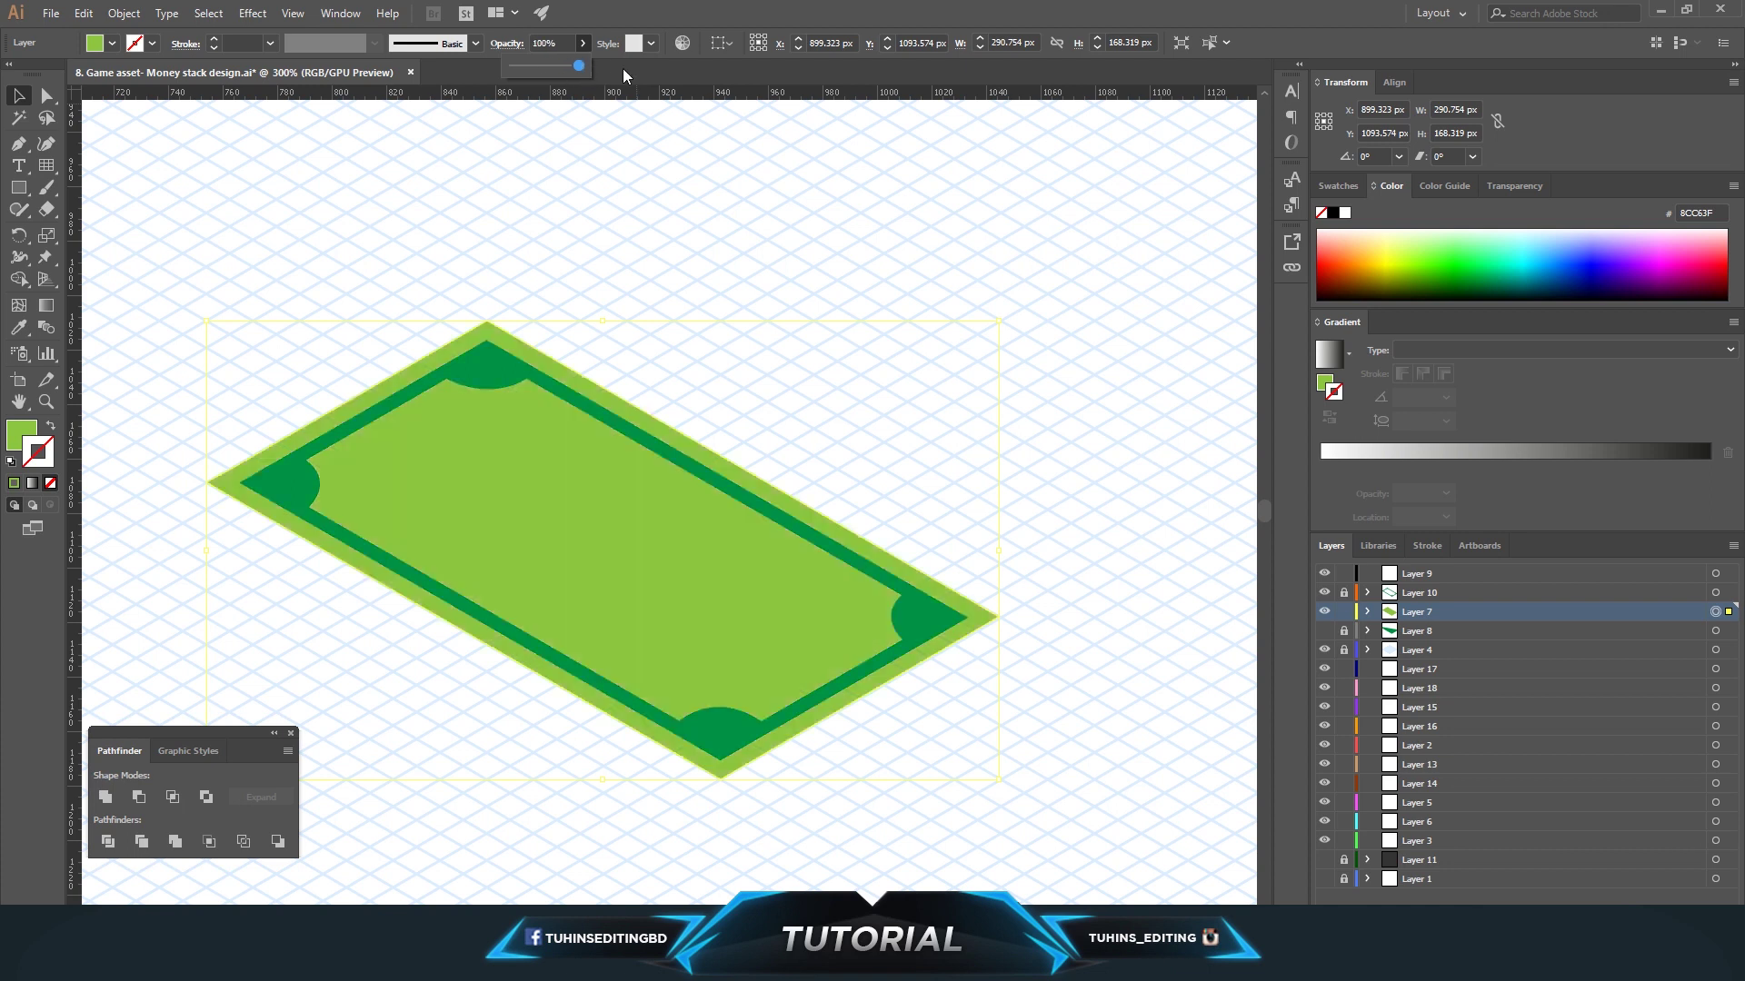
left_click(1325, 631)
Show the layer holding the bill's thickness and save the document.
left_click(1044, 510)
key("ctrl+minus")
key("ctrl+minus")
key("ctrl+minus")
key("ctrl+plus")
key("ctrl+s")
key("ctrl+plus")
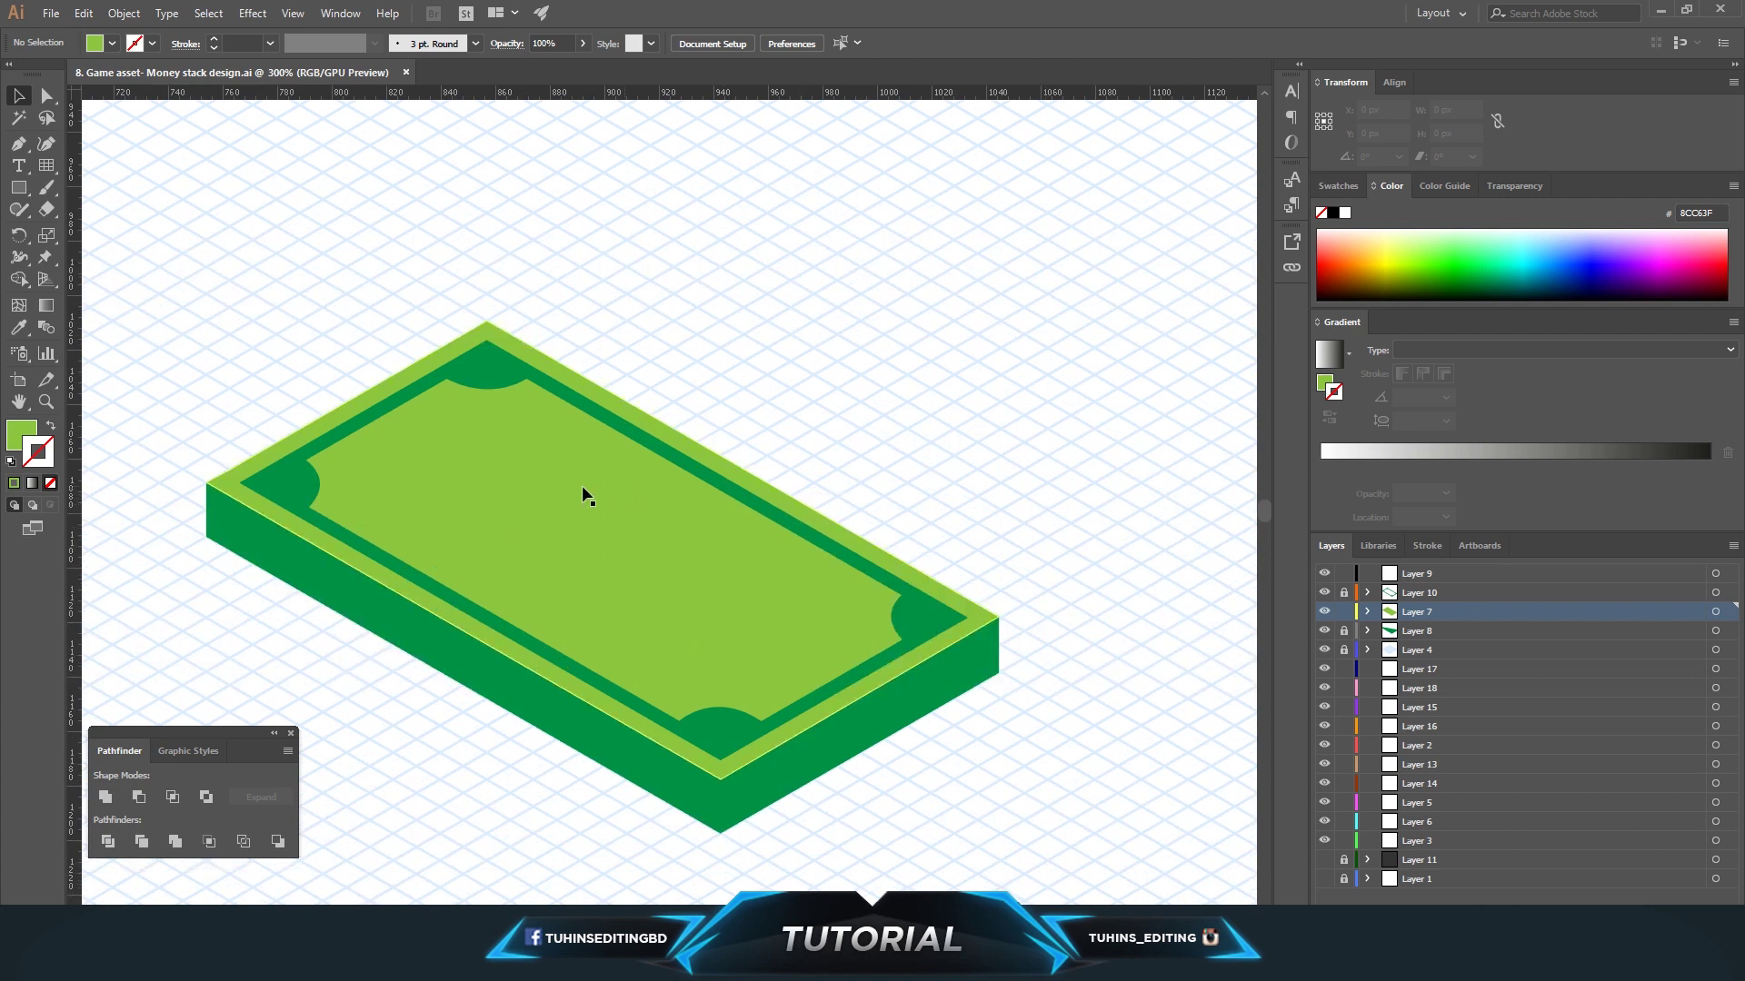
Change the bill's top face fill to the paler green #B2D868.
left_click(636, 509)
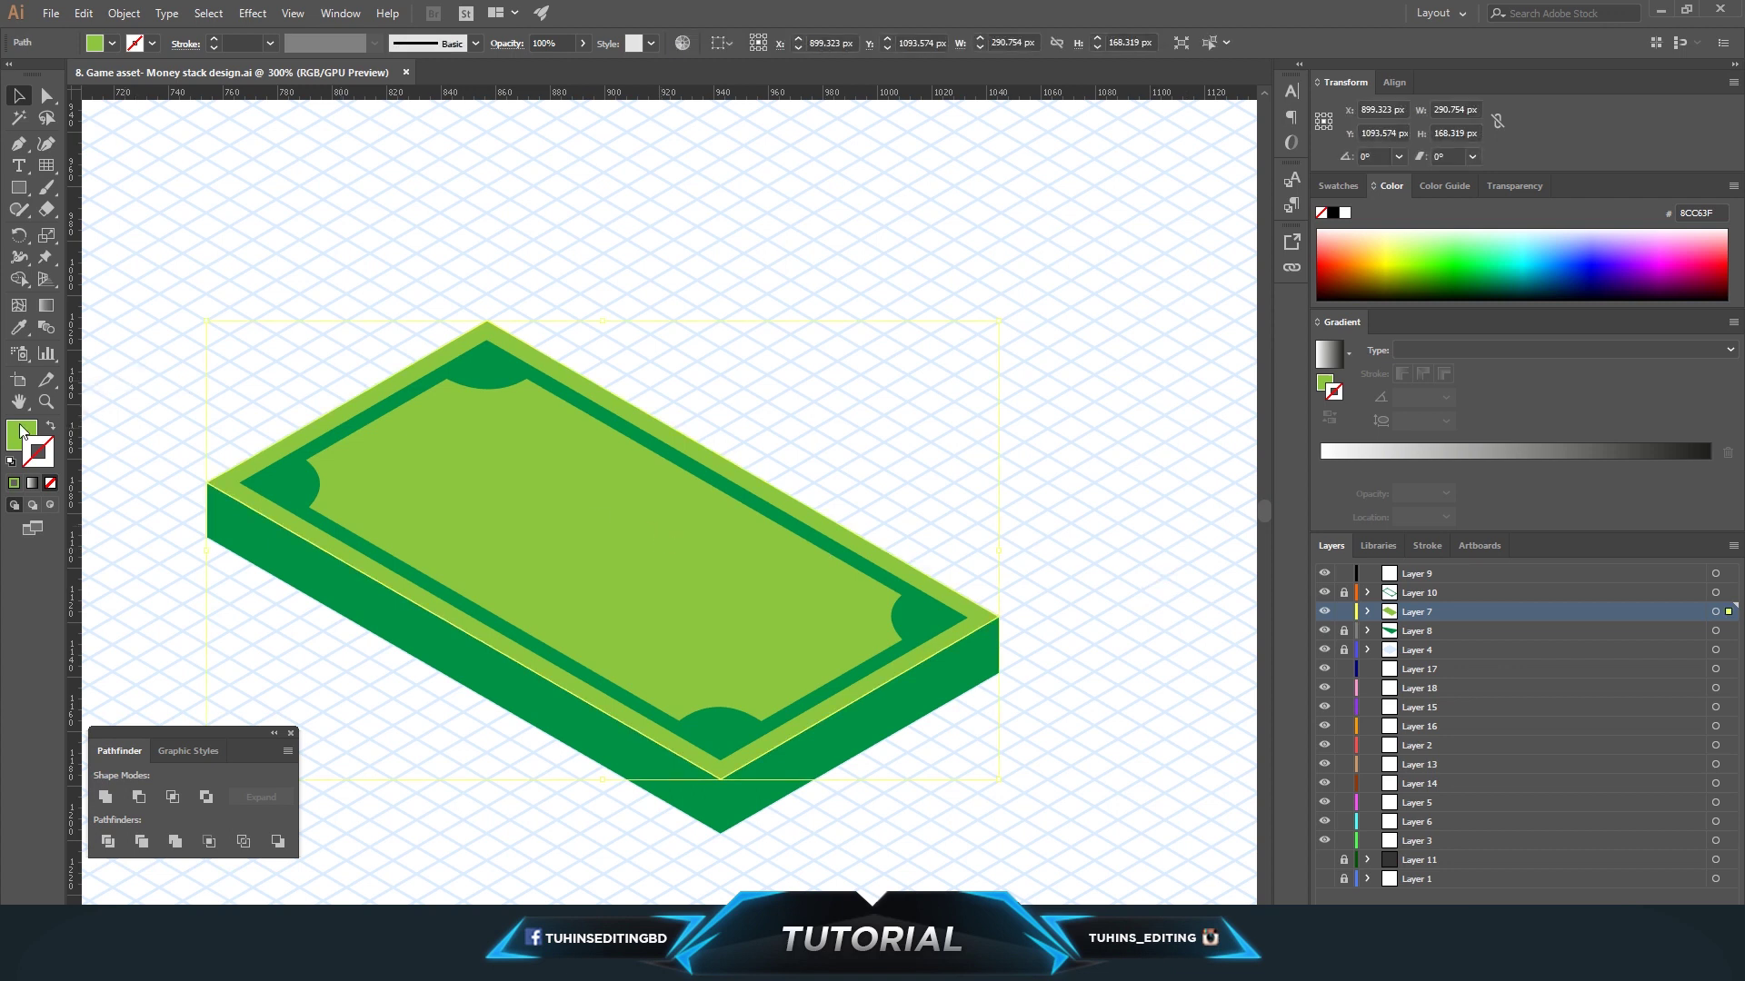
double_click(21, 434)
left_click_drag(954, 536, 938, 520)
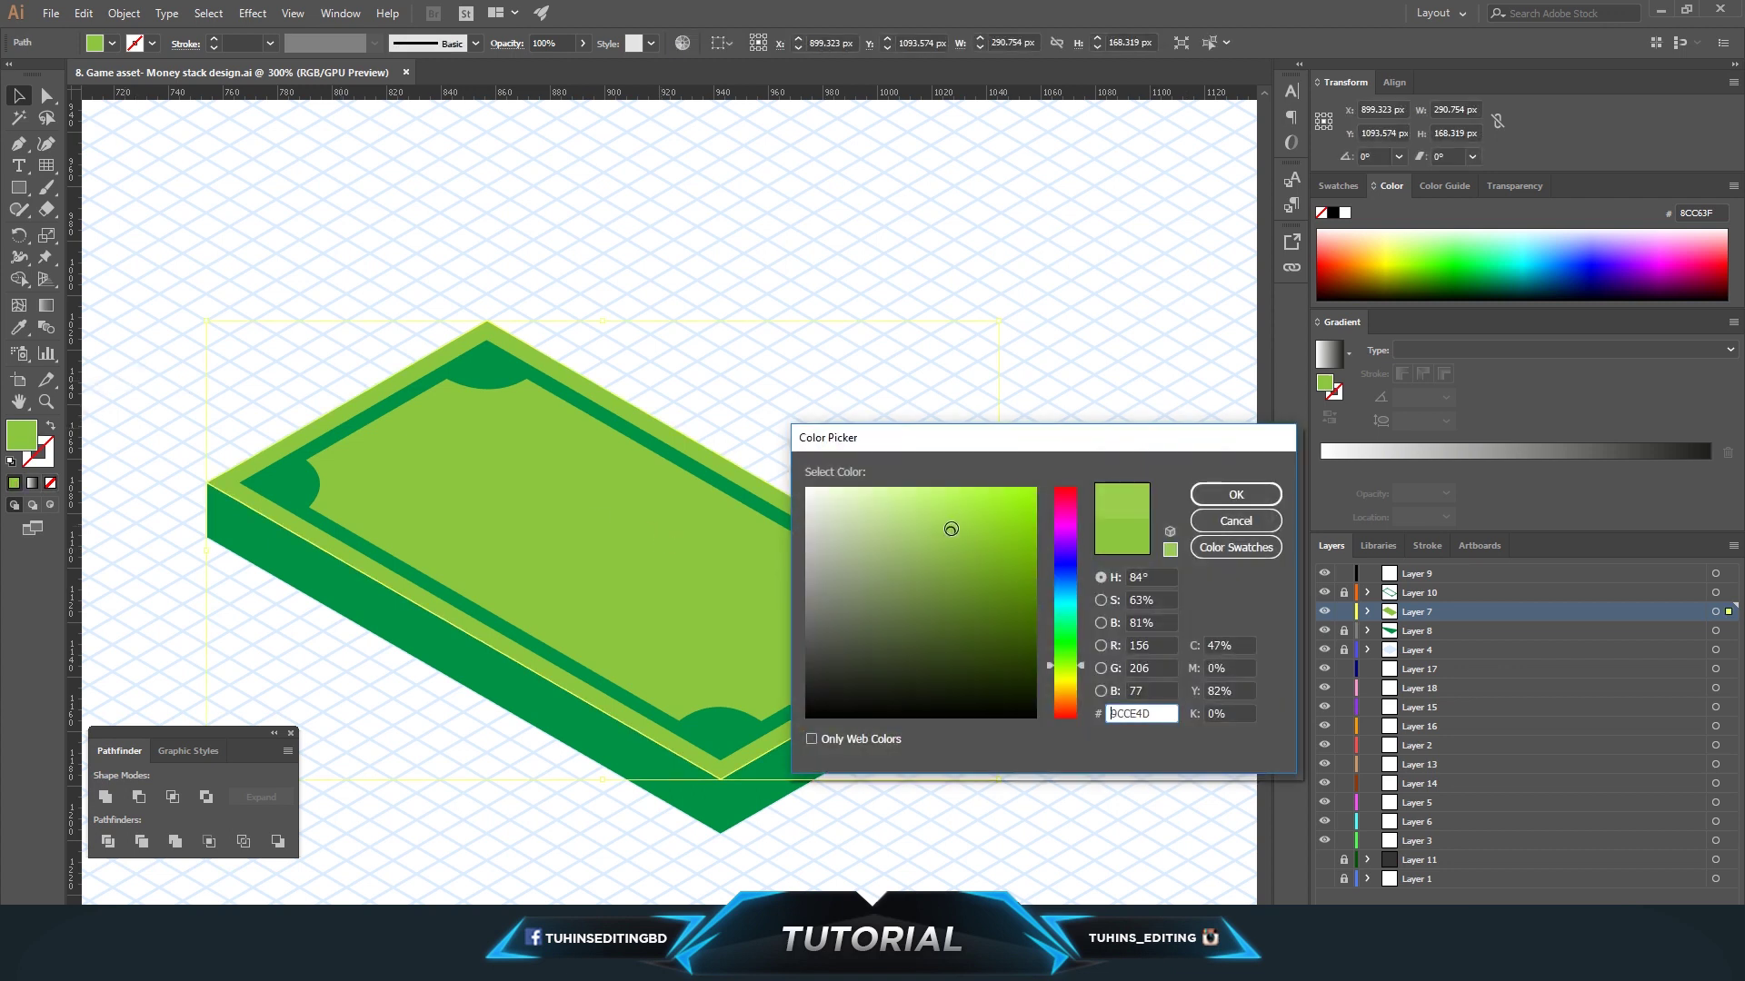
left_click(1235, 494)
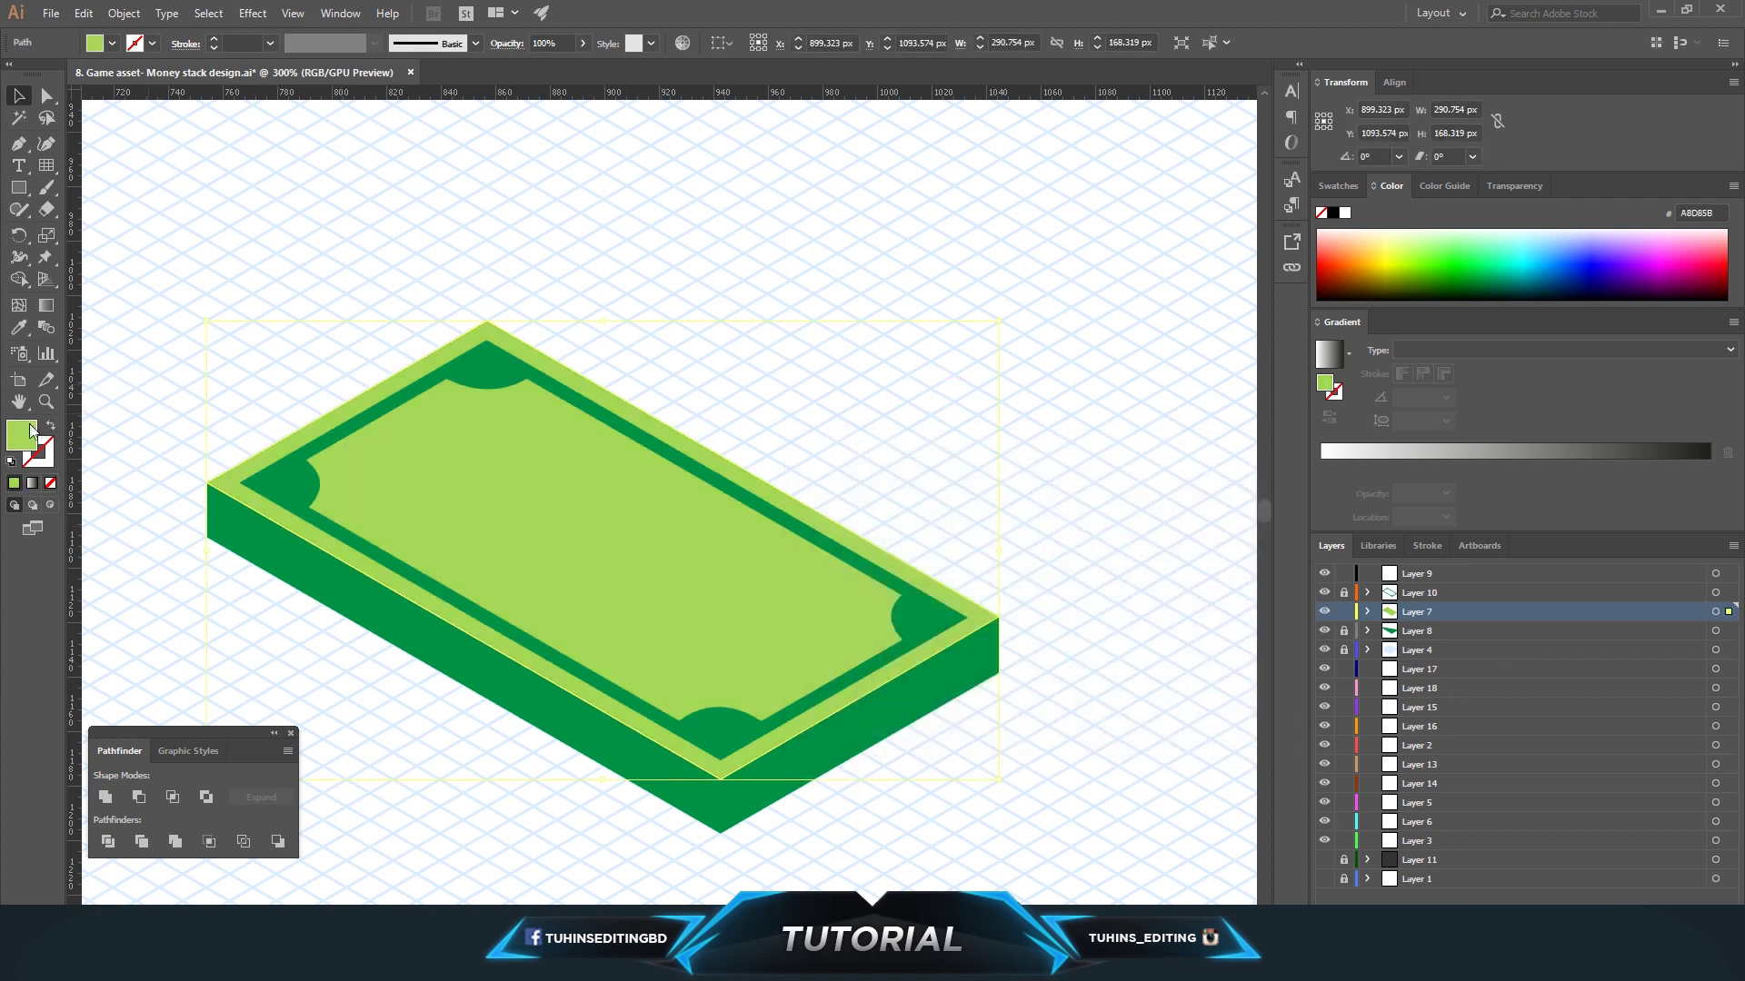
double_click(21, 435)
left_click_drag(939, 521, 925, 521)
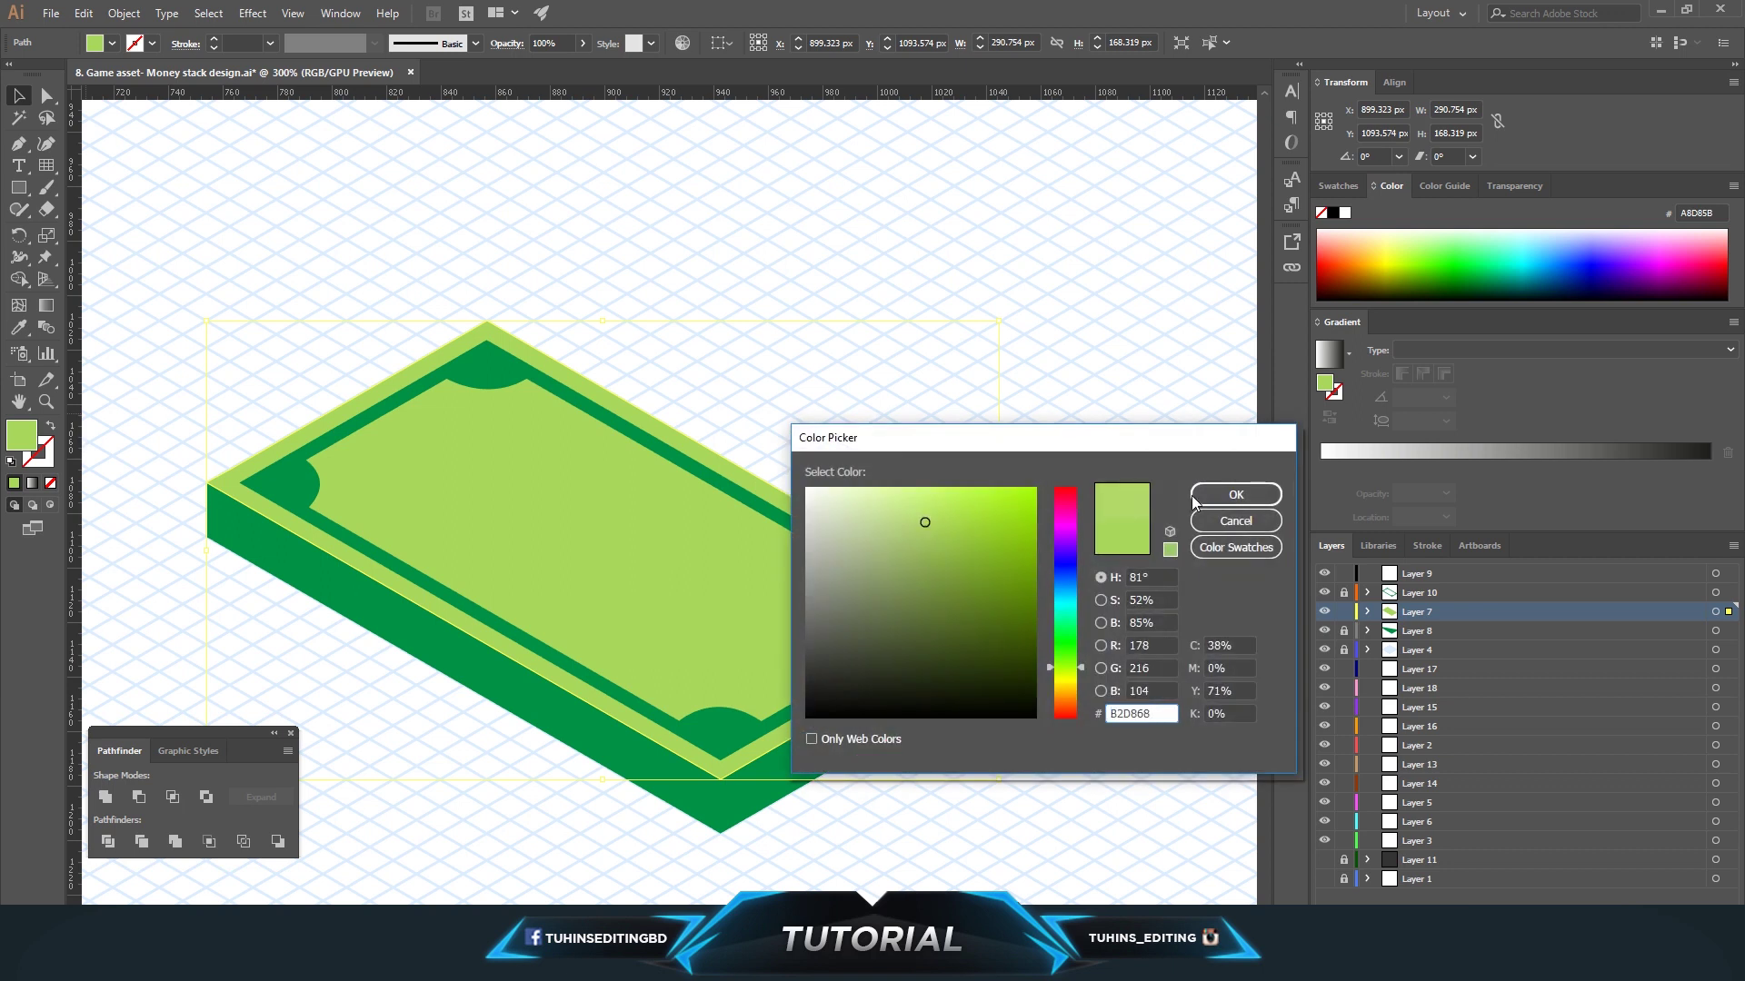
left_click(1235, 494)
left_click(946, 411)
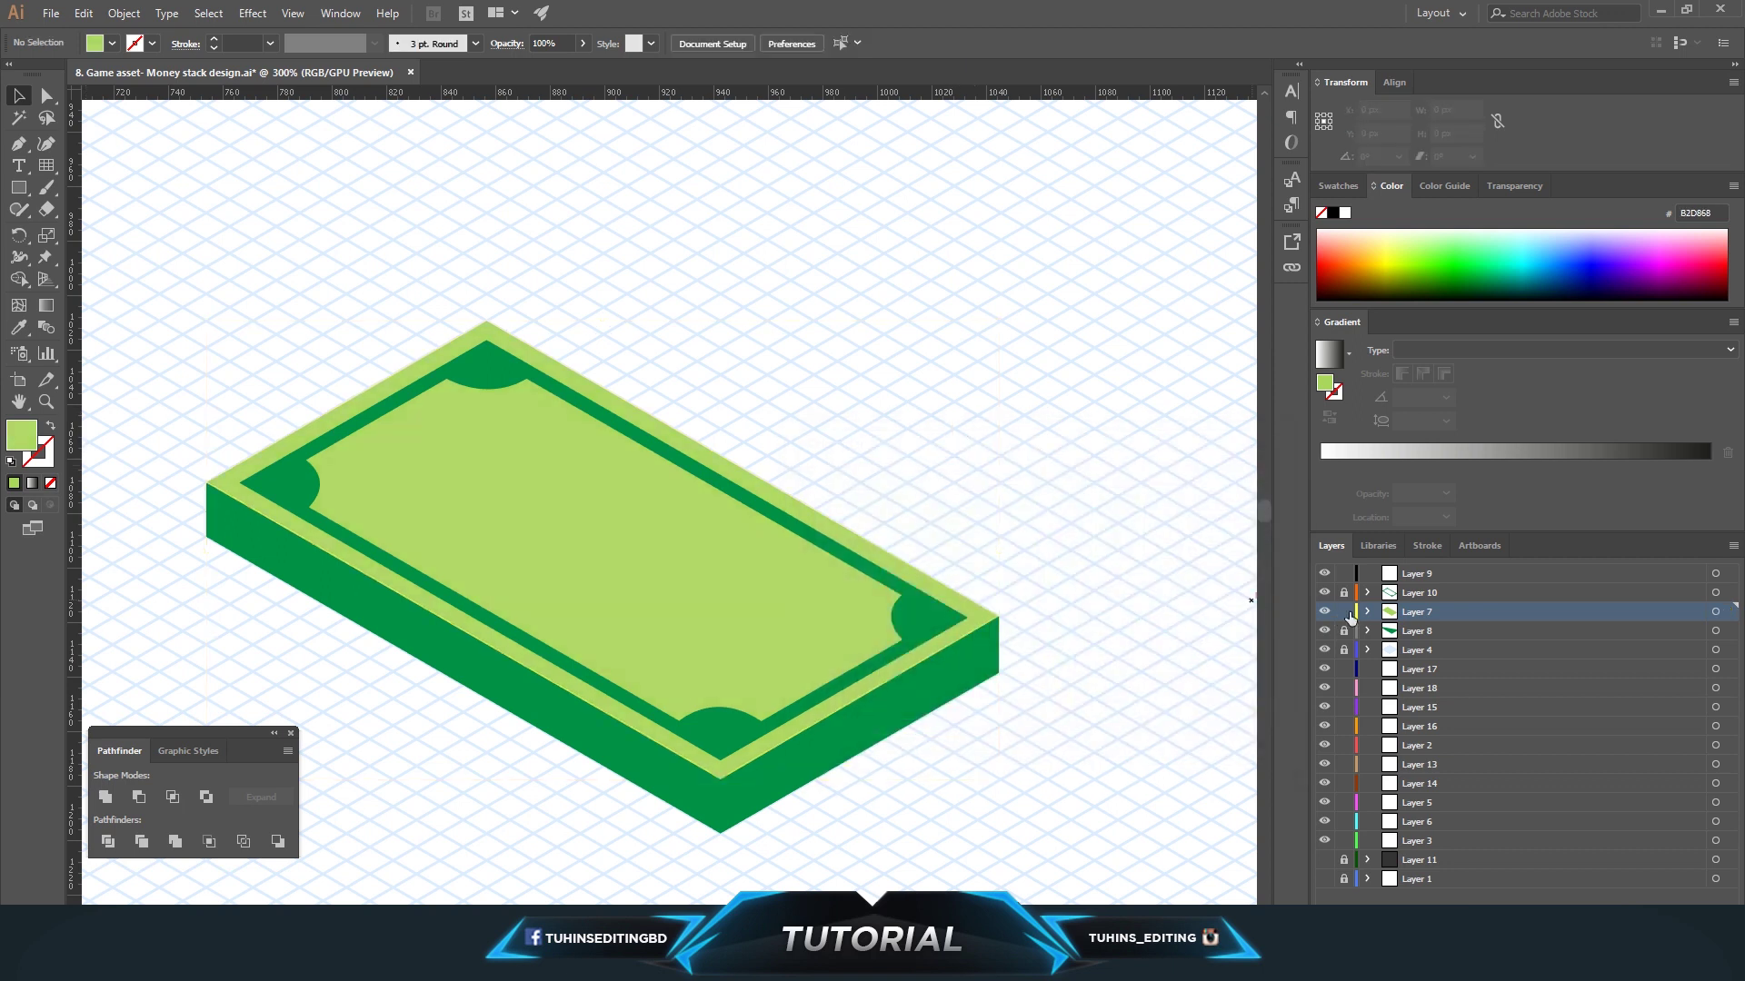
left_click(1419, 594)
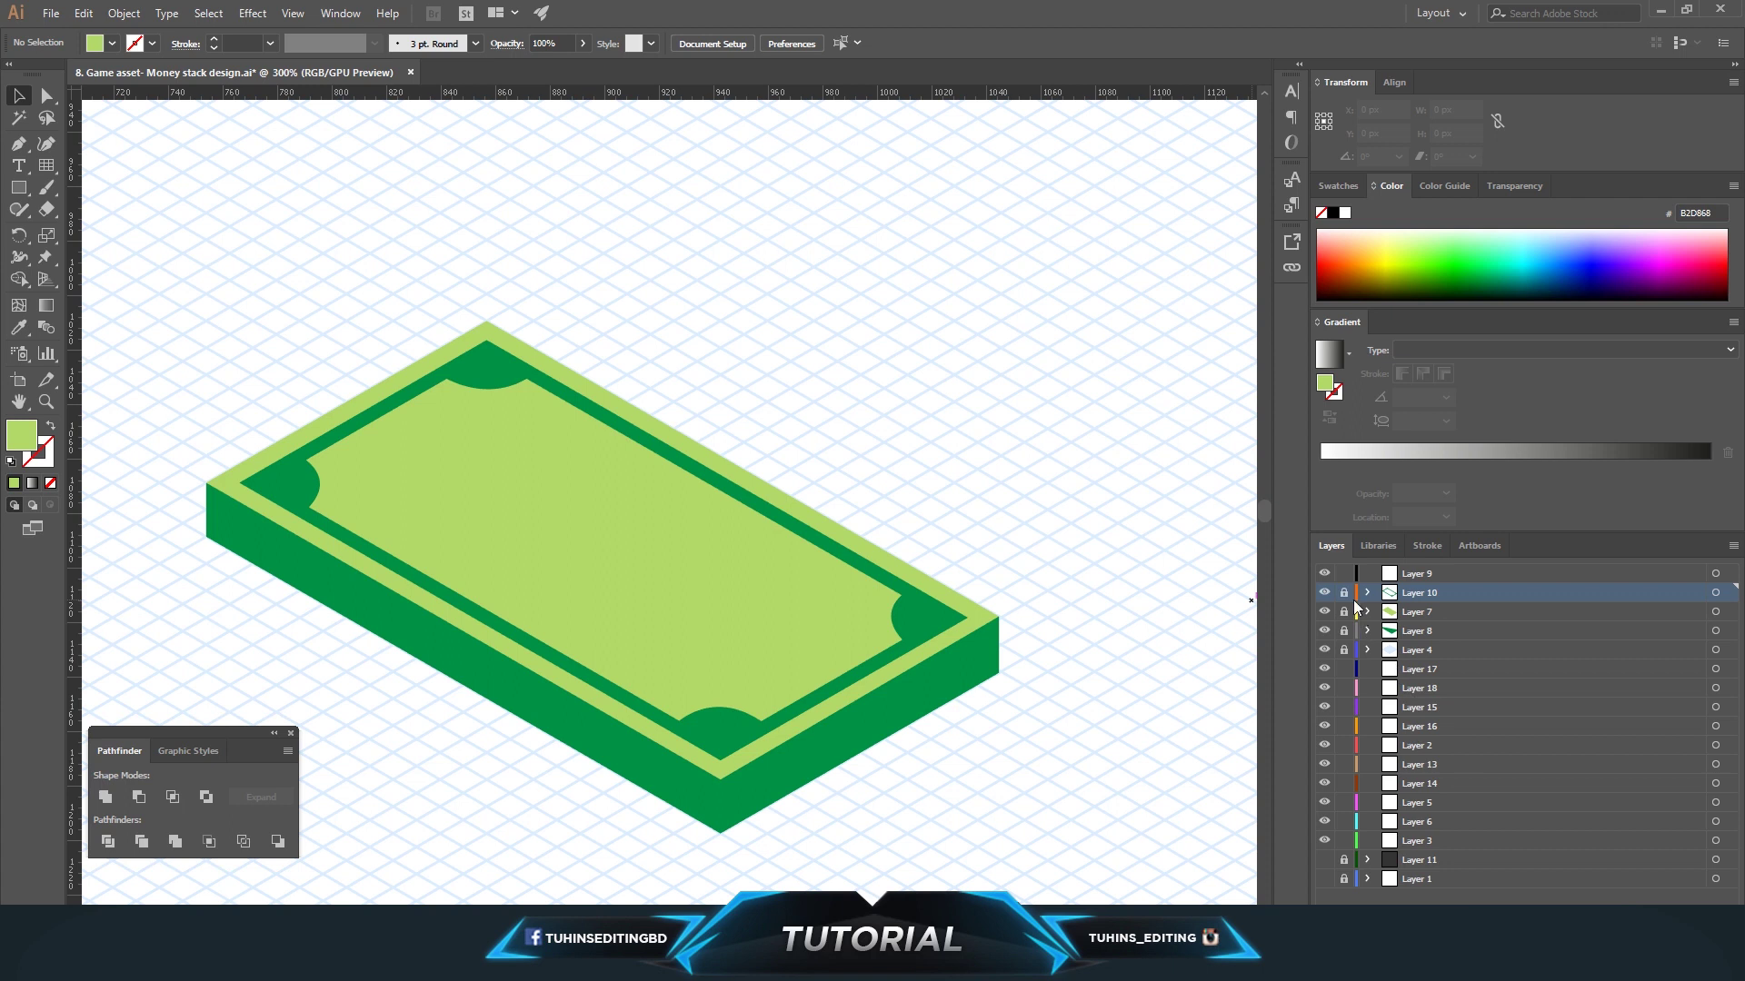
Draw an oval, give it the corner notches' dark green, and centre it on the bill's face.
left_click_drag(18, 187, 77, 232)
left_click_drag(535, 511, 733, 619)
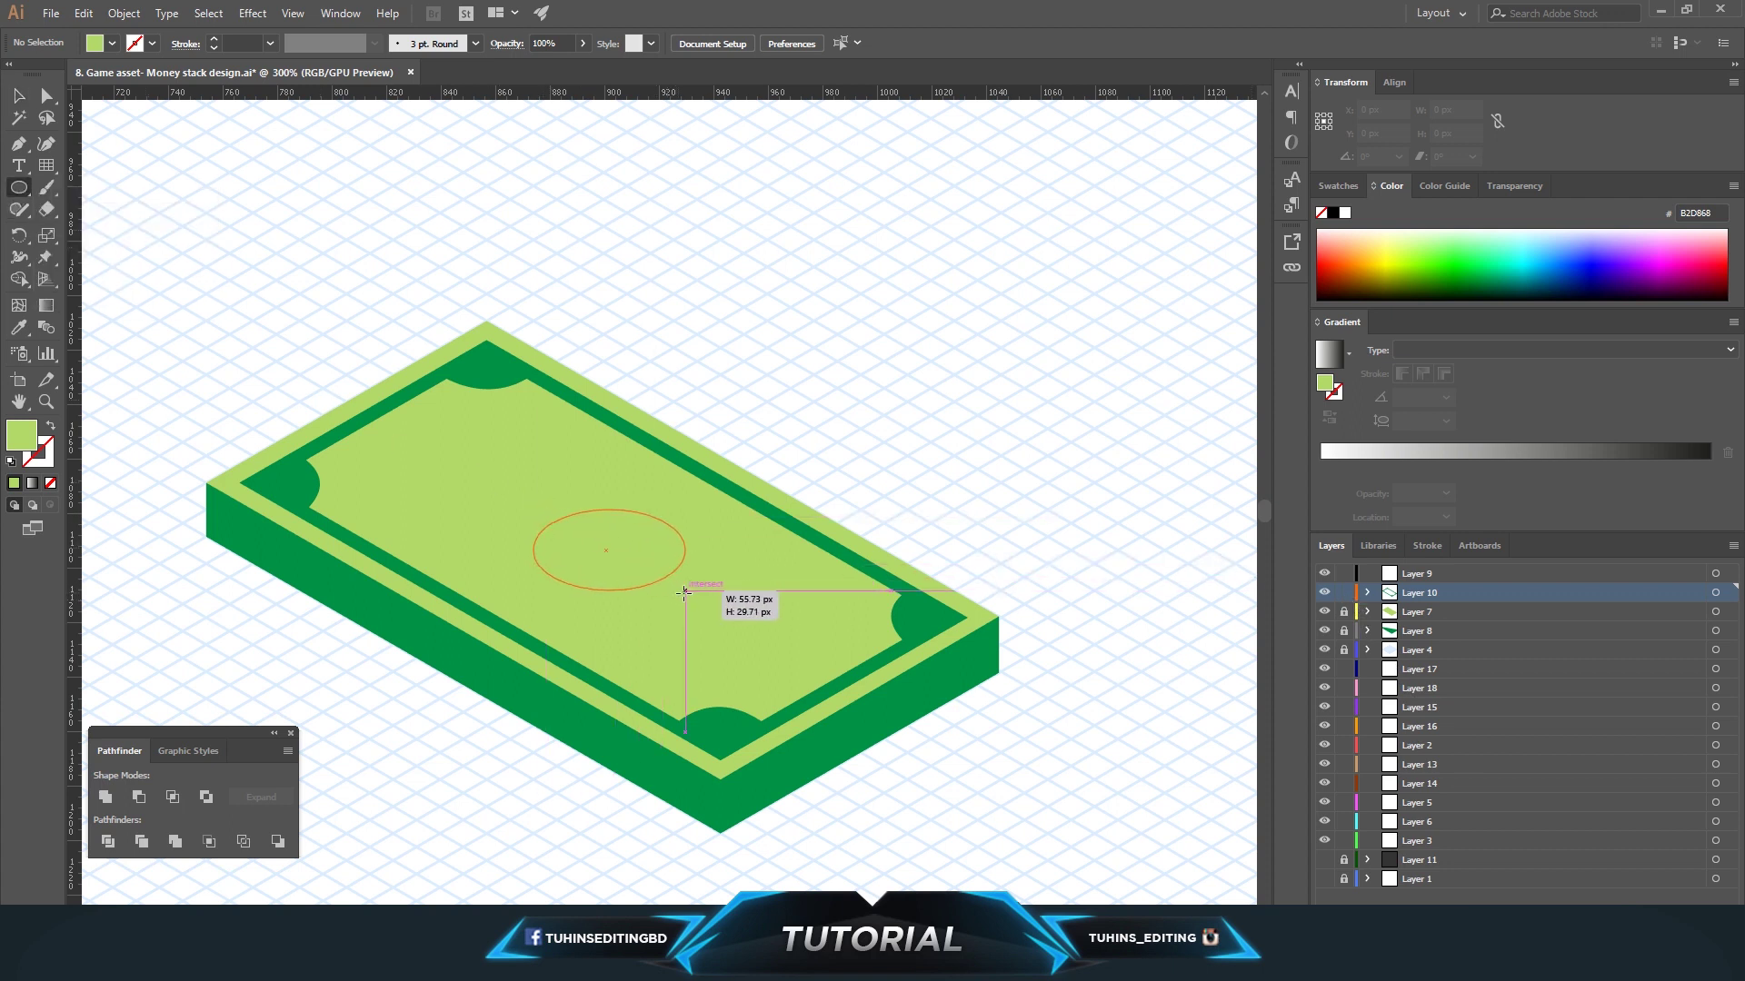
key("i")
left_click(302, 474)
key("v")
left_click_drag(678, 568, 646, 553)
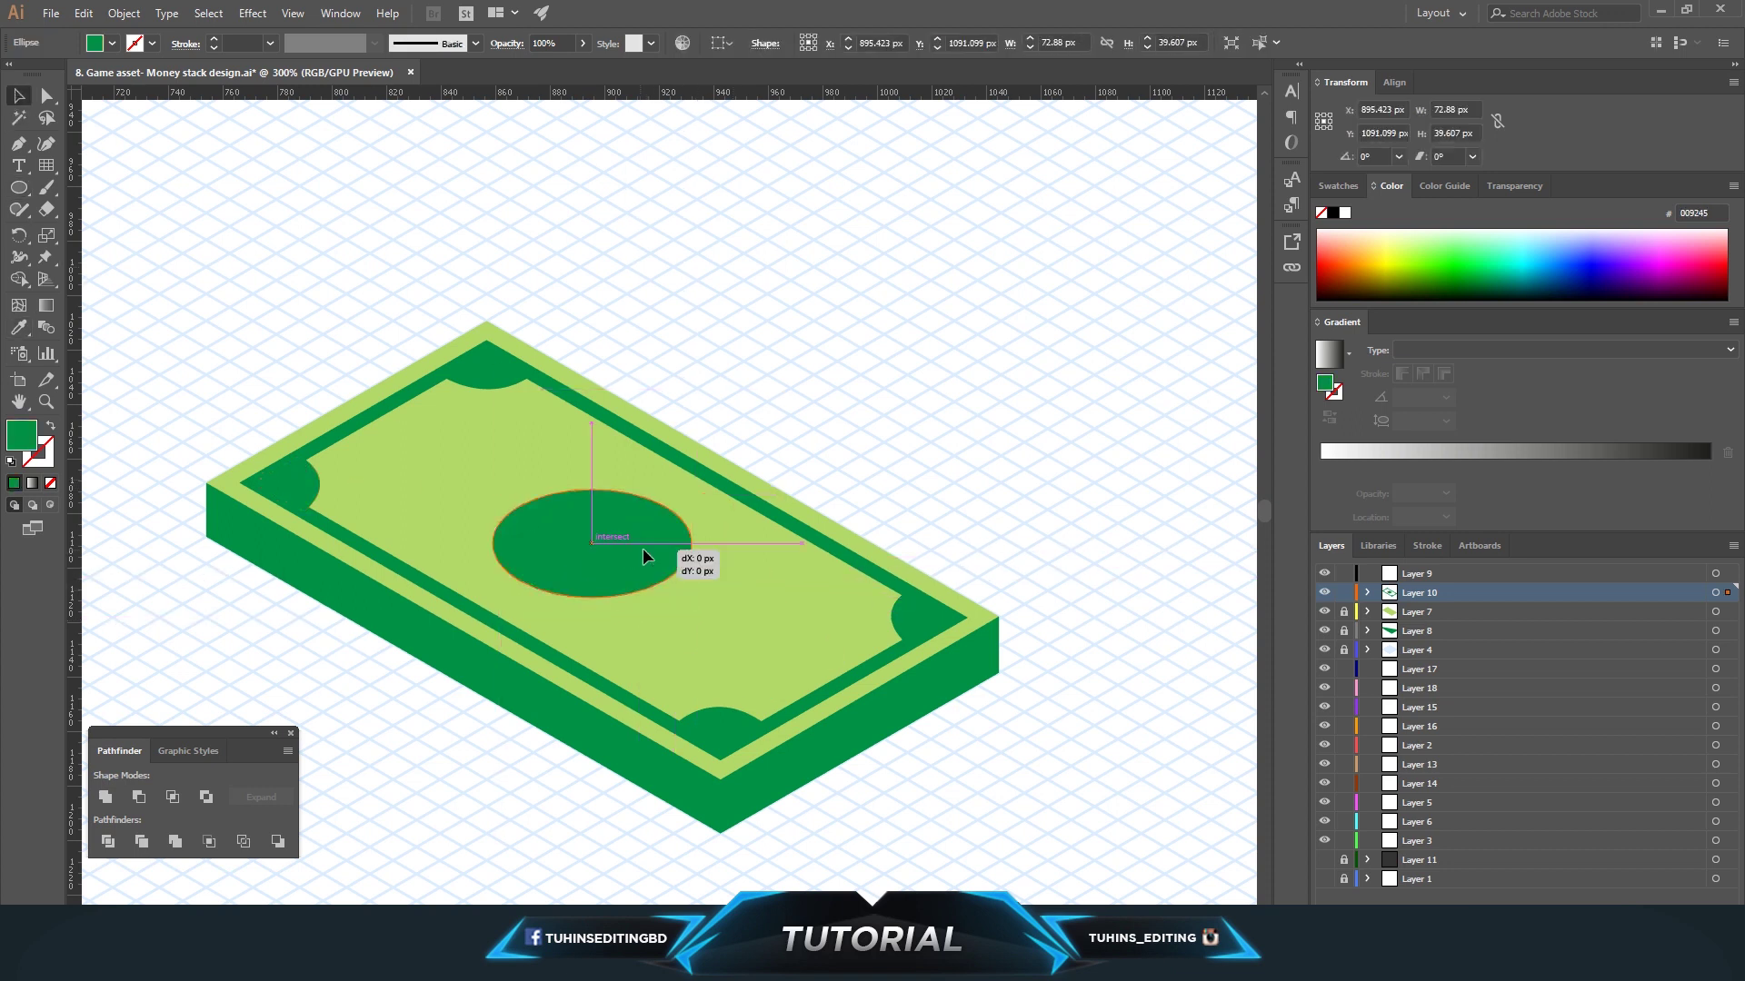
left_click_drag(646, 554, 640, 547)
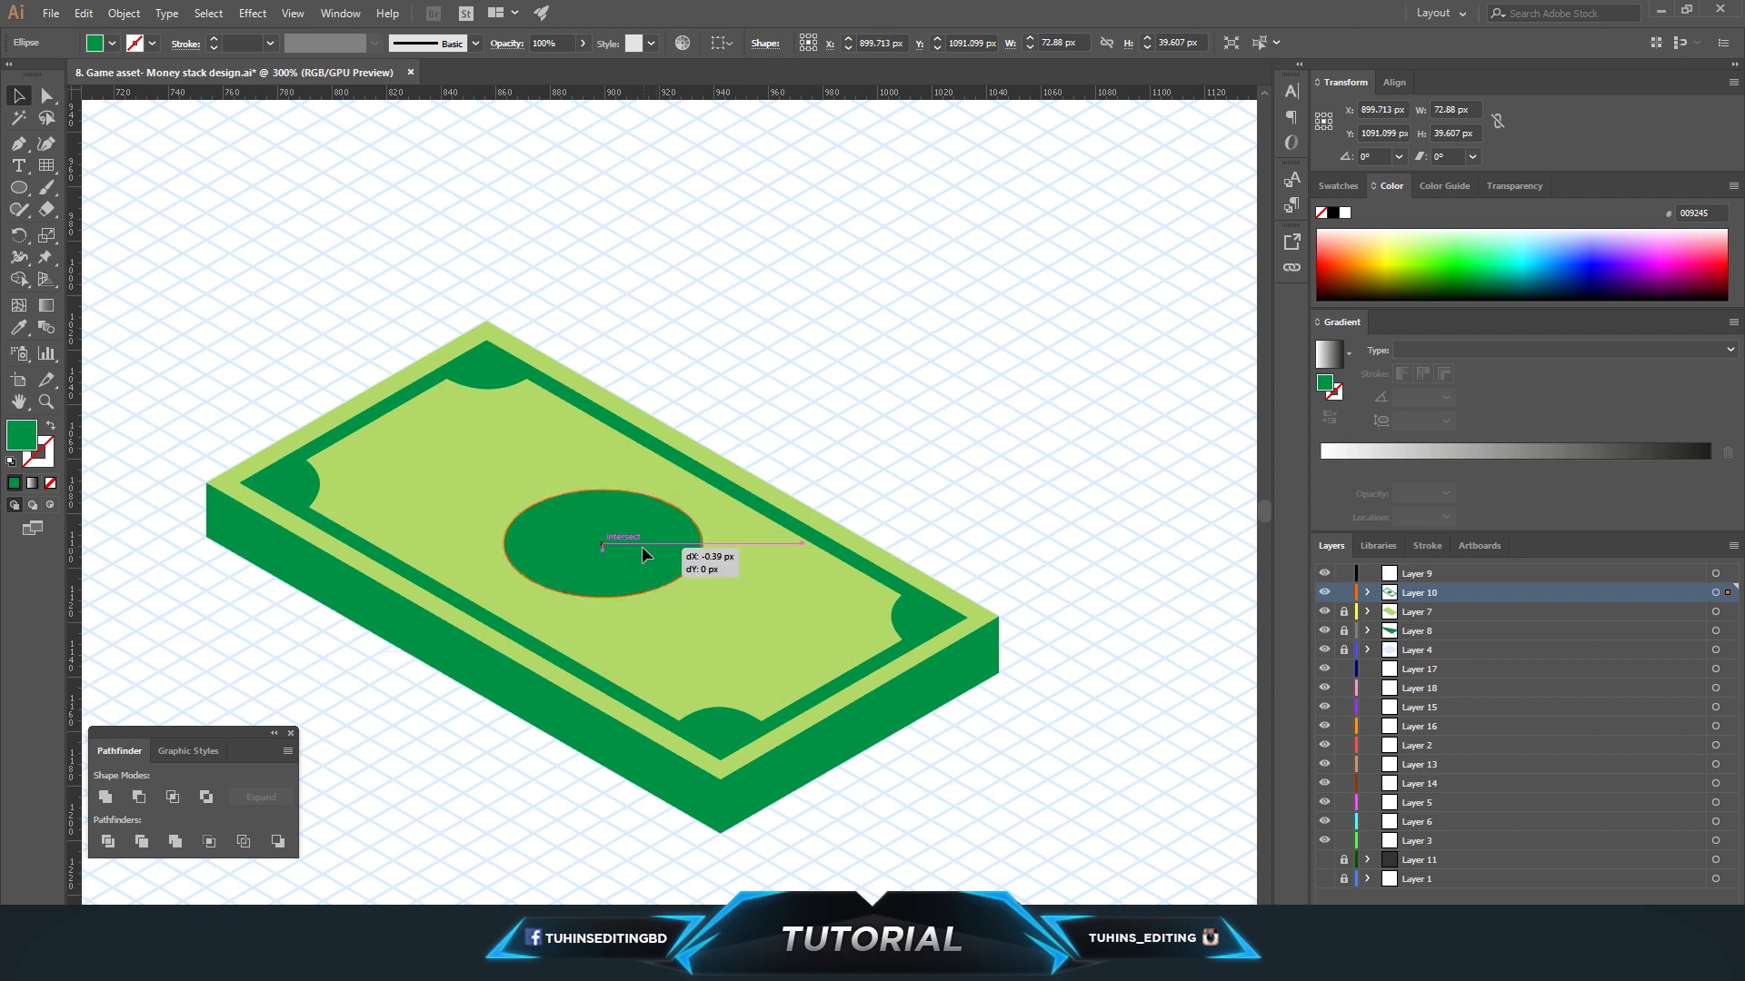
left_click(974, 364)
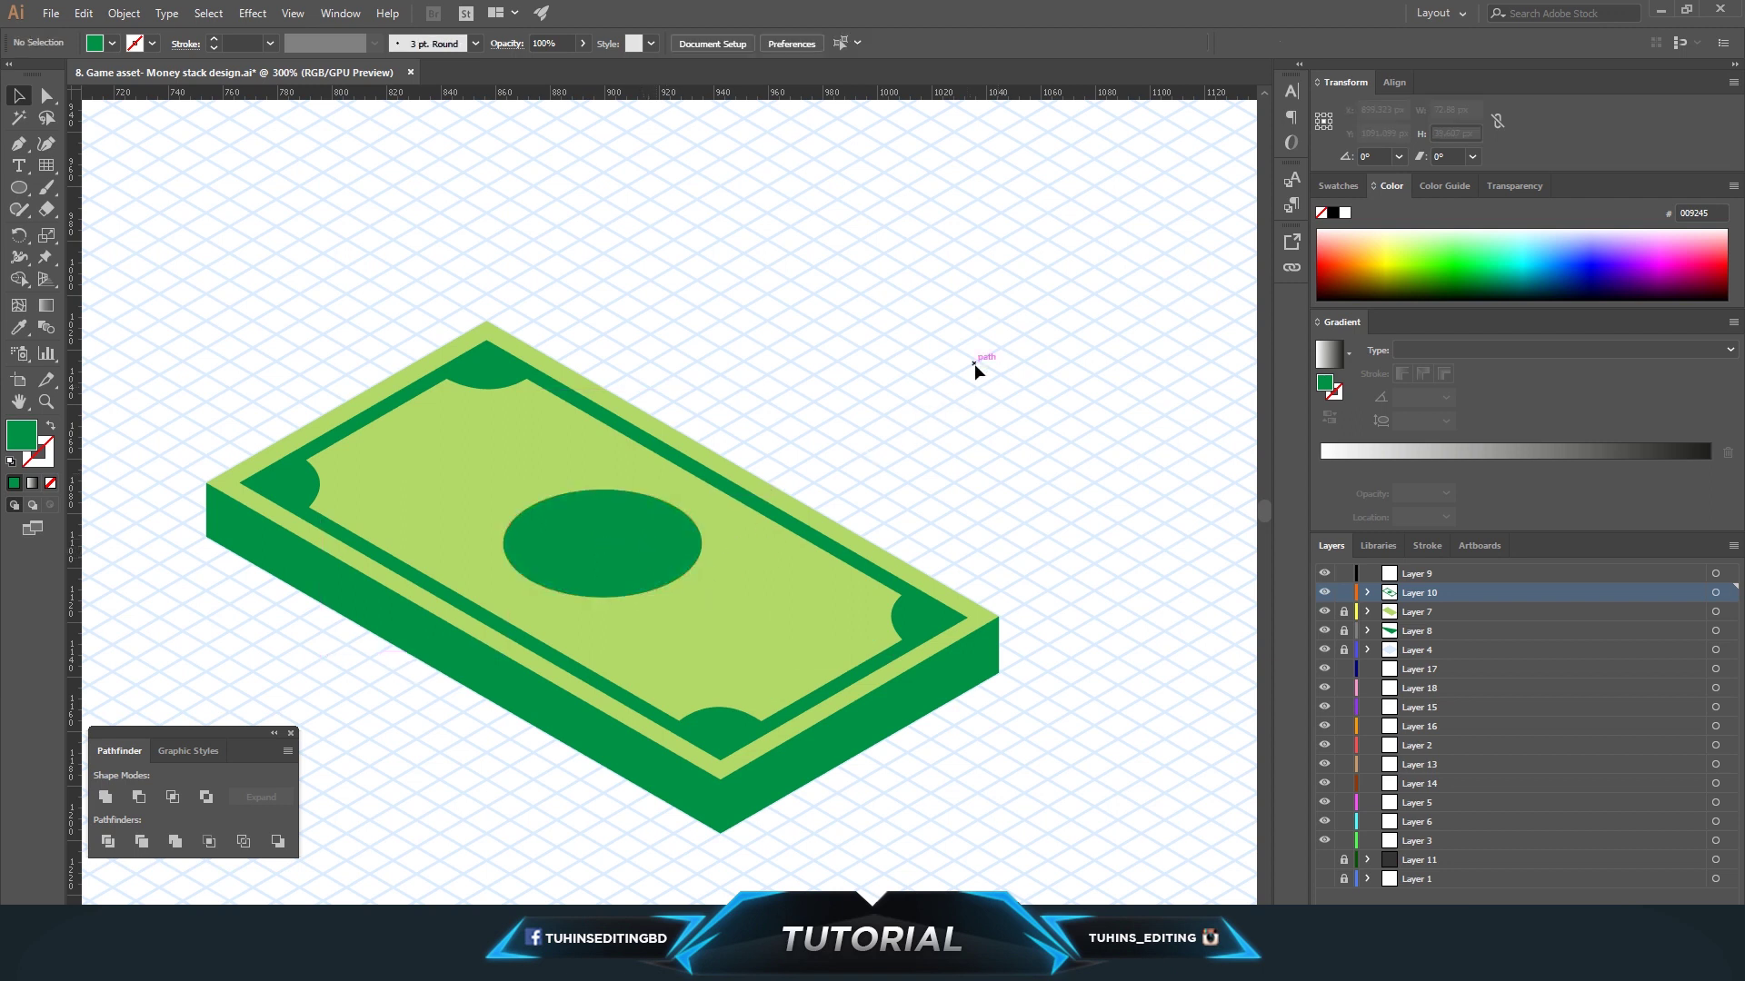
key("ctrl+minus")
key("ctrl+minus")
key("ctrl+minus")
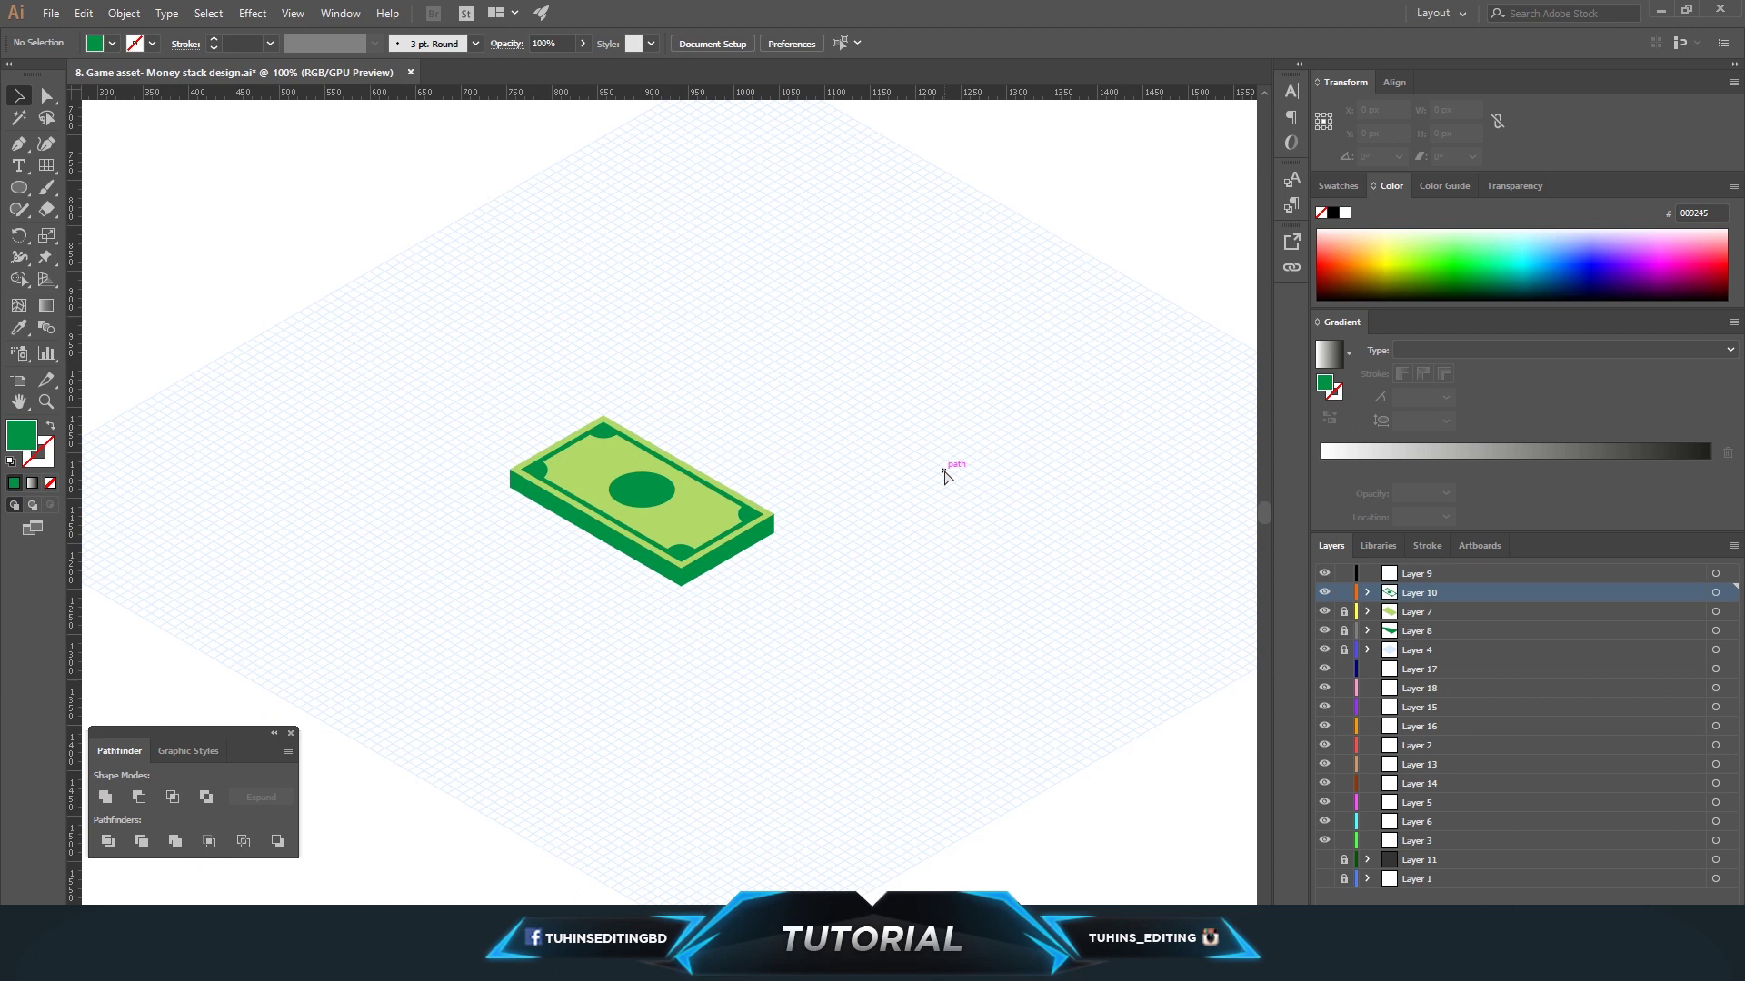
Trace the bill's right side face as a closed four-corner path on Layer 9.
key("ctrl+plus")
key("ctrl+plus")
key("ctrl+plus")
key("ctrl+plus")
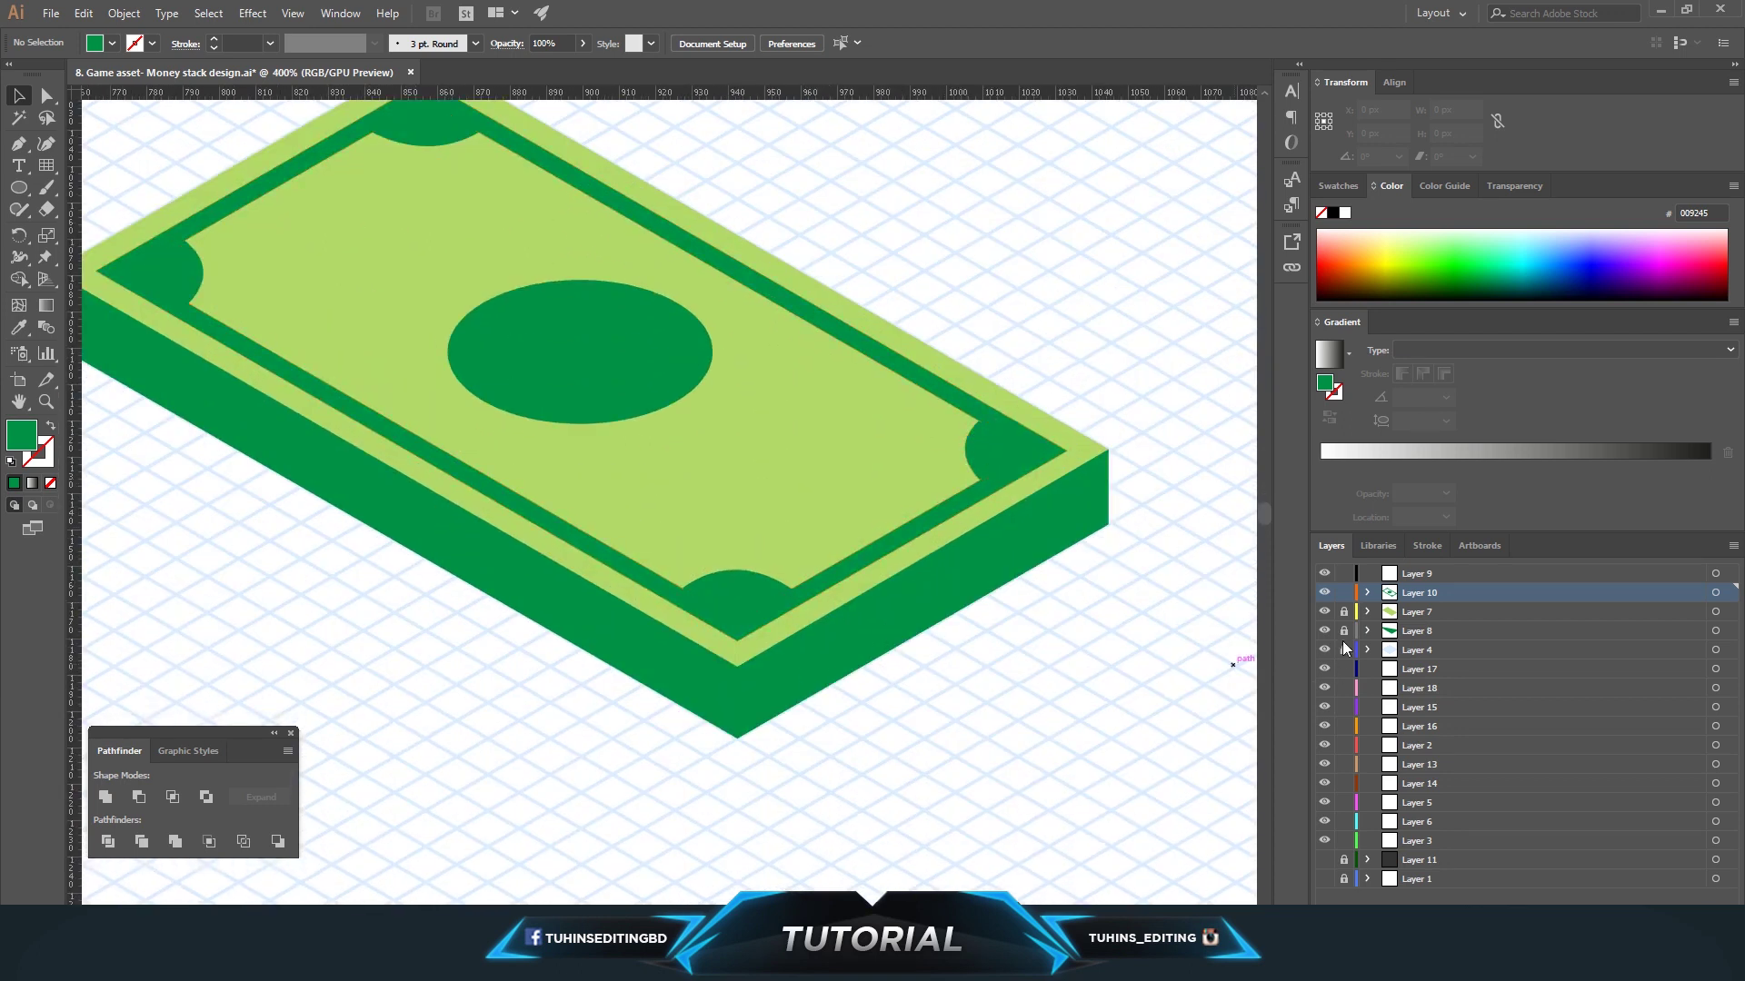
left_click(1415, 574)
left_click(19, 144)
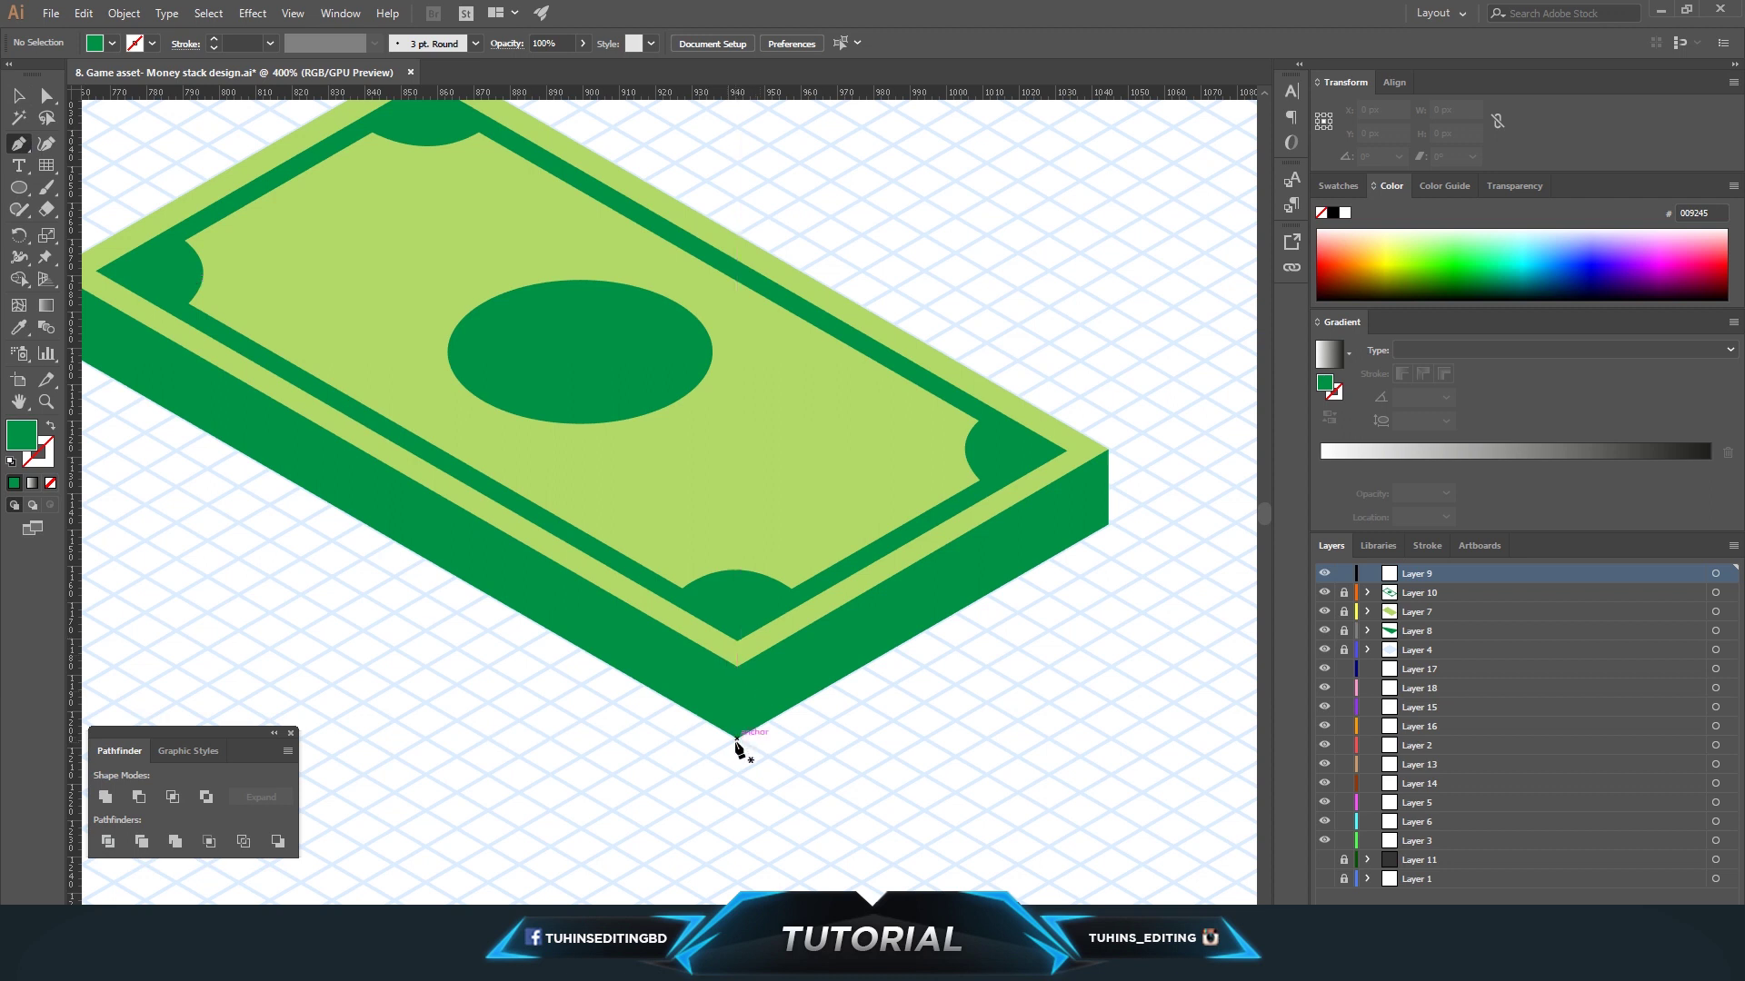
left_click(737, 736)
left_click(737, 666)
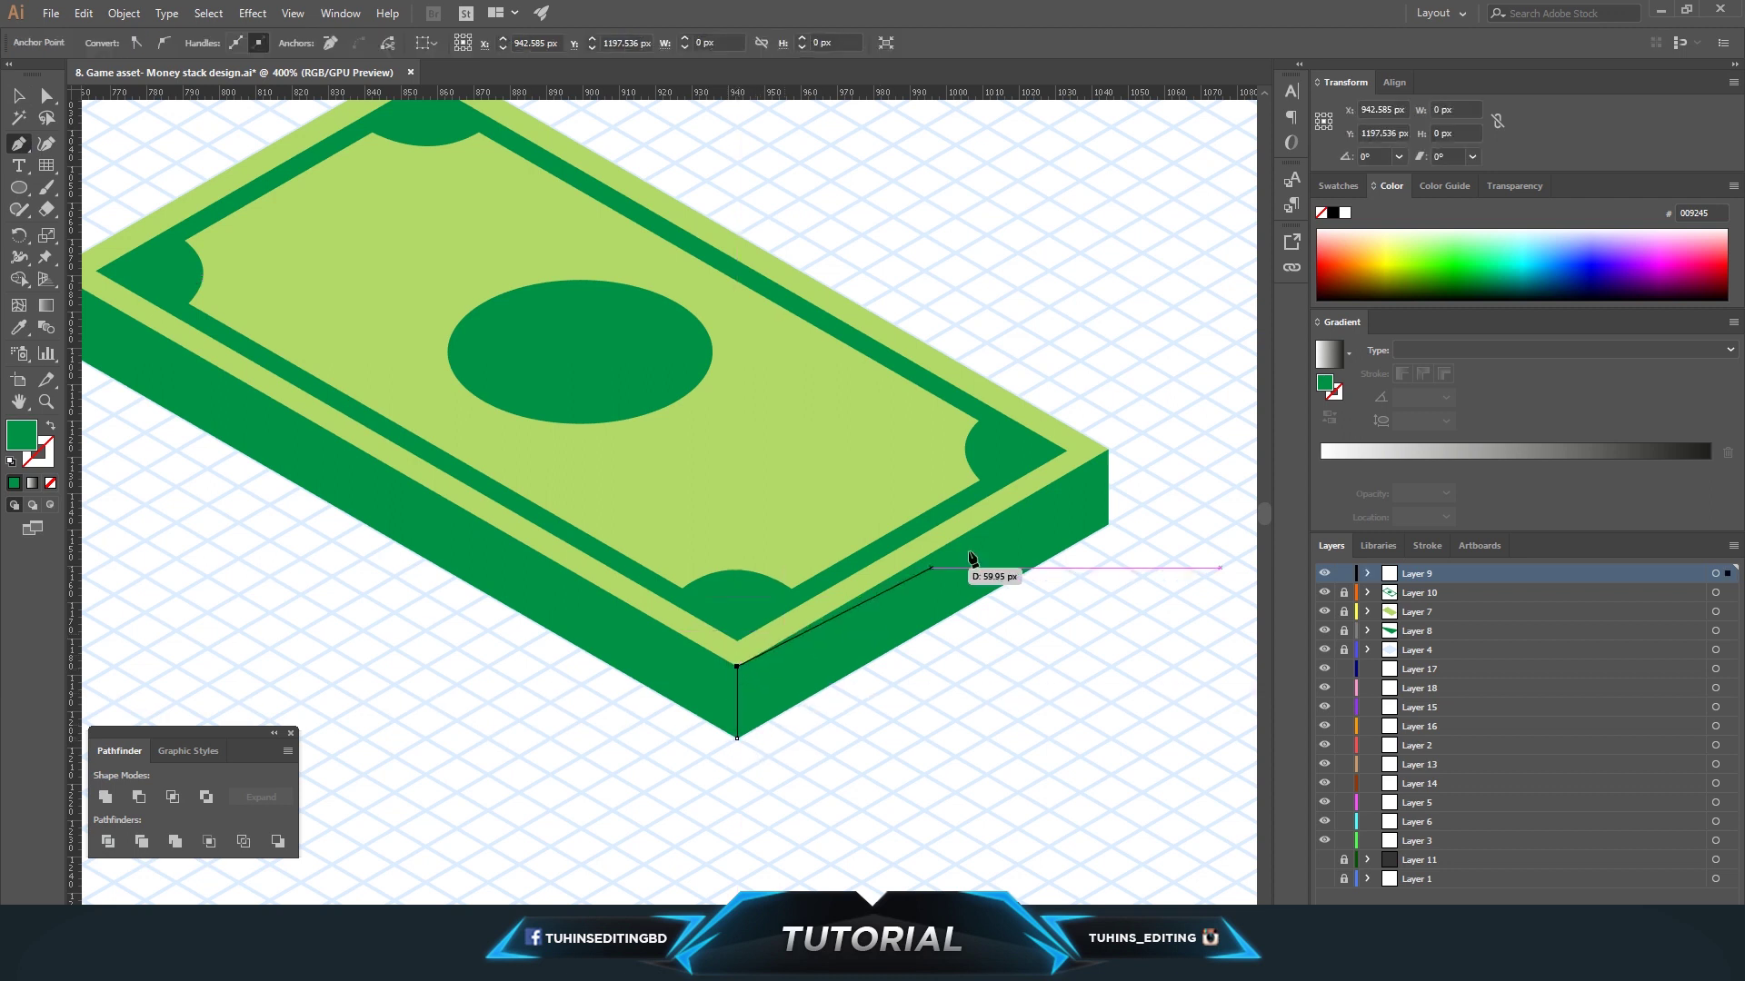
left_click(1108, 450)
left_click(1107, 524)
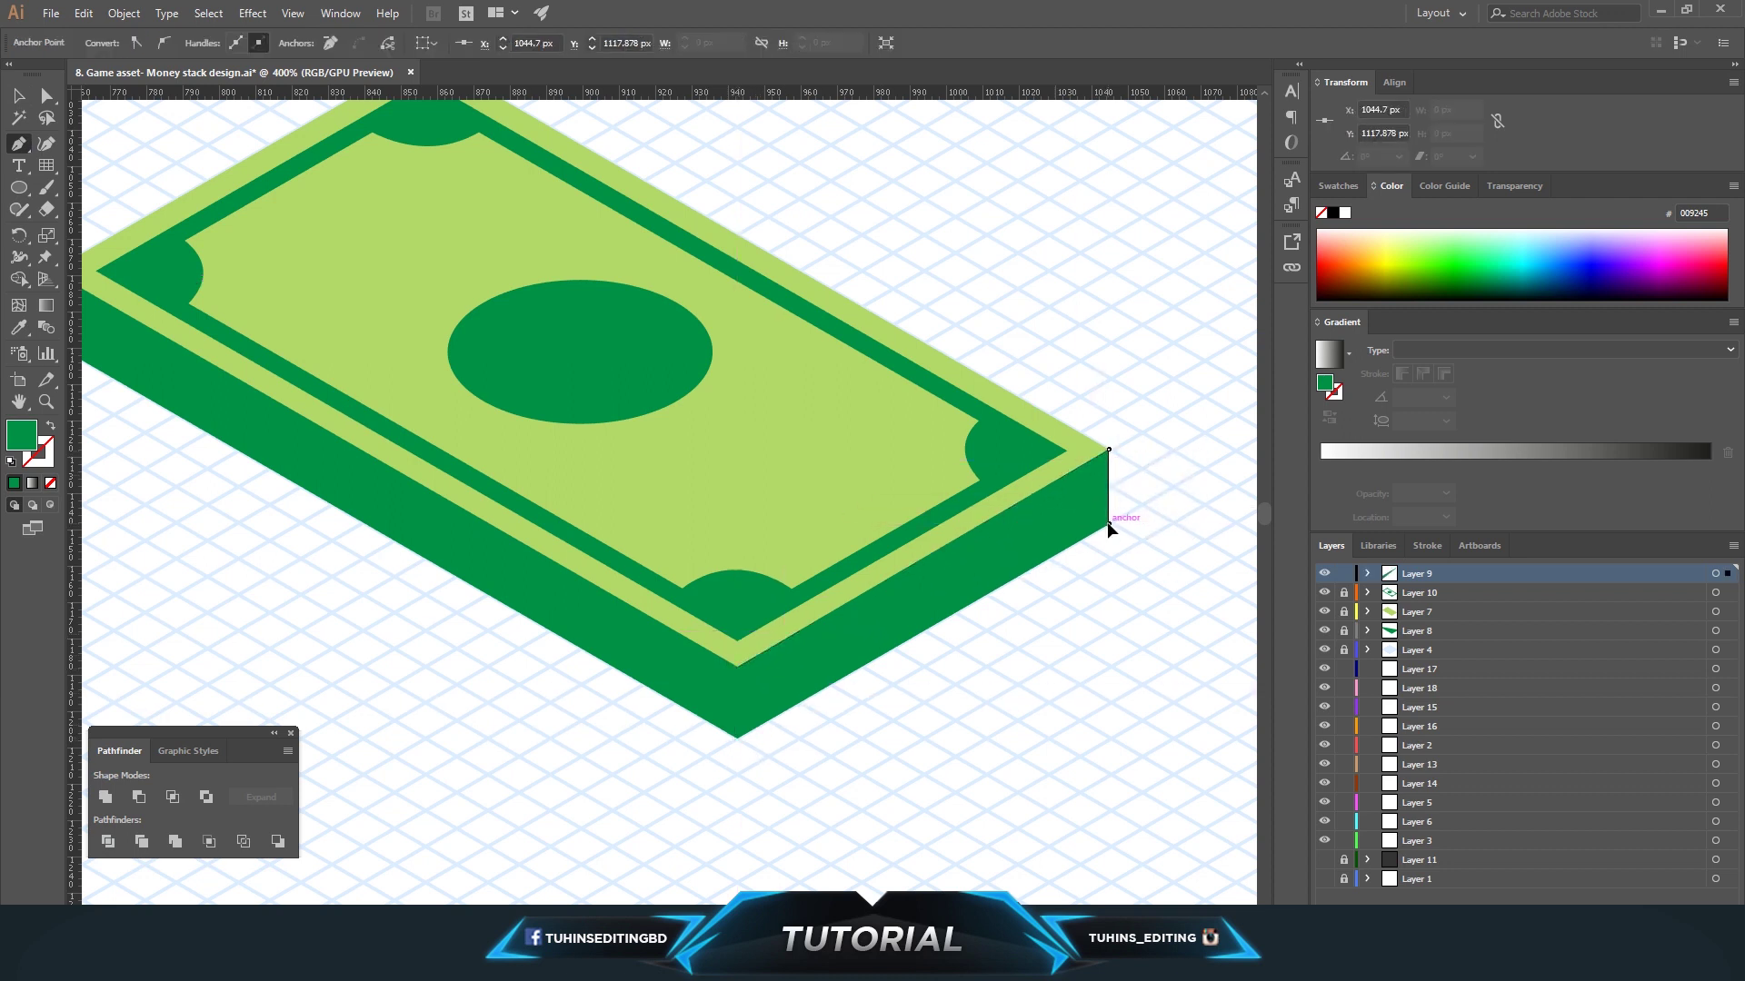
left_click(737, 736)
Fill the right side face with the darker green #037737.
key("i")
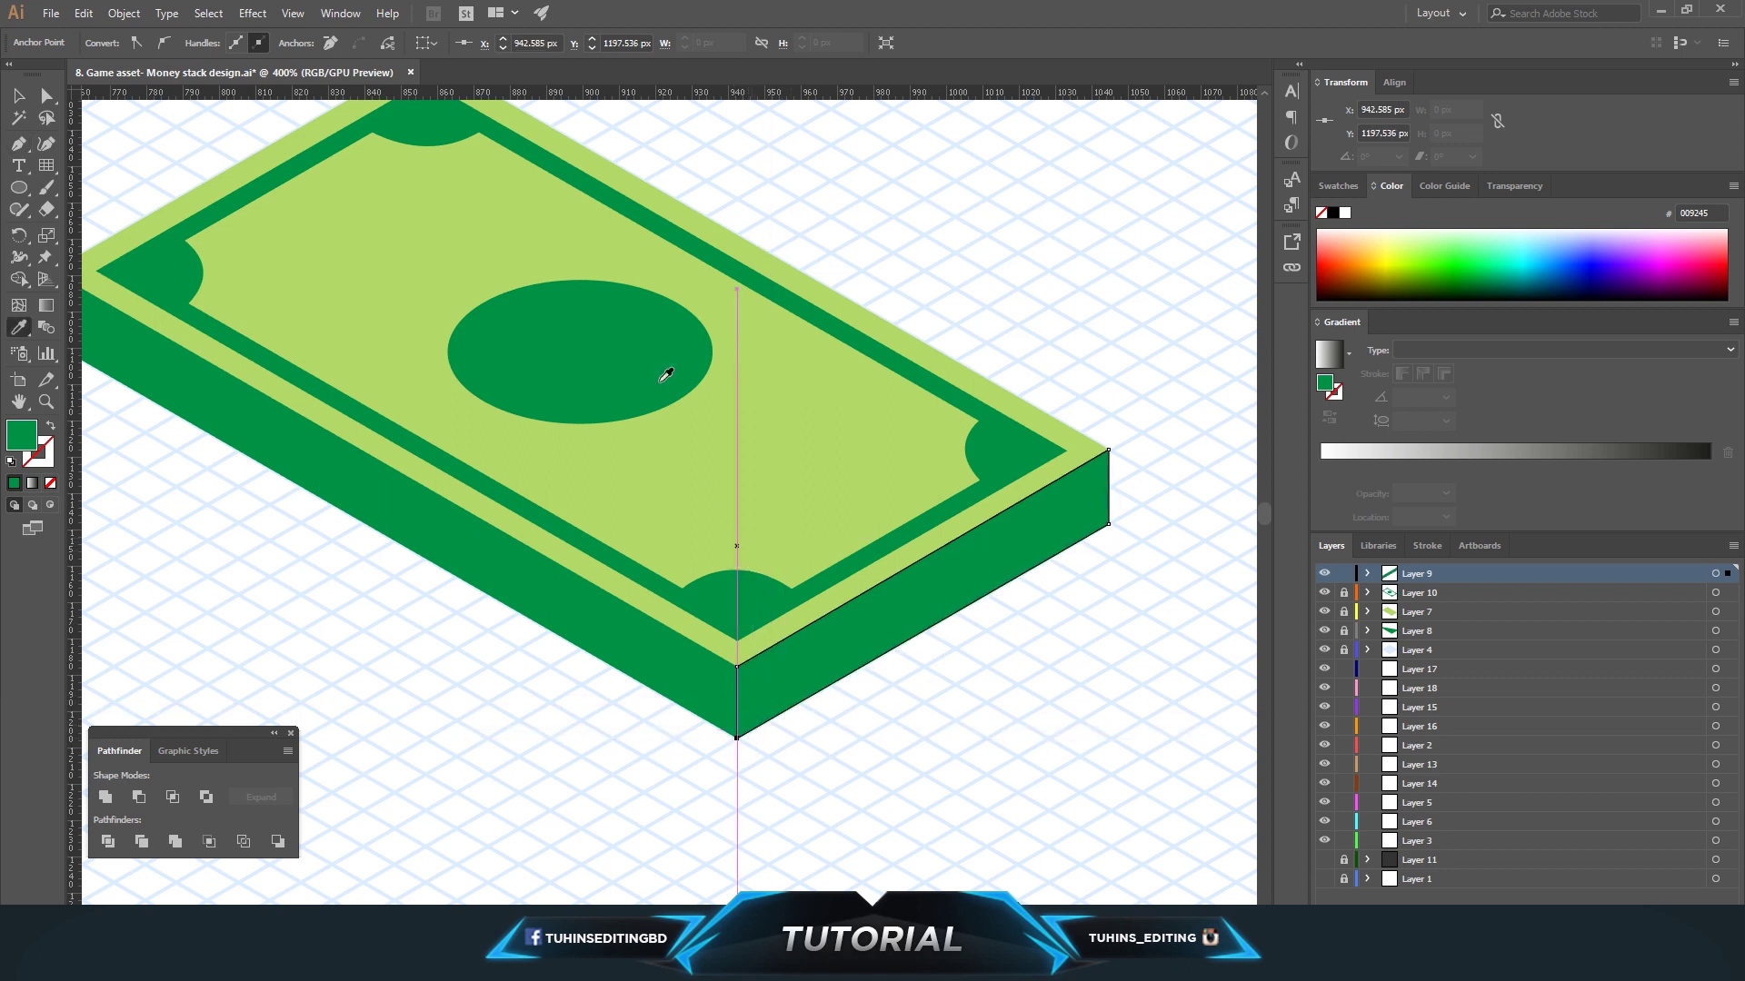
double_click(24, 436)
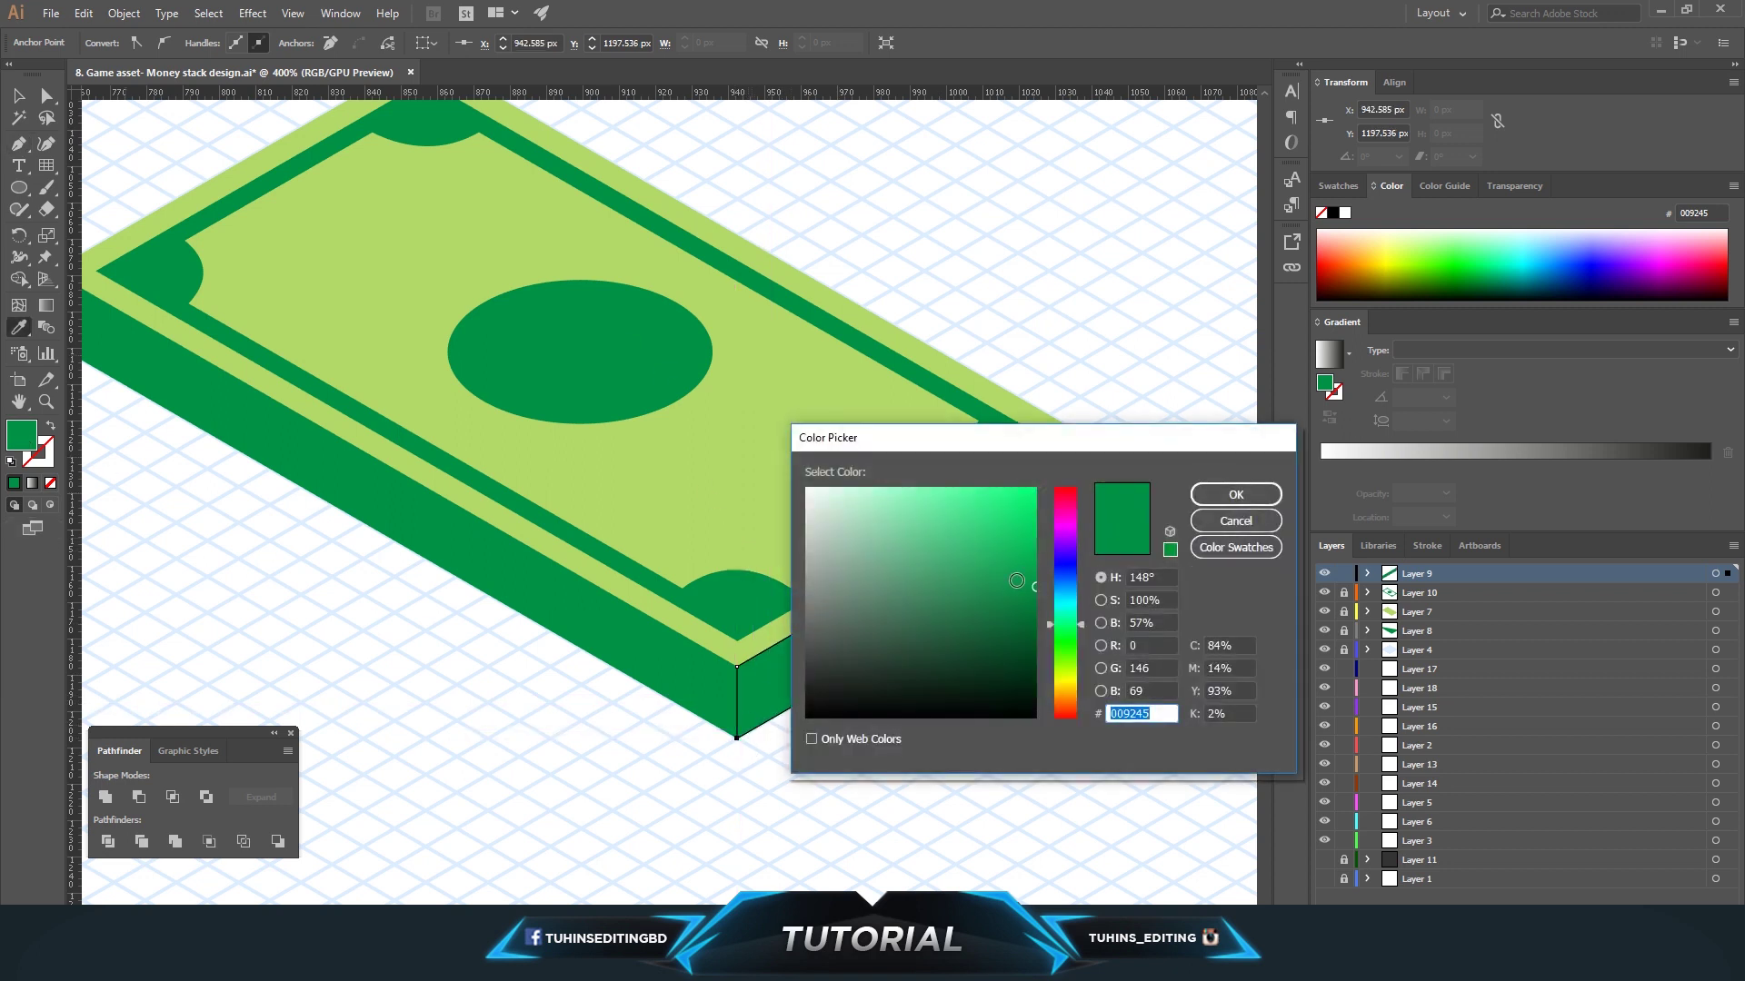
left_click(1236, 495)
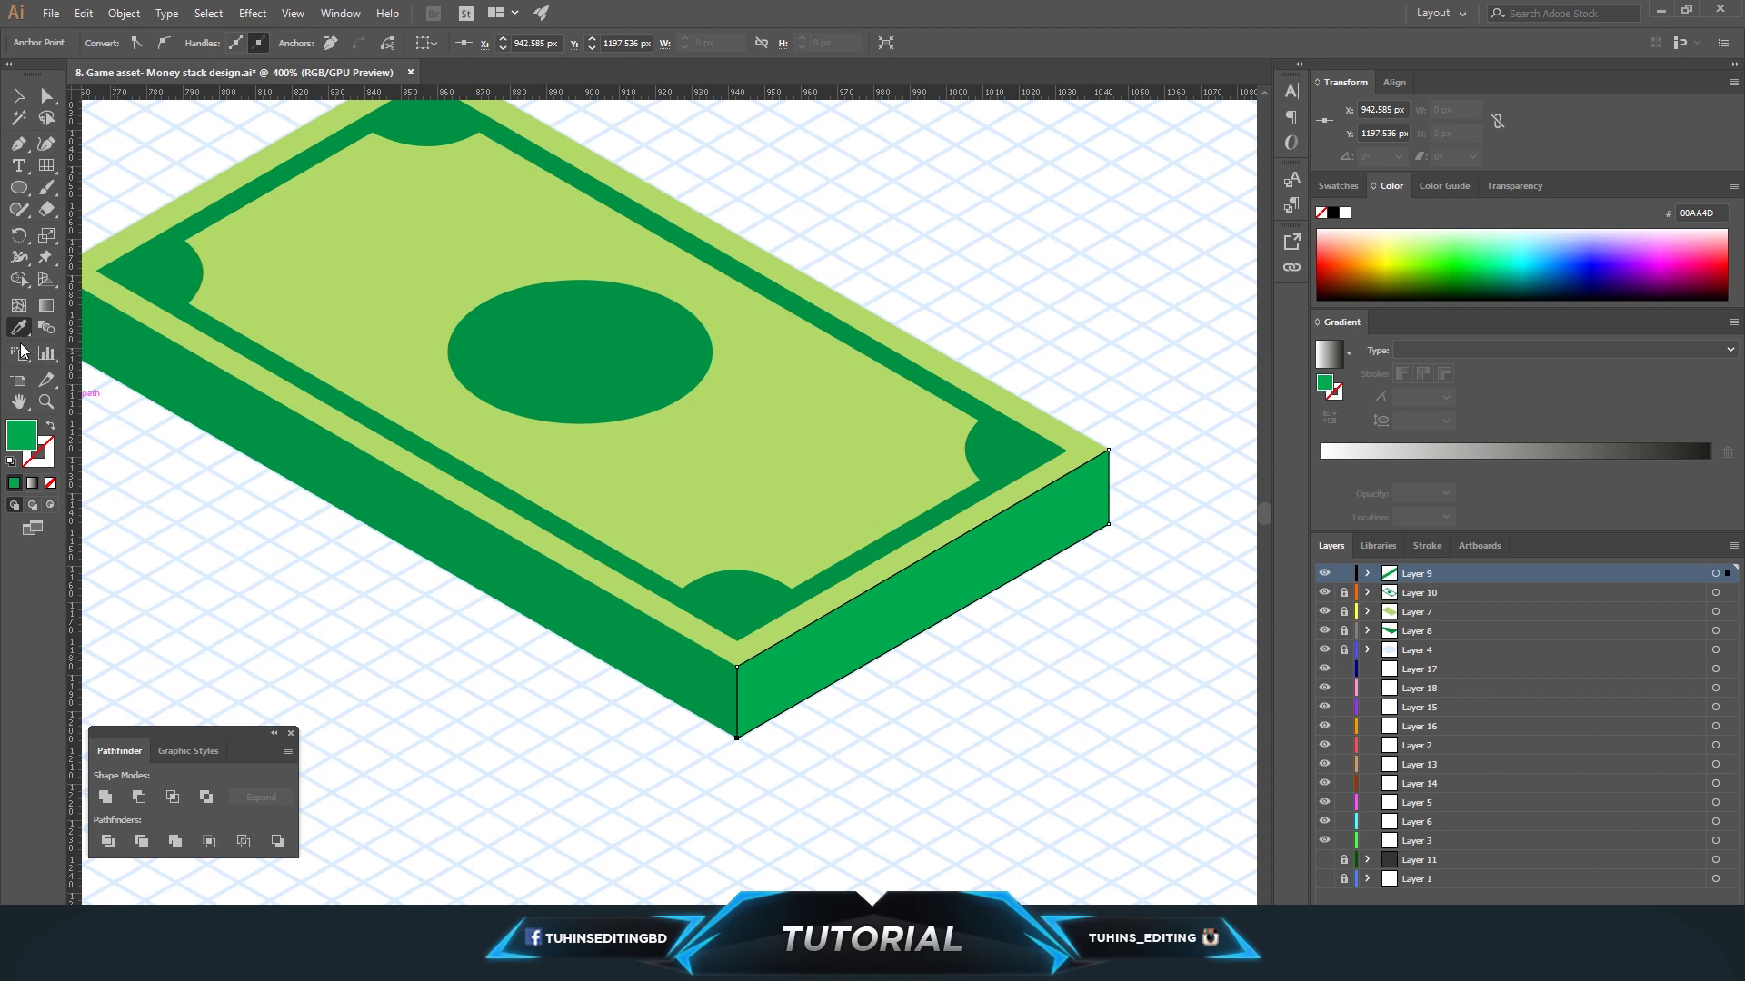
left_click(646, 648)
double_click(23, 436)
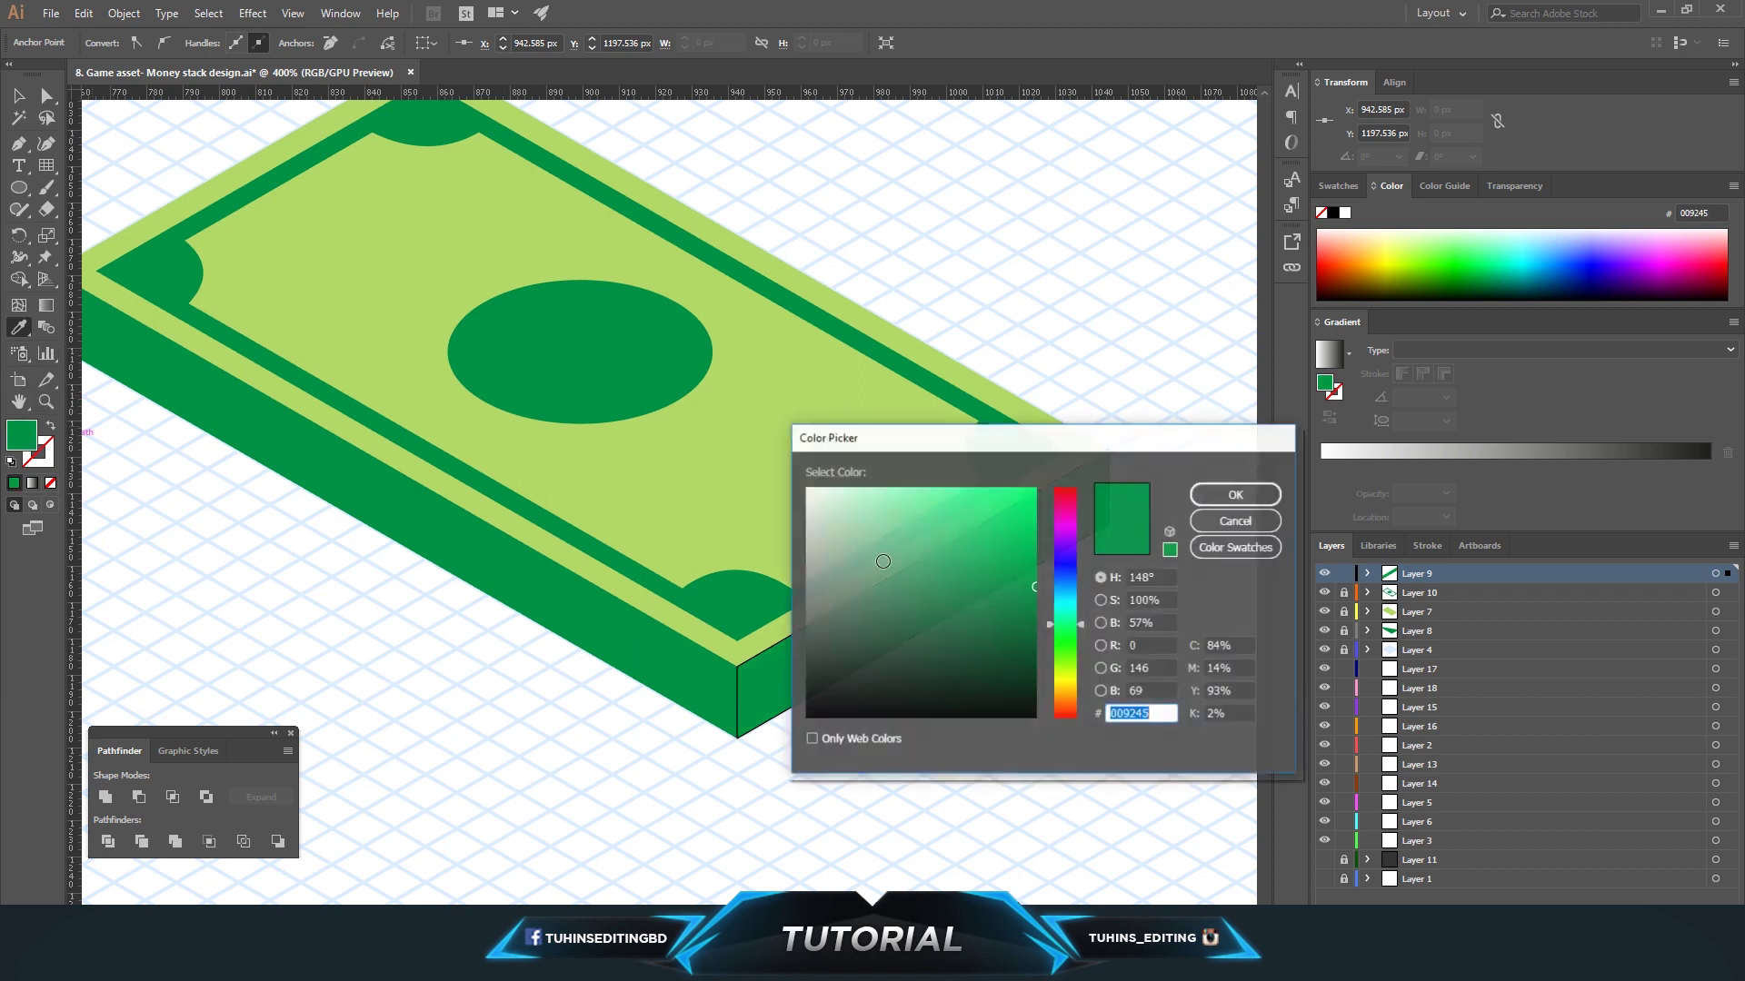
type("037737")
left_click(1235, 494)
key("v")
left_click(1063, 280)
key("ctrl+minus")
key("ctrl+minus")
key("ctrl+minus")
key("ctrl+plus")
key("ctrl+plus")
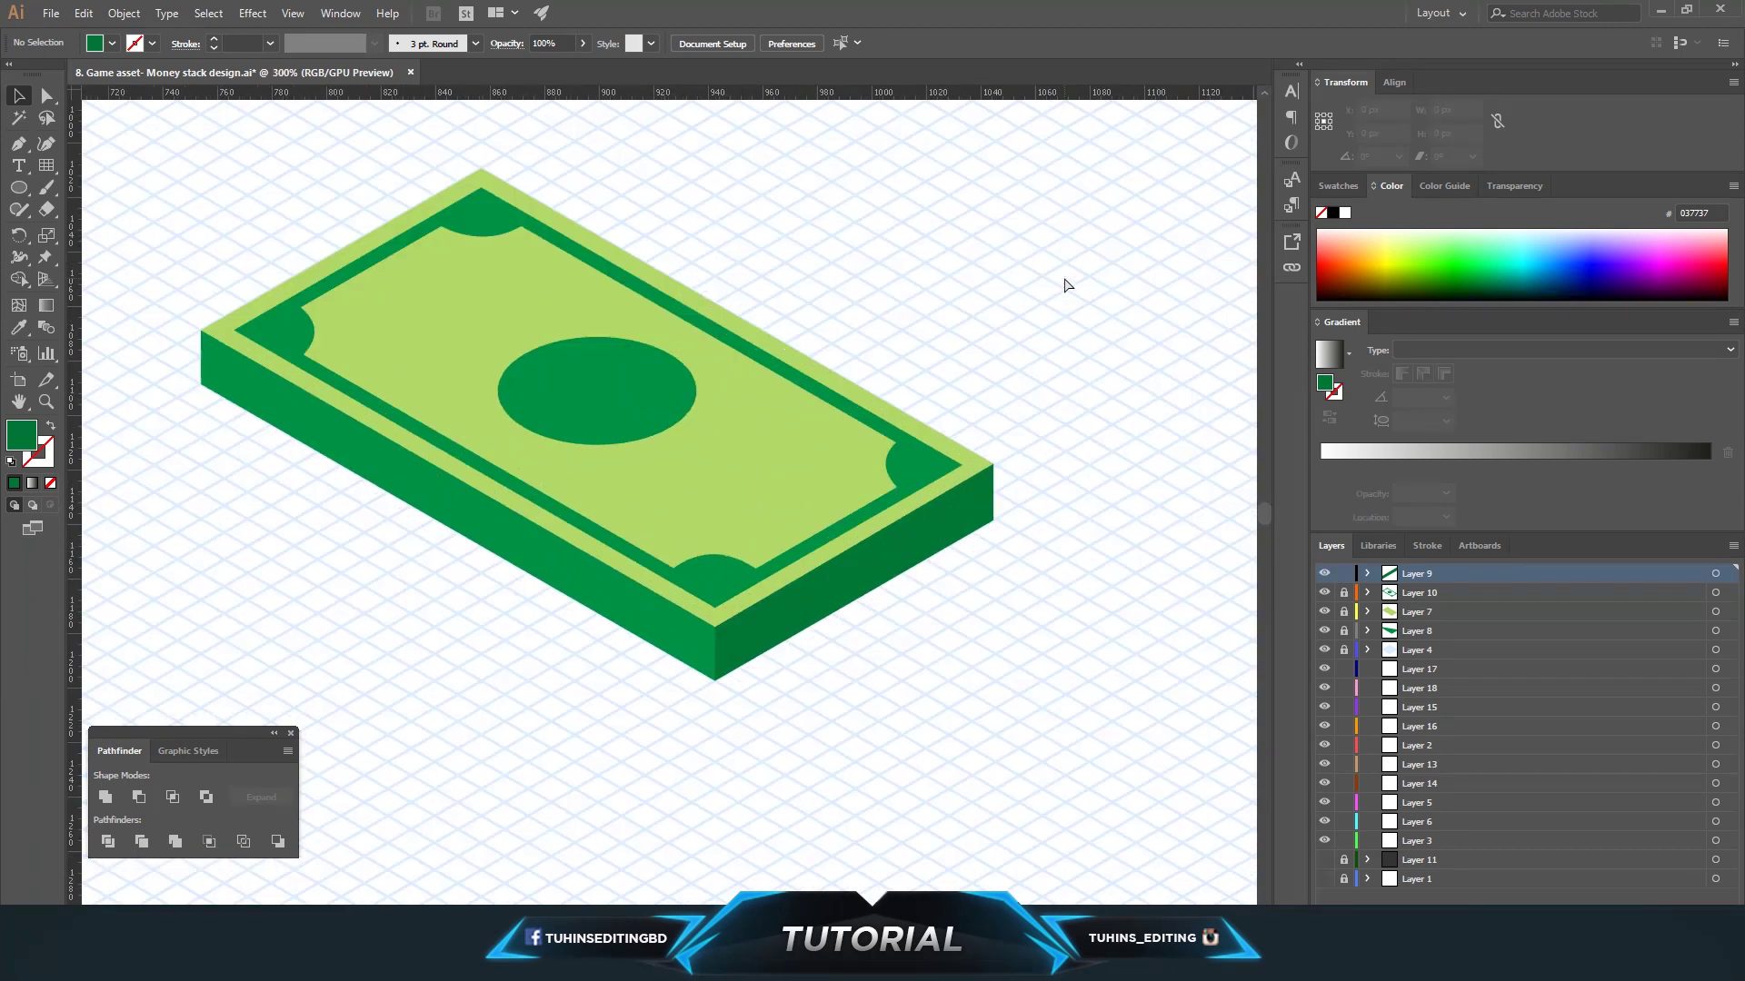
Save the document and move Layer 17 to the top of the layer stack.
left_click(51, 13)
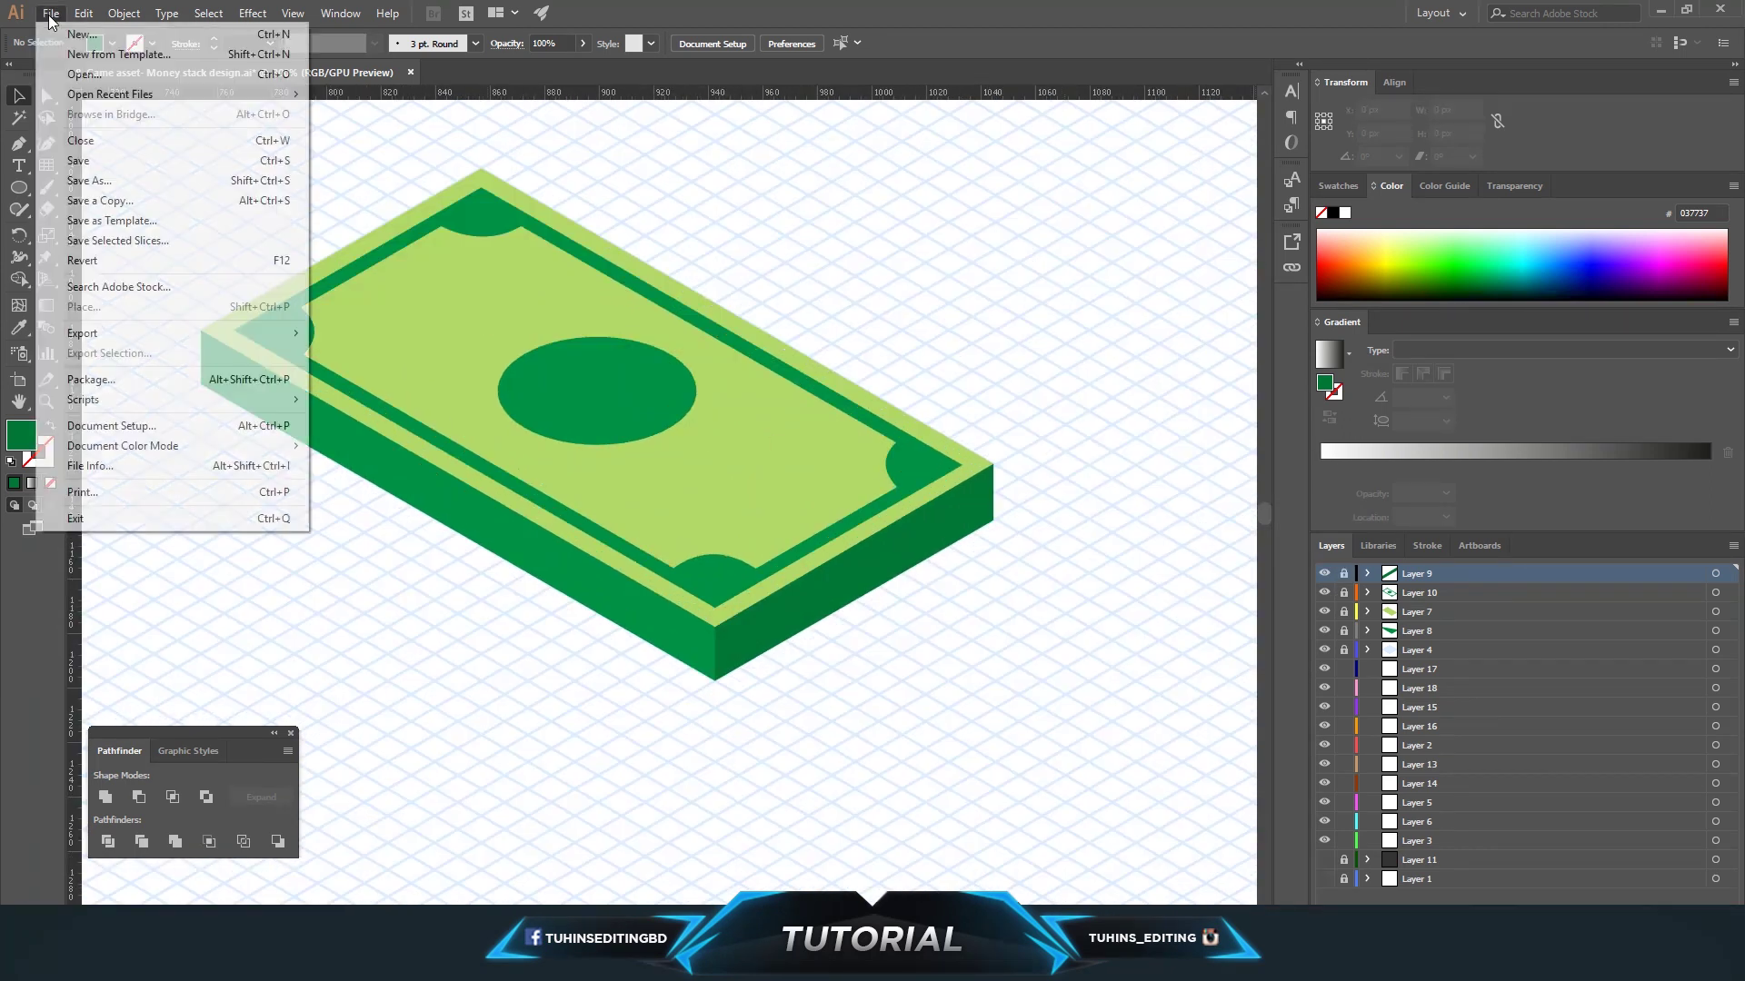
left_click(136, 137)
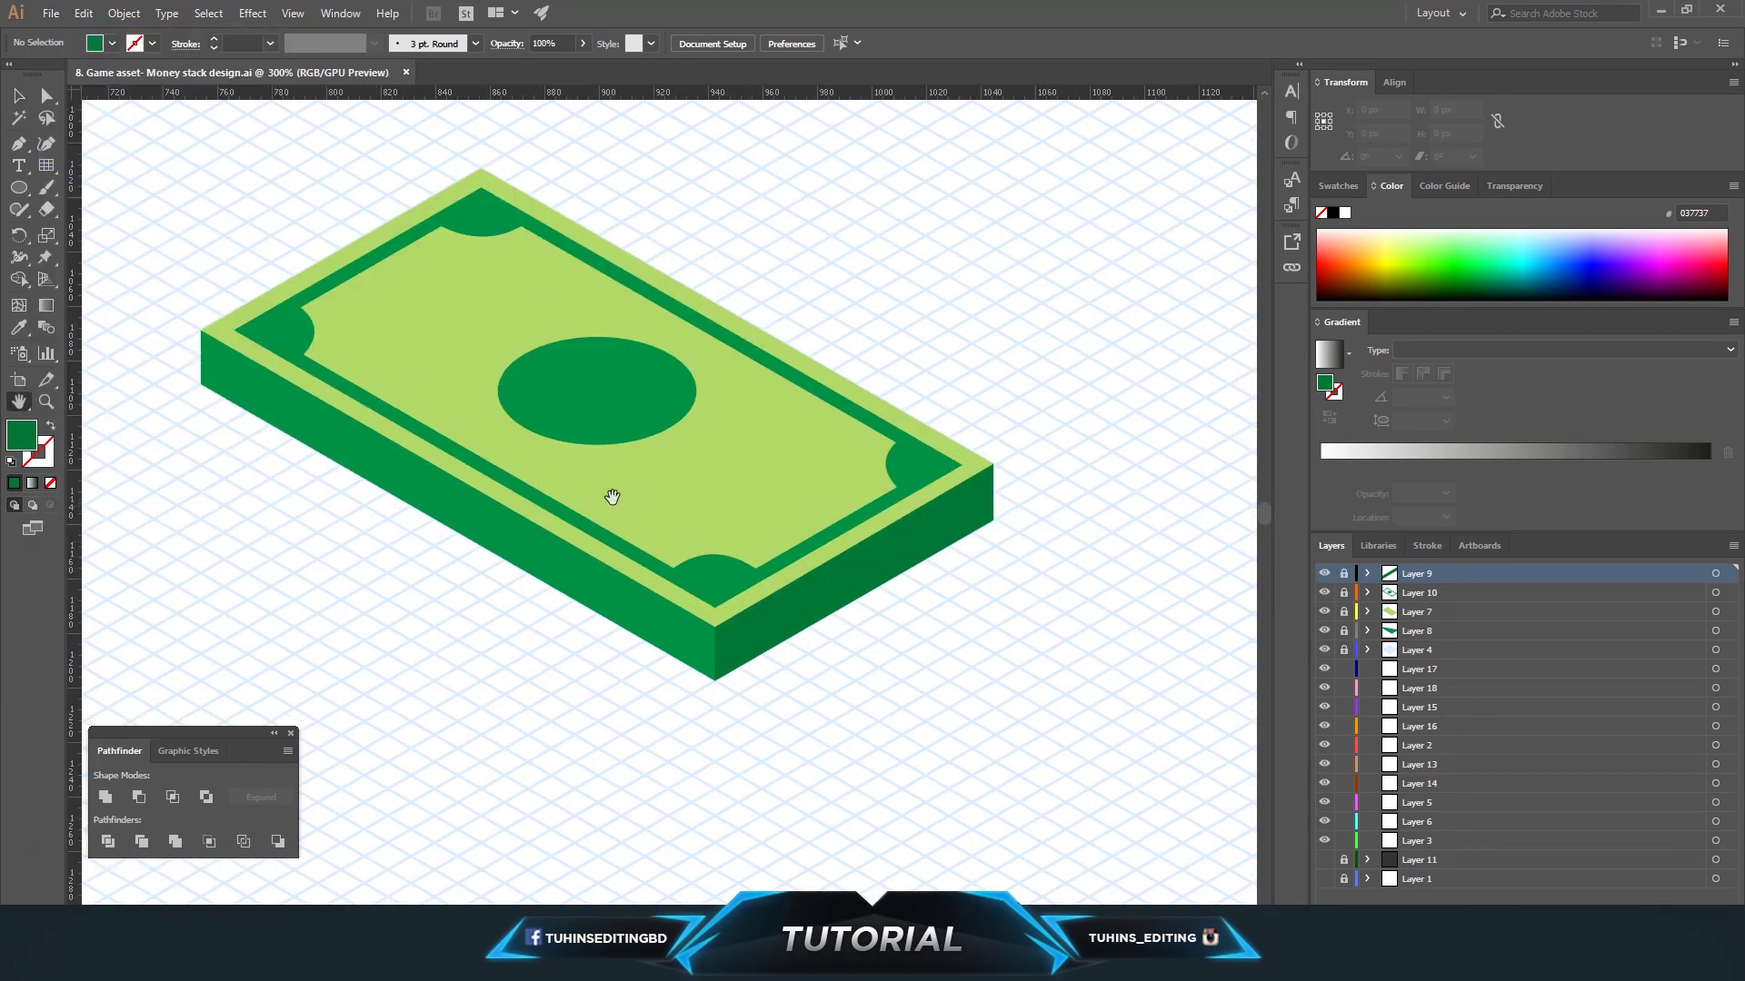
left_click_drag(597, 482, 700, 629)
left_click_drag(1411, 669, 1418, 573)
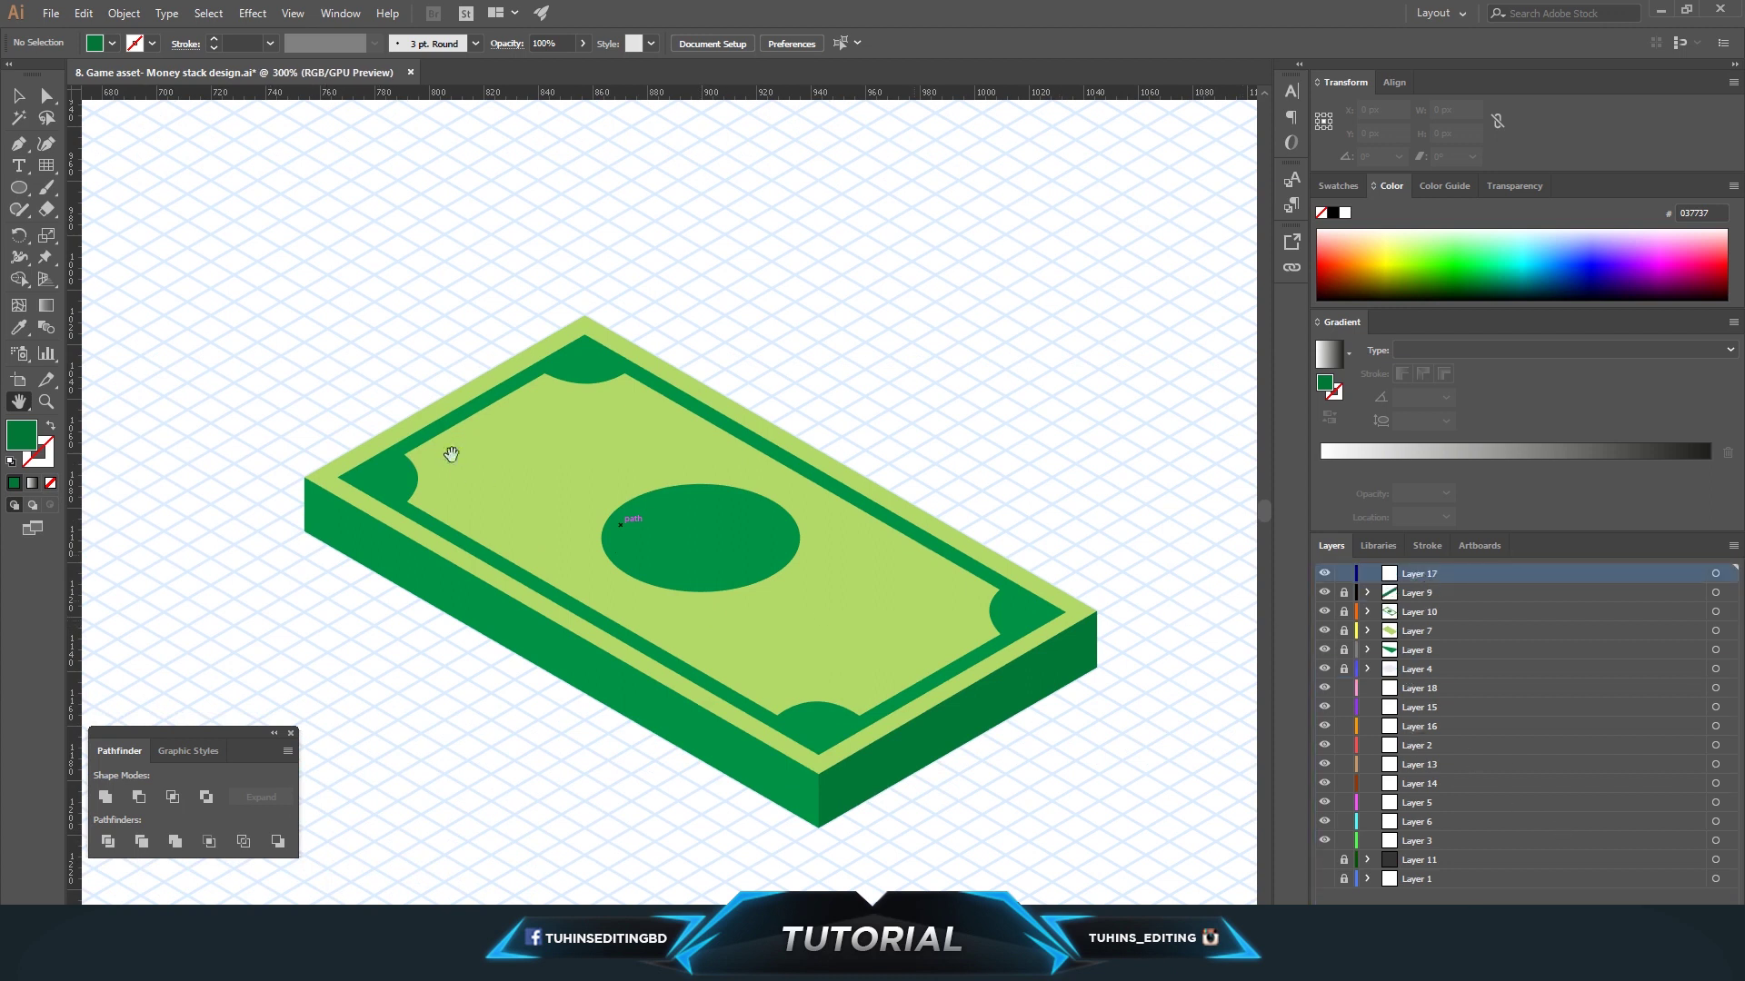
Draw a four-corner panel shape on the bill's long side face.
left_click(16, 145)
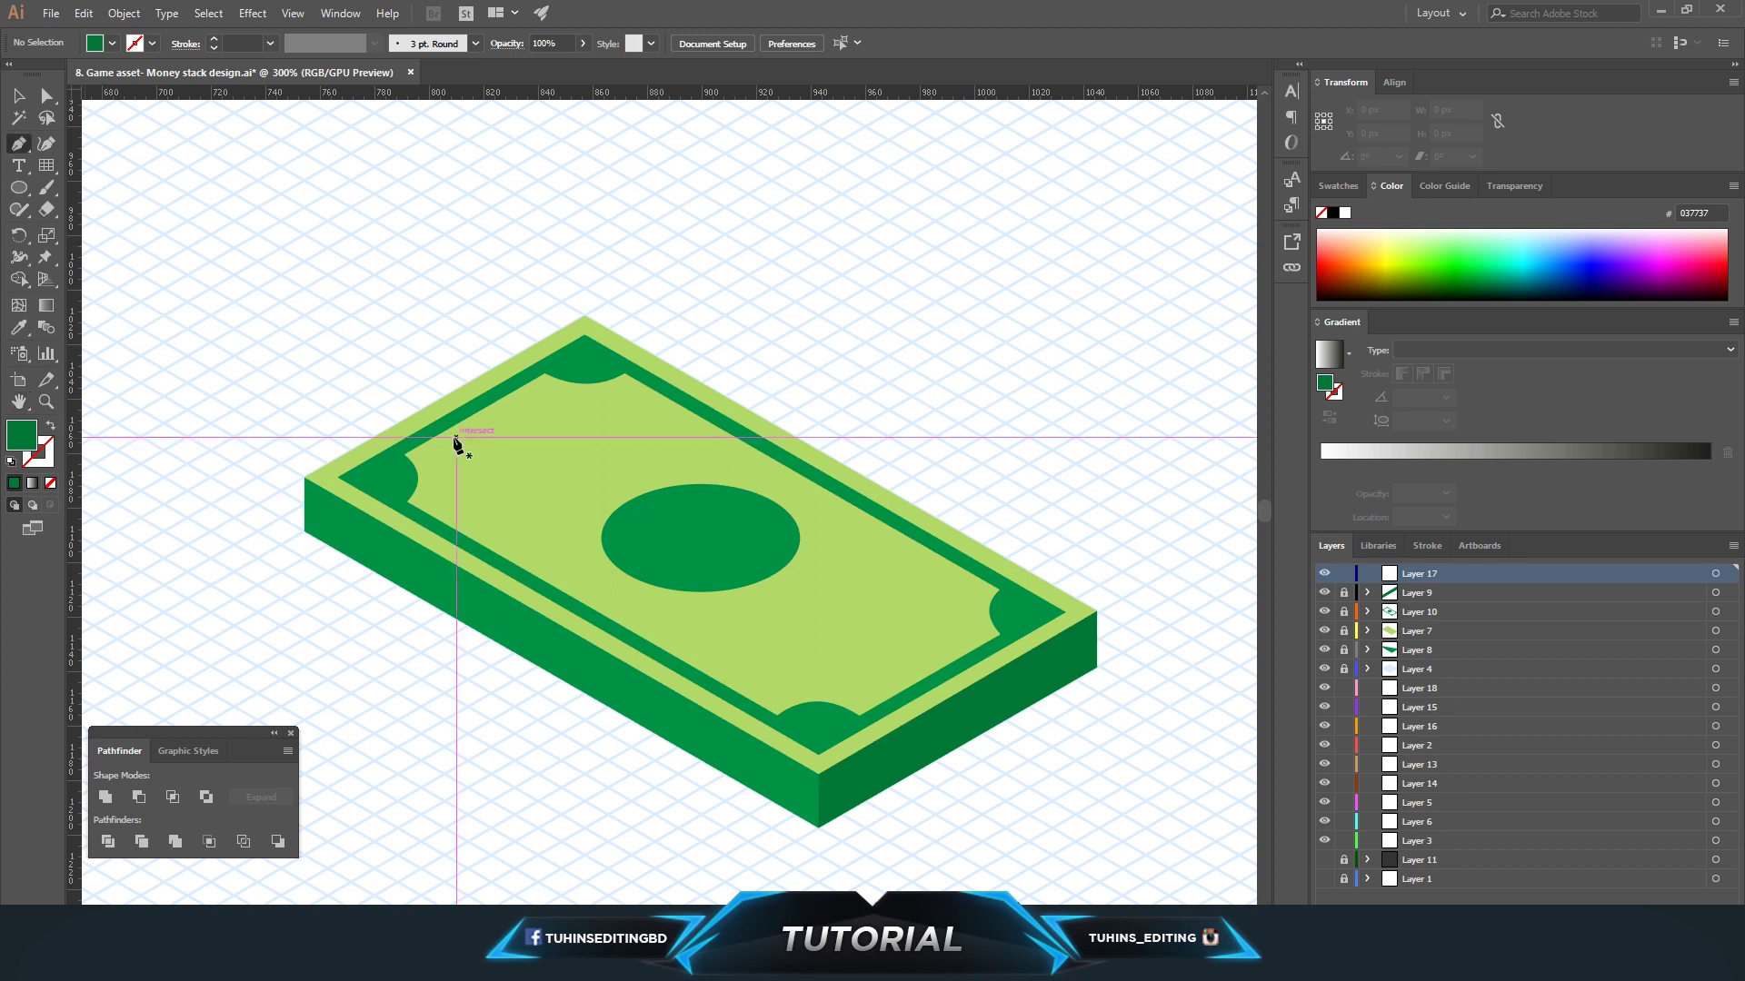
left_click(531, 662)
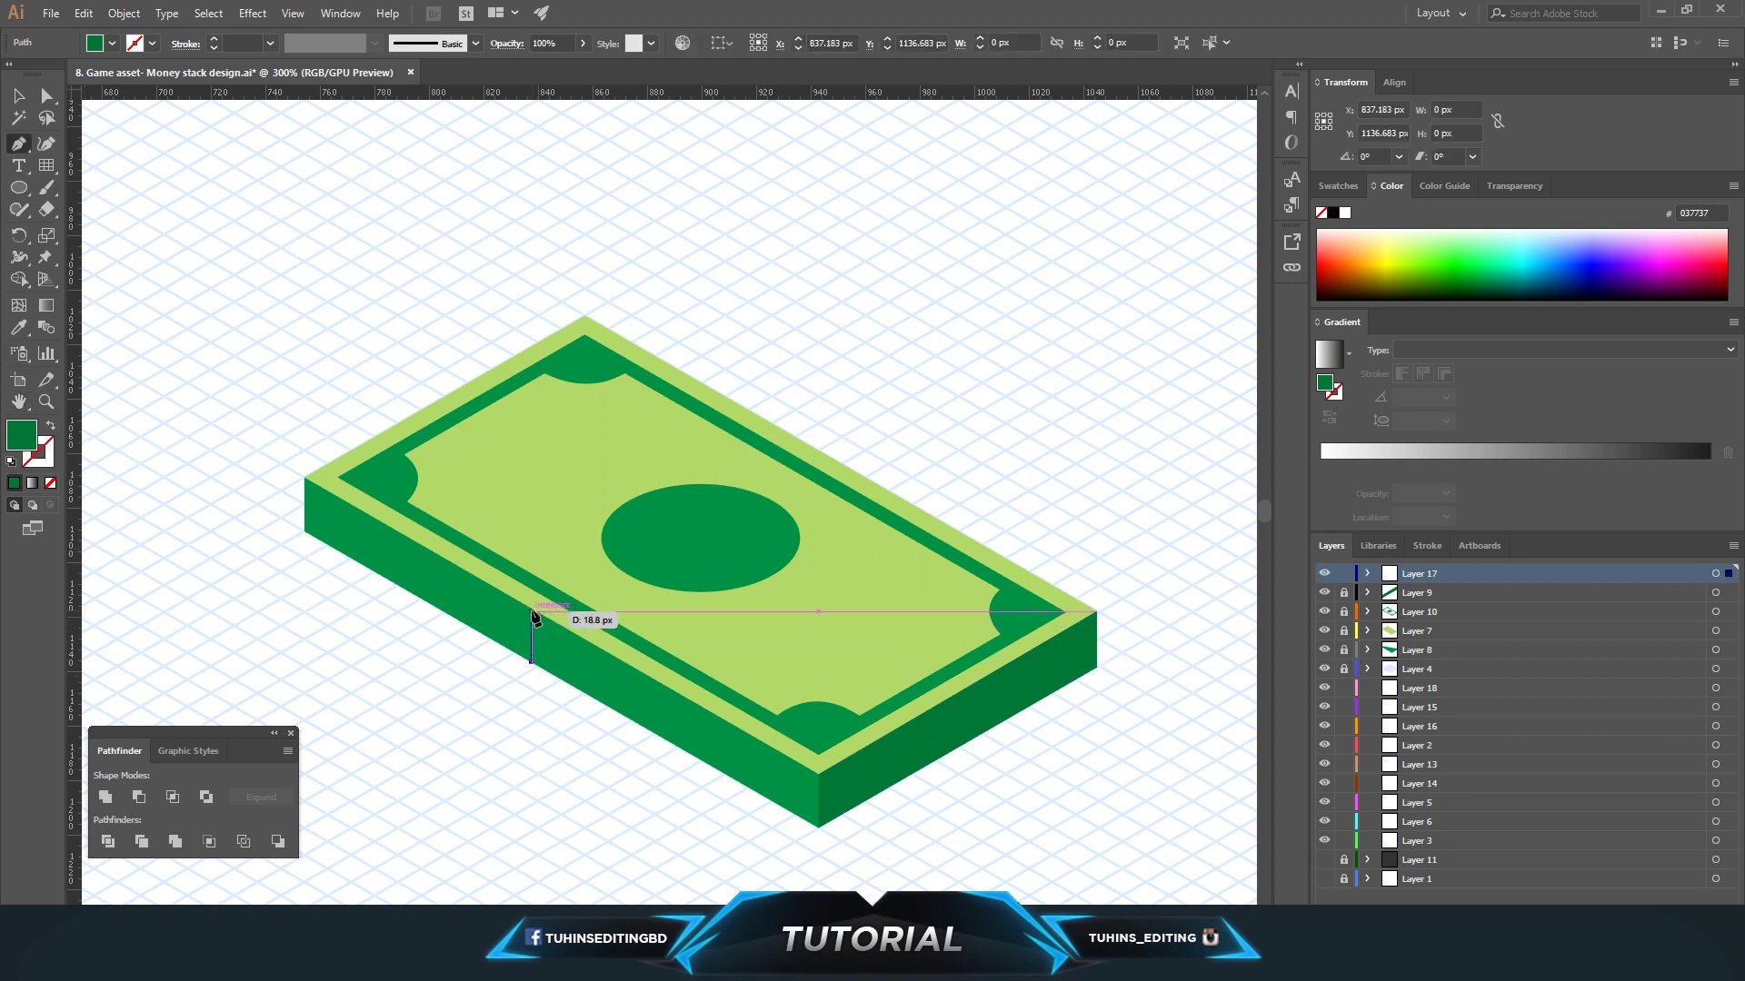
left_click(531, 611)
left_click(610, 654)
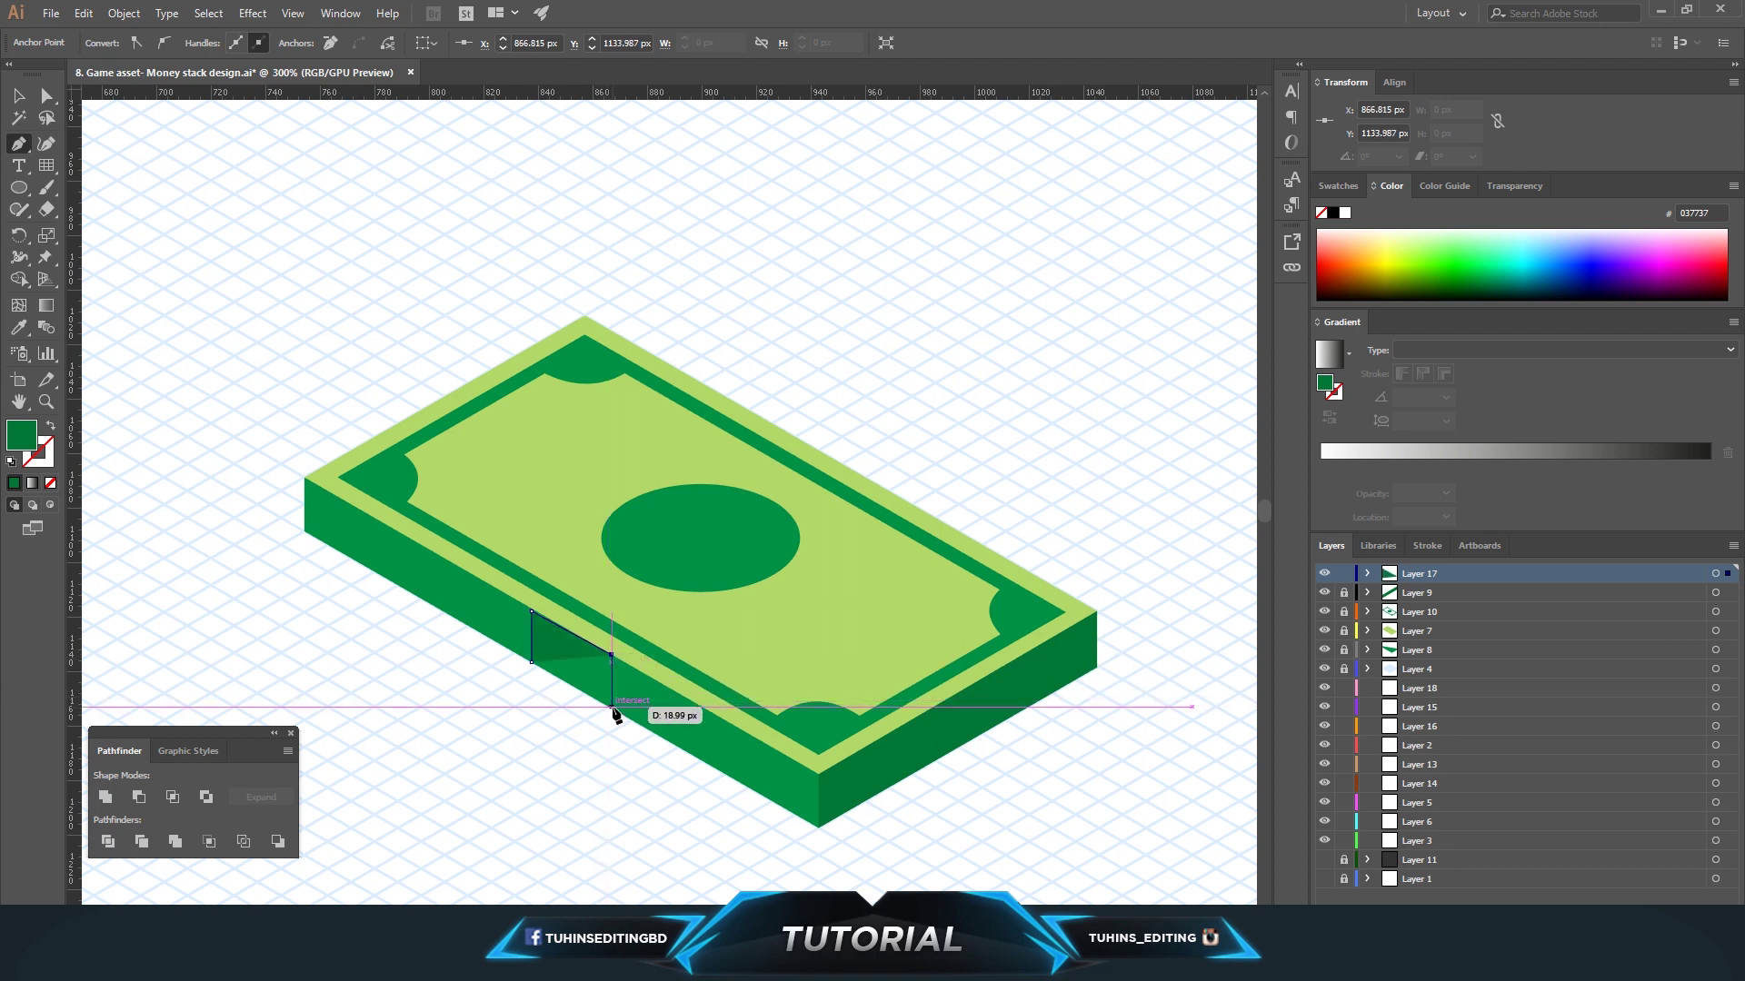
left_click(612, 707)
left_click(533, 664)
key("a")
left_click(382, 661)
left_click(612, 706)
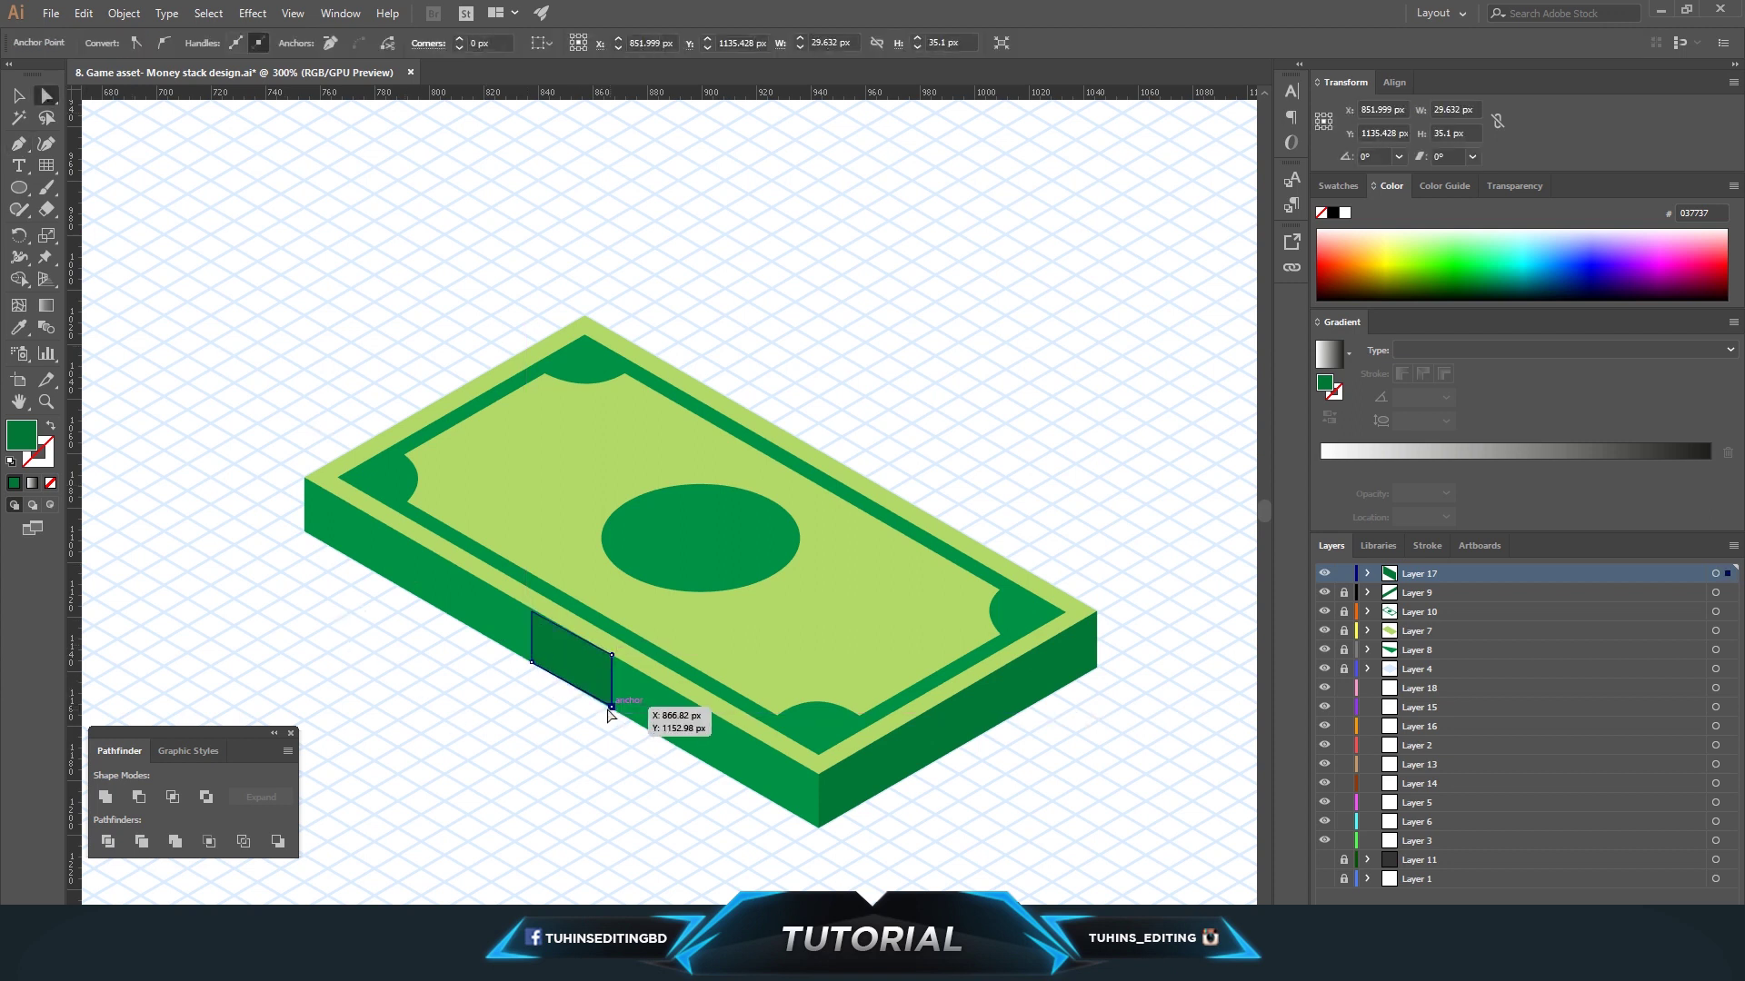
left_click(565, 713)
Snap the panel's bottom-right corner onto the bill's bottom edge.
key("ctrl+plus")
key("z")
left_click(570, 598)
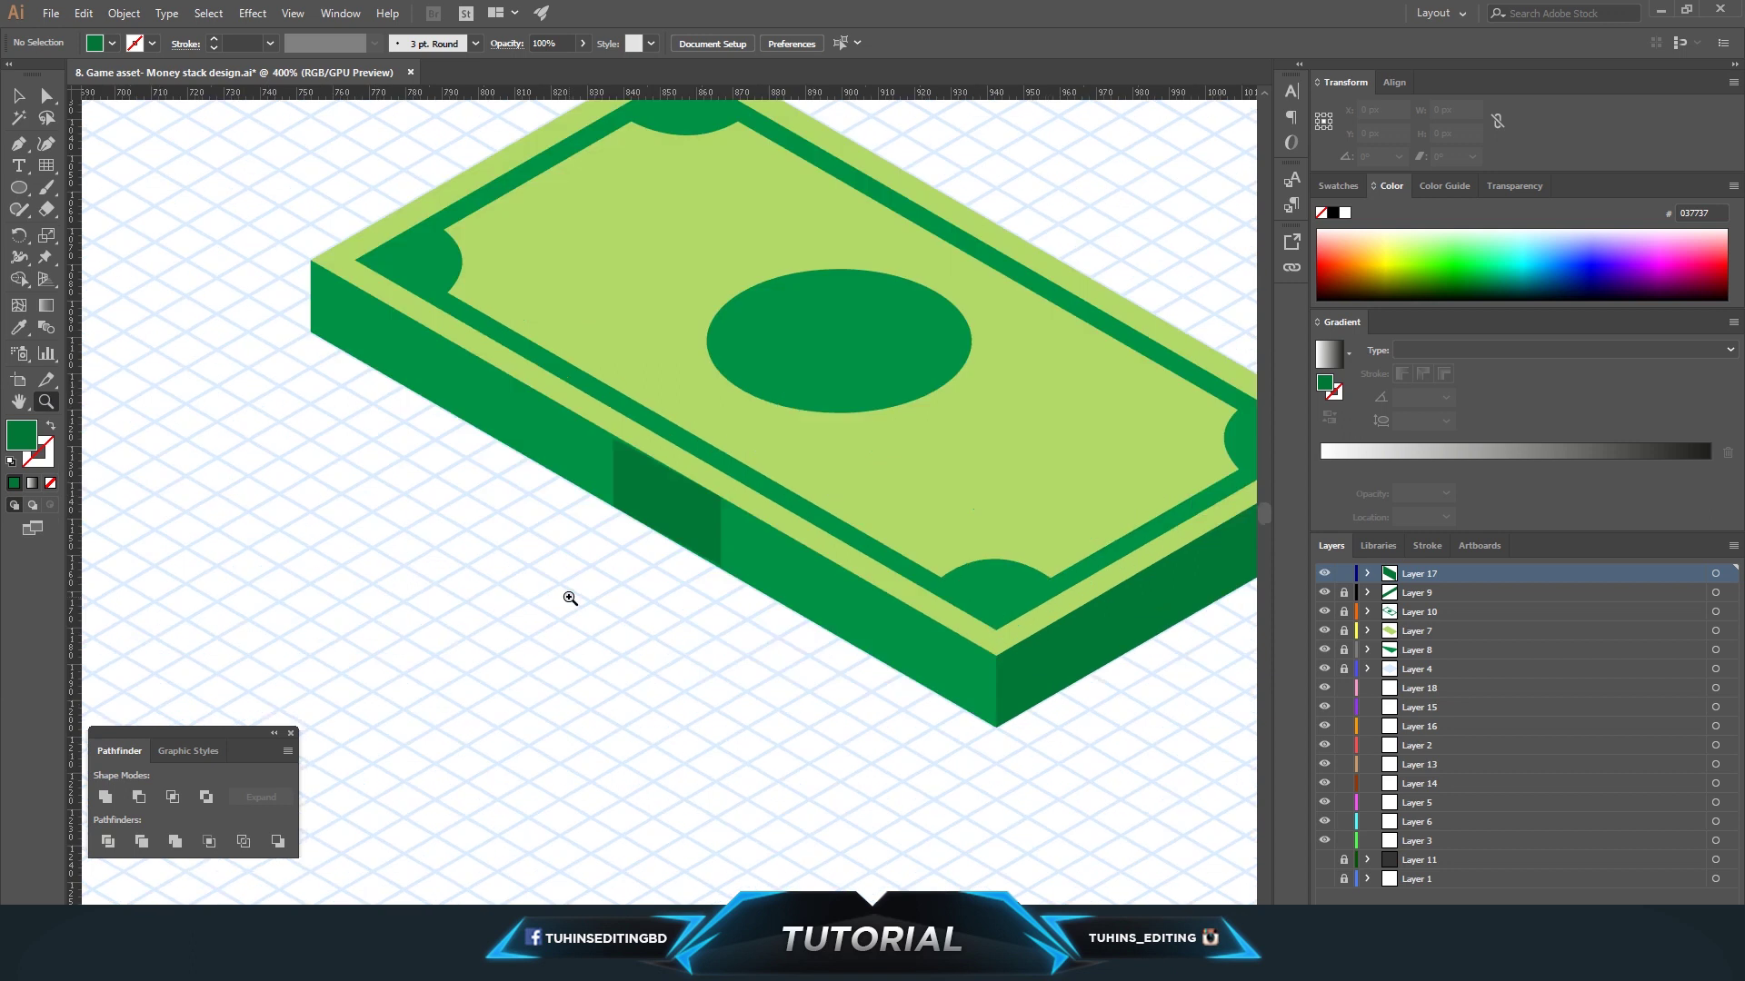
left_click(691, 549)
left_click(673, 513)
left_click(632, 494)
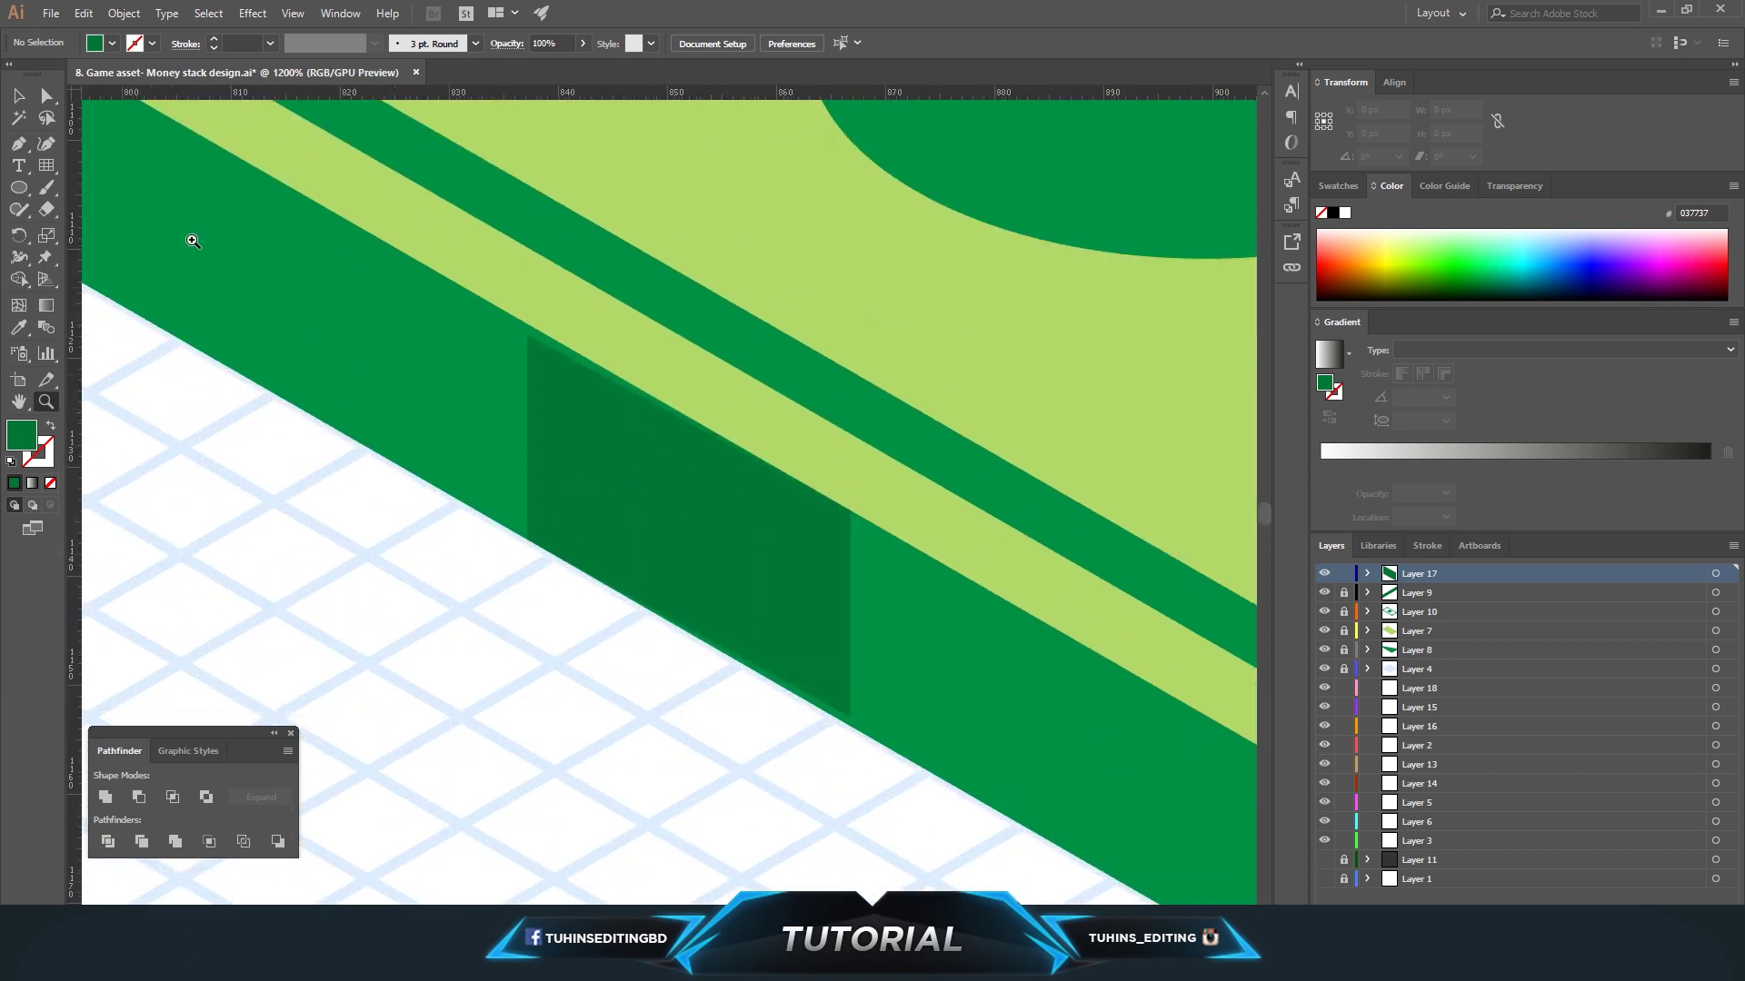
left_click(46, 94)
left_click(728, 631)
left_click_drag(849, 719, 846, 723)
left_click(836, 723)
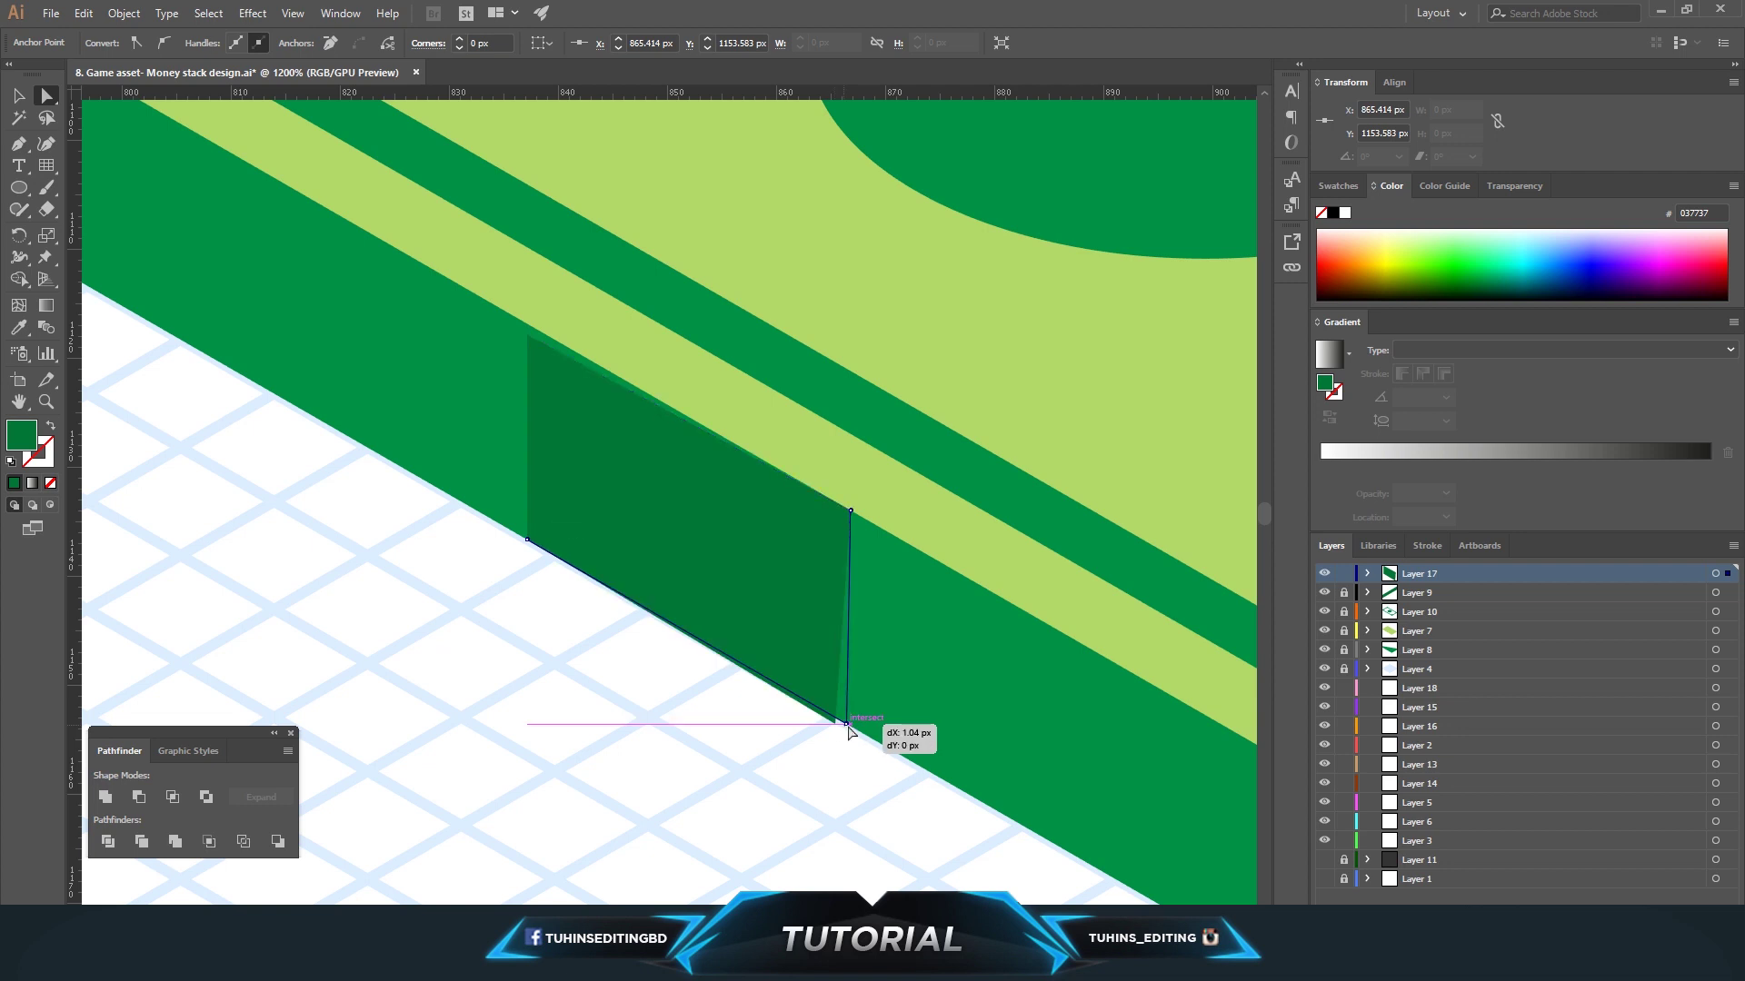
left_click(851, 750)
key("ctrl+minus")
key("ctrl+minus")
key("ctrl+minus")
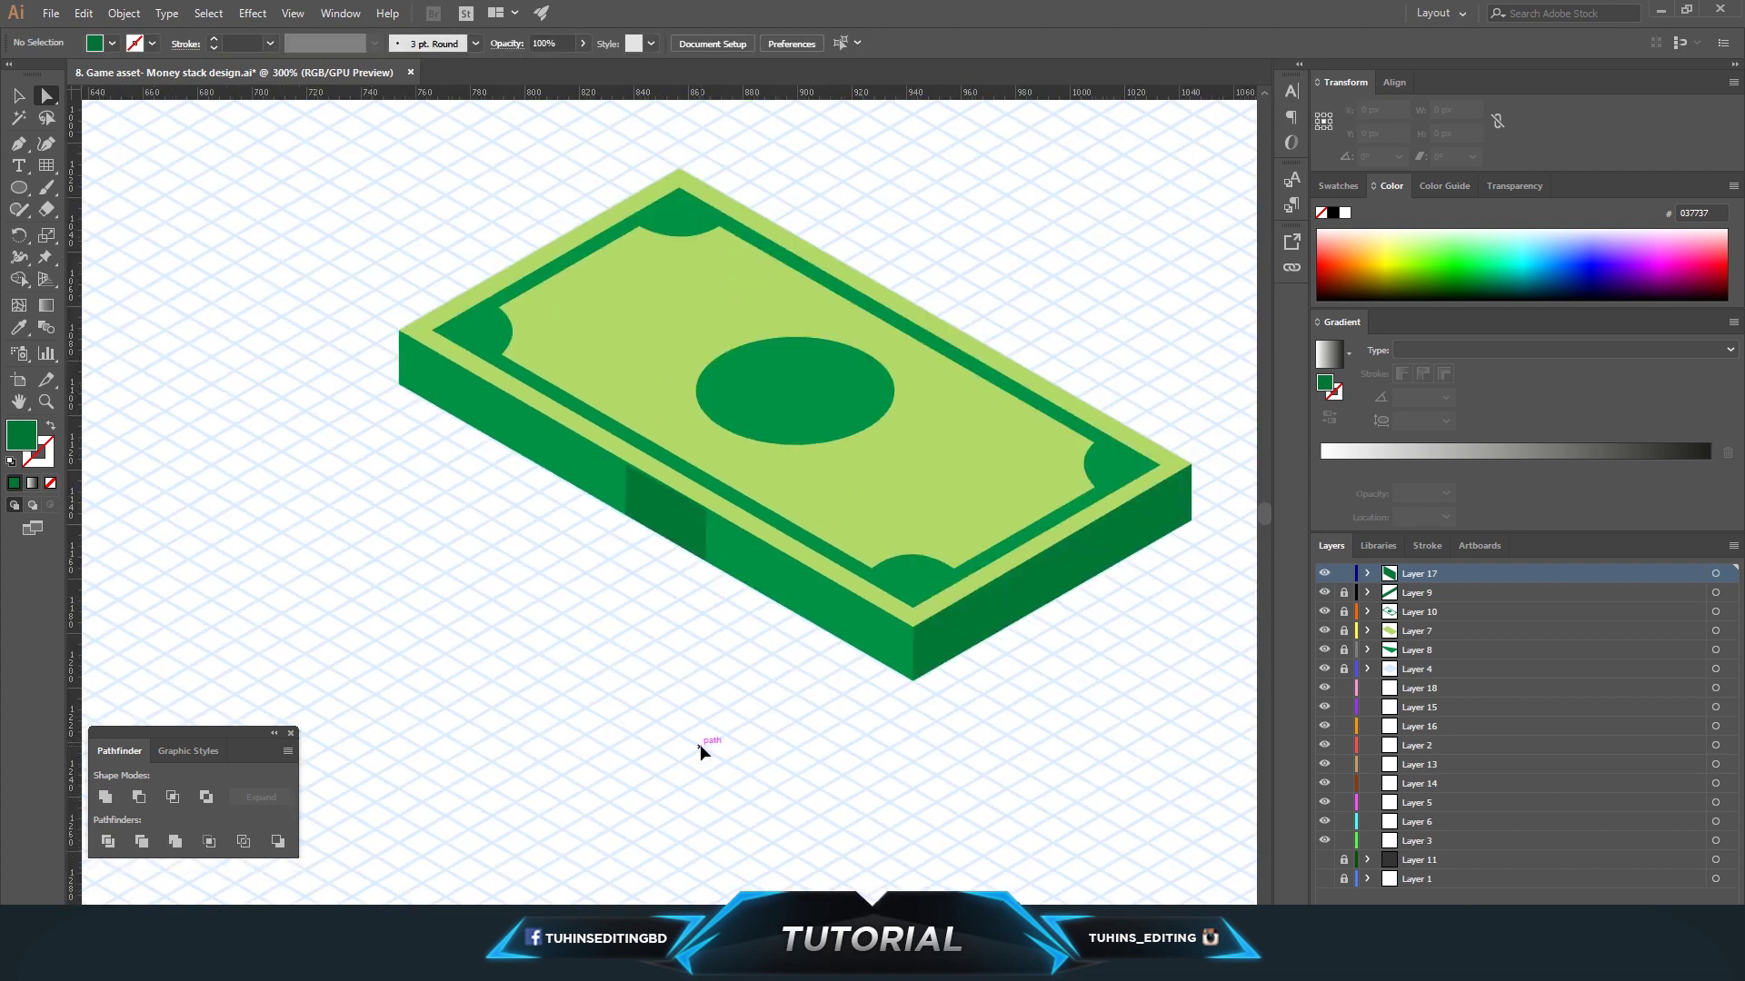
scroll(700, 750, "up", 3)
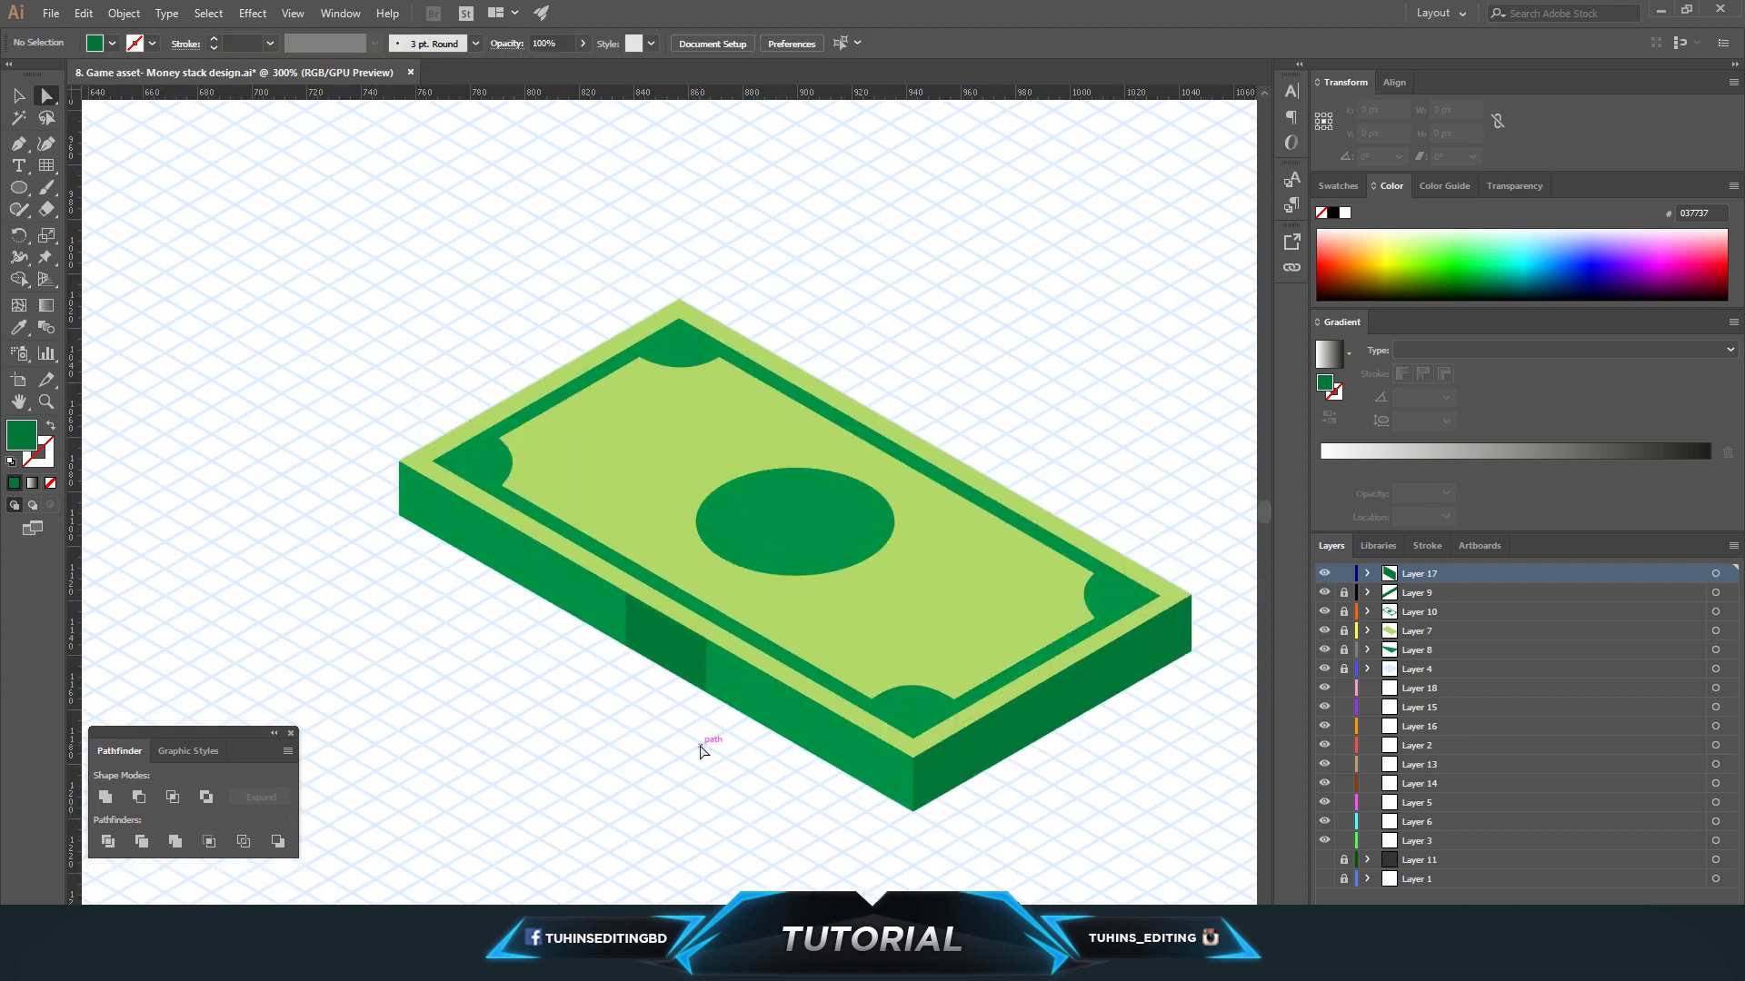
left_click(674, 653)
Fill the side patch with pale peach #FFCB8D.
left_click(112, 44)
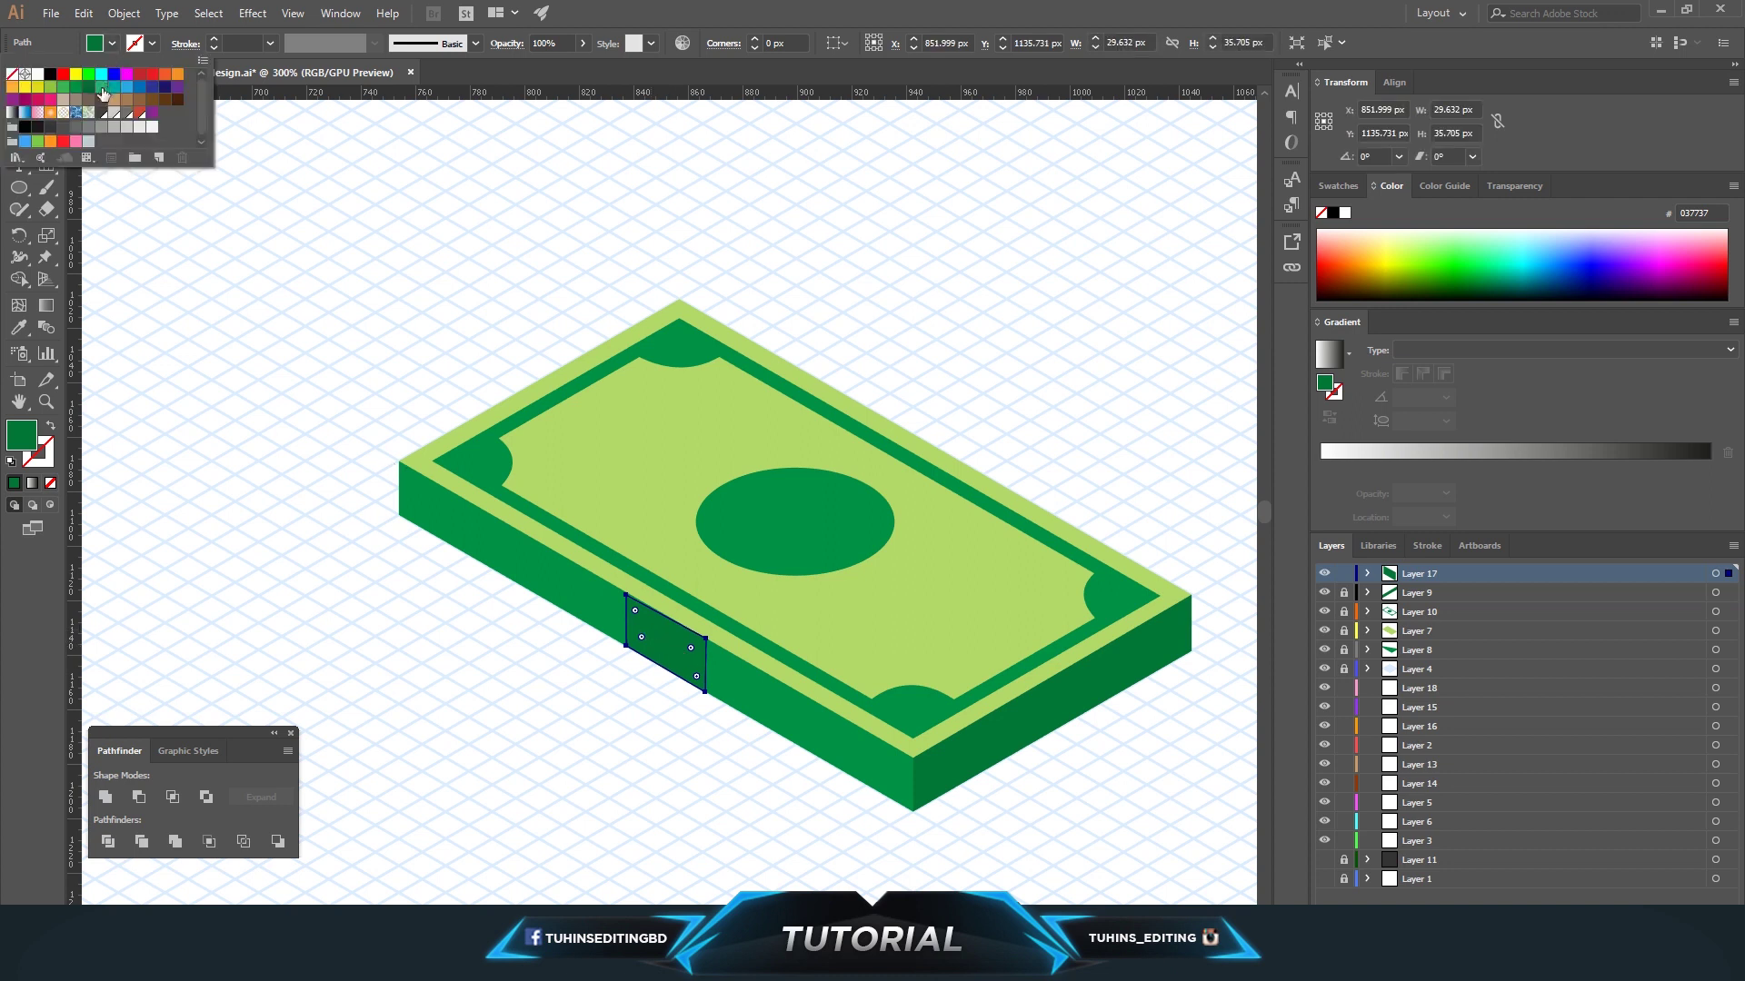
left_click(38, 89)
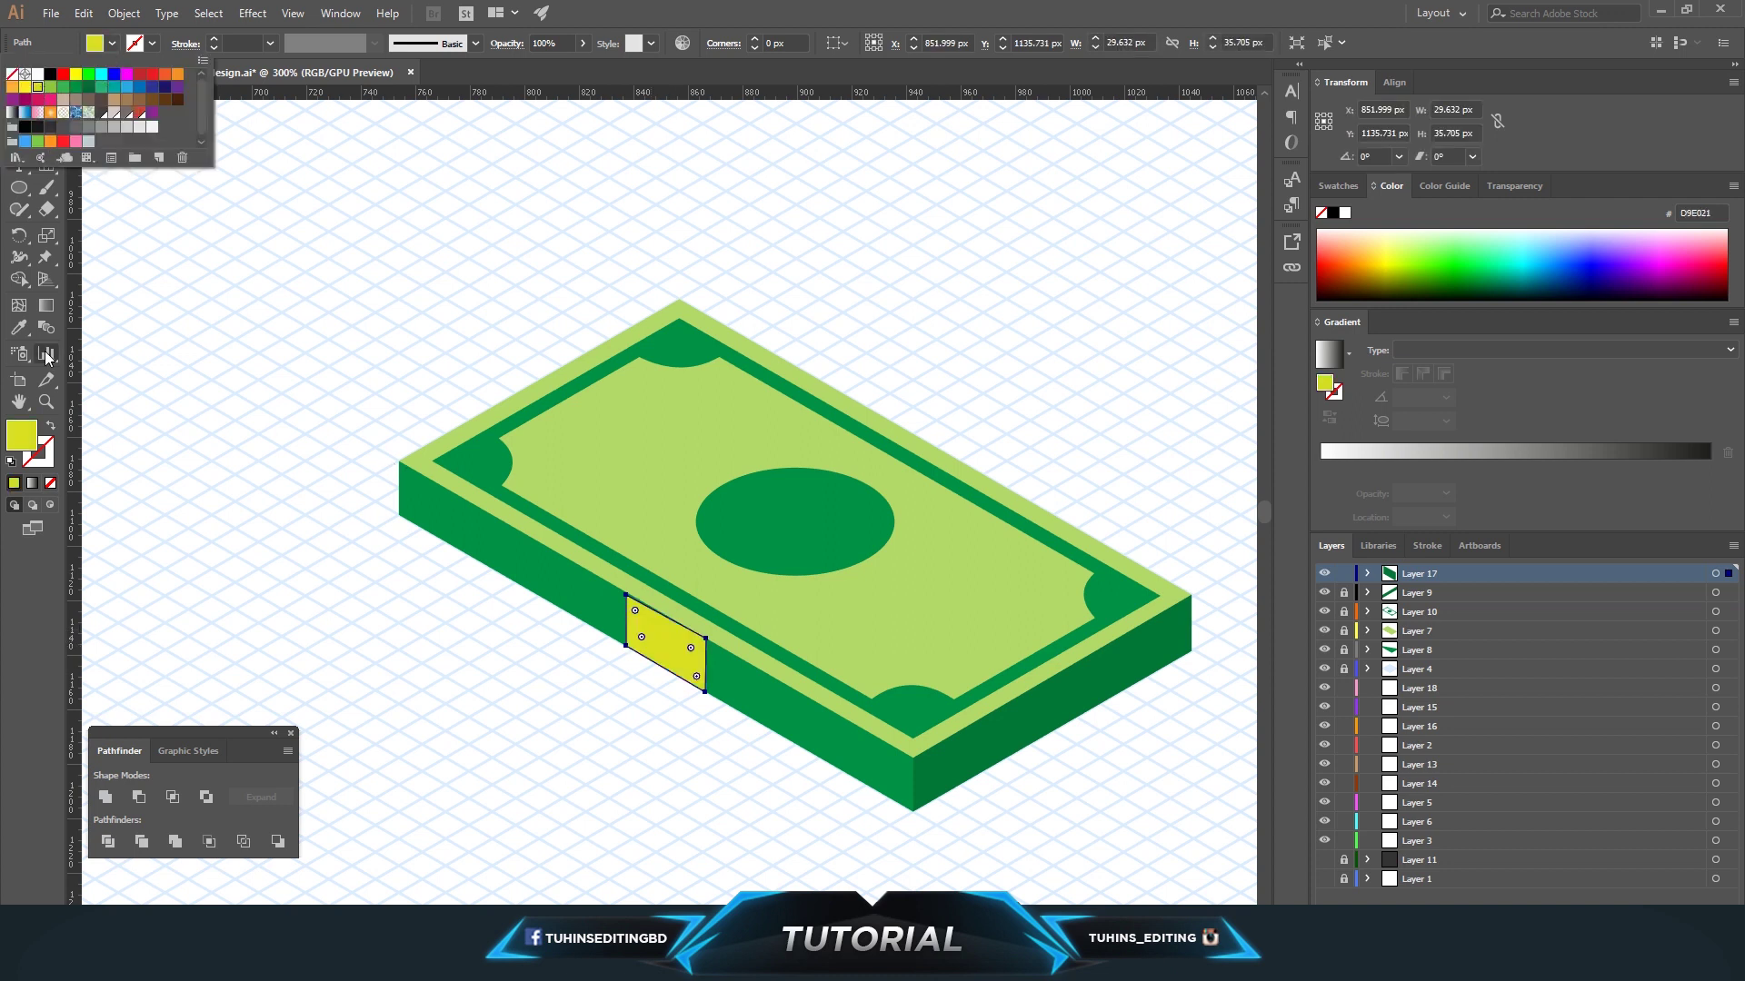
double_click(24, 436)
left_click_drag(1061, 667, 1063, 699)
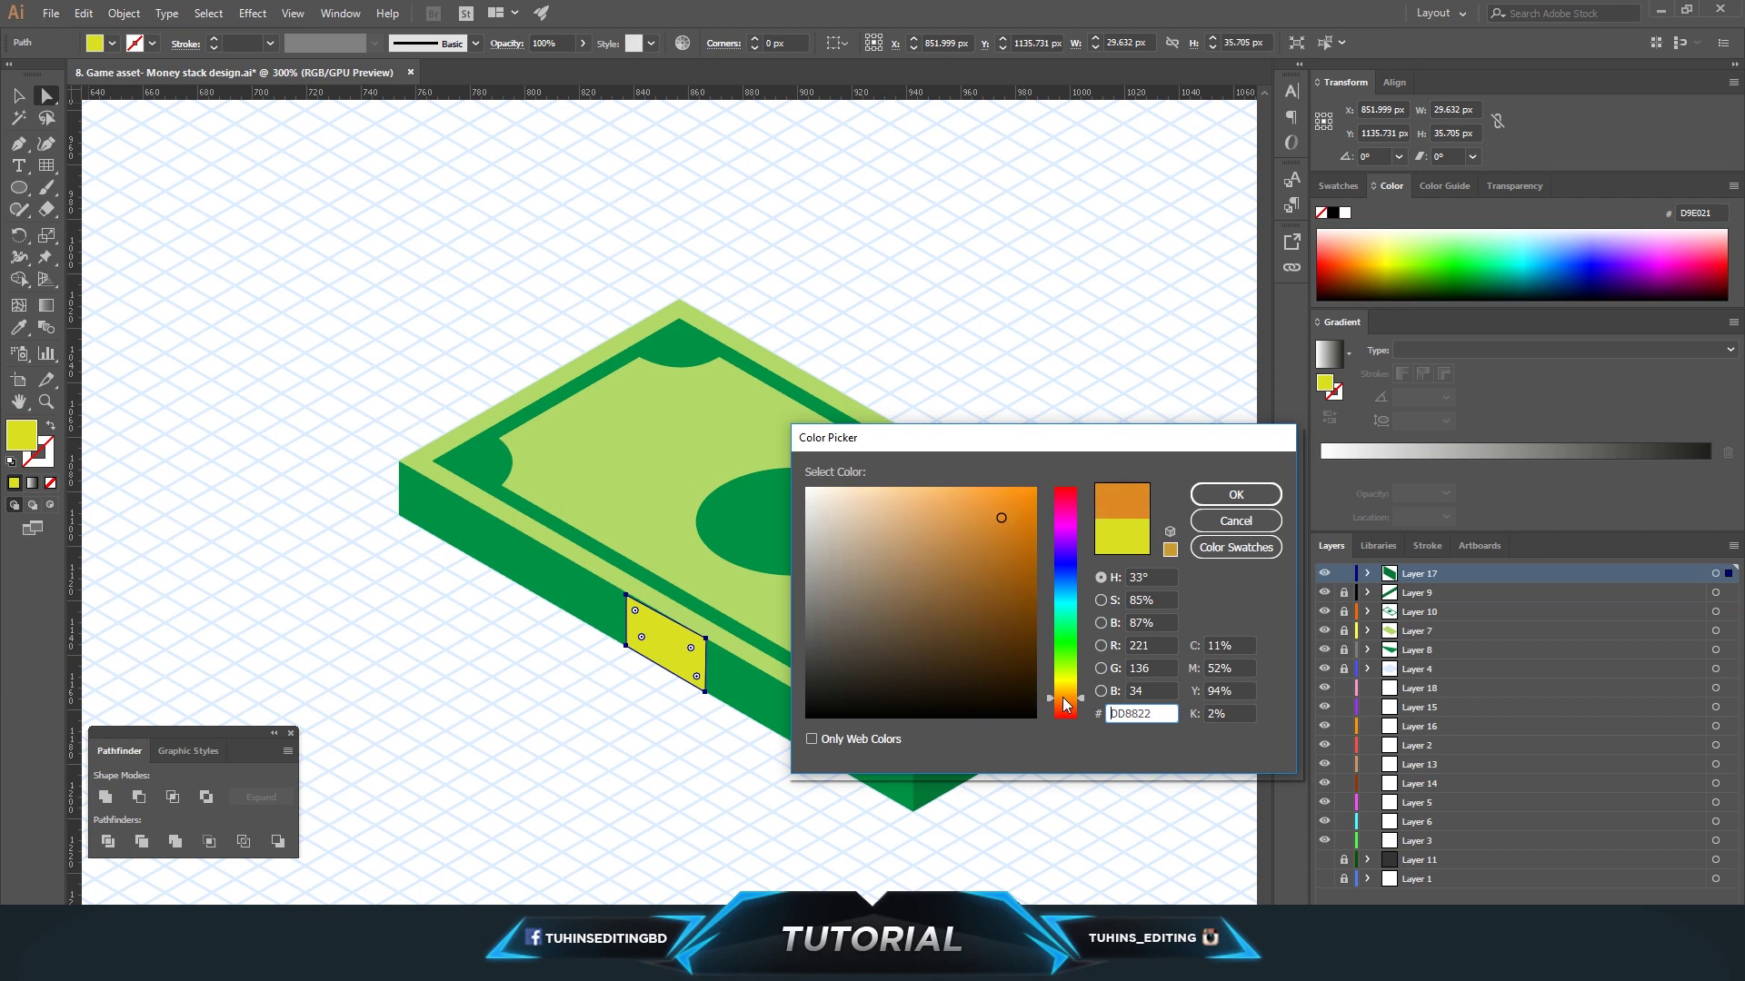
left_click_drag(944, 532, 912, 465)
key("Return")
left_click(915, 519)
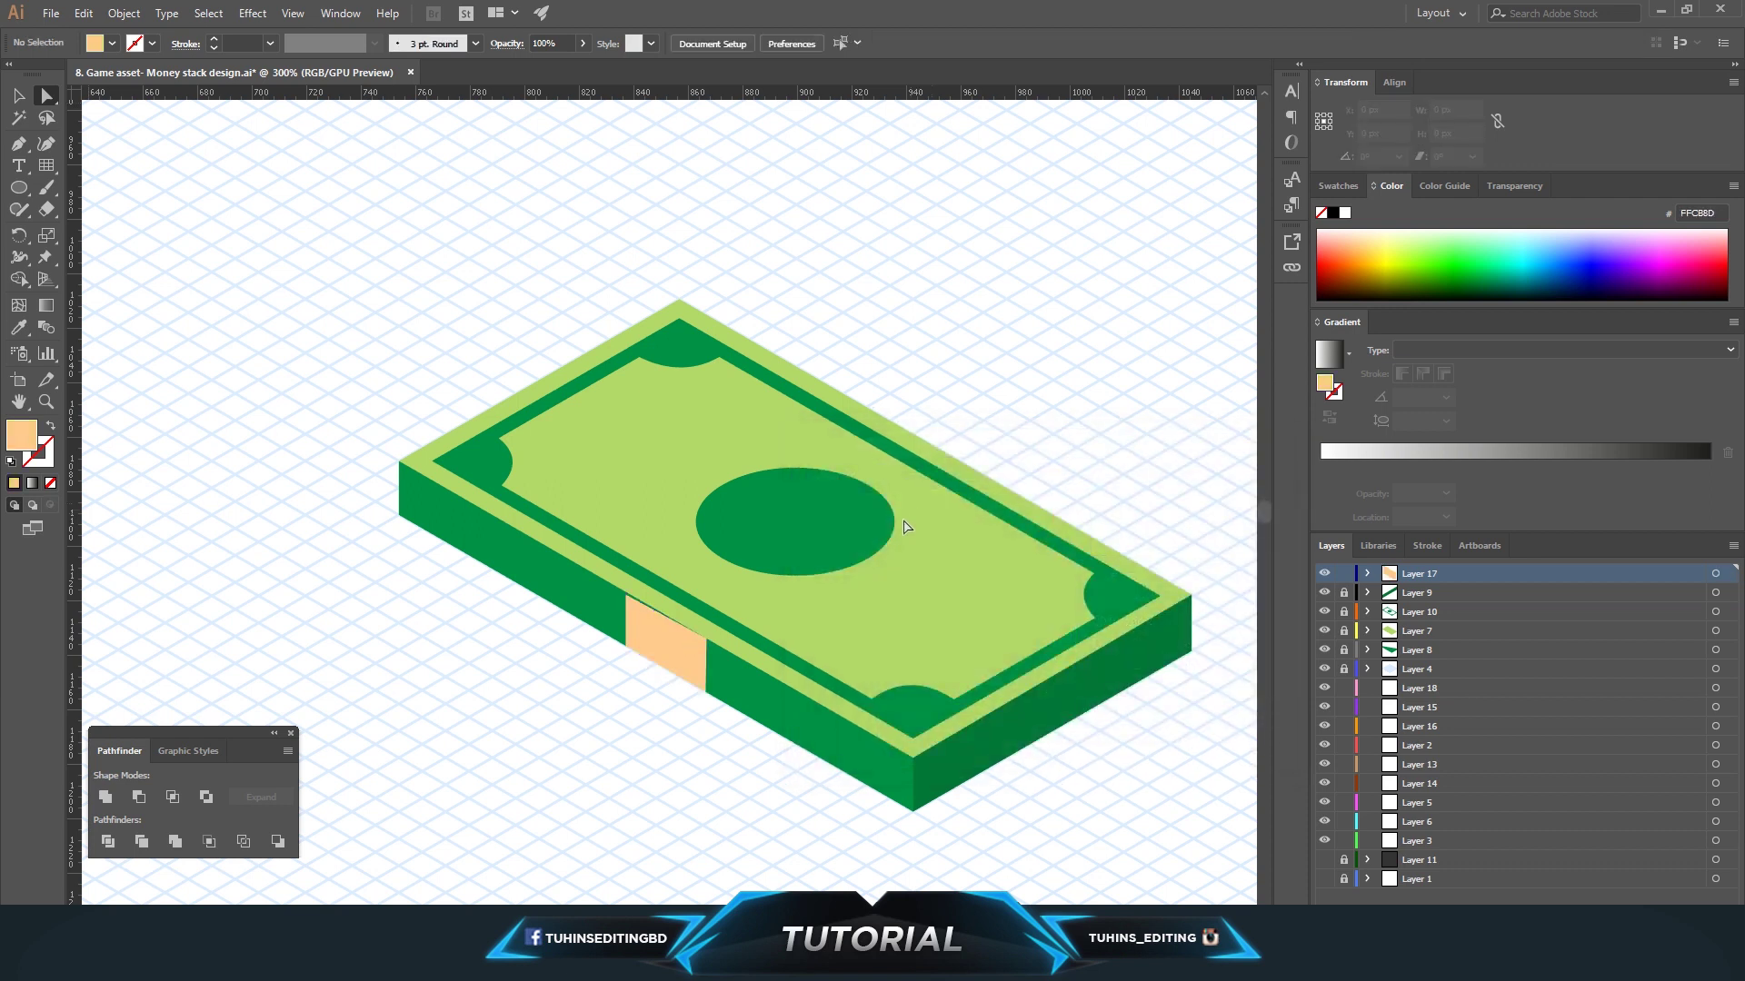
Raise the peach patch's top-left corner to line up with the bill's upper edge.
key("ctrl+plus")
key("ctrl+plus")
key("ctrl+plus")
key("ctrl+plus")
key("ctrl+plus")
left_click(614, 652)
left_click_drag(430, 506, 430, 491)
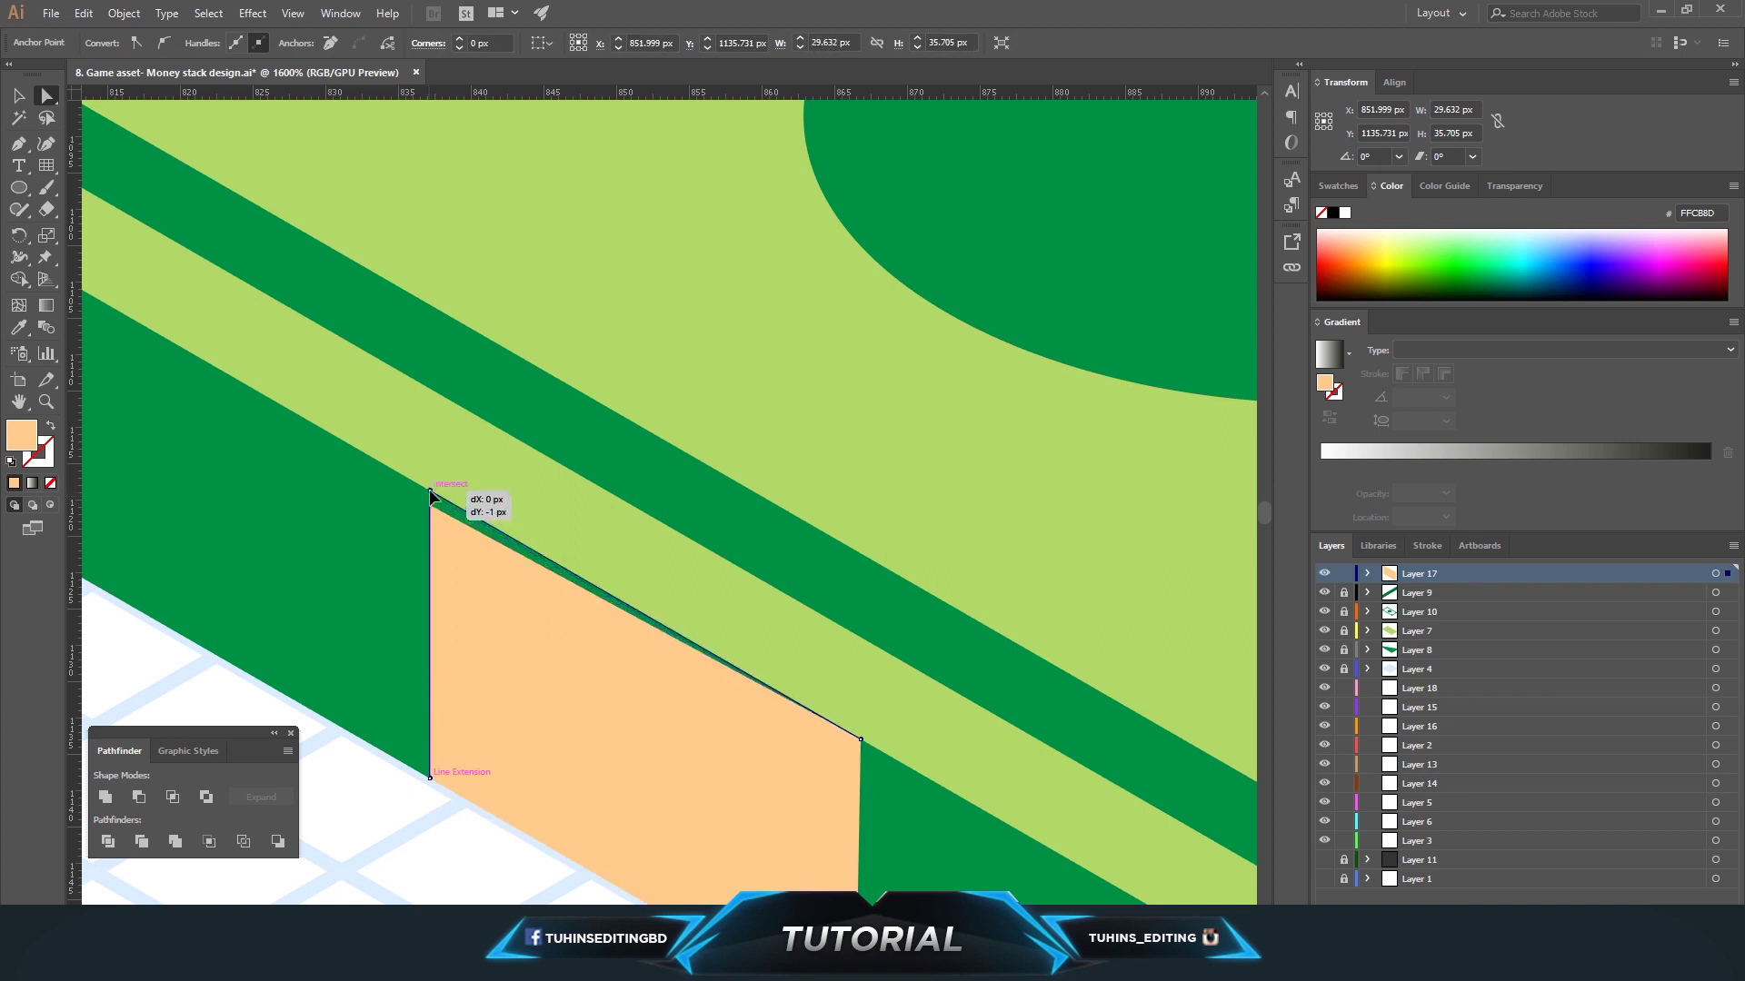
left_click(629, 482)
key("ctrl+minus")
key("ctrl+minus")
key("ctrl+minus")
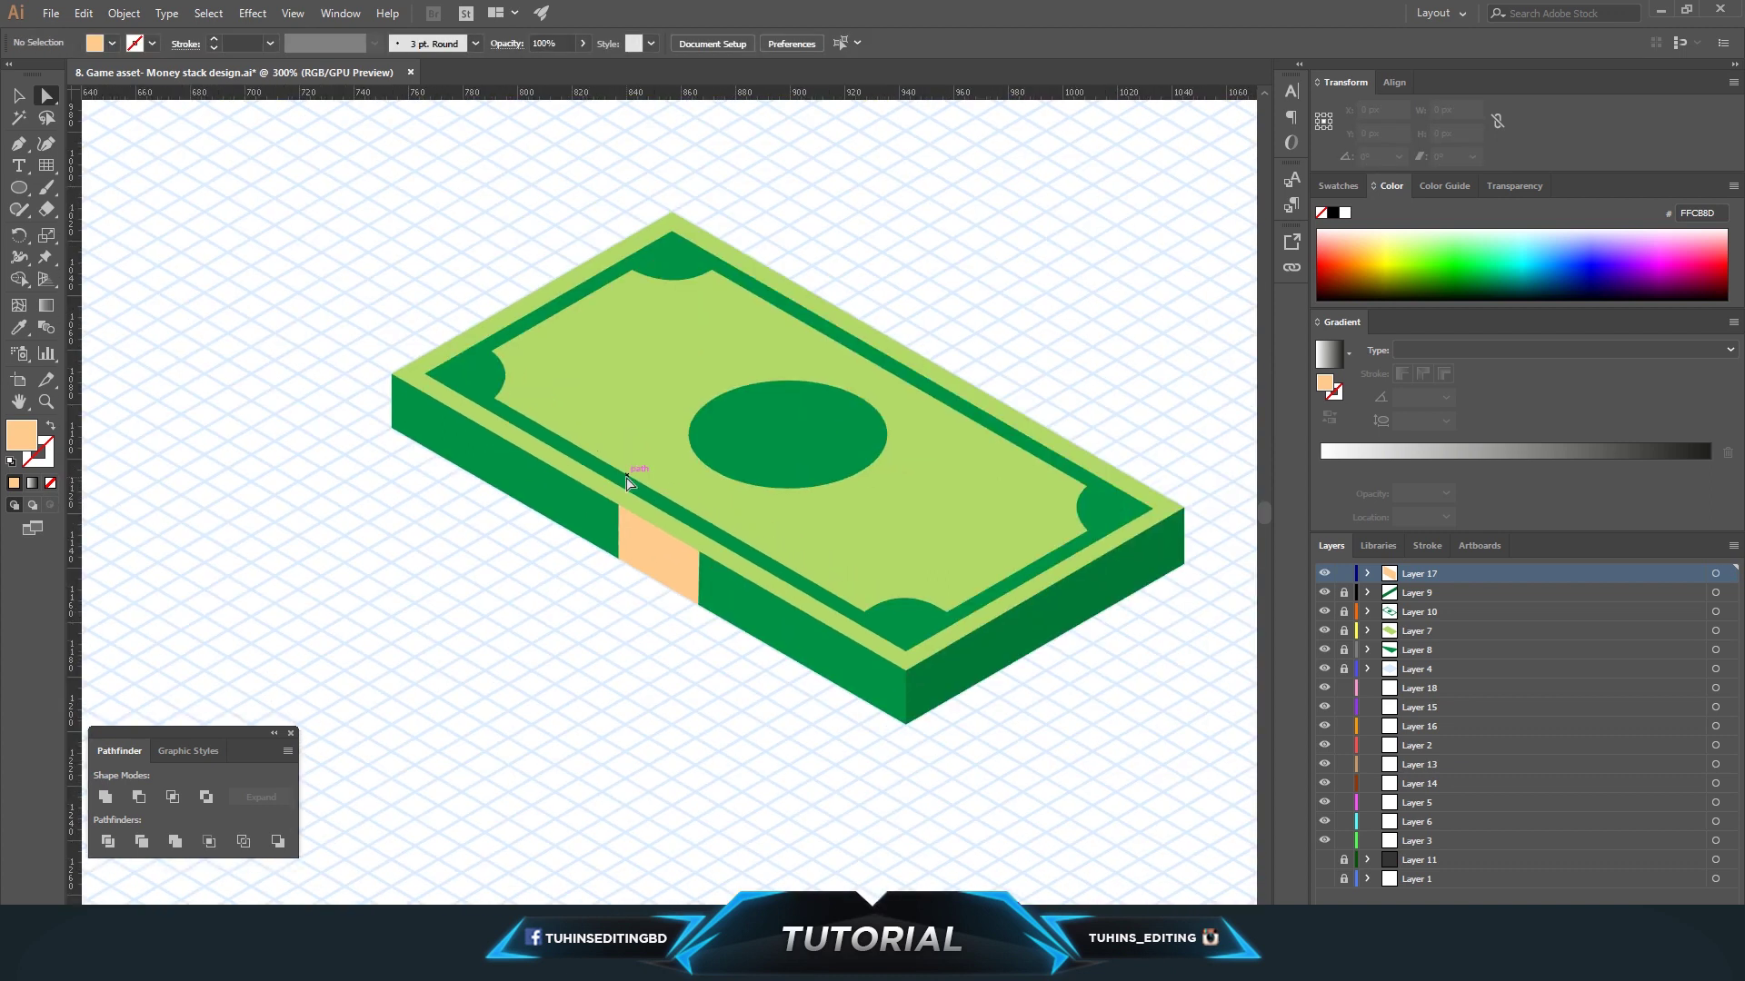
Draw a four-cornered peach band across the bill's top face with the Pen tool.
key("p")
left_click(619, 505)
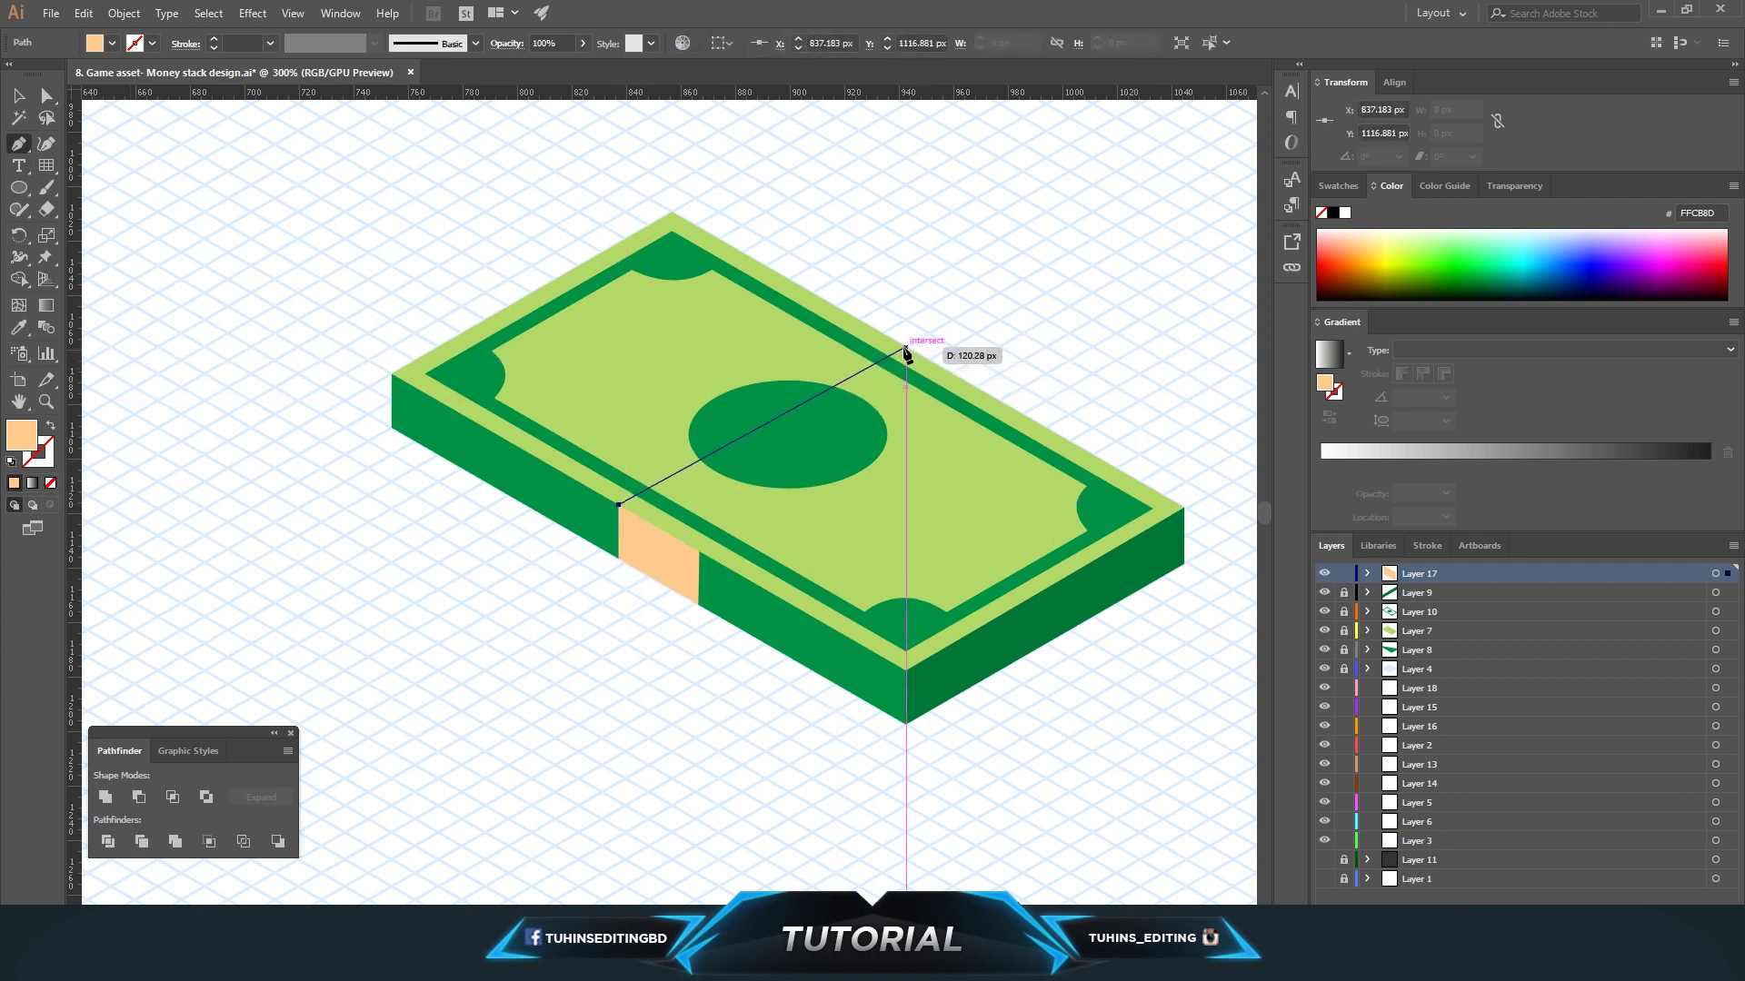
left_click(906, 349)
left_click(974, 387)
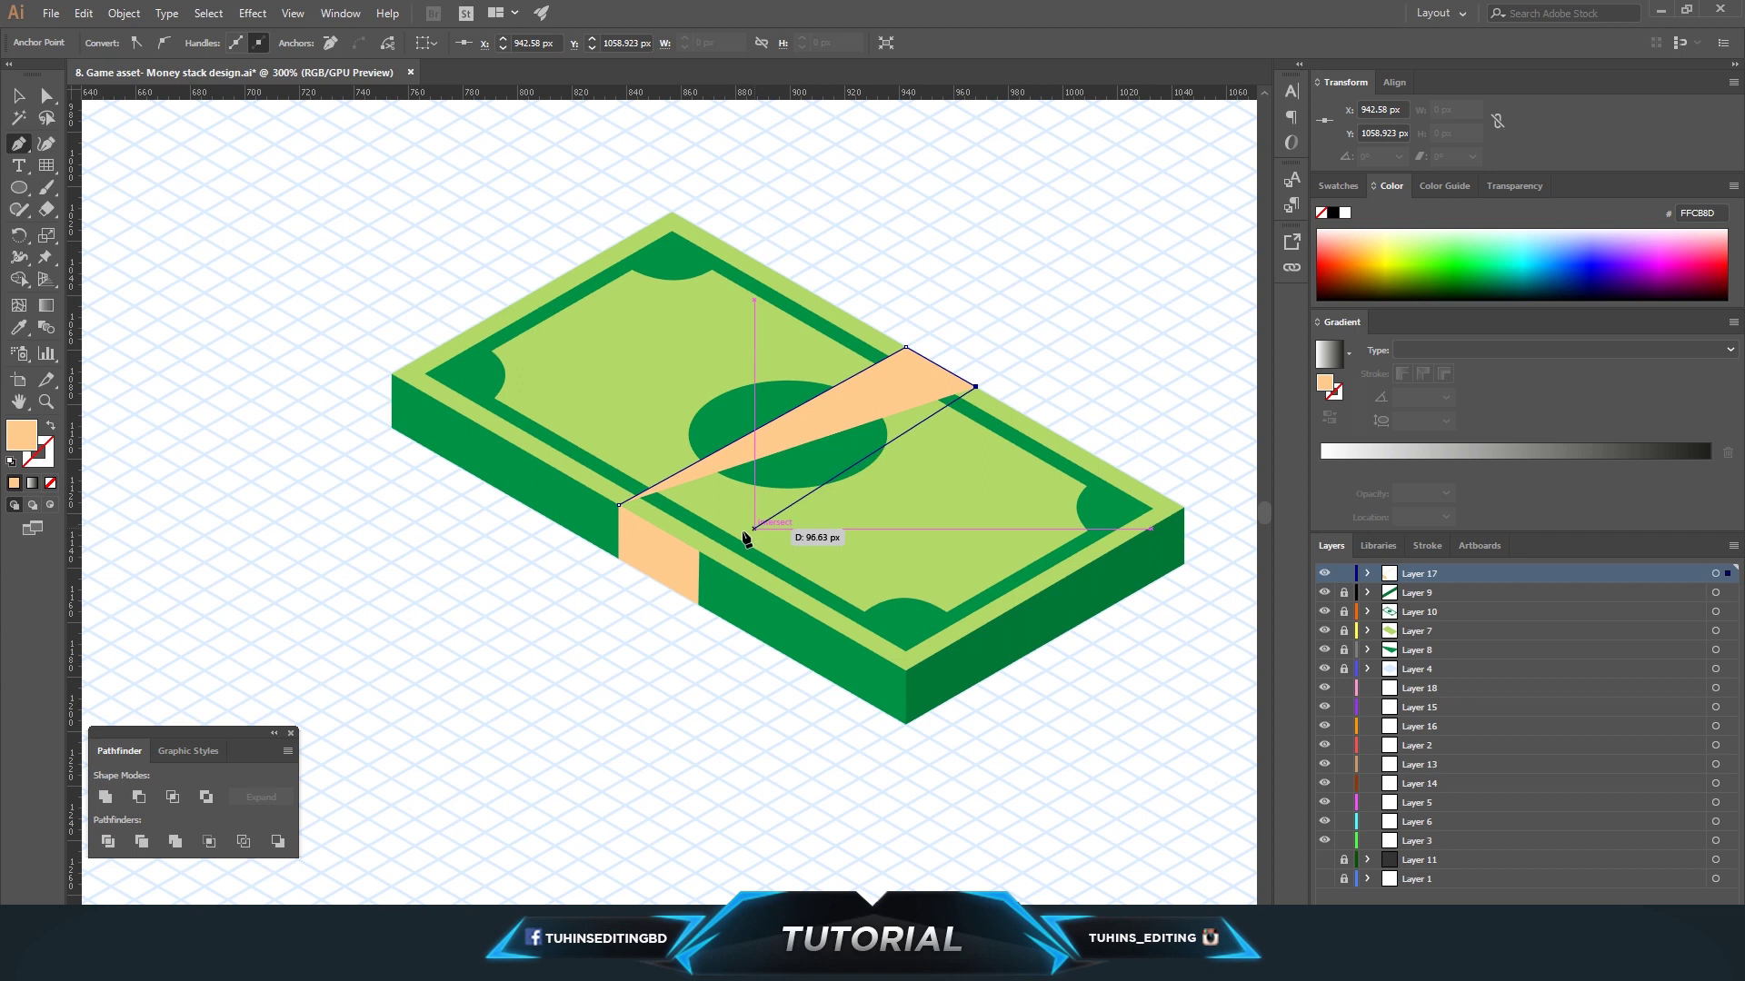
left_click(698, 551)
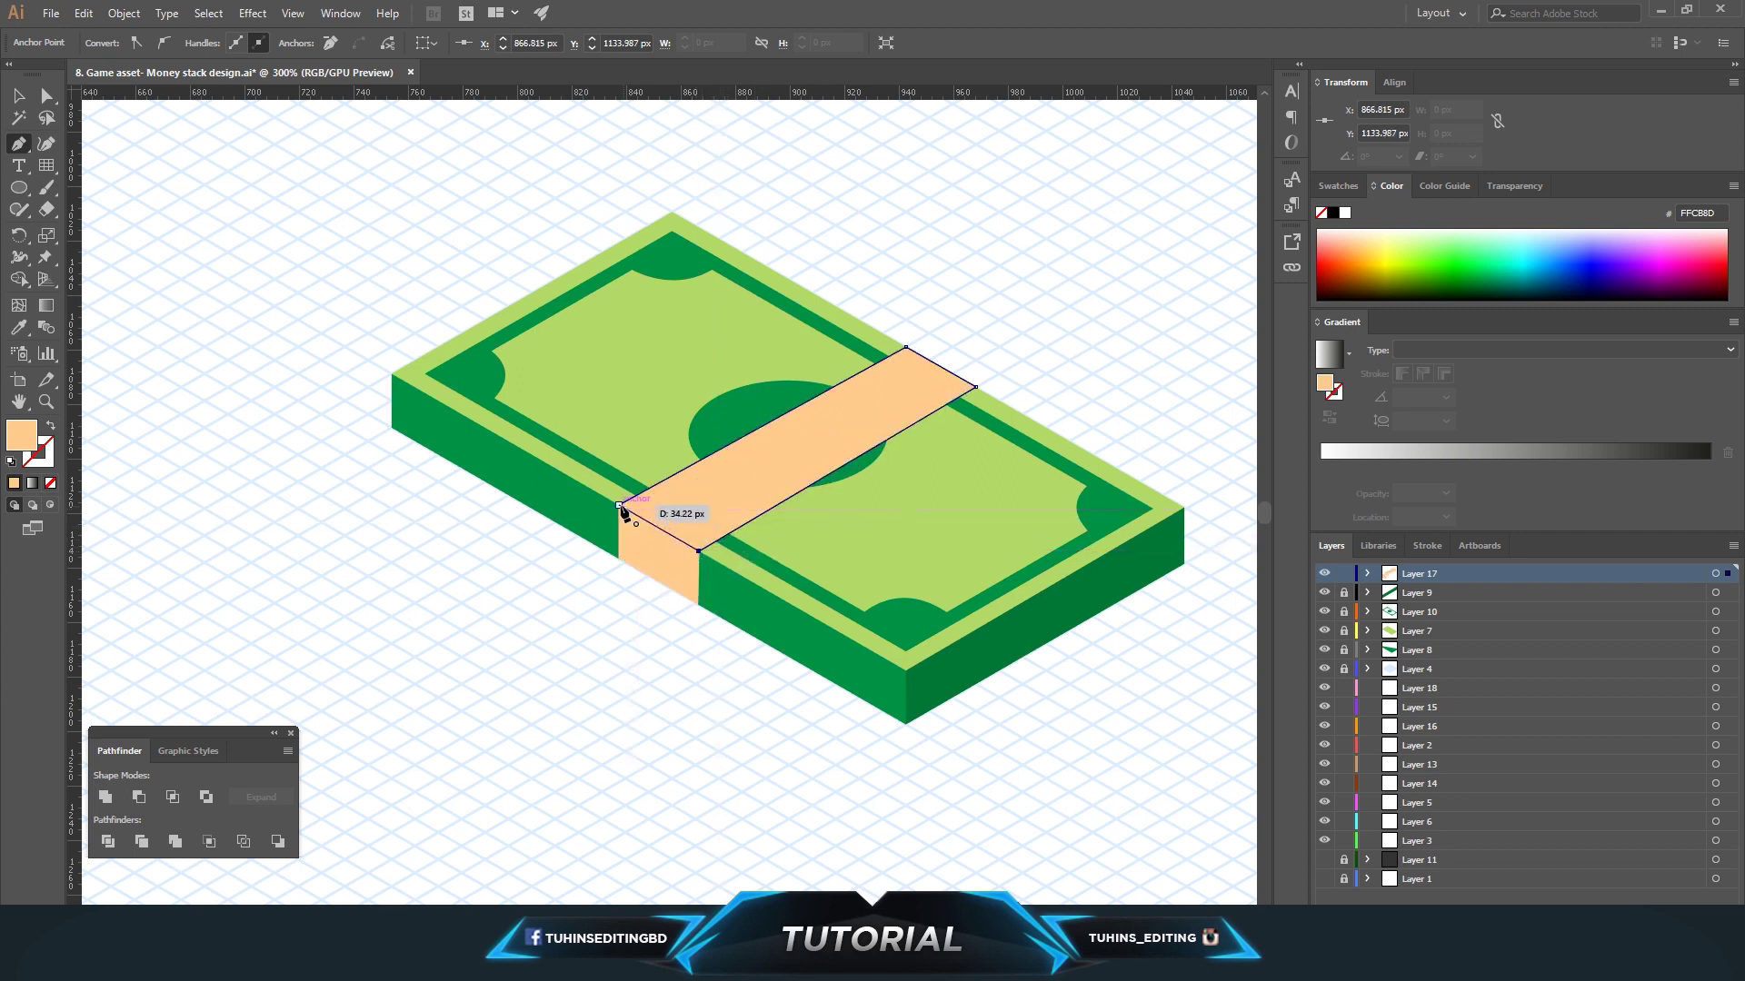
left_click(47, 95)
left_click(557, 500)
Fill the band's side face with a darker orange, FFB164.
left_click(800, 459)
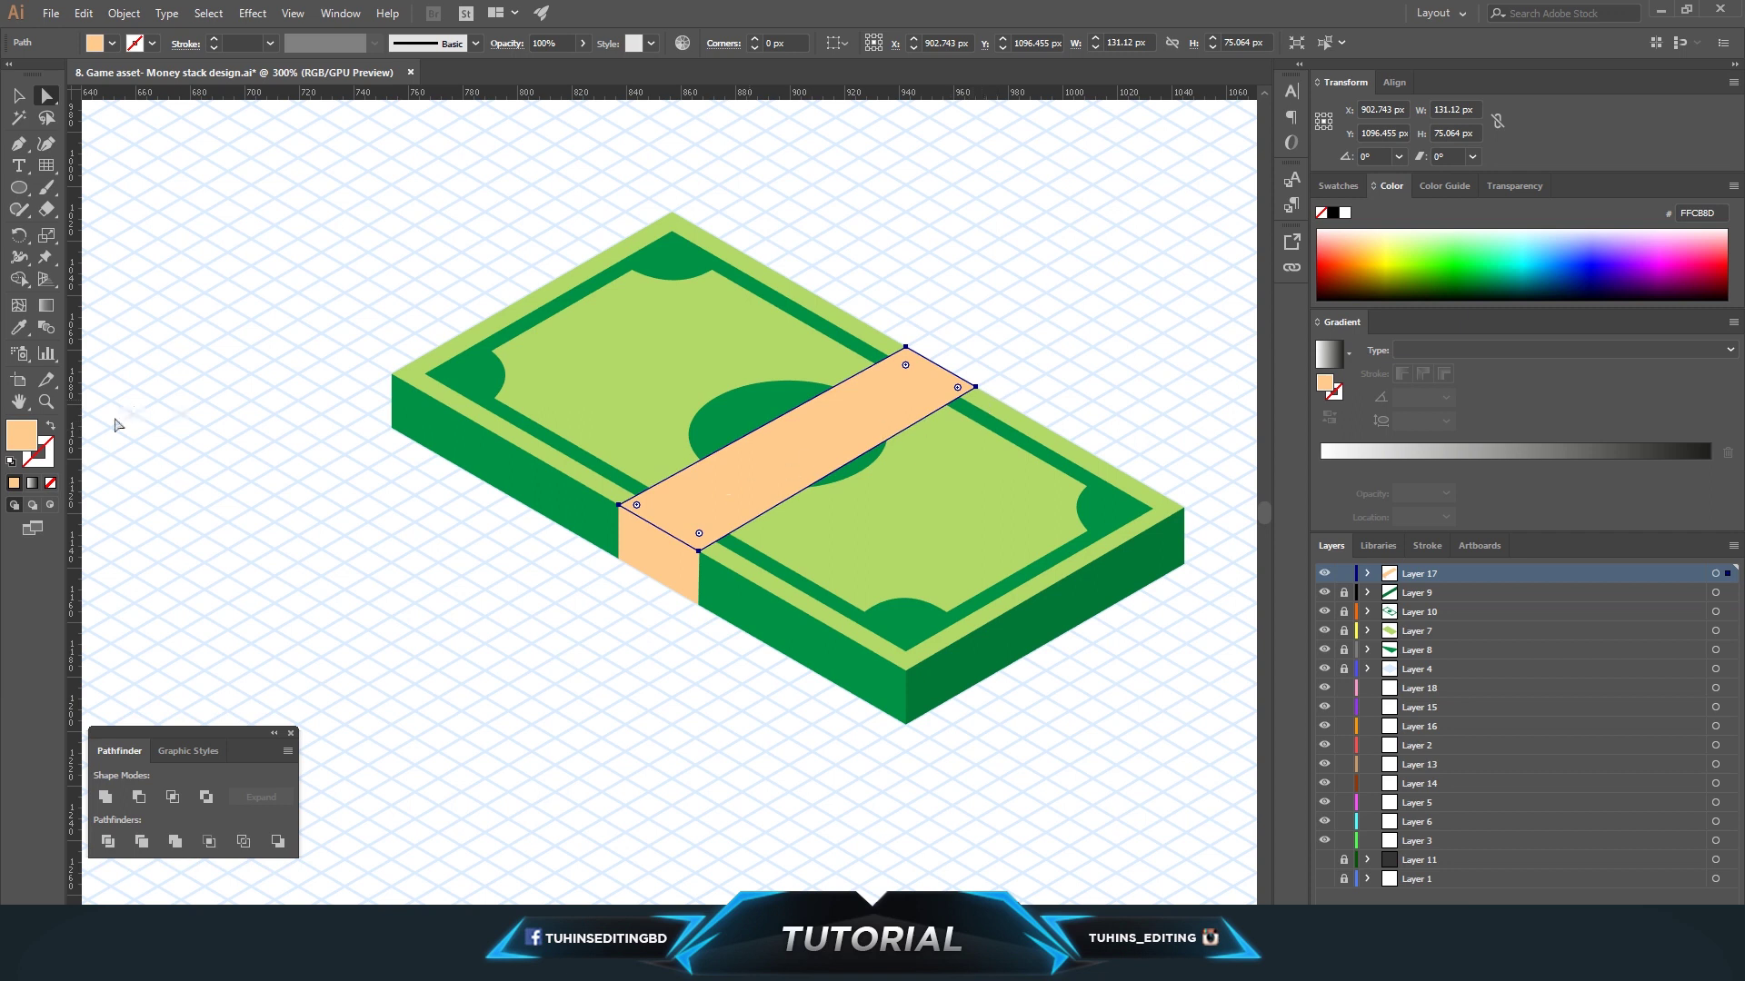
left_click(659, 556)
double_click(21, 435)
left_click(930, 488)
left_click(1235, 494)
left_click(727, 681)
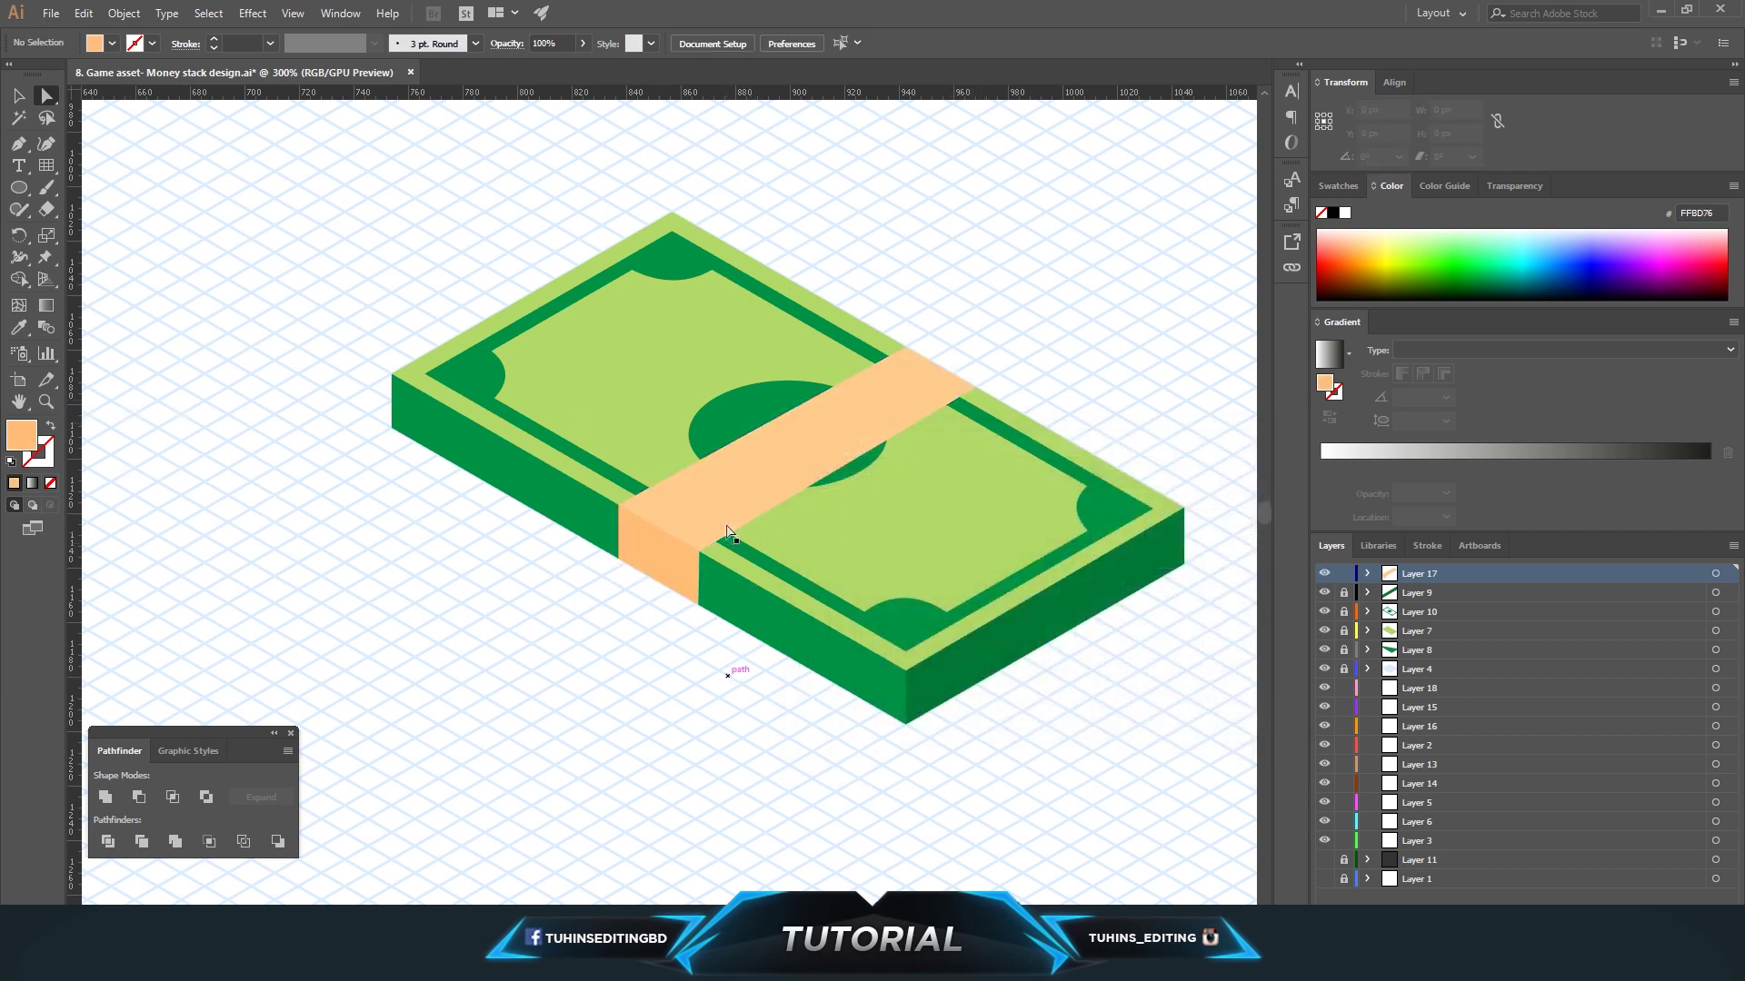
left_click(656, 549)
double_click(21, 435)
left_click(952, 501)
left_click(1231, 496)
left_click(950, 538)
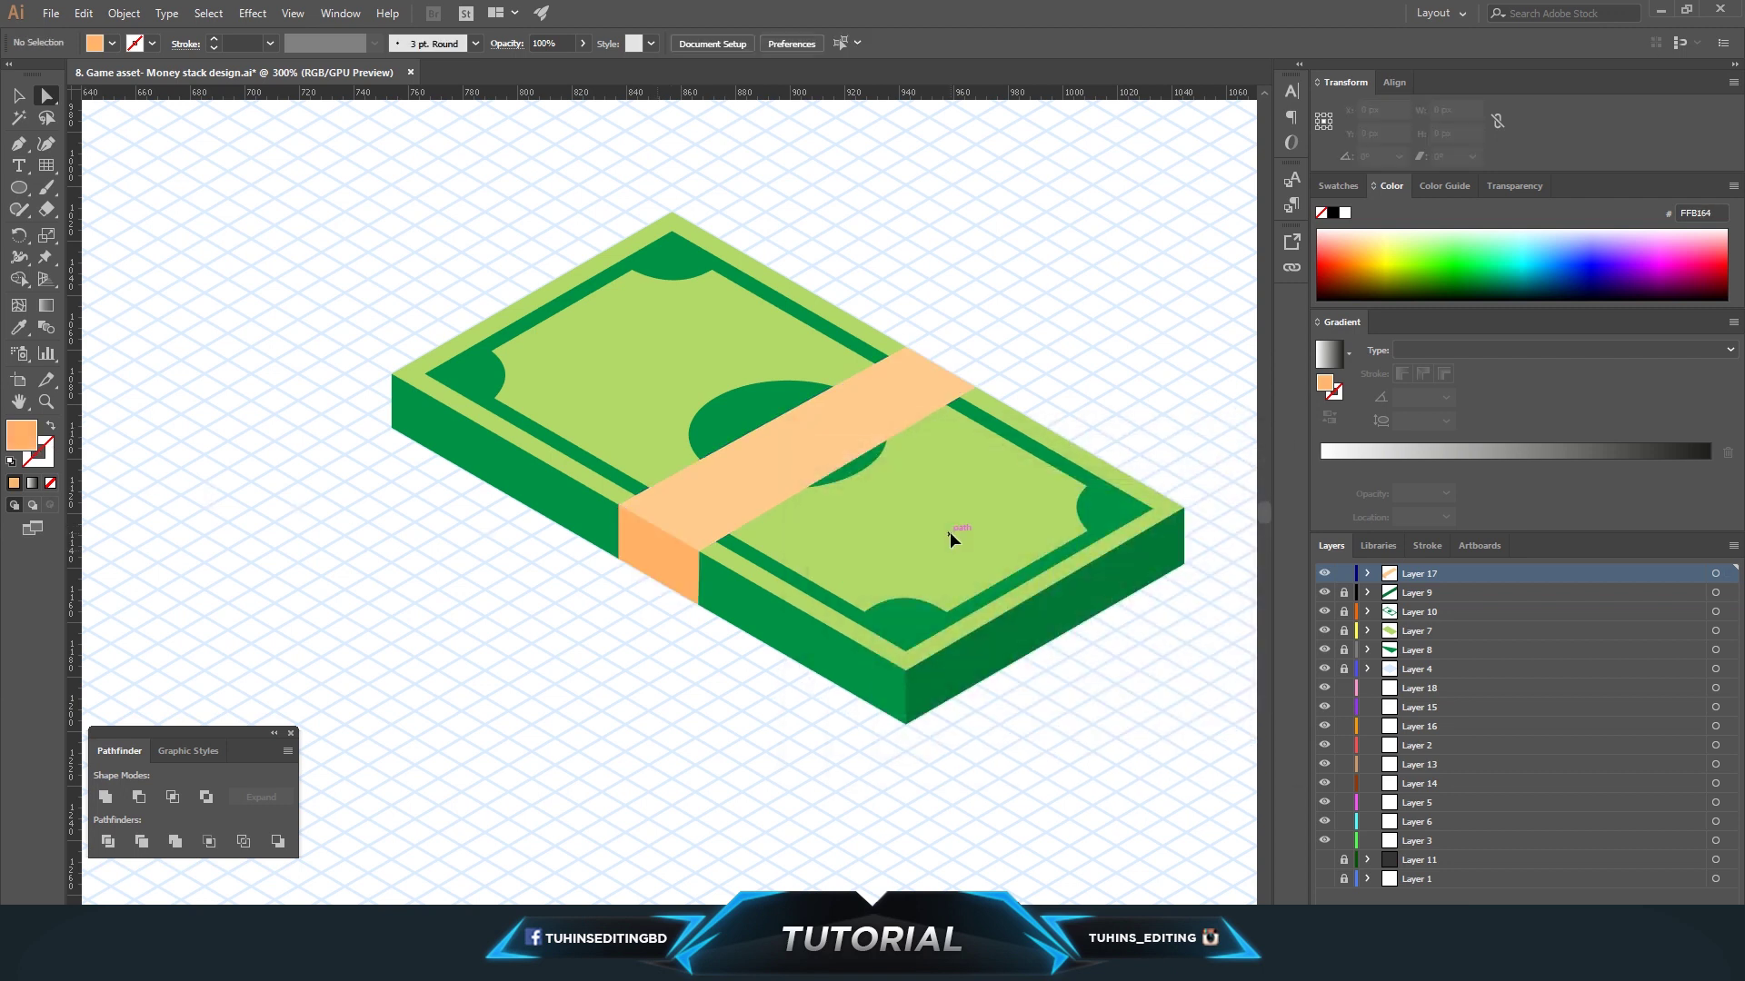
Check the band up close and save the document with Ctrl+S.
key("ctrl+equal")
key("ctrl+equal")
key("ctrl+equal")
key("ctrl+minus")
key("ctrl+minus")
key("ctrl+s")
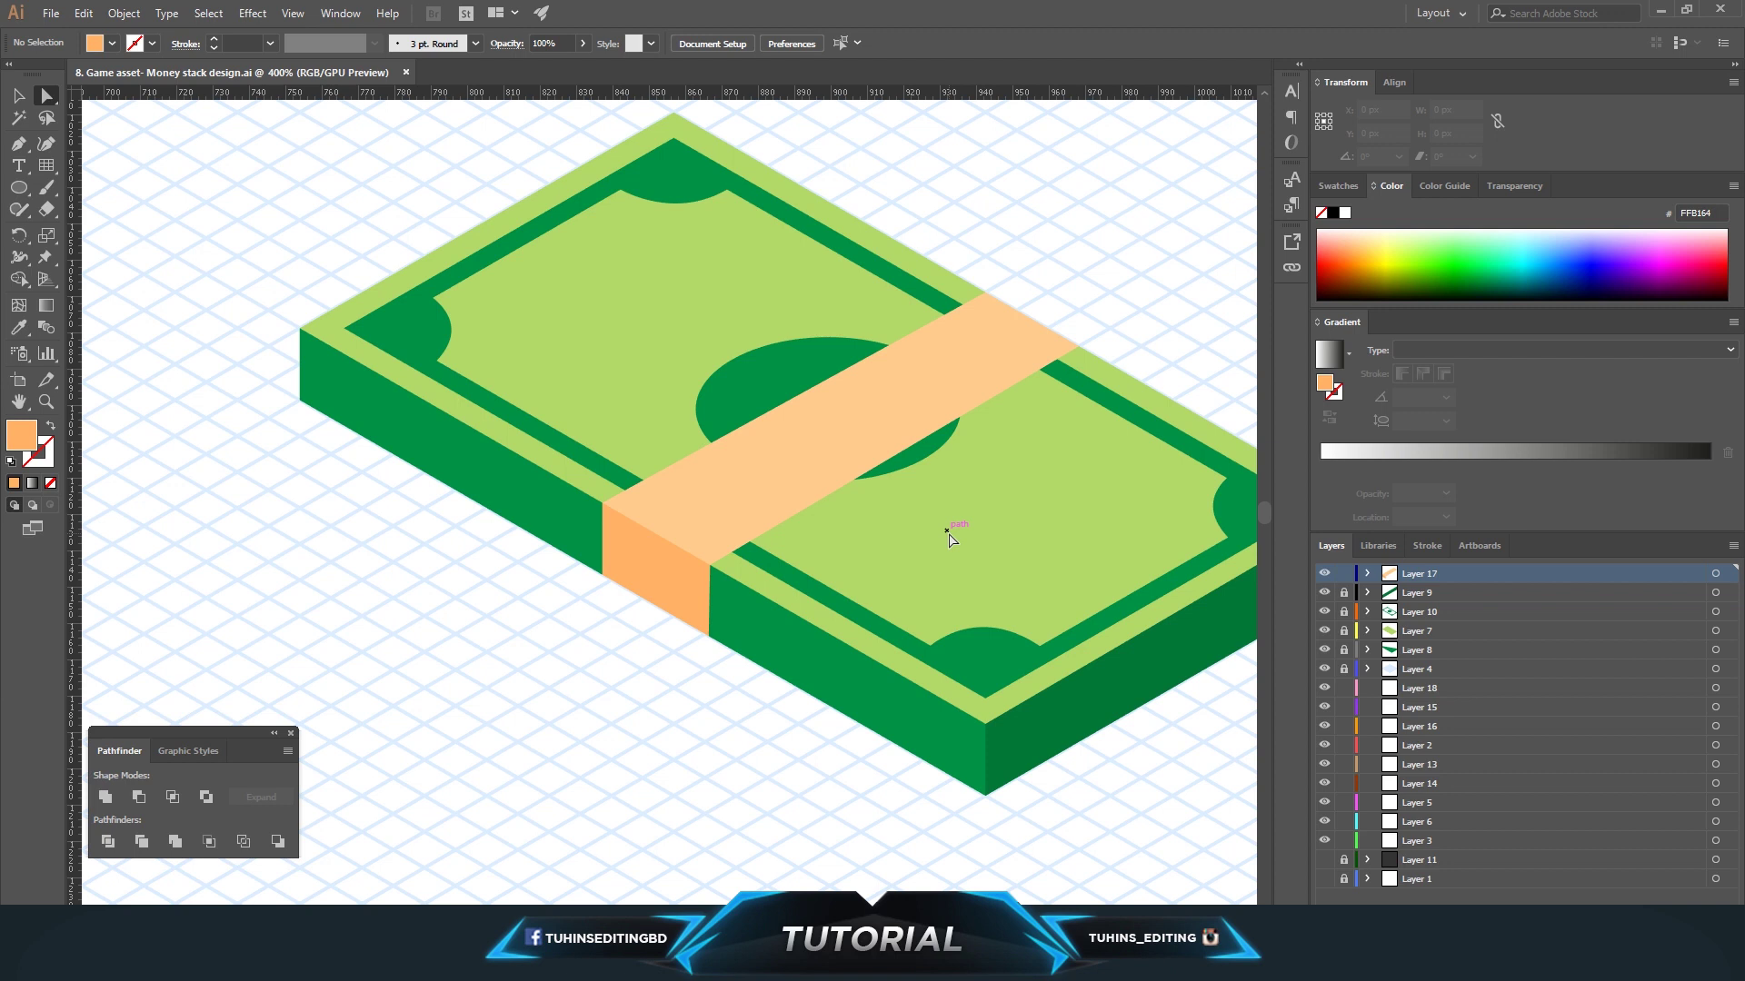
key("ctrl+equal")
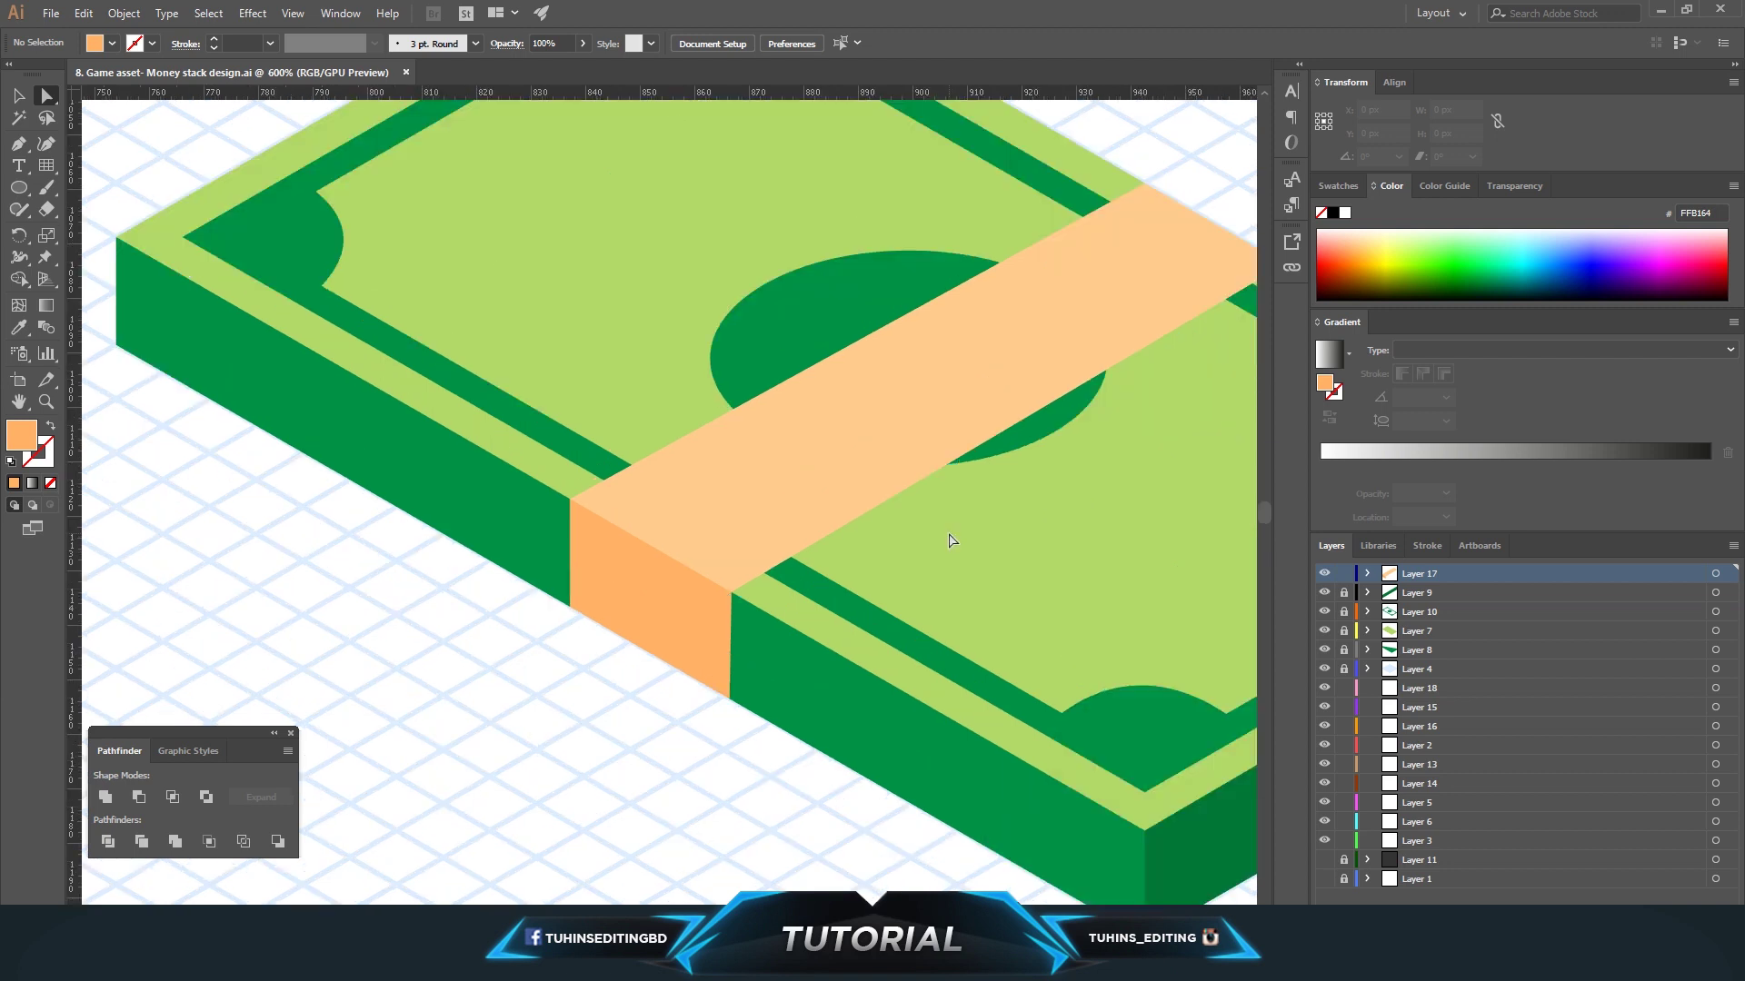
On a new layer, draw a narrow closed strip along the band's upper edge.
scroll(991, 525, "up", 1)
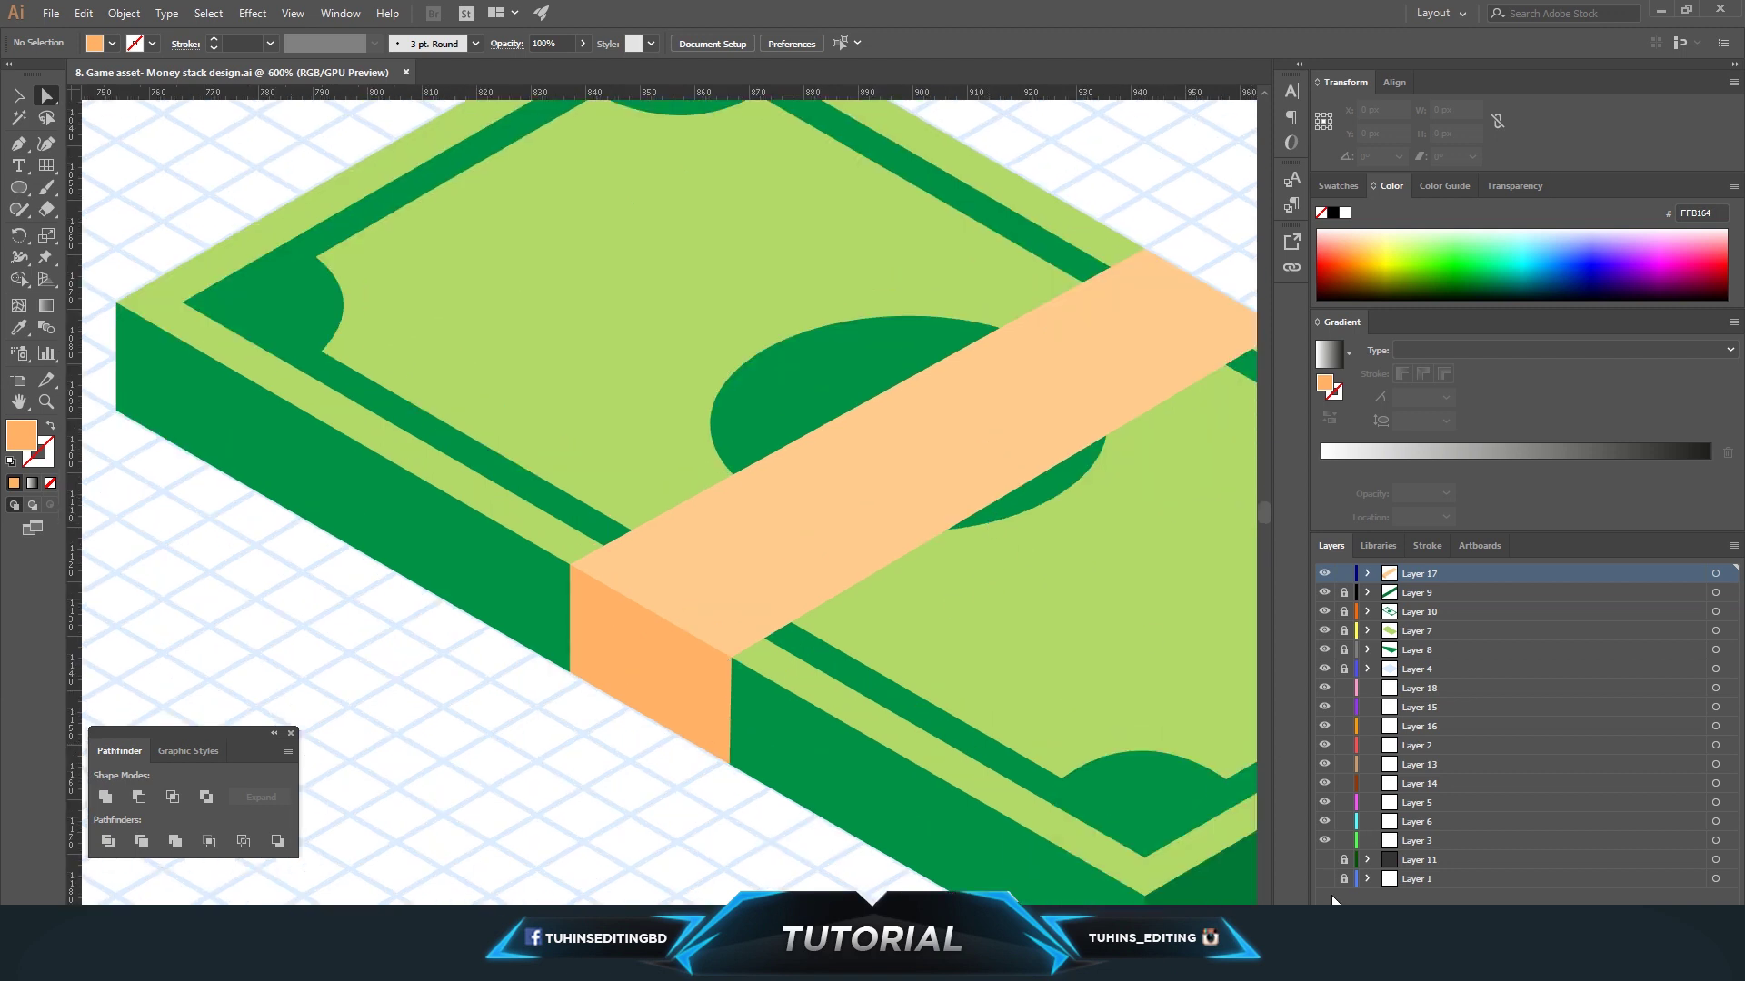
left_click_drag(888, 623, 672, 674)
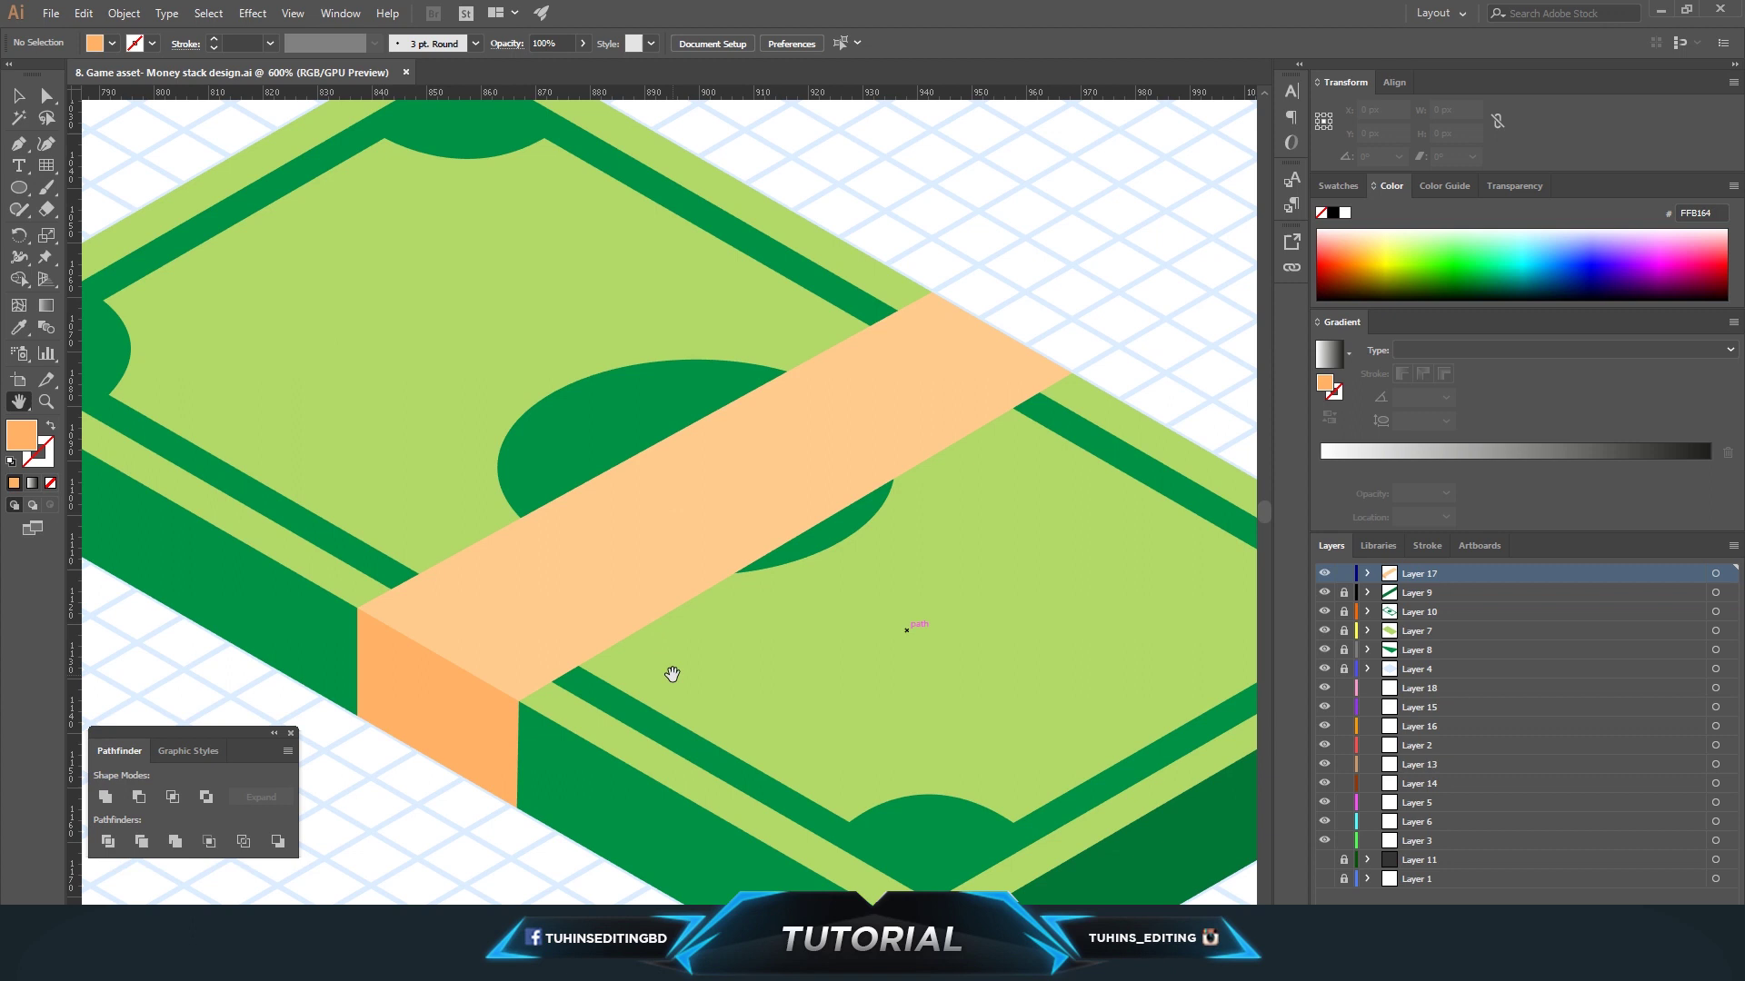
left_click(18, 146)
key("ctrl+l")
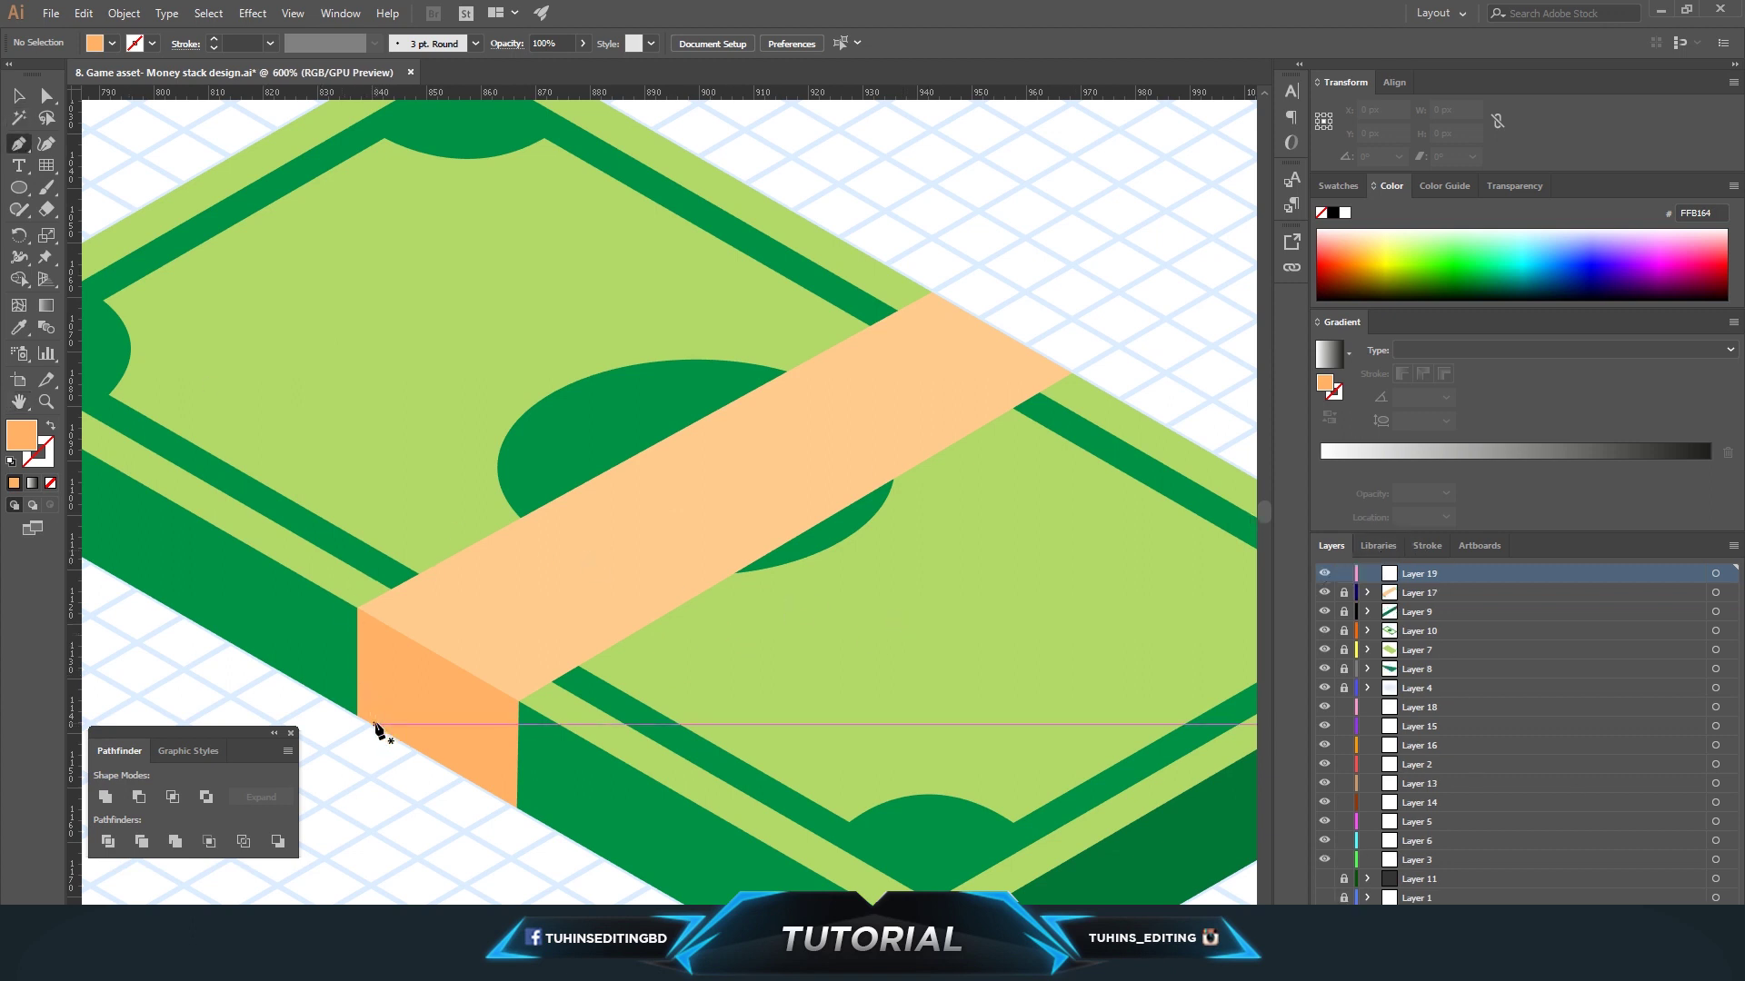
left_click(372, 723)
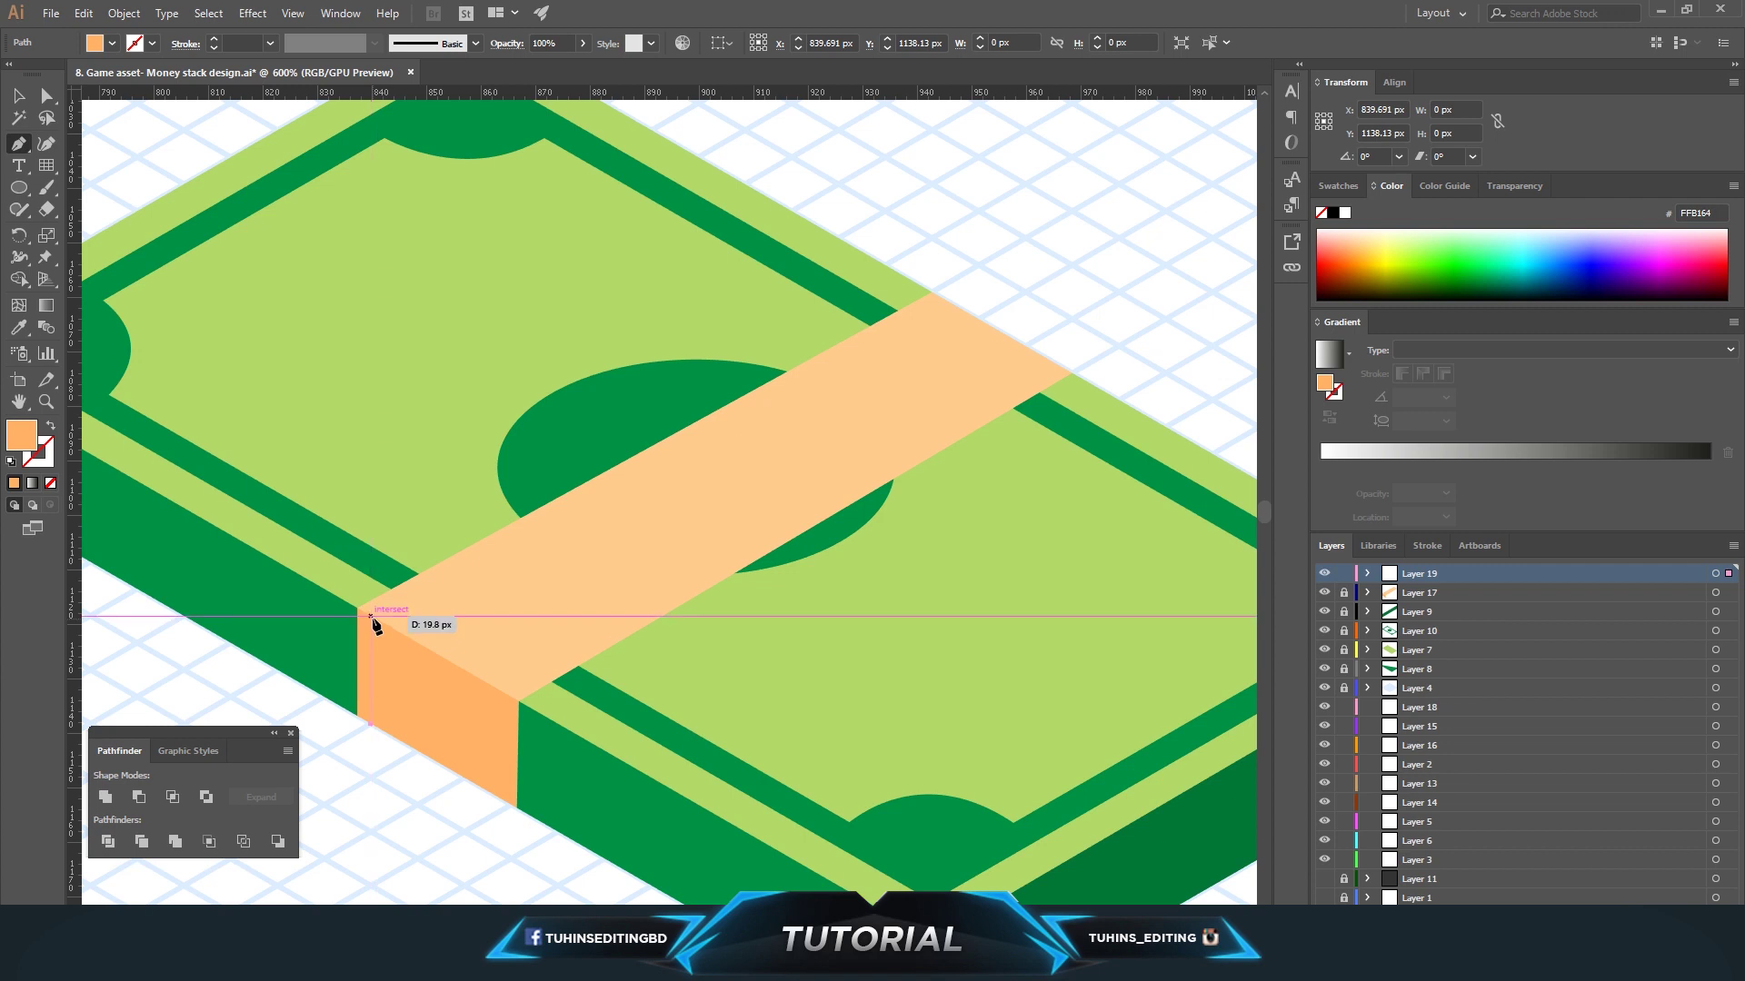
left_click(370, 614)
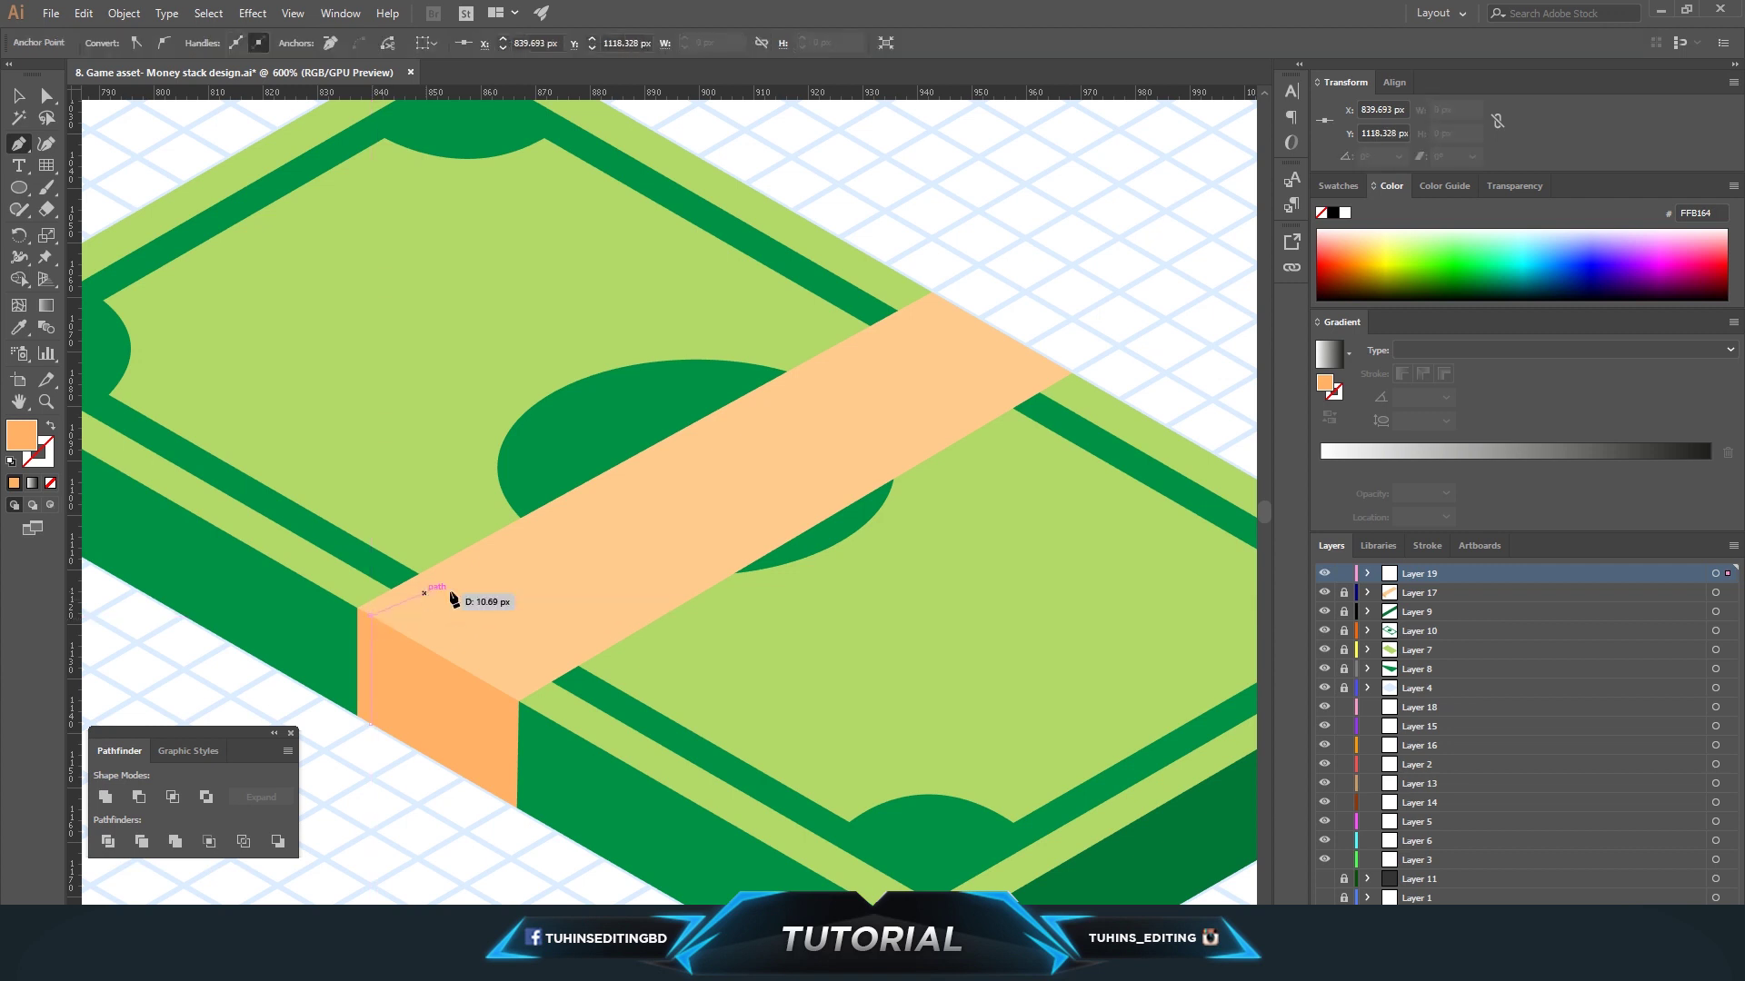
left_click(933, 294)
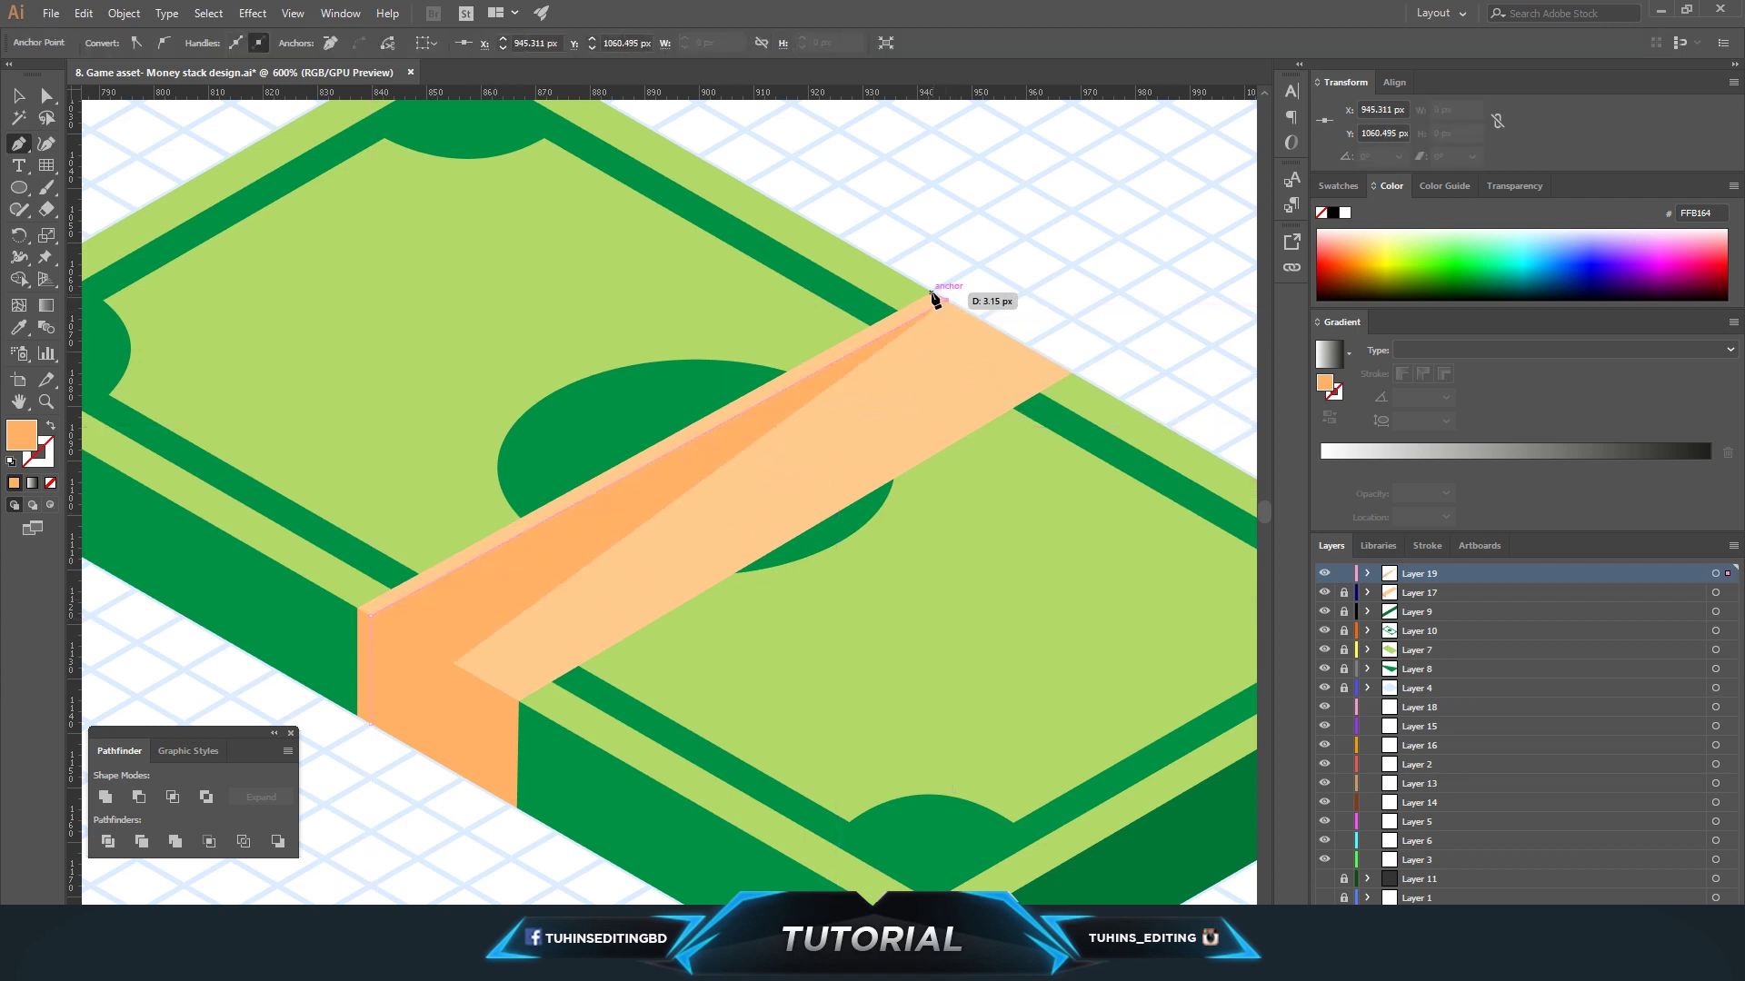
left_click(357, 606)
left_click(354, 715)
left_click(371, 722)
Fill the edge strip with pale cream FFF3E9 and zoom out.
key("v")
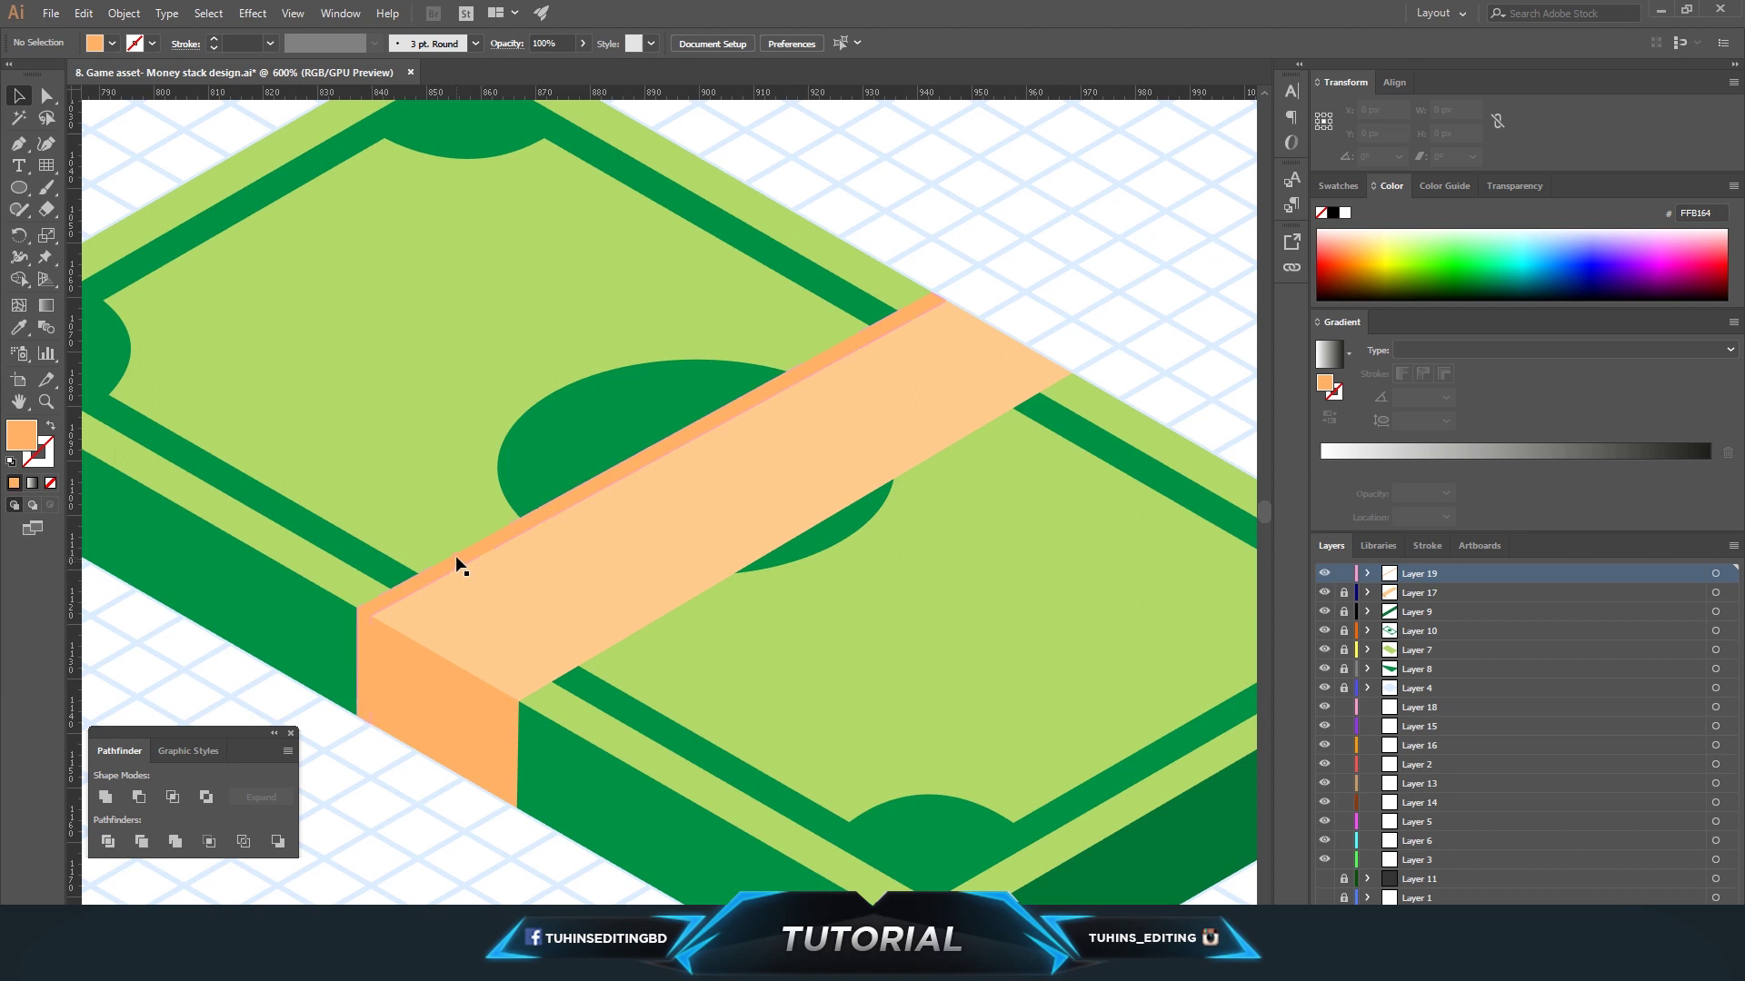
double_click(22, 434)
left_click(827, 485)
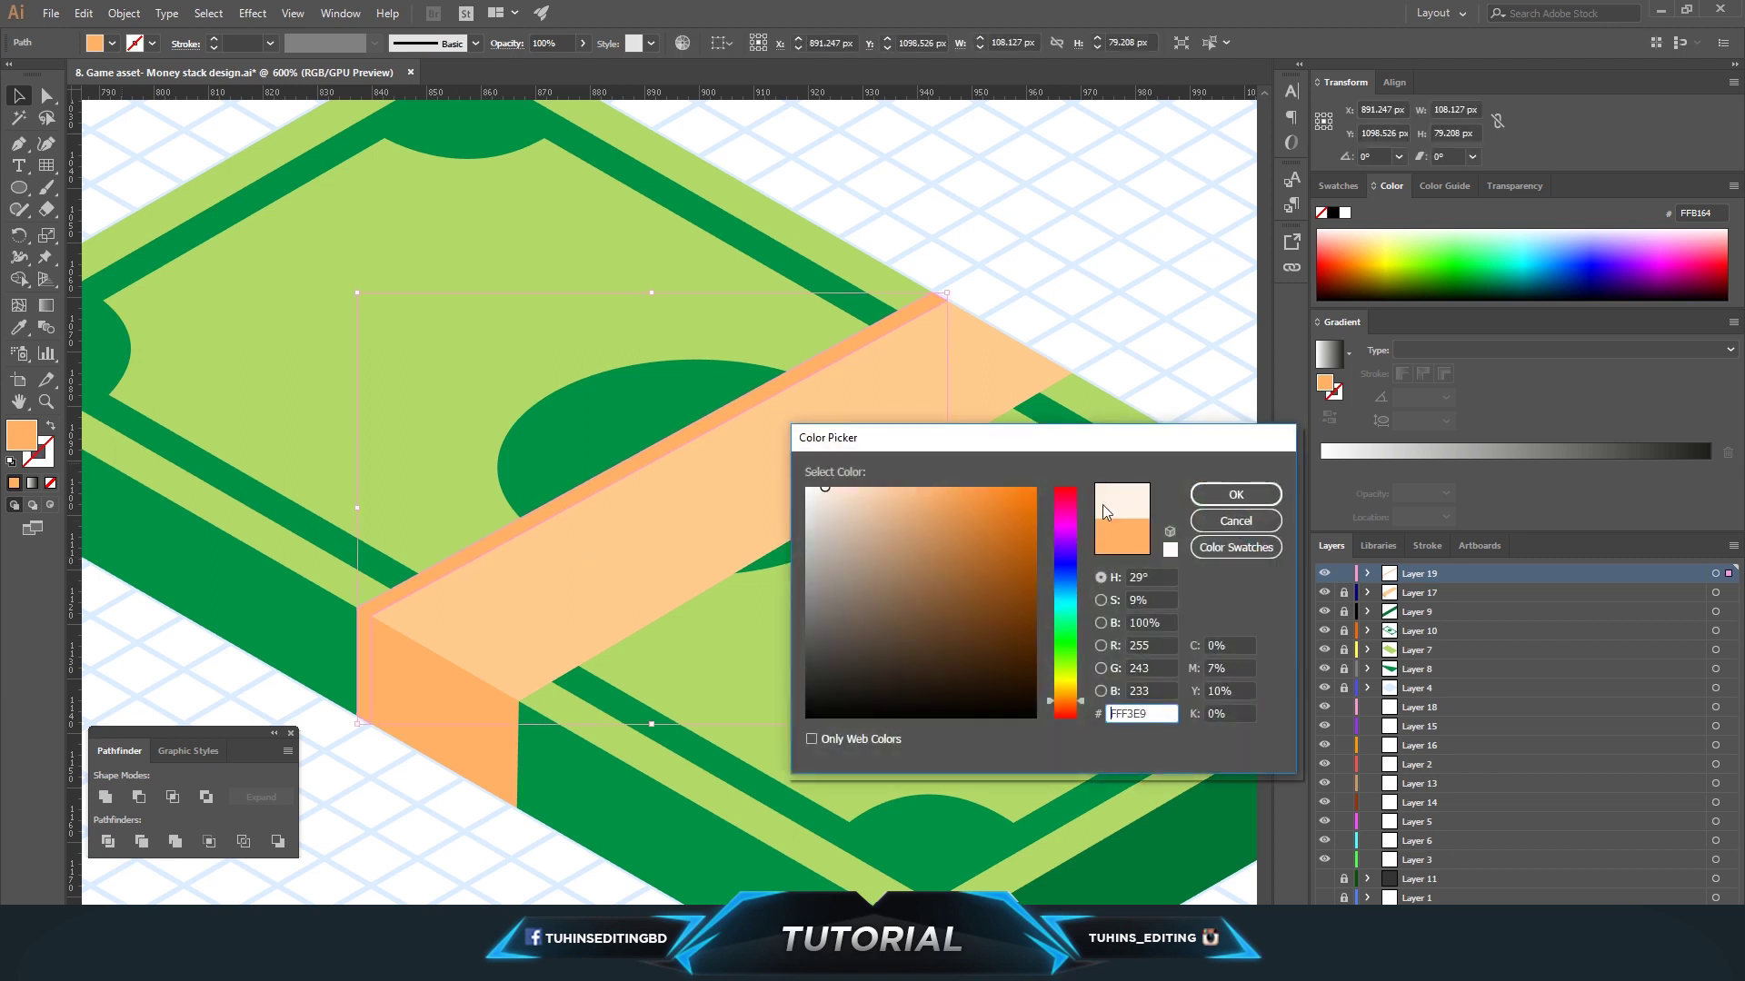
key("Return")
left_click(1083, 269)
key("ctrl+minus")
key("ctrl+minus")
key("ctrl+minus")
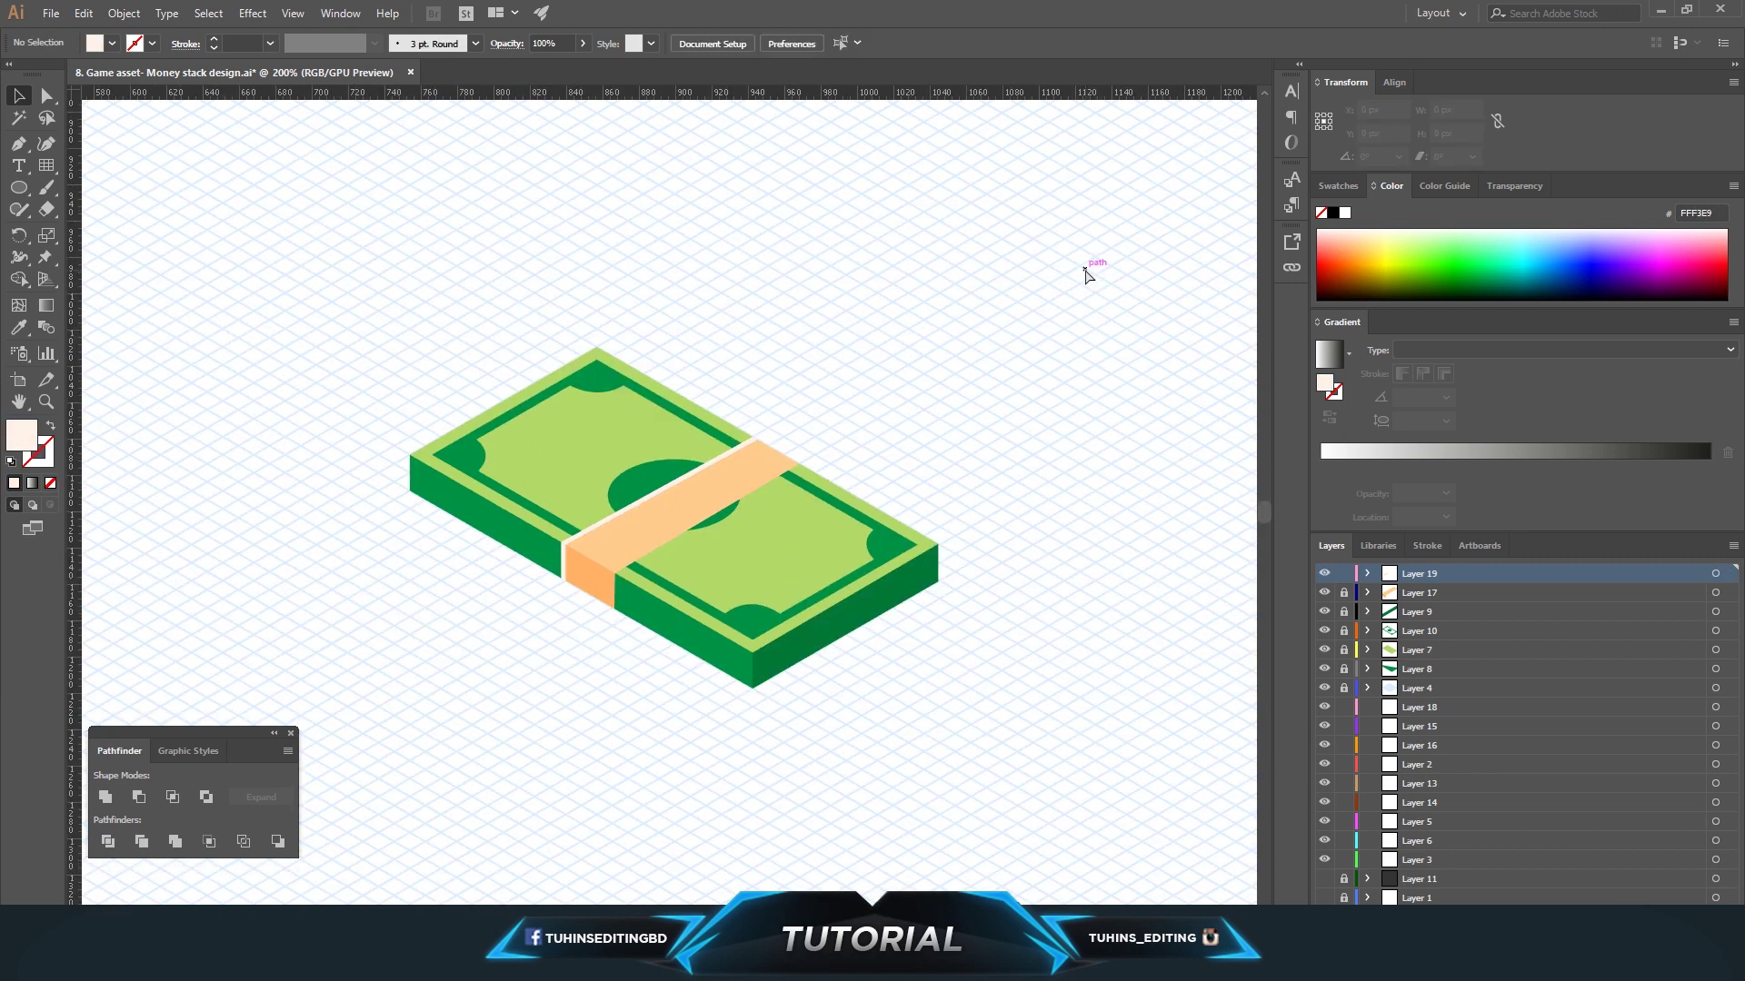
Draw a closed six-point strip along the band's right edge, across the top and down the front.
key("ctrl+plus")
key("ctrl+plus")
key("ctrl+plus")
key("p")
left_click(499, 800)
left_click(499, 695)
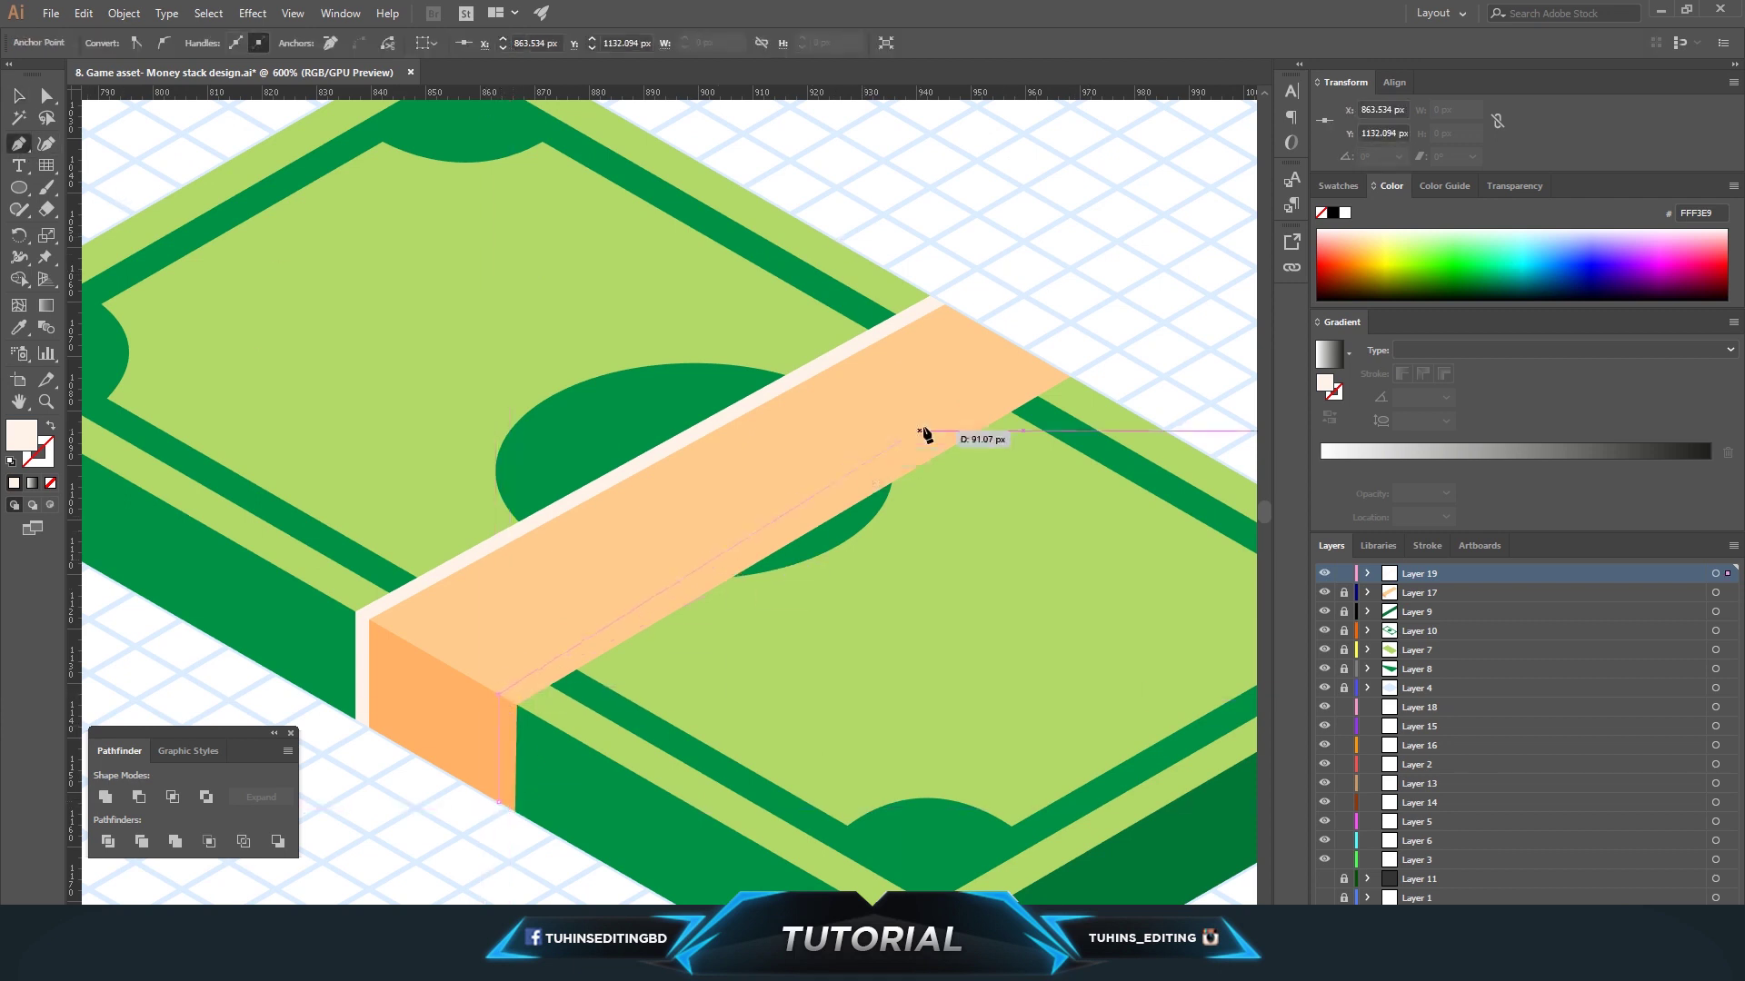
left_click(1052, 369)
left_click(1069, 376)
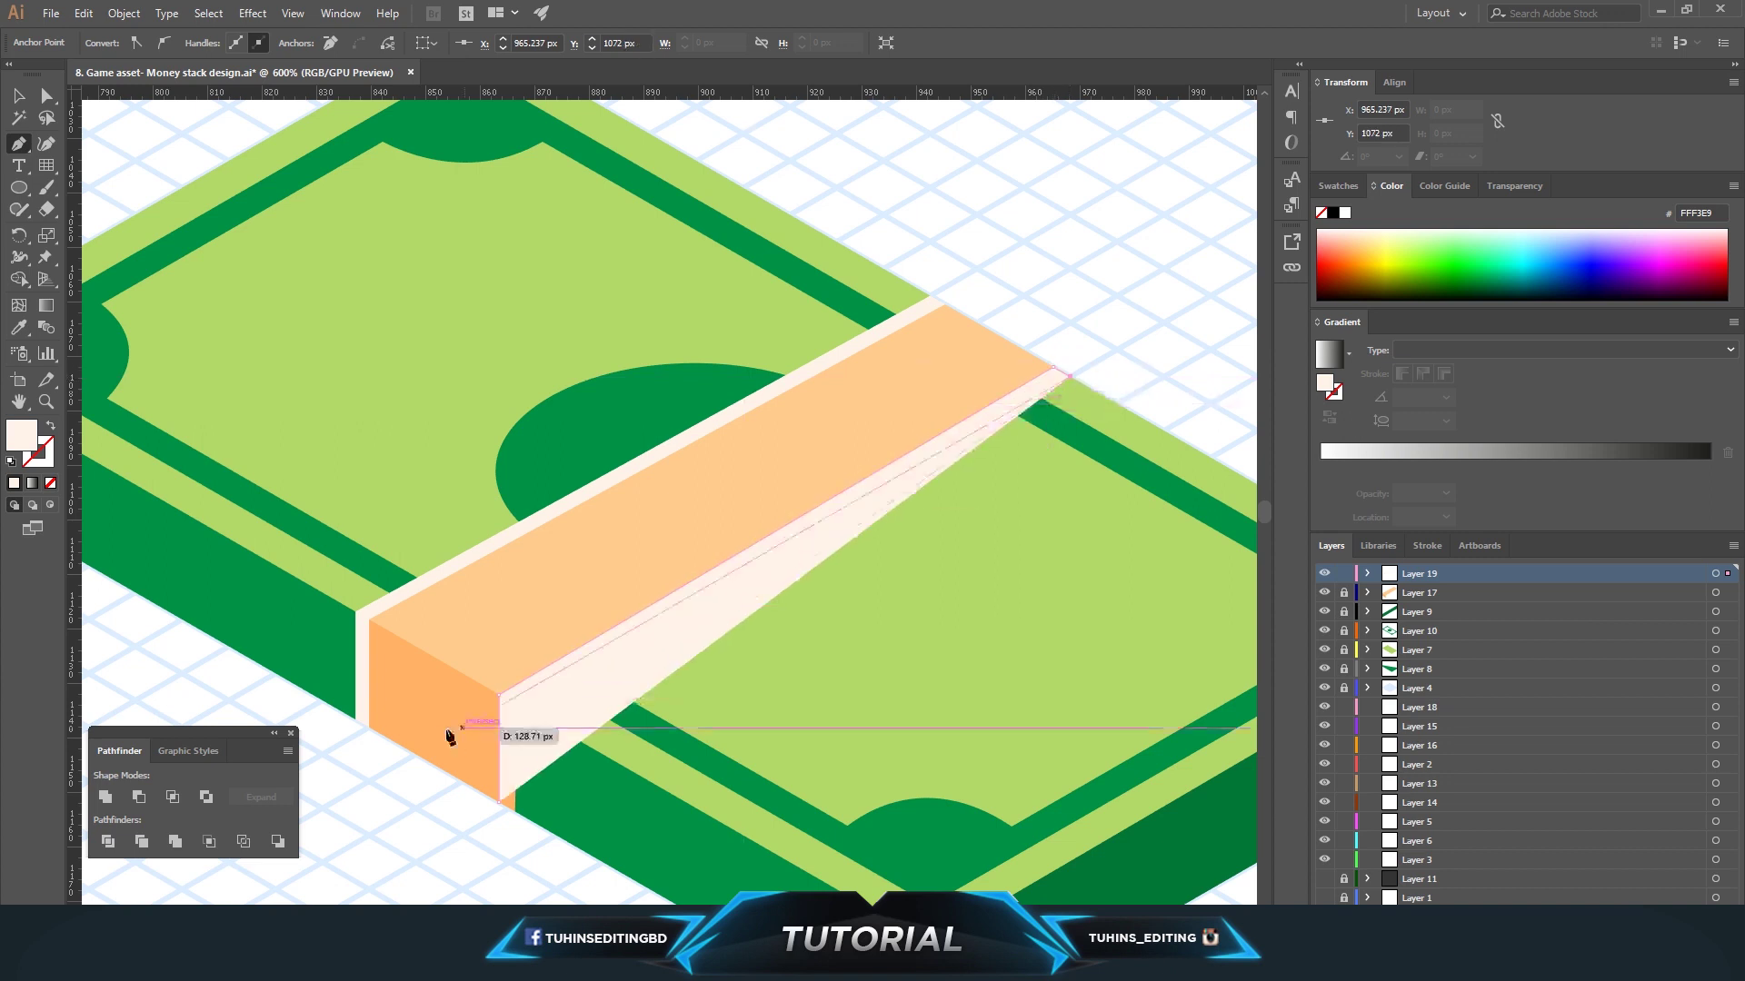
left_click(516, 711)
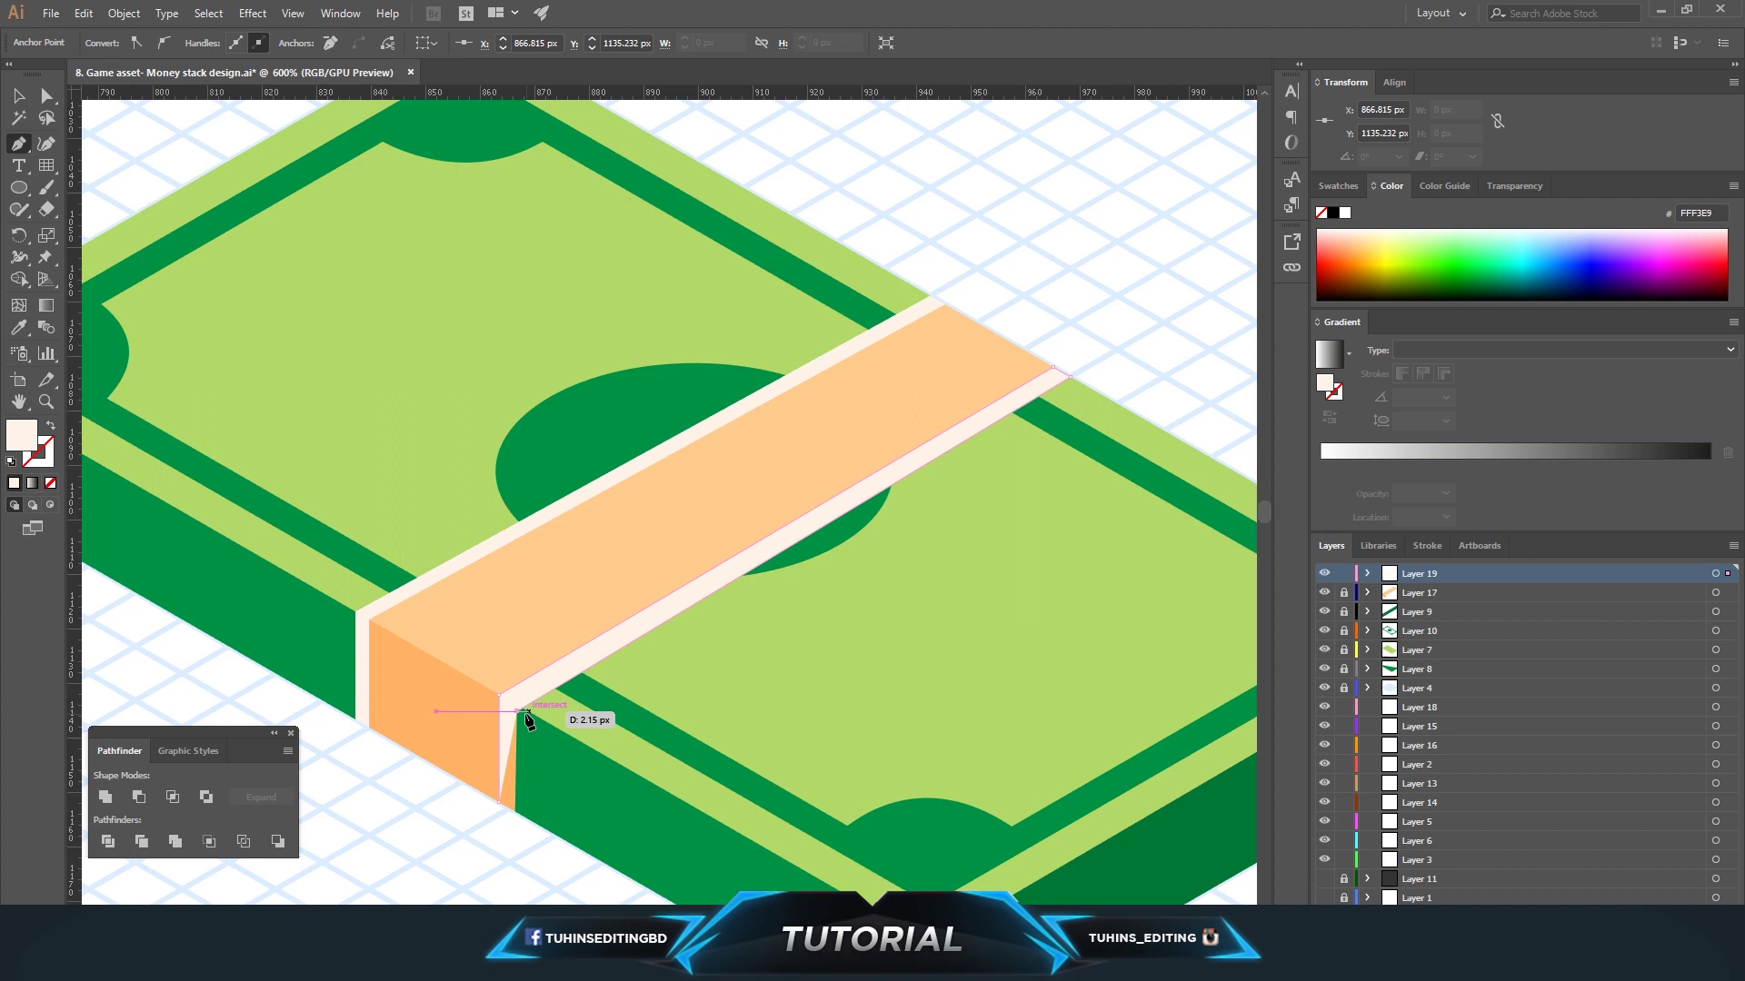
left_click(515, 809)
left_click(498, 803)
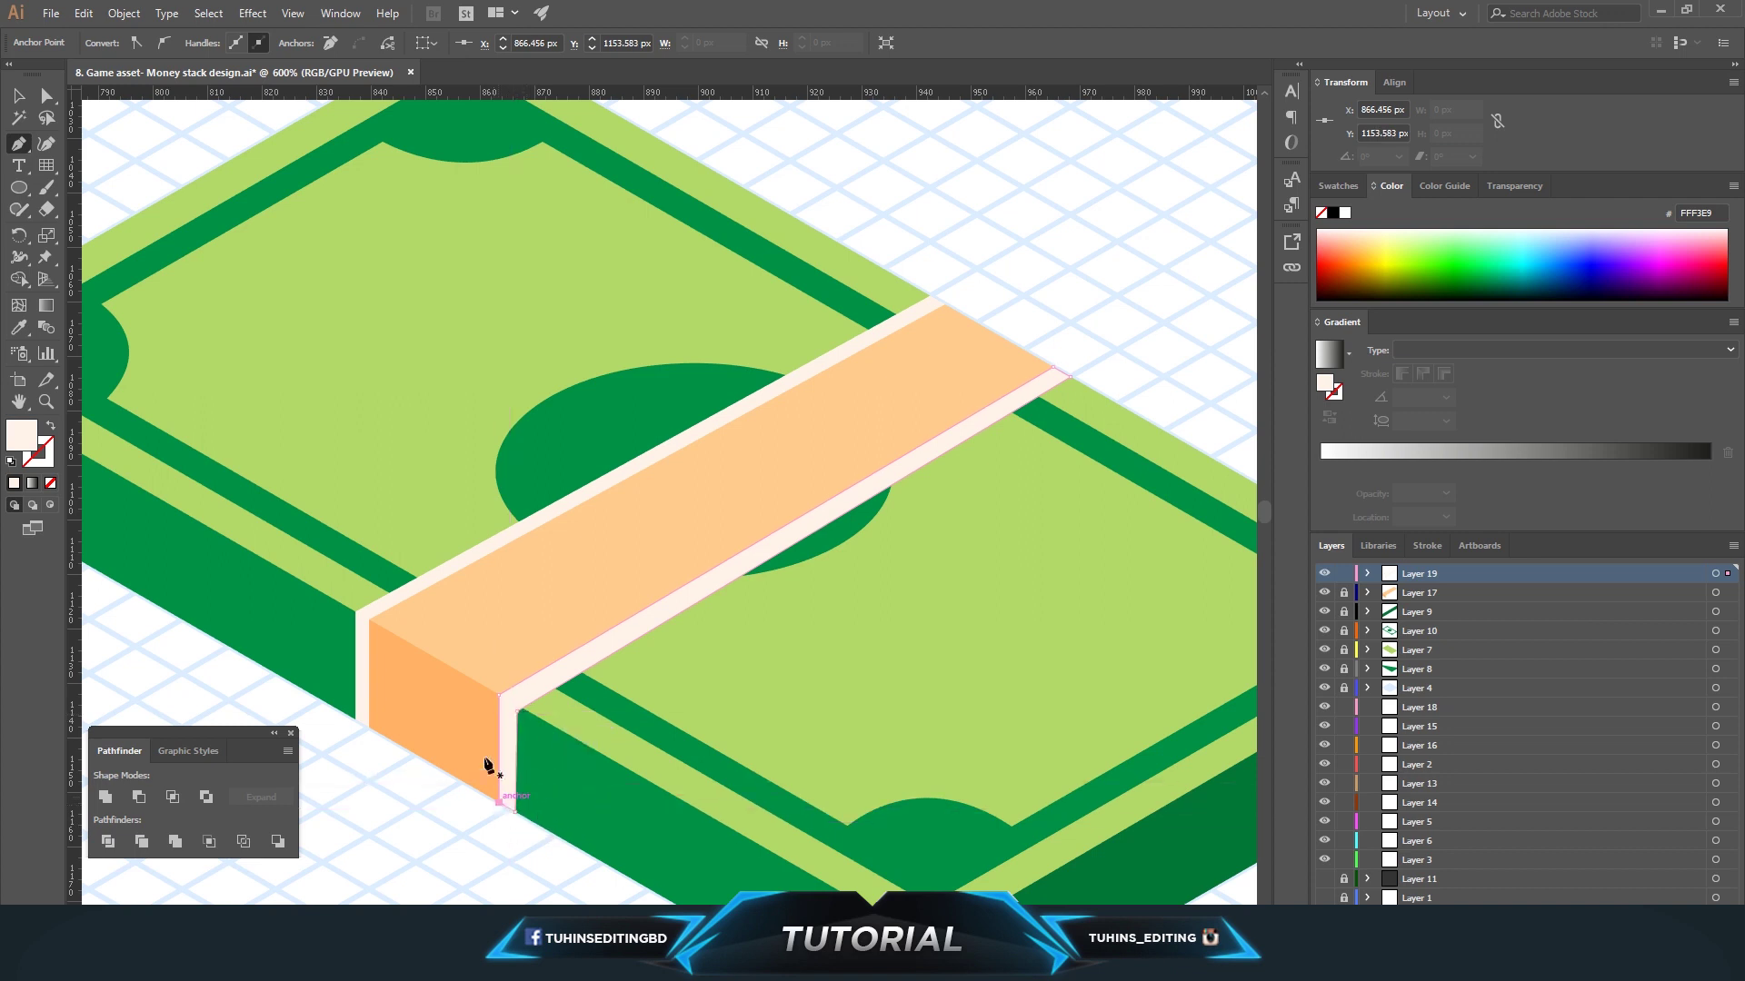
key("a")
left_click(476, 847)
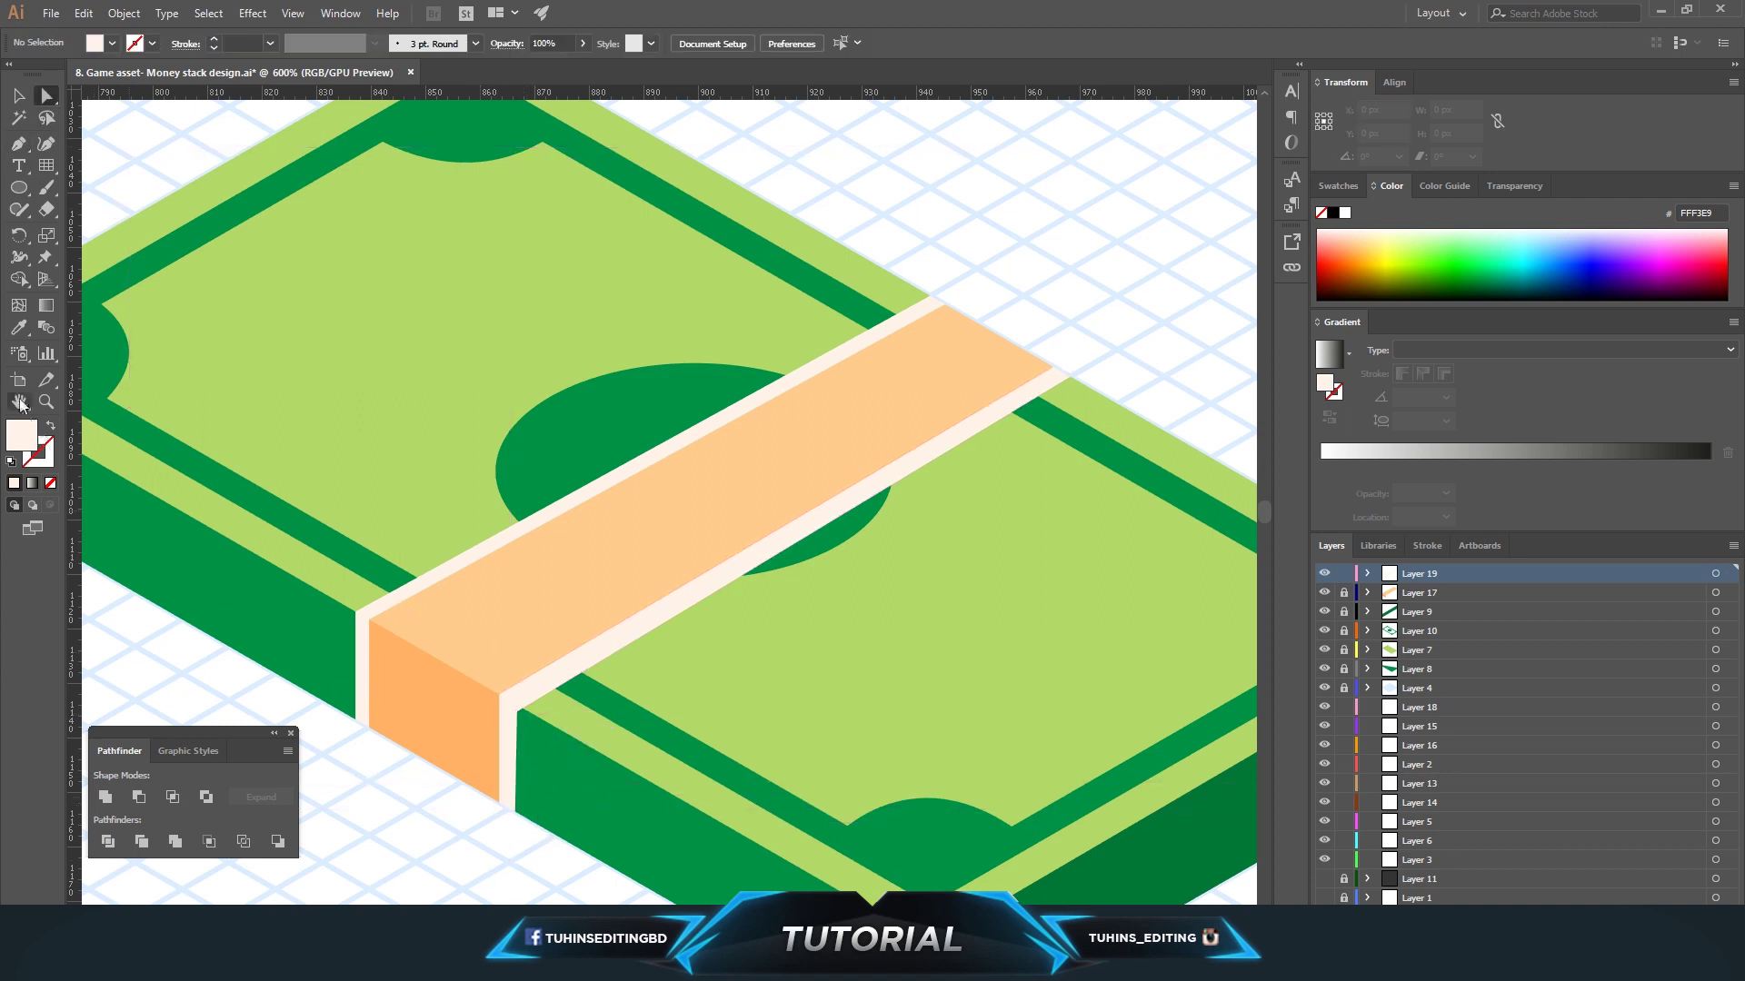
Zoom in on the band's front corner to check the strip's point alignment, then zoom out.
left_click(47, 400)
left_click(491, 674)
left_click(672, 543)
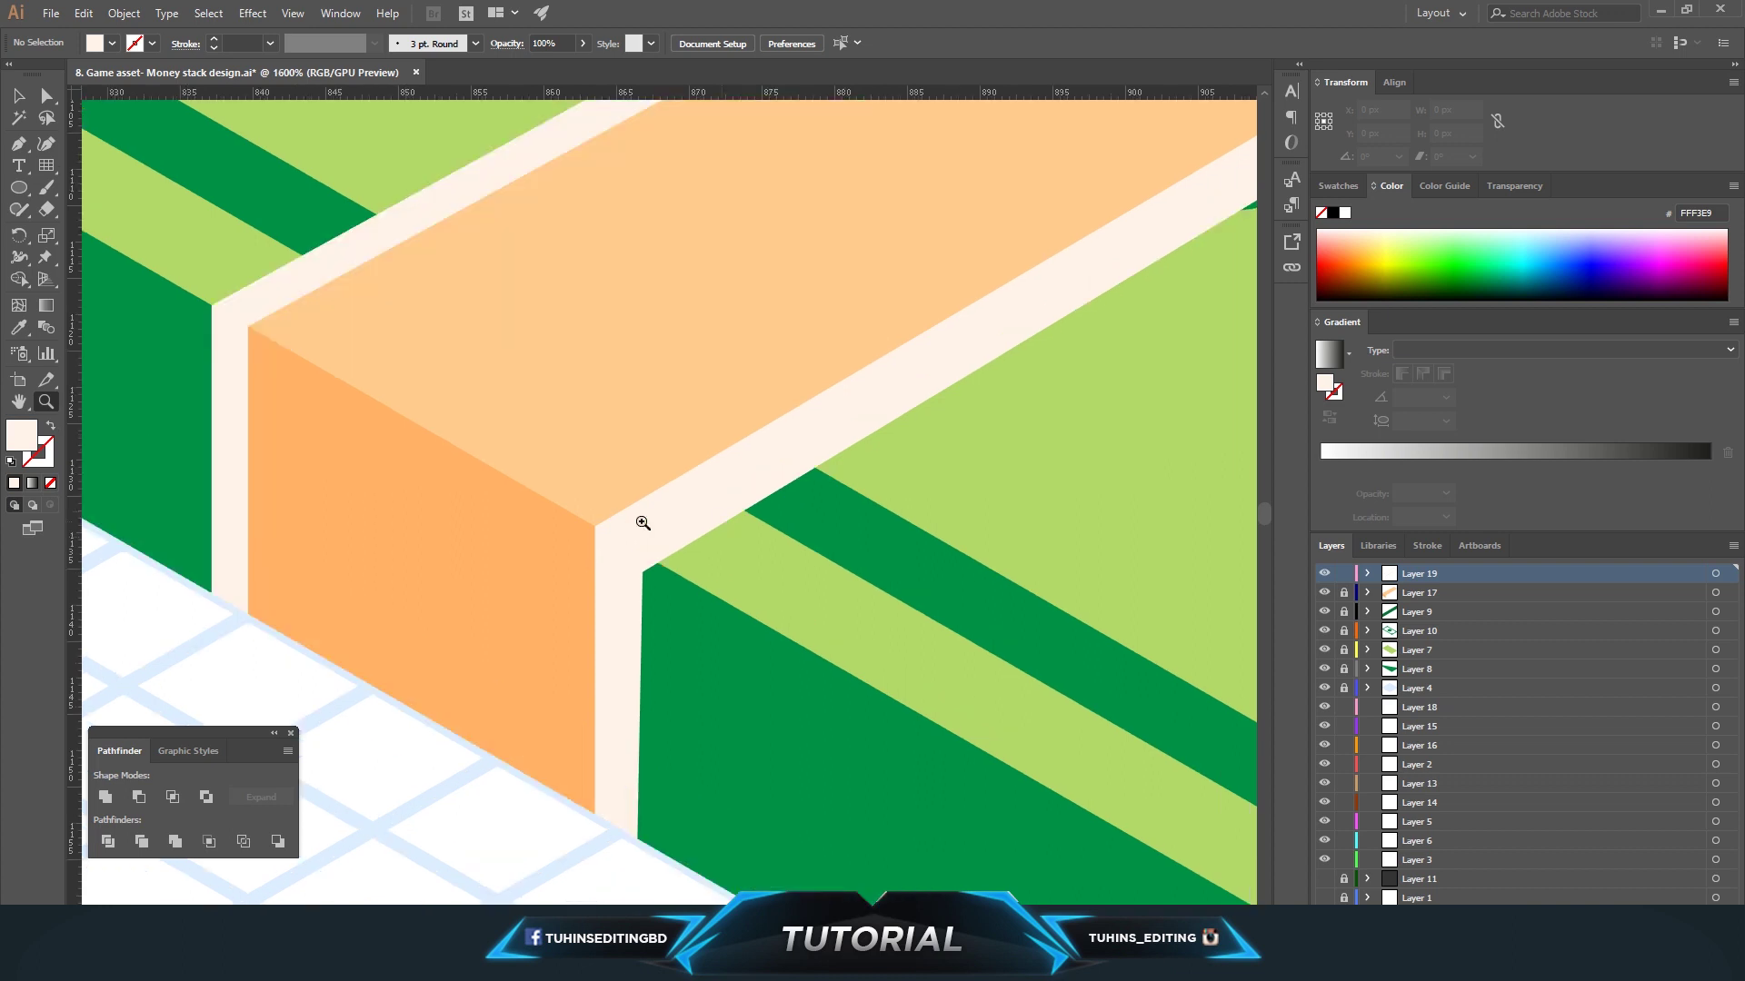
left_click(643, 520)
left_click(47, 96)
left_click(670, 498)
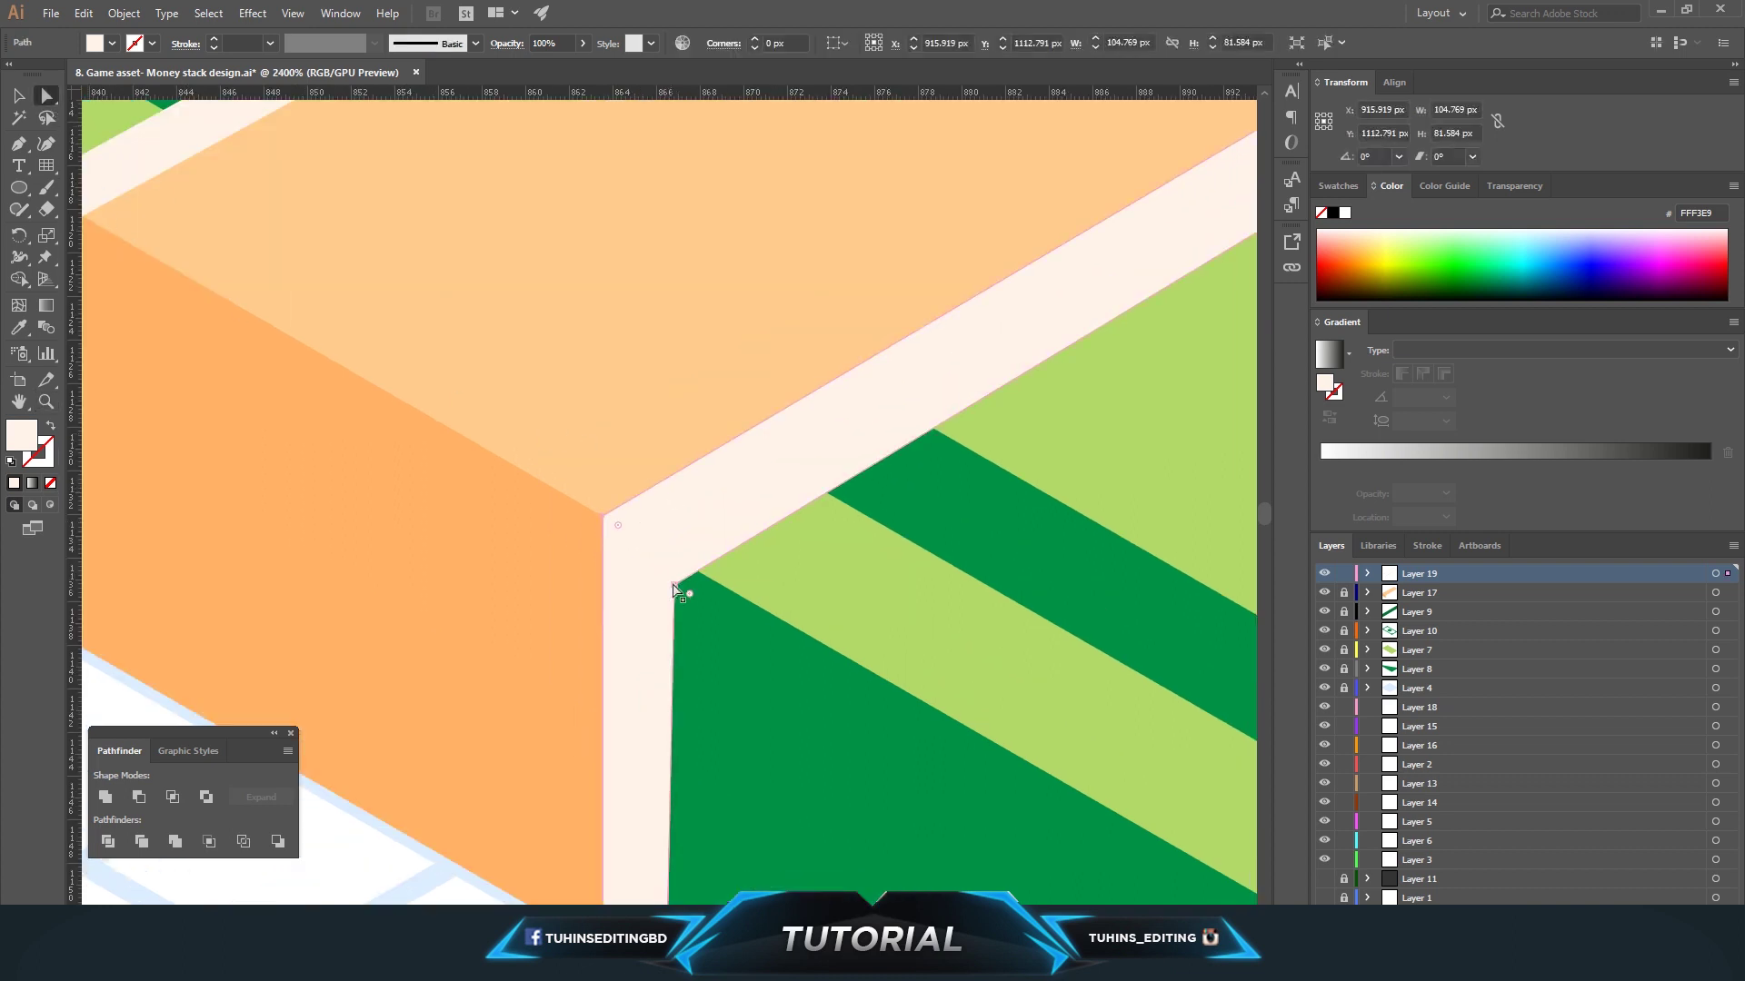
left_click(812, 621)
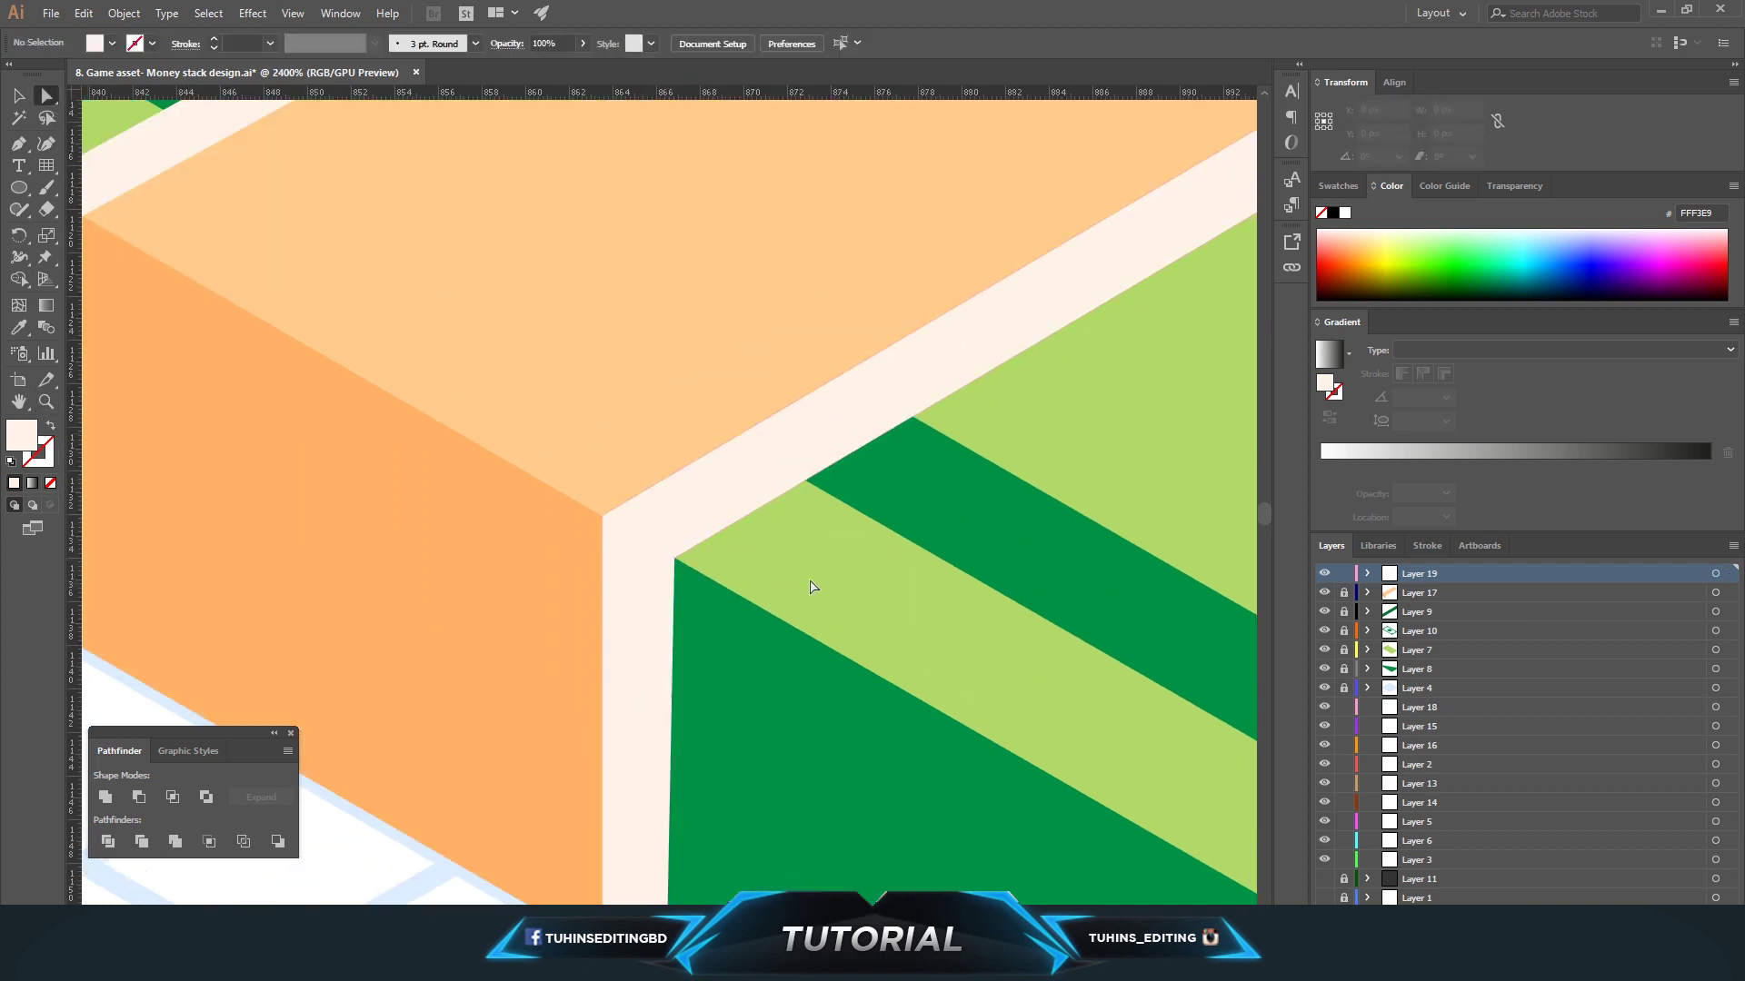
key("ctrl+minus")
key("ctrl+minus")
key("ctrl+minus")
key("ctrl+minus")
key("ctrl+minus")
key("ctrl+minus")
key("ctrl+minus")
key("ctrl+minus")
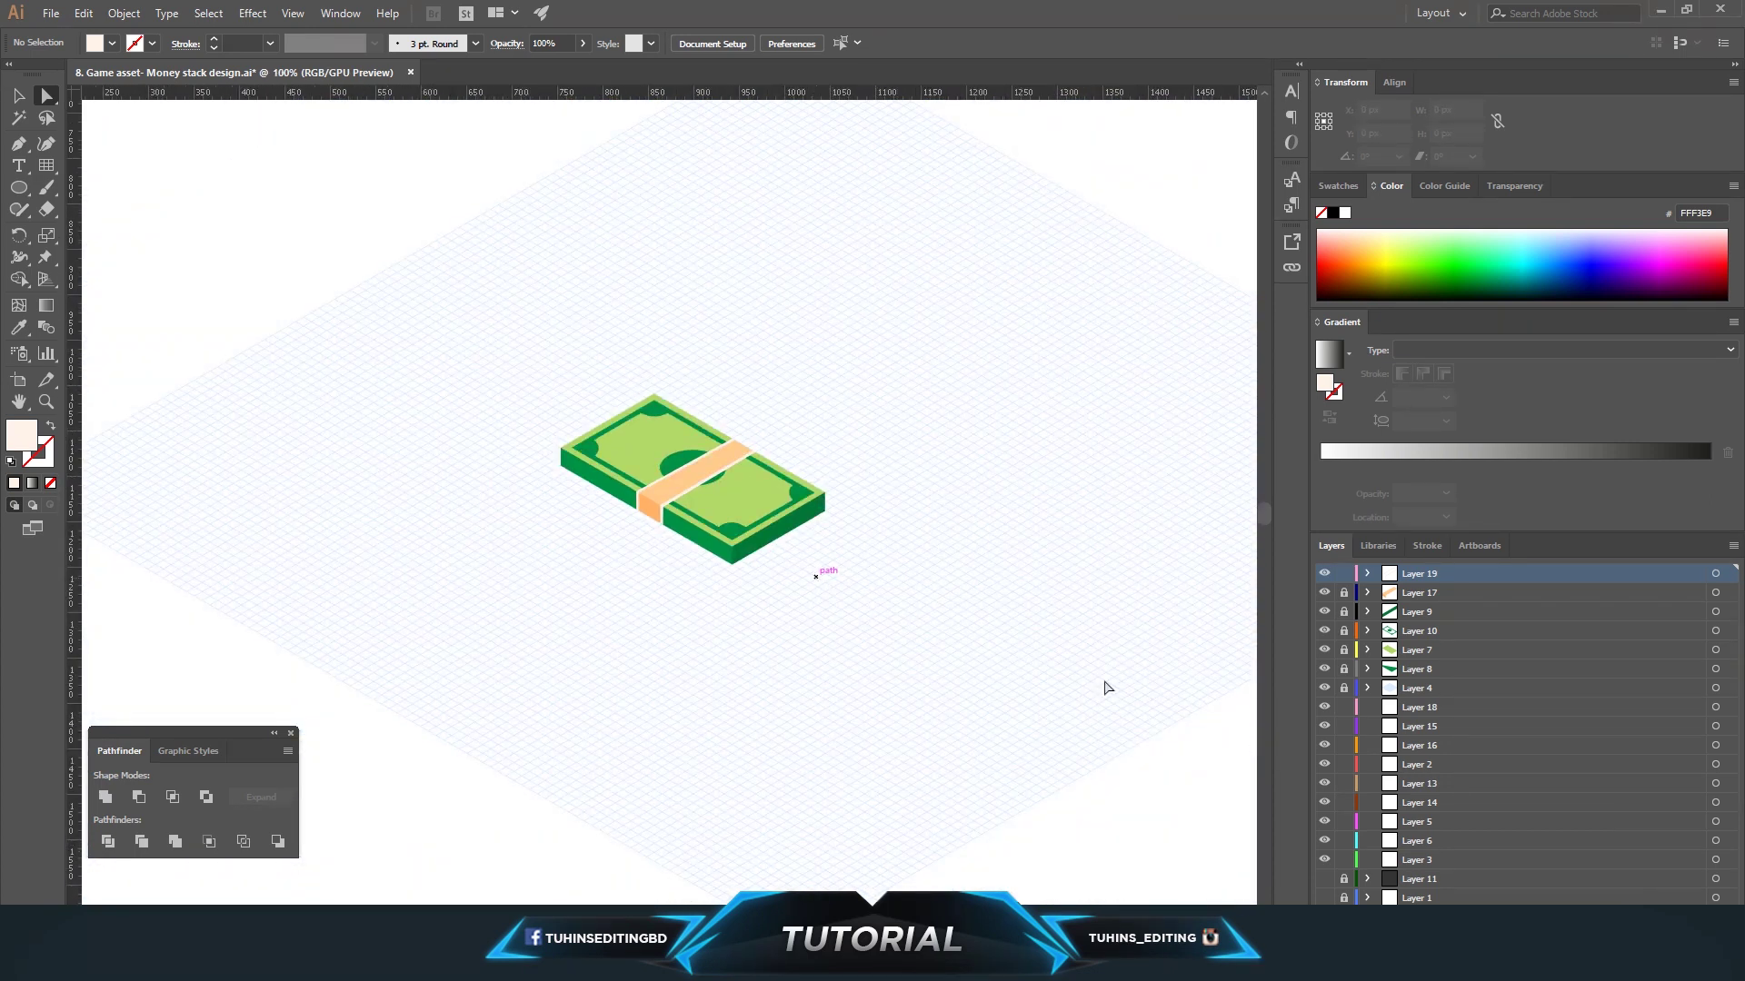
Hide the isometric grid layer and select the banknote bundle.
left_click(1327, 687)
left_click(692, 474)
left_click(943, 655)
scroll(943, 654, "up", 2)
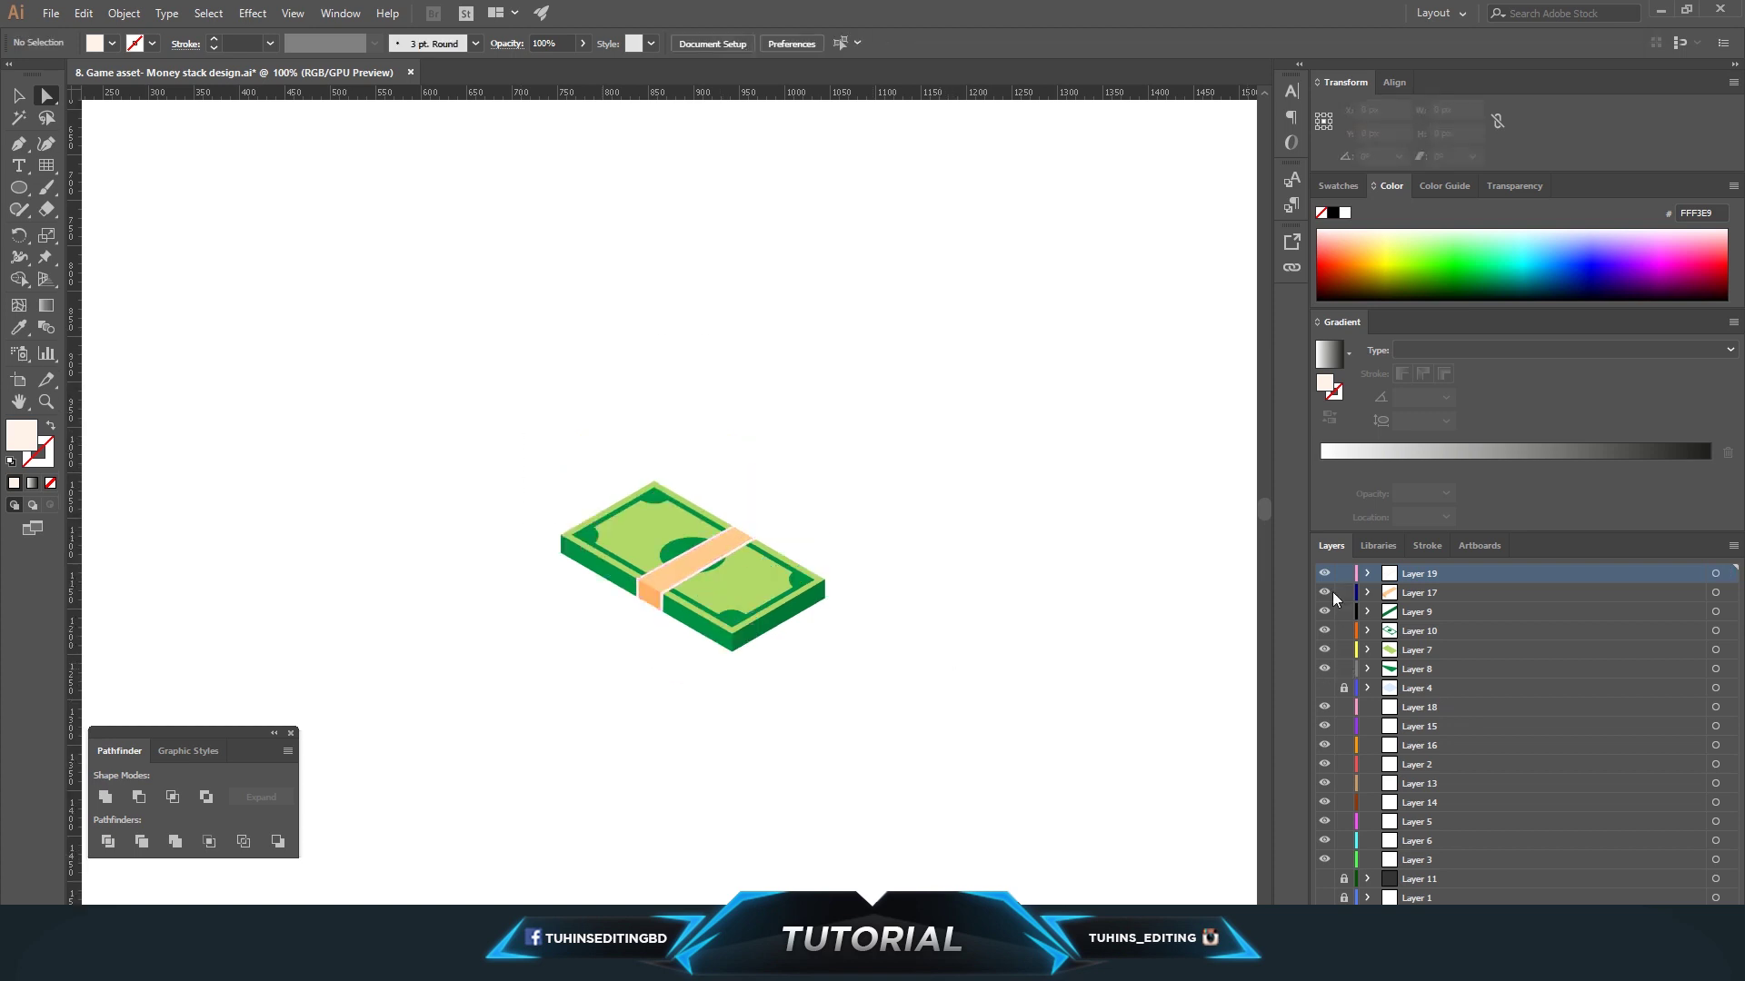
left_click(589, 512)
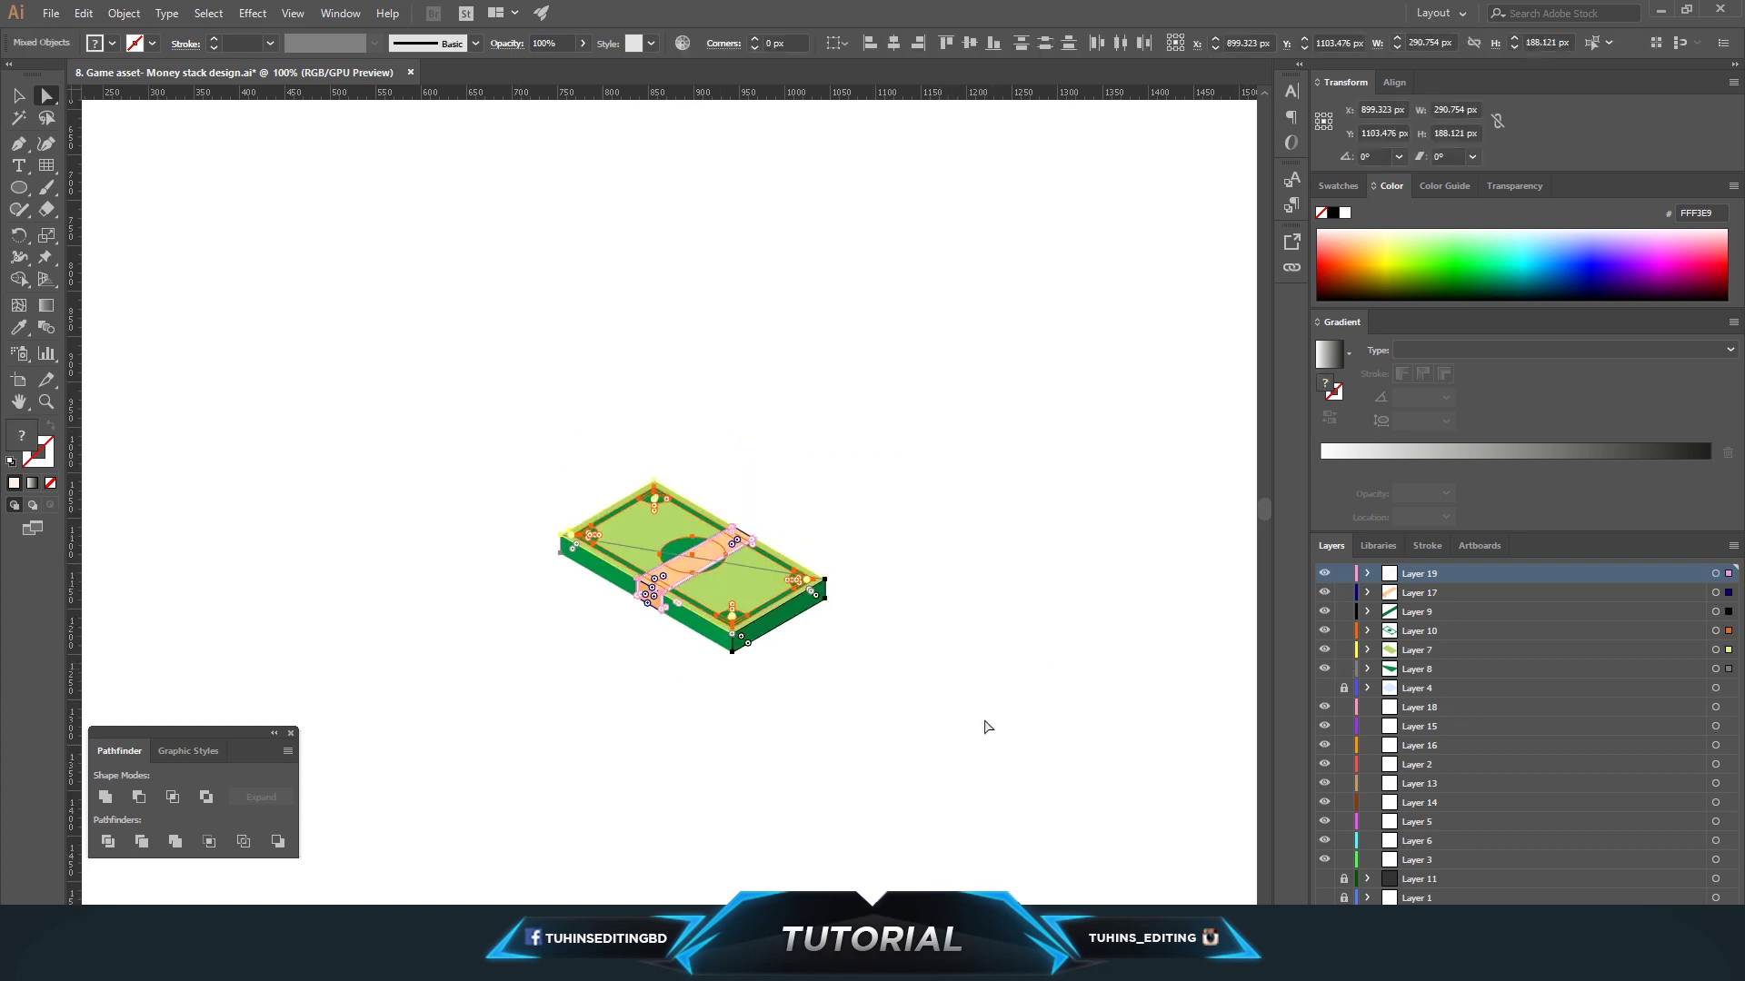
left_click(967, 655)
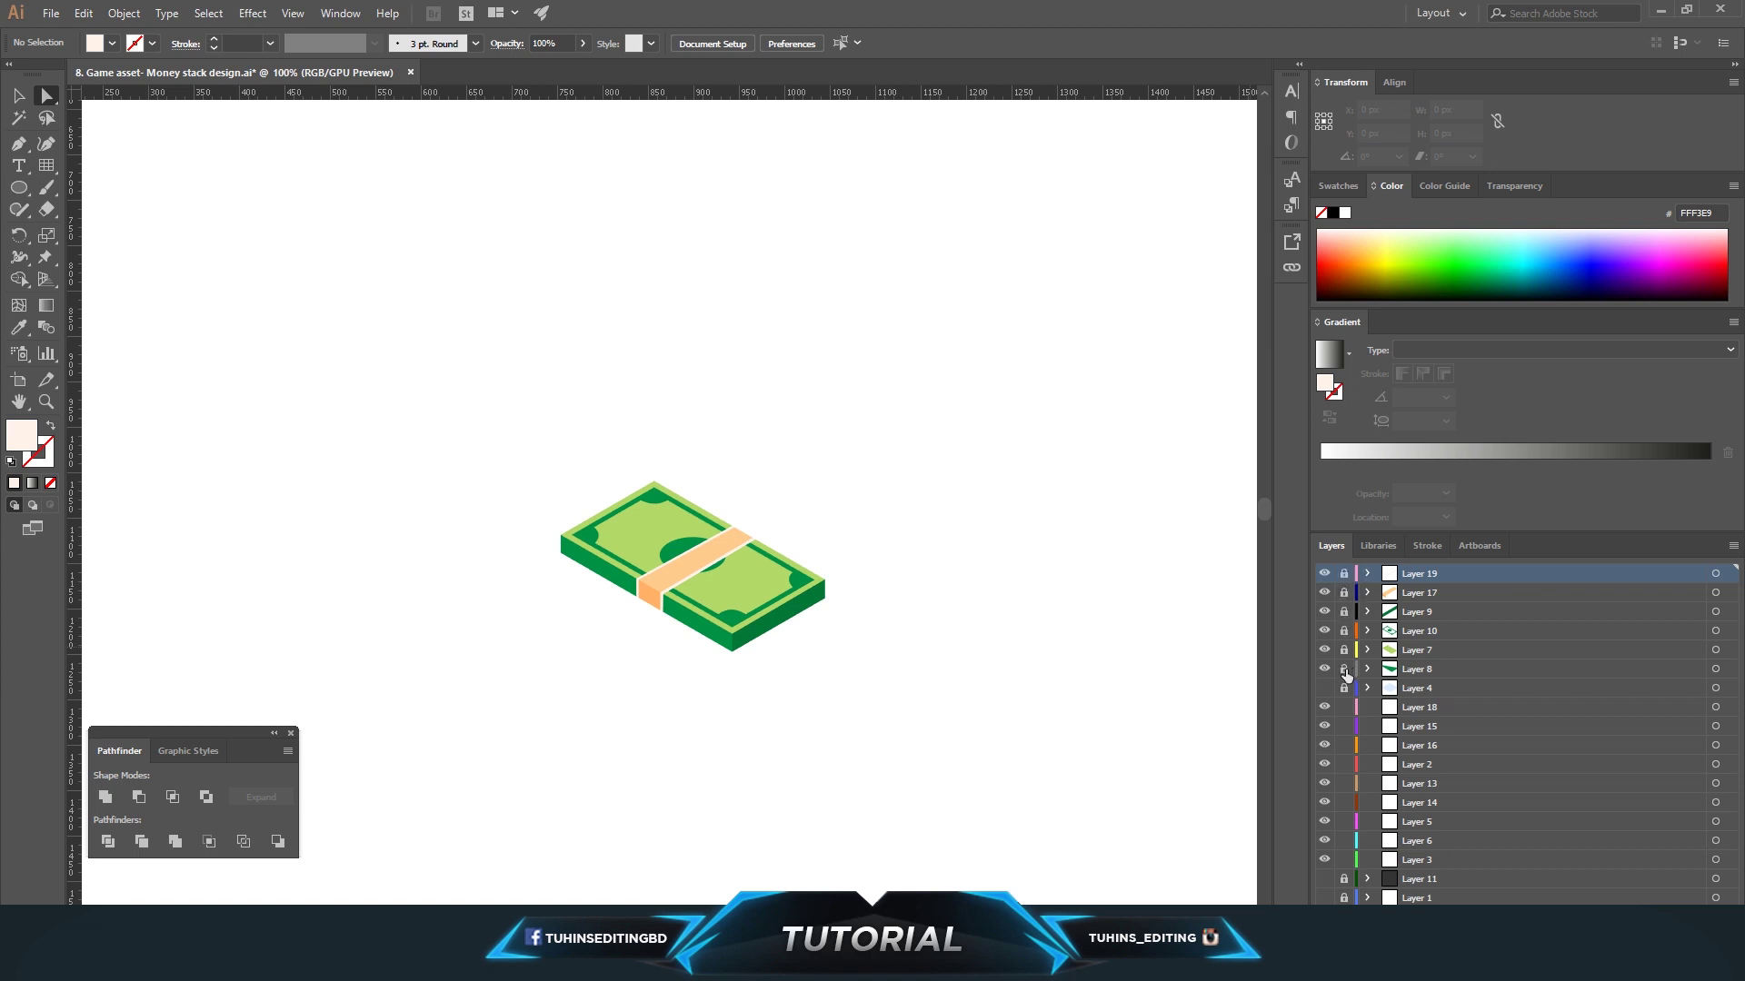
scroll(709, 392, "up", 2)
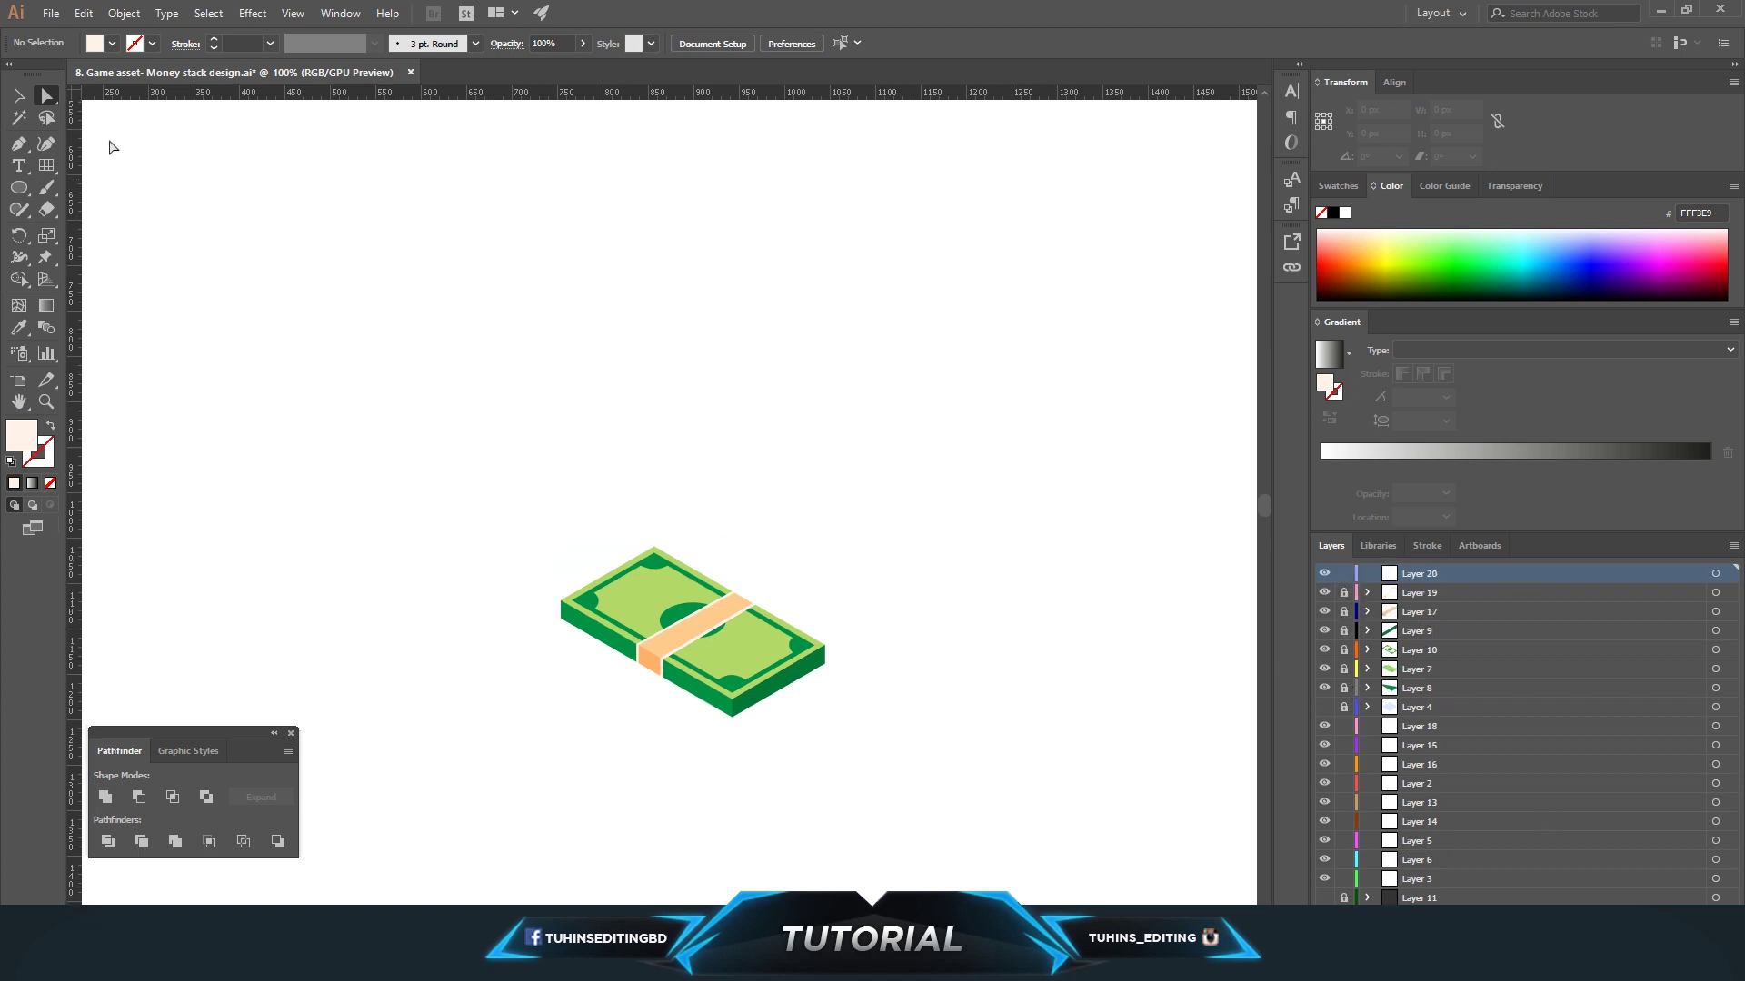
Paste a bundle copy on top of the original and lock its layer.
key("ctrl+v")
key("v")
left_click_drag(702, 524, 751, 617)
left_click(896, 570)
left_click(1714, 573)
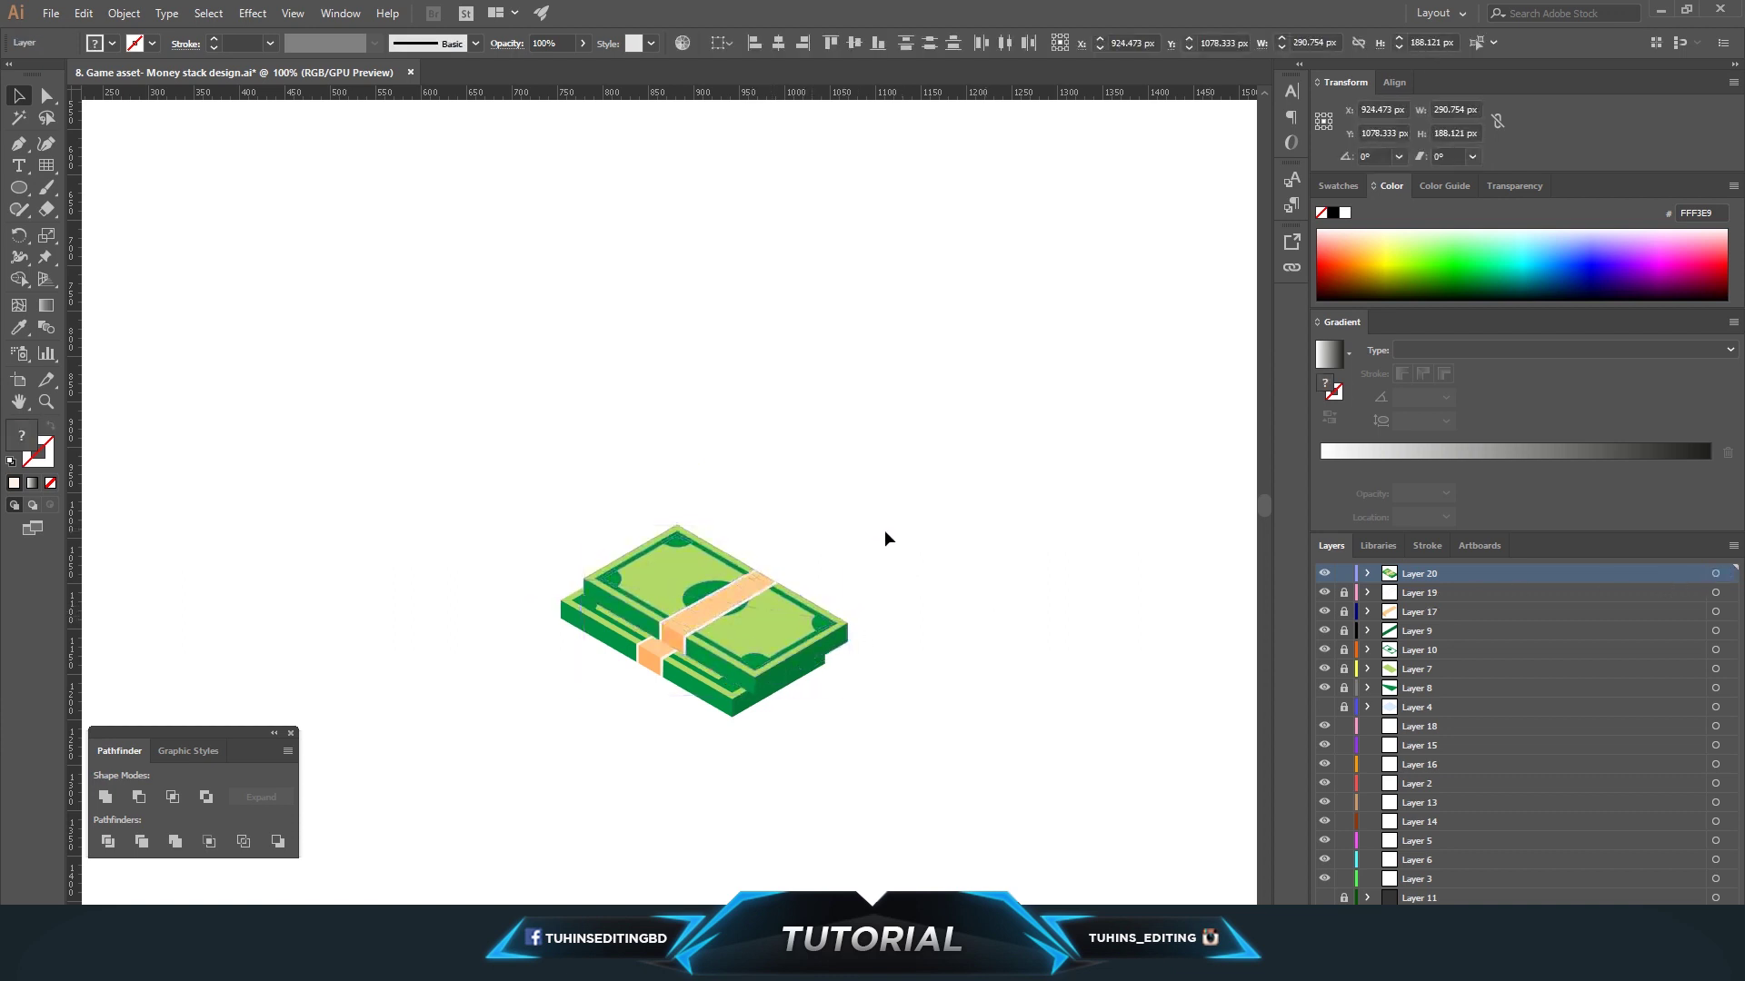
left_click(936, 546)
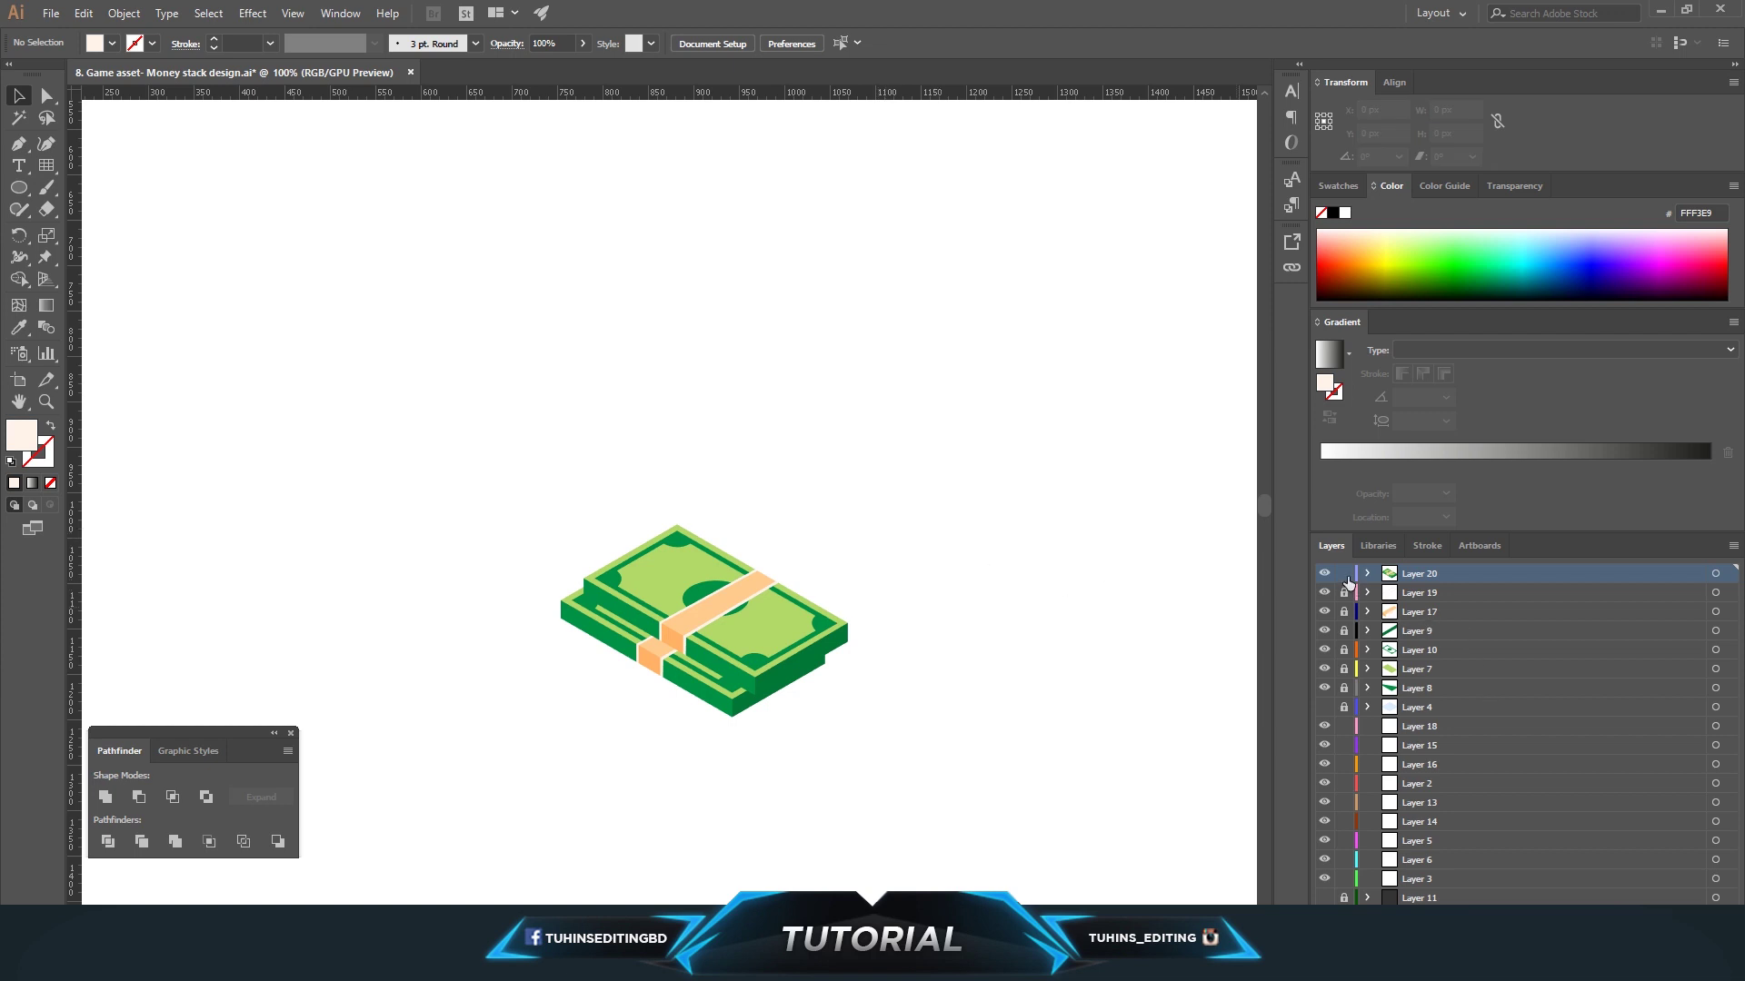
left_click(1344, 573)
Add a third bundle copy on a new layer and settle it atop the pile.
key("ctrl+l")
key("ctrl+v")
left_click_drag(697, 530, 753, 596)
left_click(912, 539)
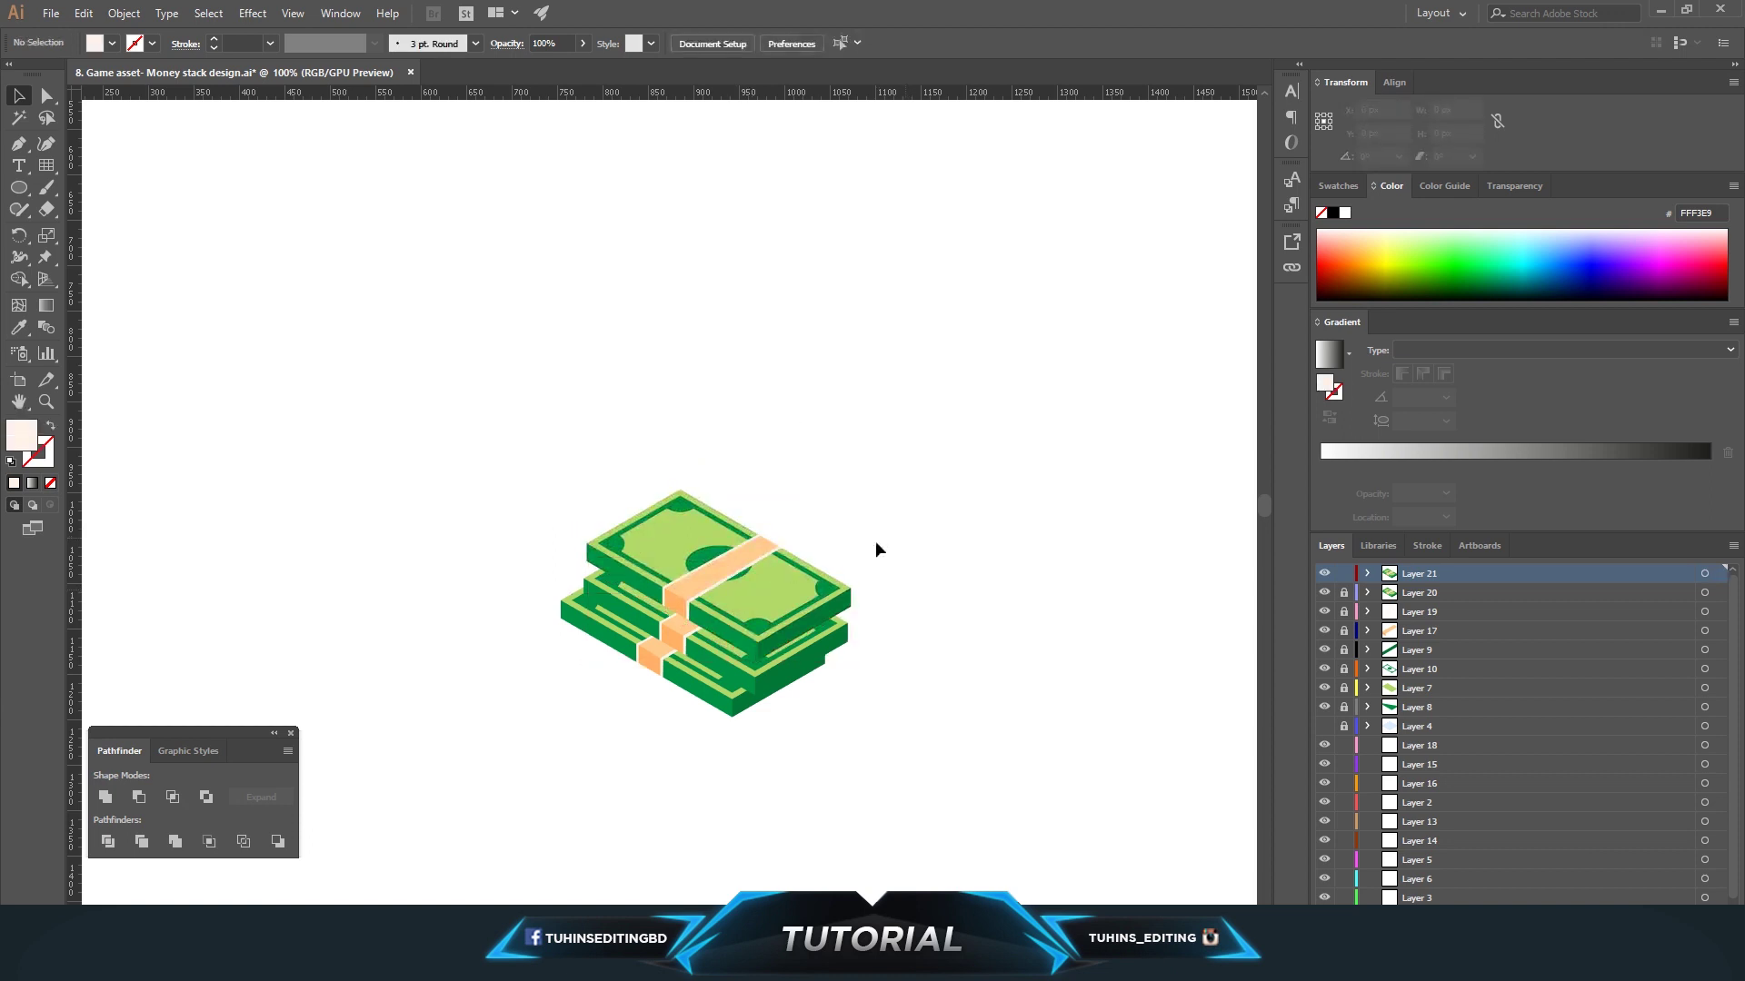
left_click_drag(773, 603, 703, 652)
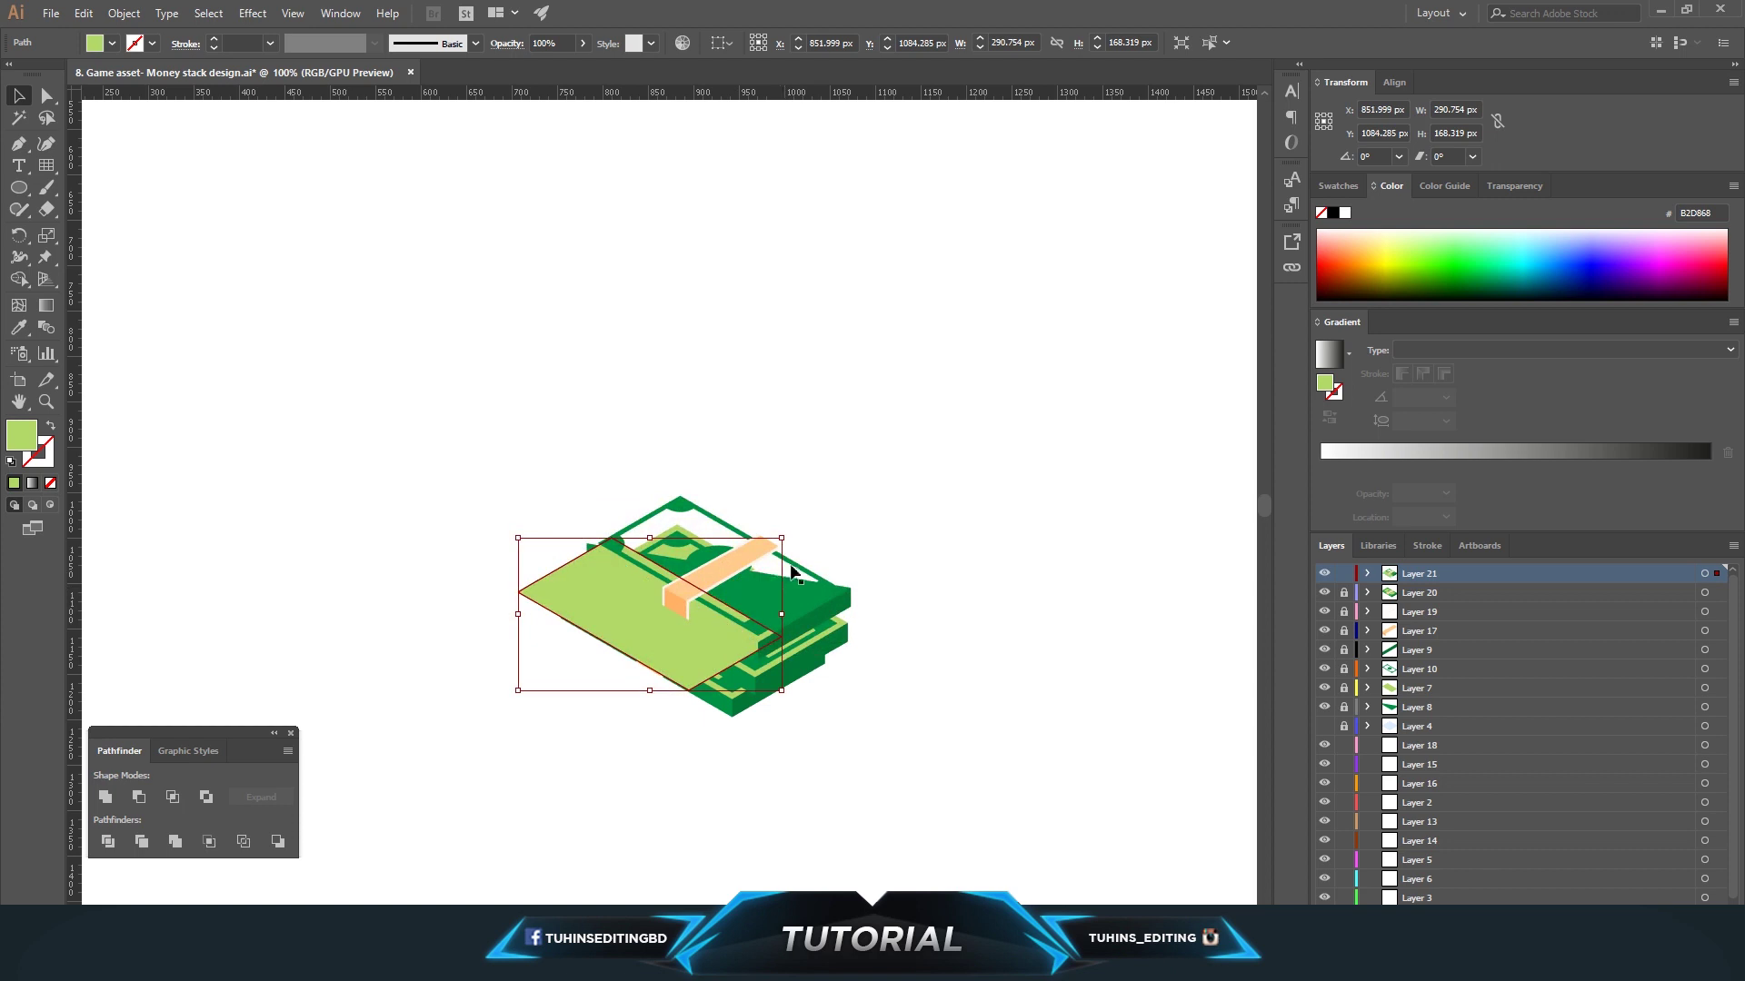
left_click(1703, 574)
left_click_drag(854, 479, 783, 586)
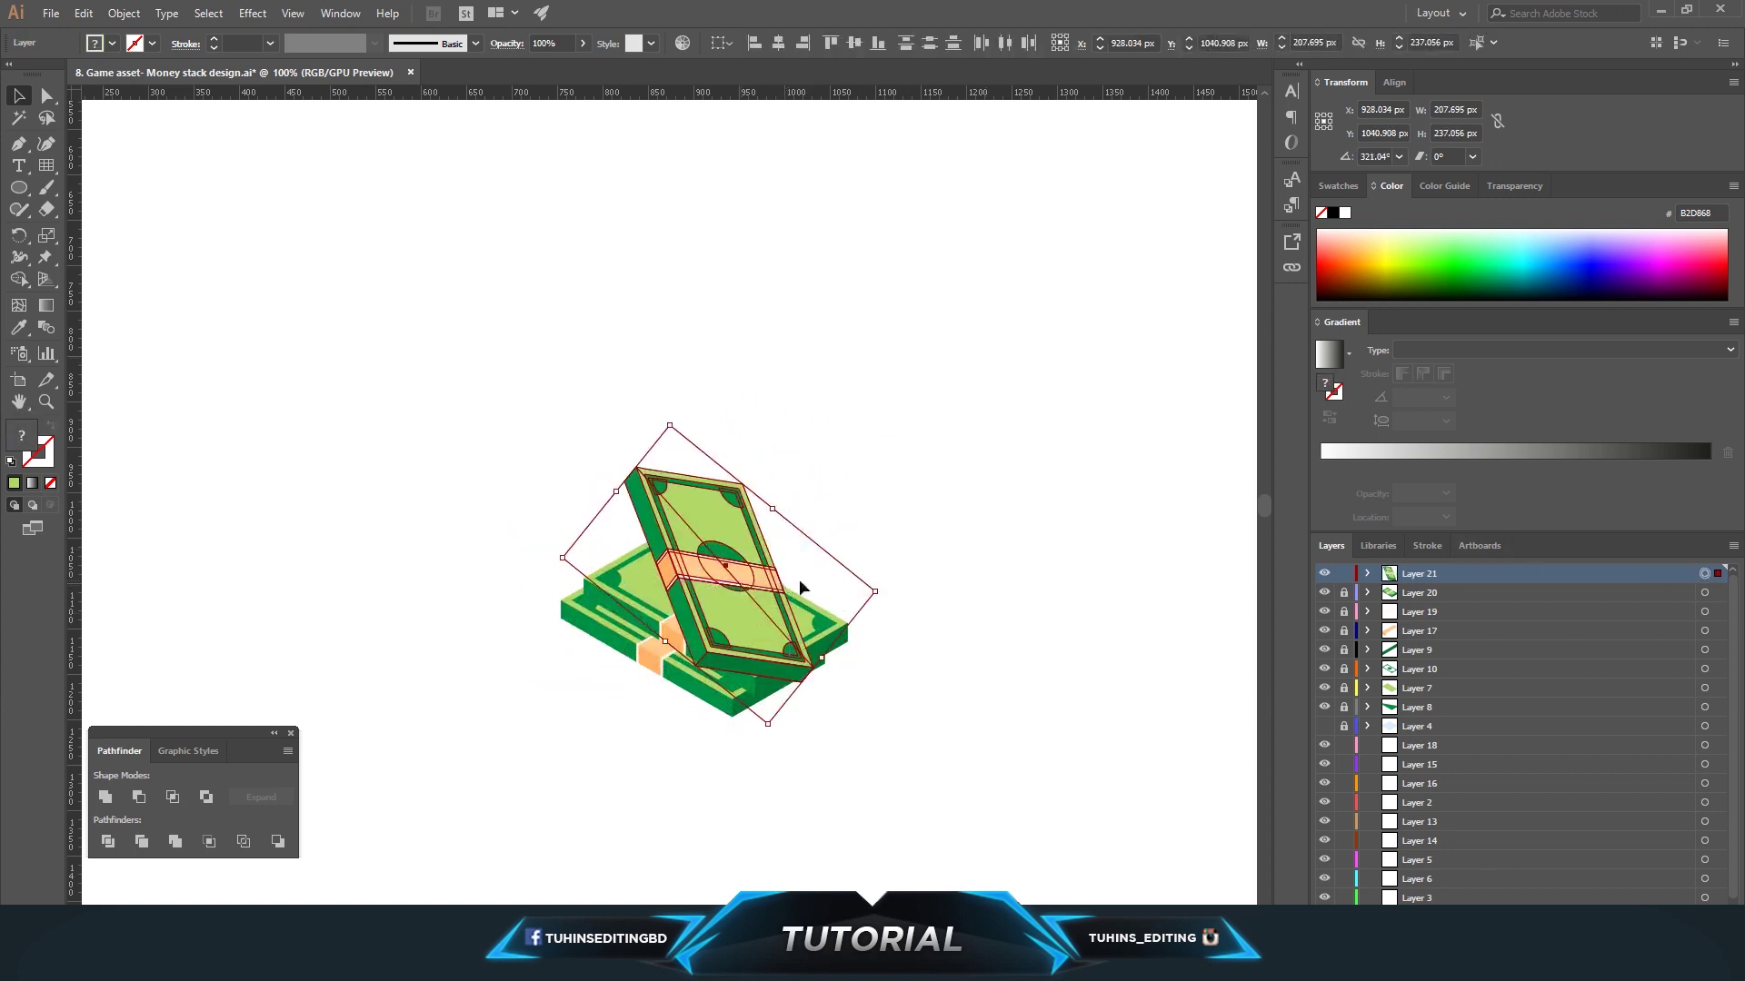
key("ctrl+z")
key("ctrl+z")
mouse_move(758, 560)
left_mouse_down()
mouse_move(798, 577)
mouse_move(783, 570)
left_mouse_up()
left_click(952, 543)
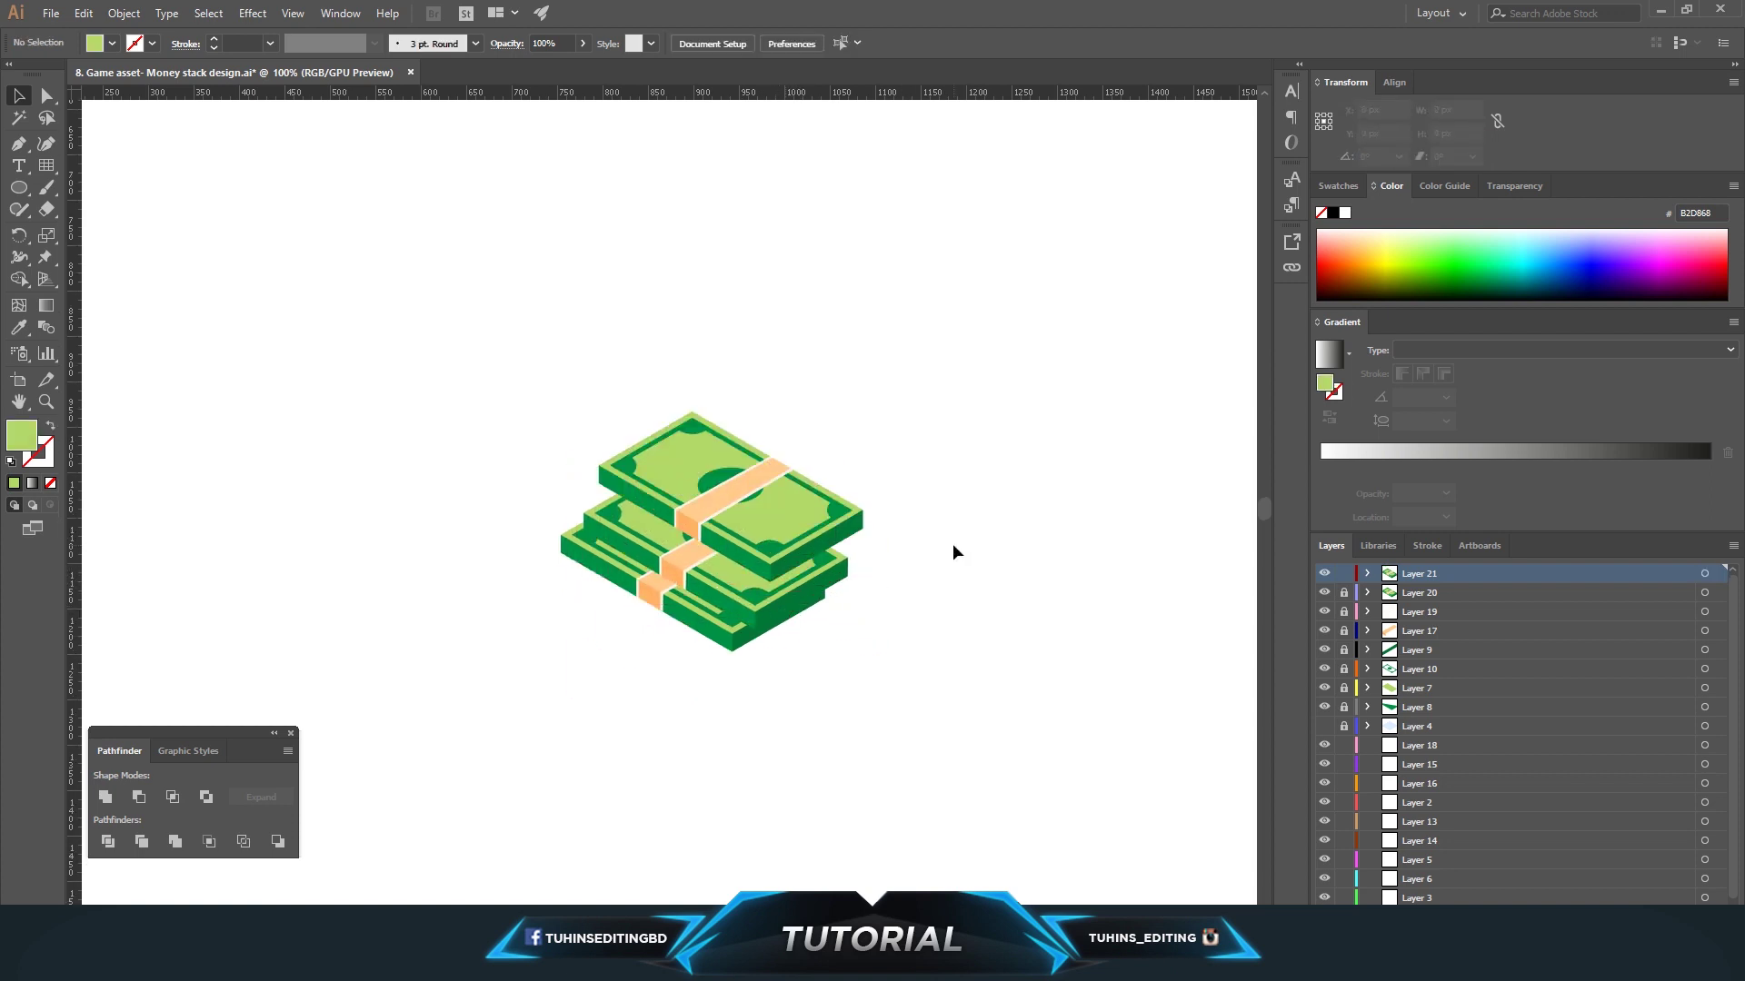
Nudge the top bundle slightly higher, save, and lock its layer.
left_click(797, 505)
left_click(1704, 574)
left_click_drag(778, 520, 779, 515)
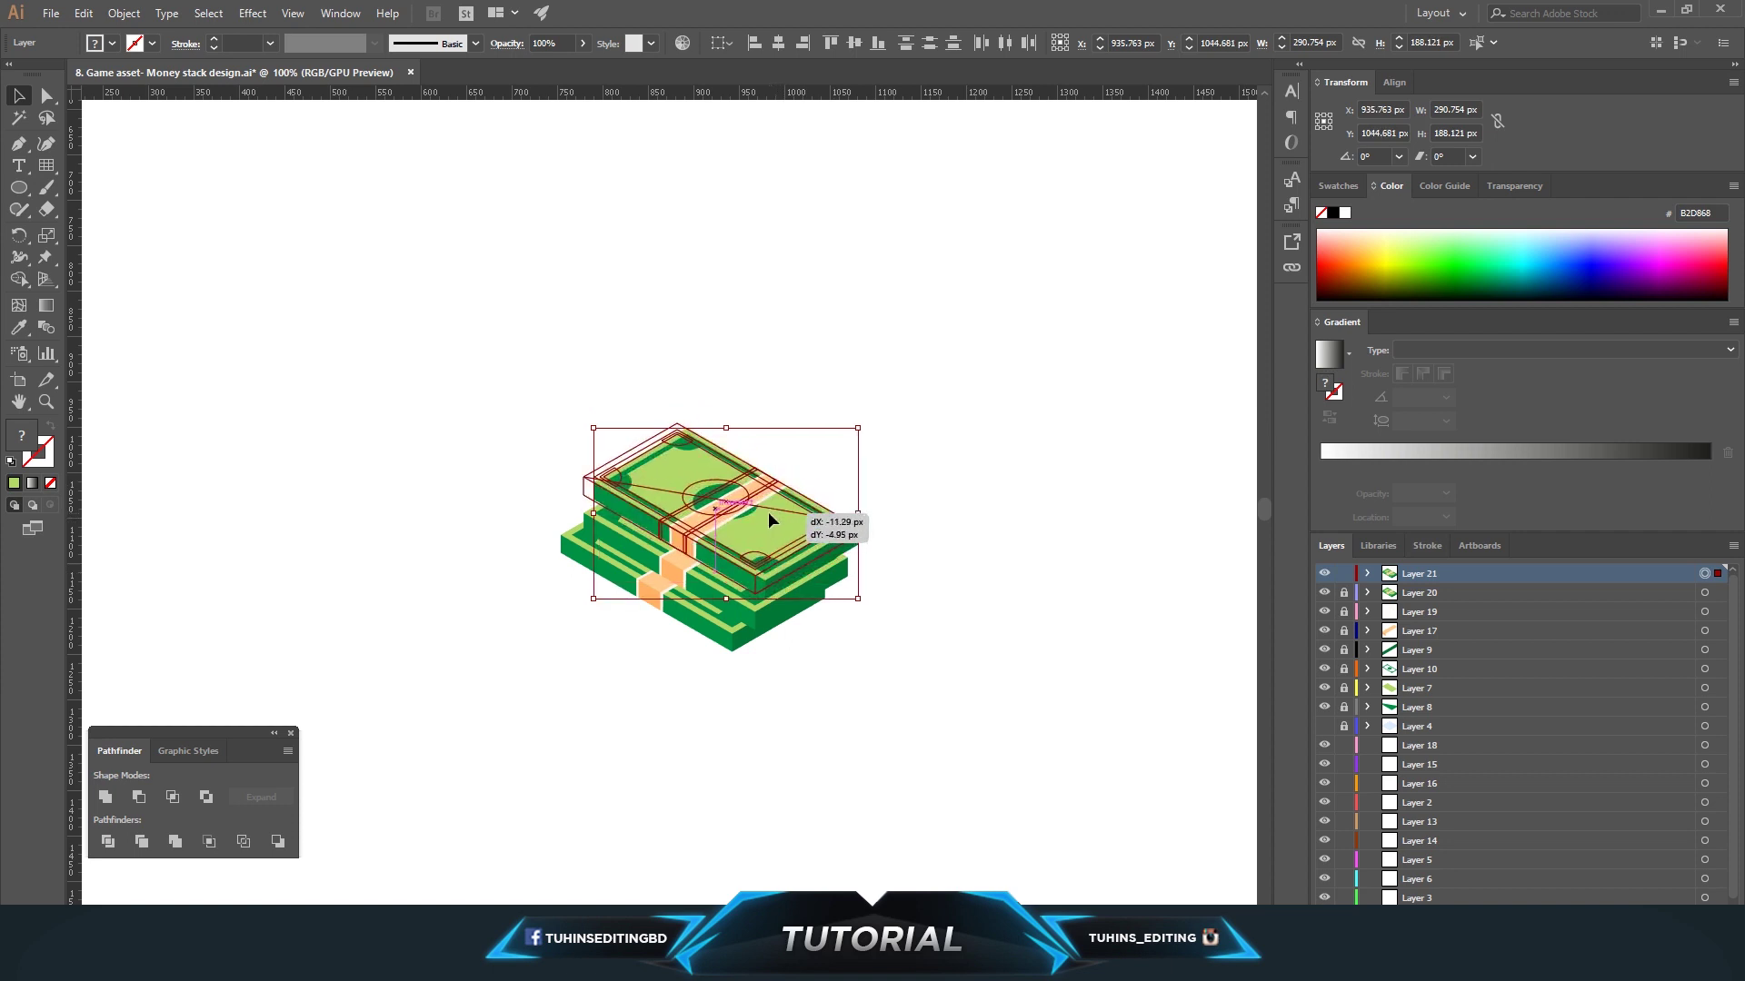
left_click_drag(777, 515, 767, 510)
left_click(947, 456)
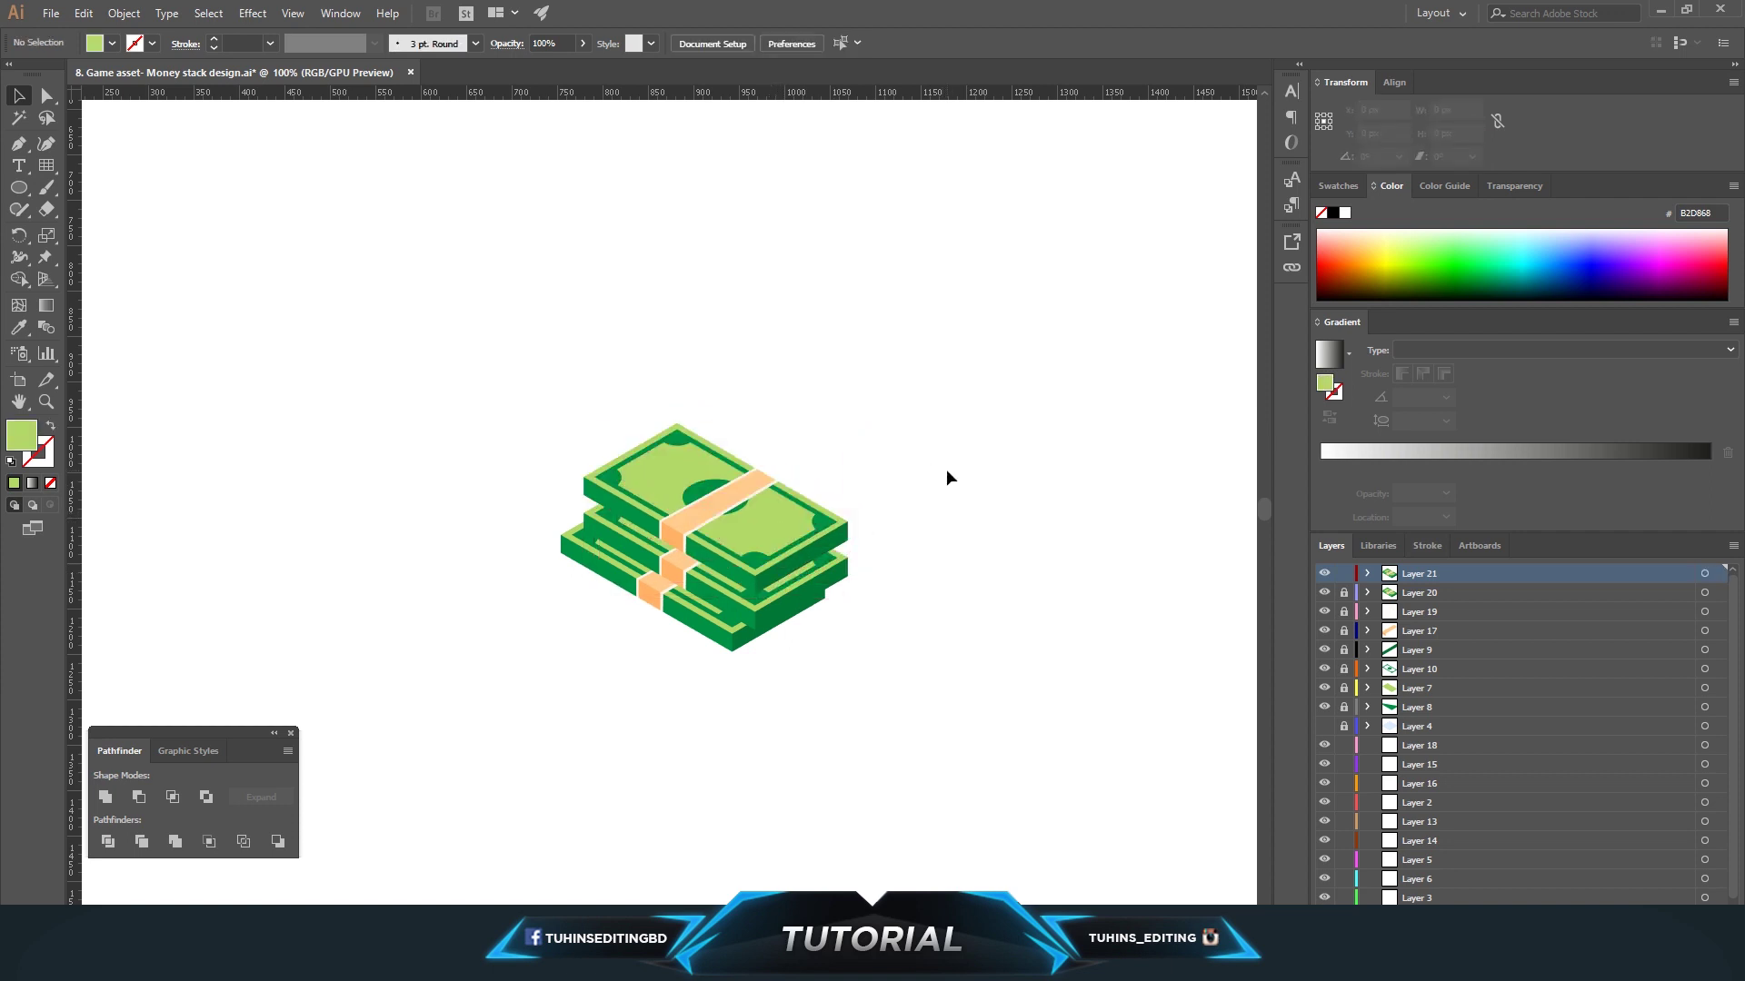
key("ctrl+s")
left_click(1344, 573)
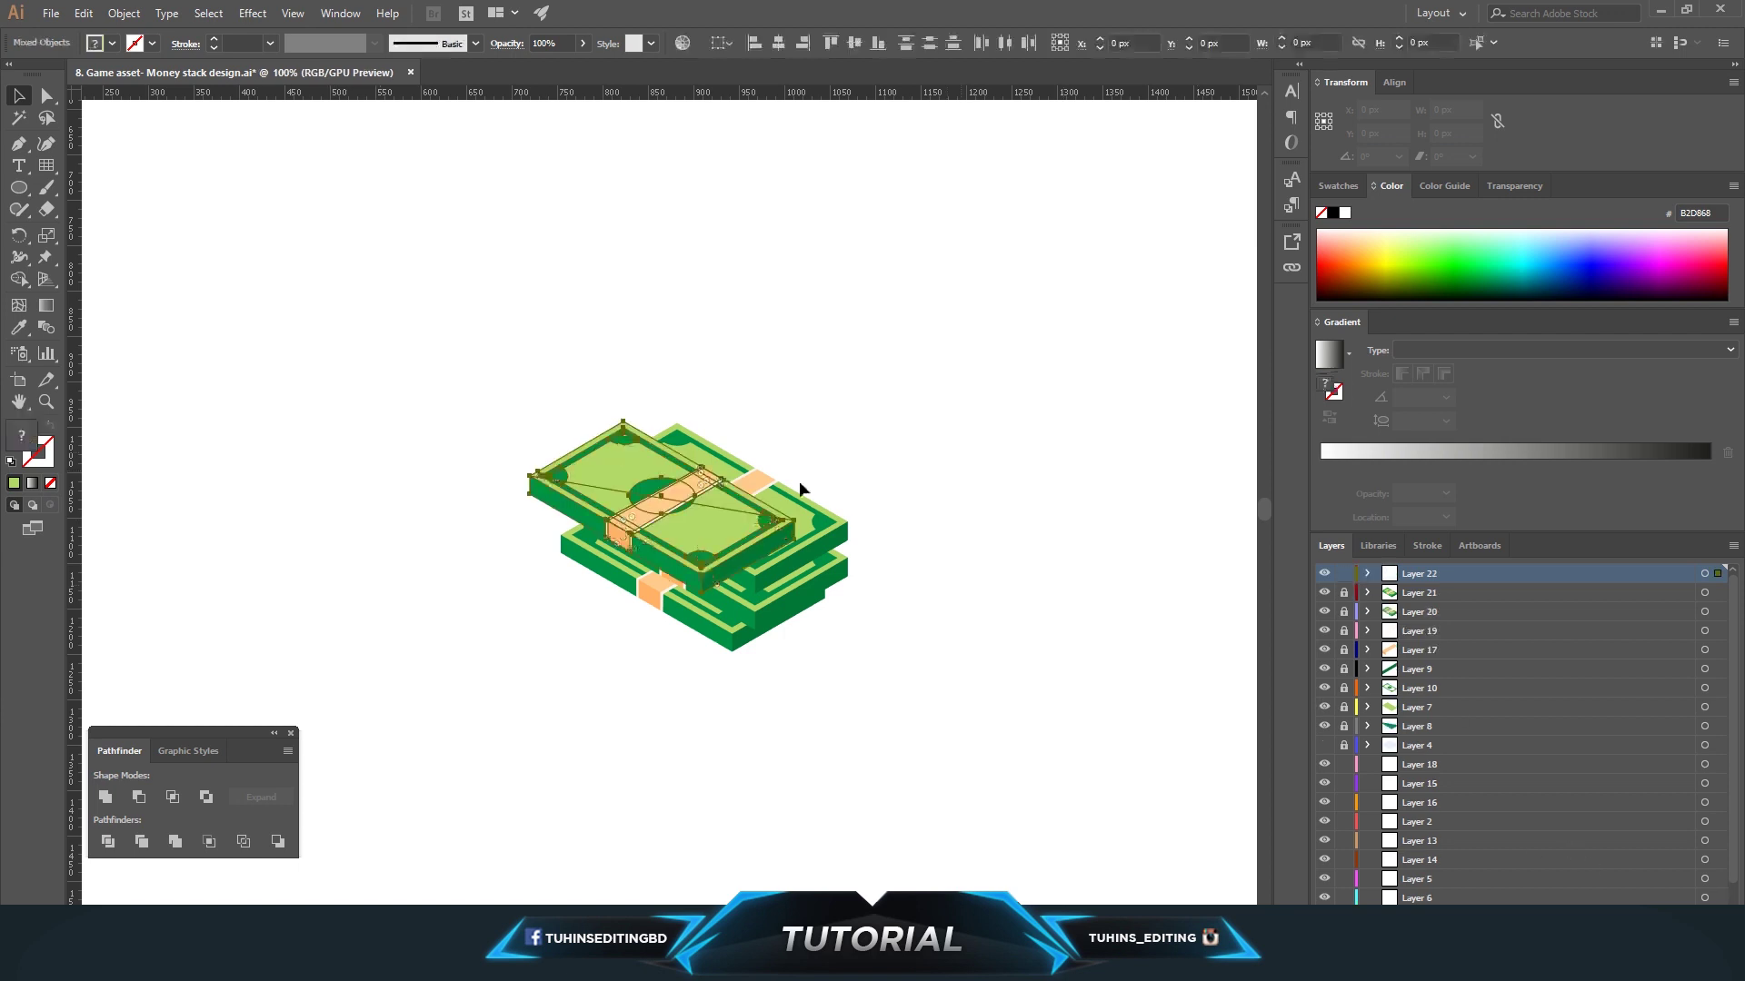
left_click_drag(798, 482, 954, 389)
left_click(123, 13)
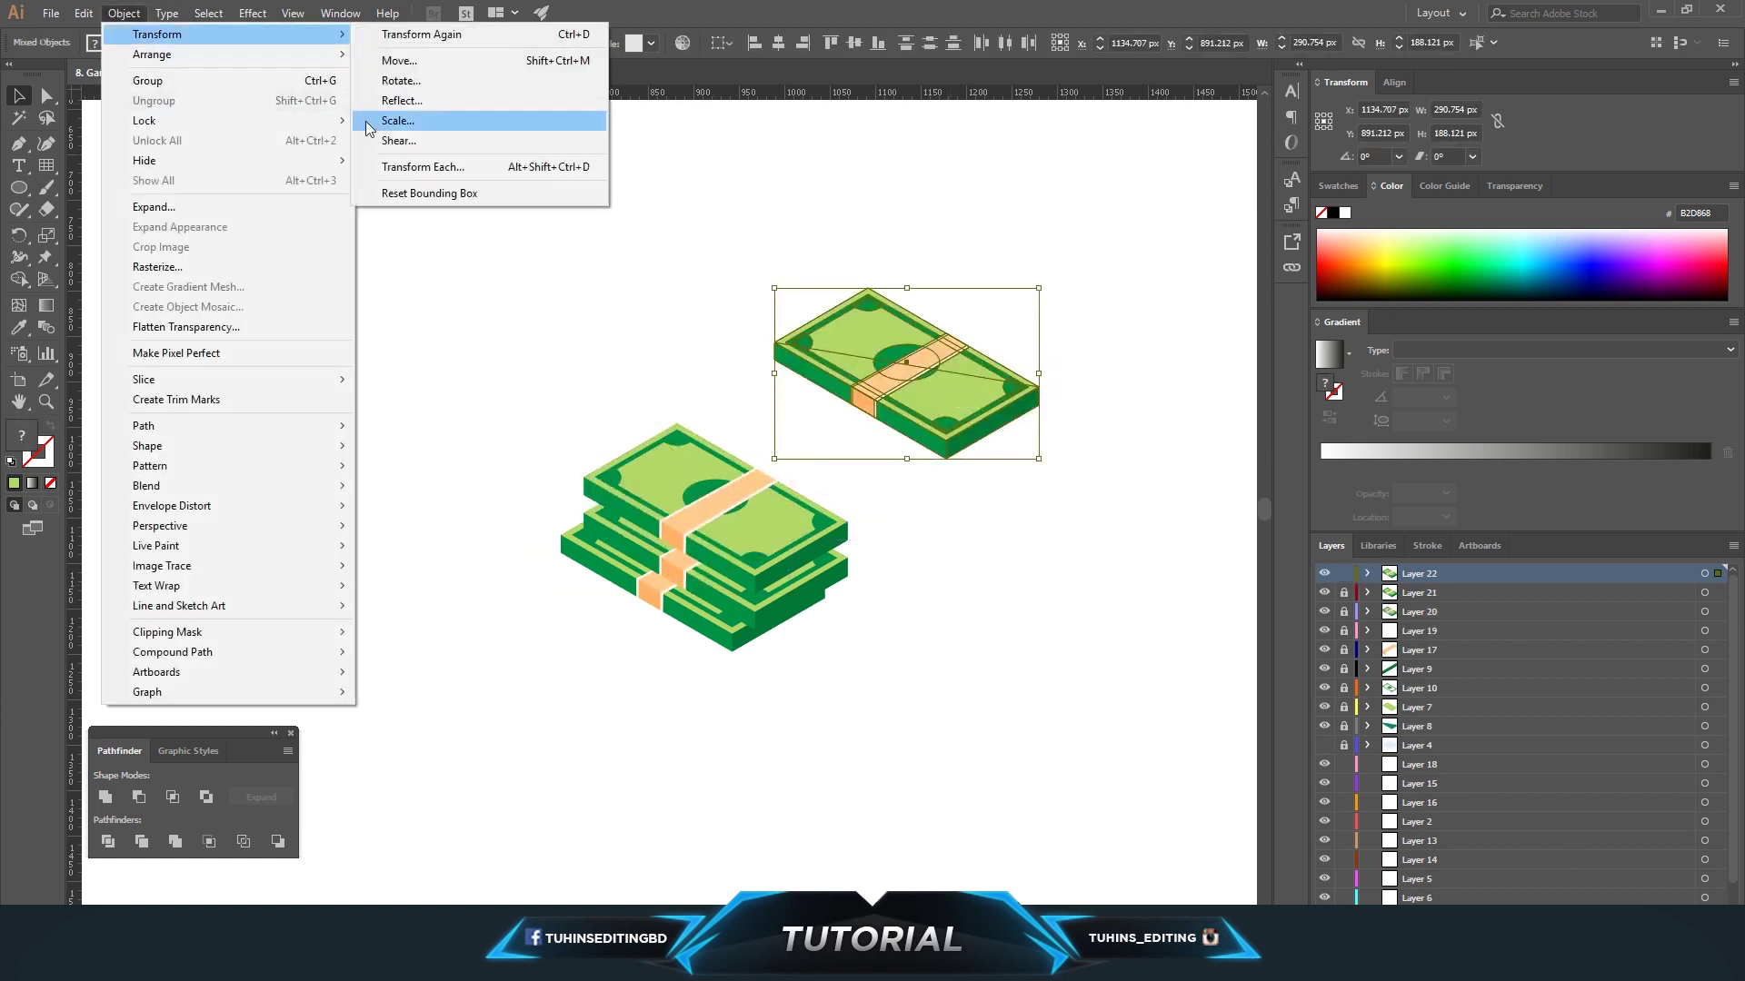
left_click(382, 120)
left_click(886, 589)
left_click_drag(965, 331, 663, 513)
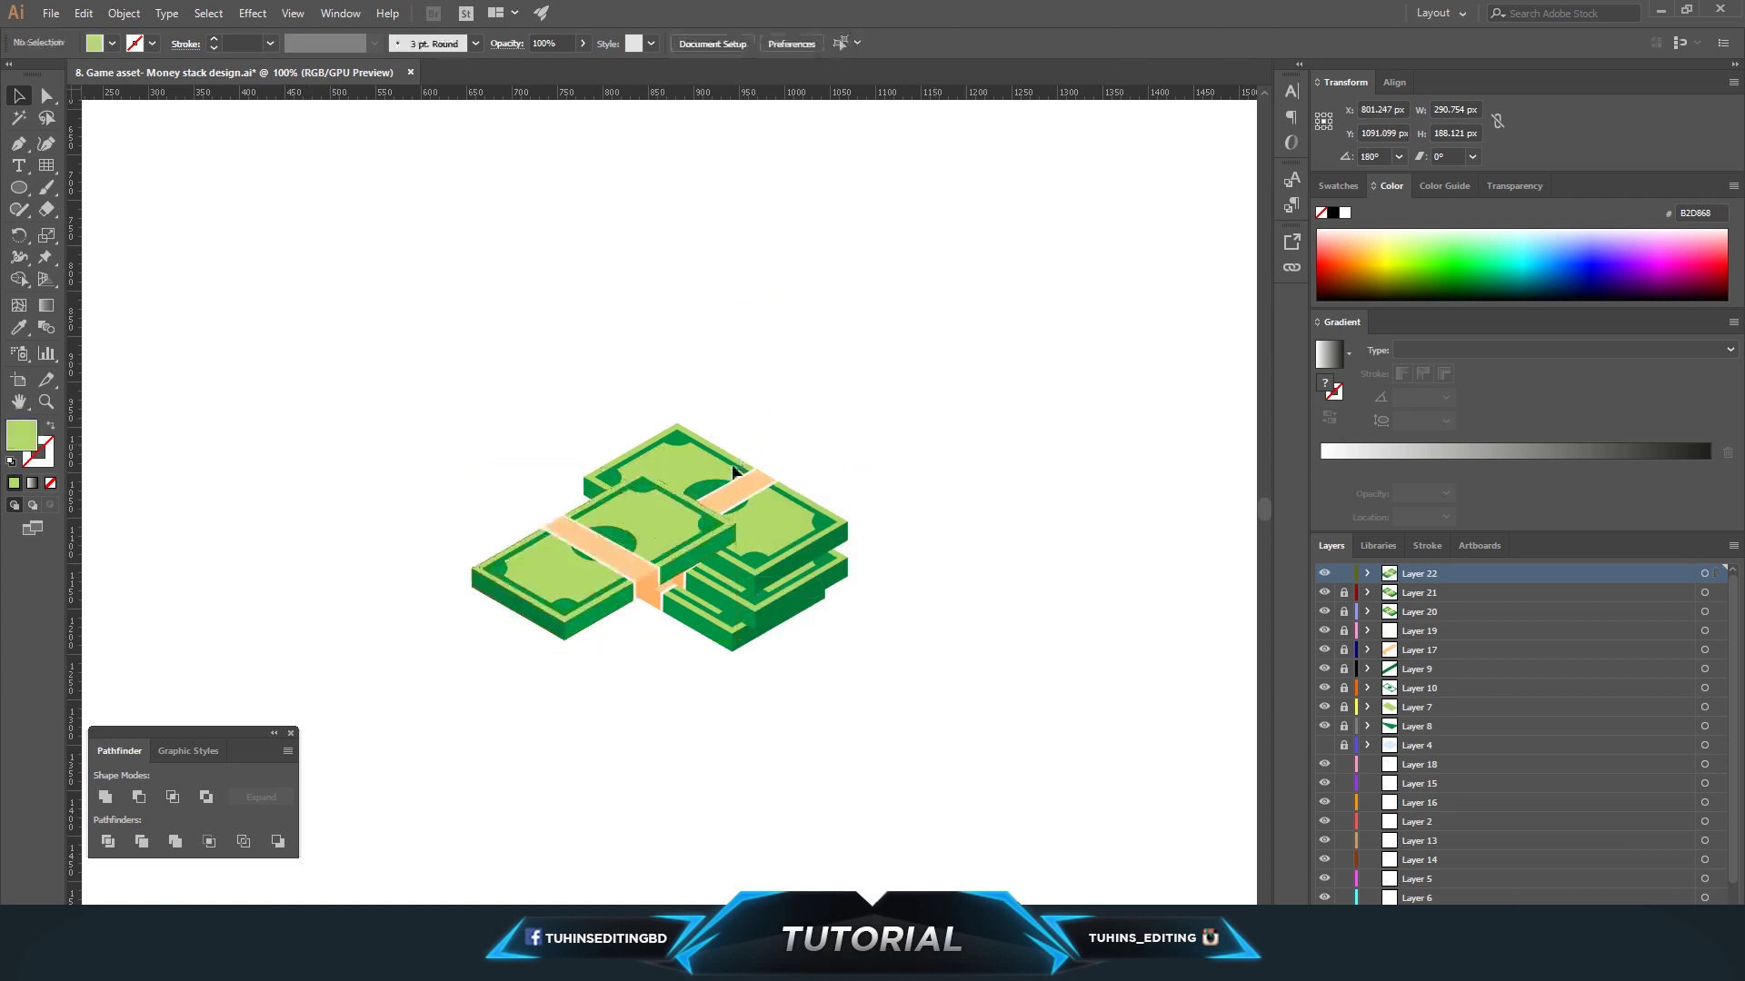
left_click(1704, 573)
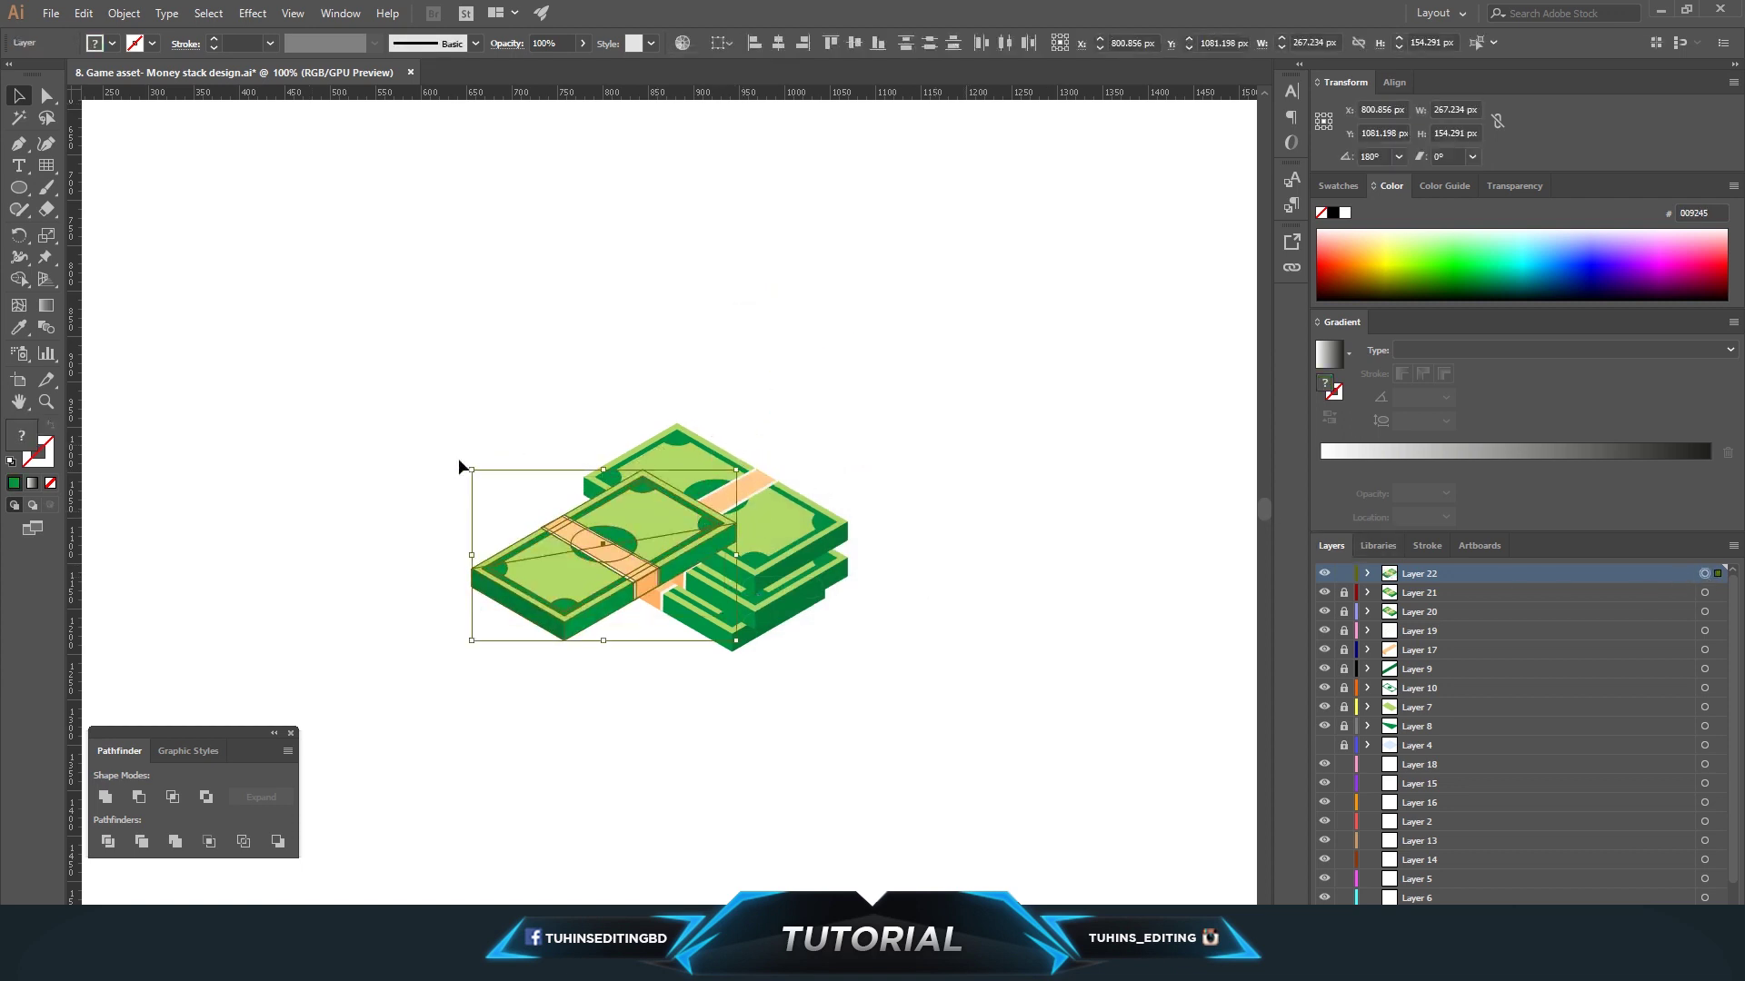
mouse_move(459, 466)
left_mouse_down()
mouse_move(589, 555)
mouse_move(671, 556)
mouse_move(825, 638)
mouse_move(598, 542)
mouse_move(578, 578)
mouse_move(602, 588)
mouse_move(602, 636)
mouse_move(708, 568)
left_mouse_up()
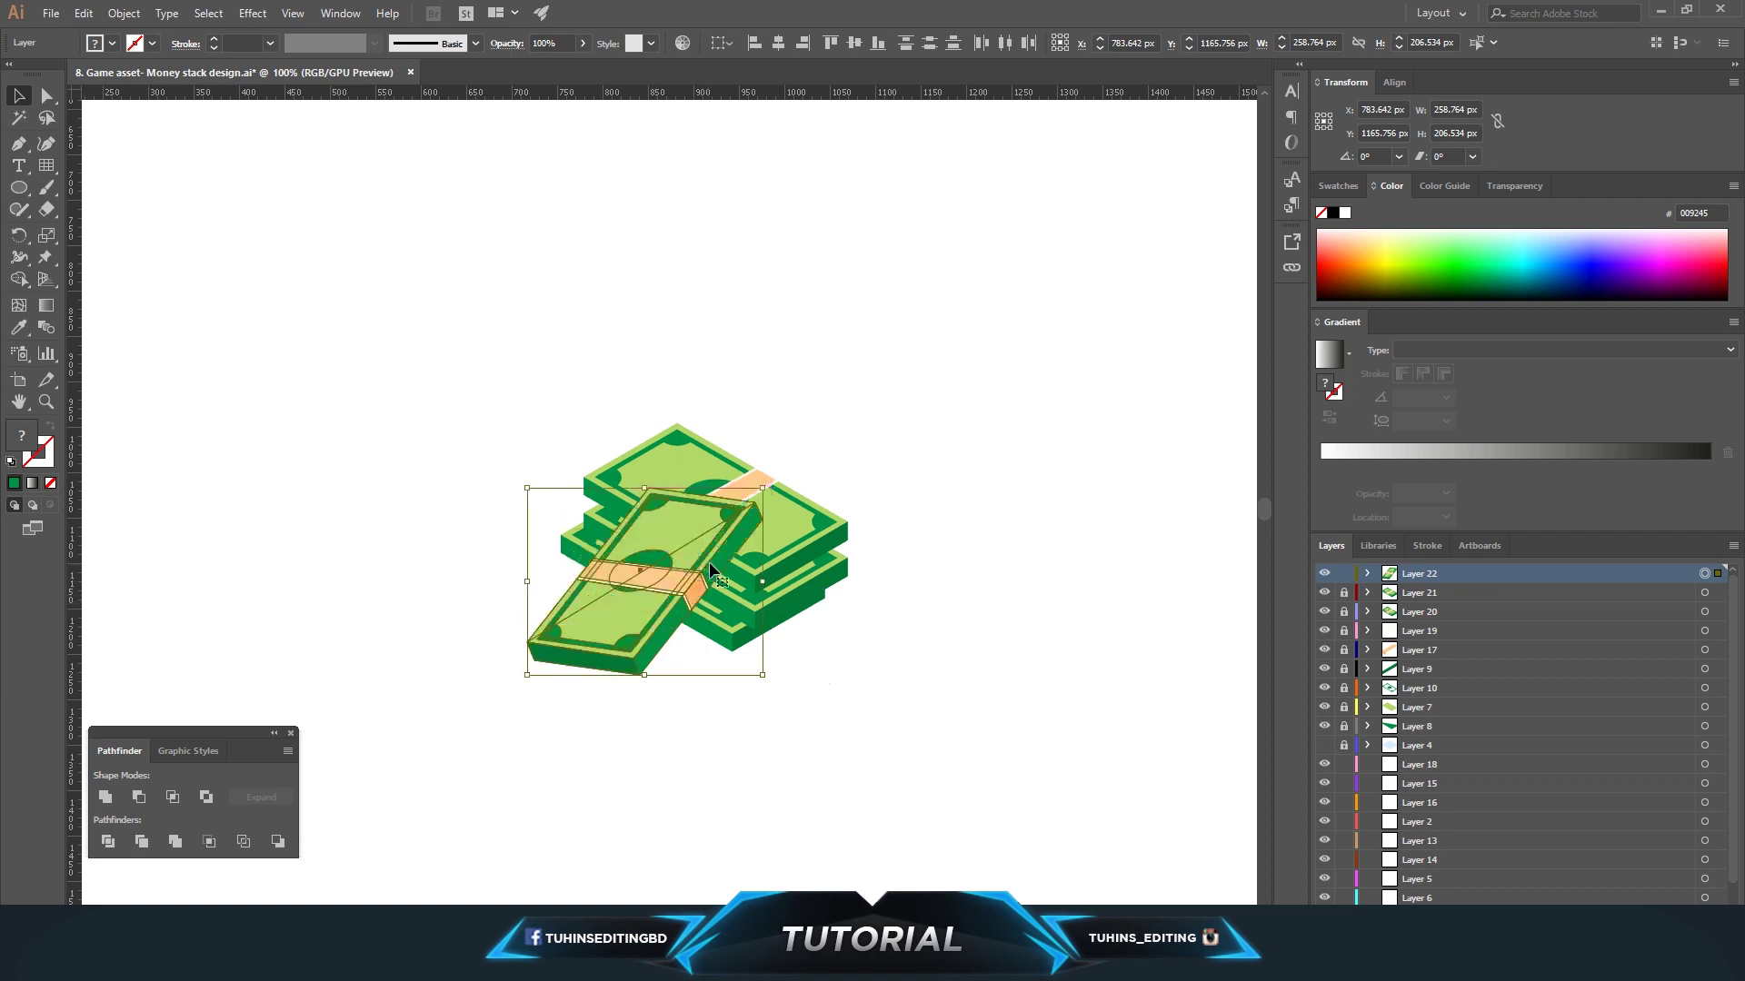
left_click_drag(763, 677, 718, 638)
left_click_drag(641, 567, 672, 580)
key("Delete")
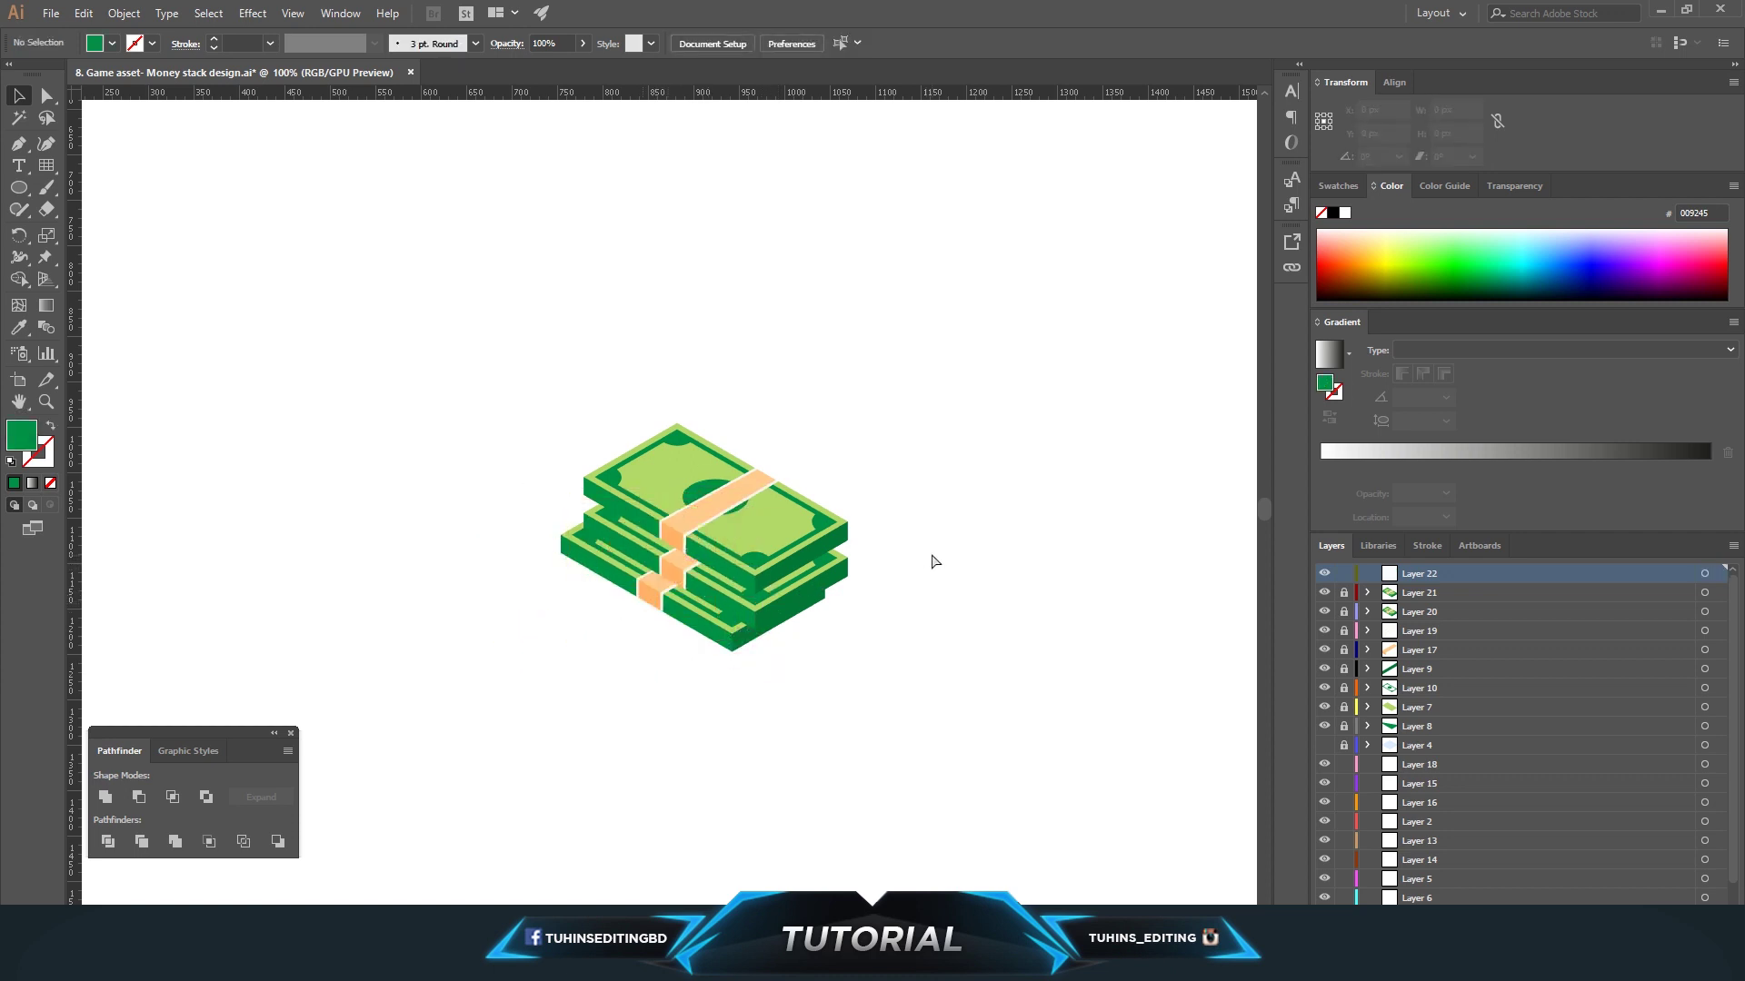
key("ctrl+plus")
key("ctrl+plus")
key("ctrl+minus")
key("ctrl+minus")
key("ctrl+minus")
key("ctrl+minus")
key("ctrl+plus")
key("ctrl+plus")
key("ctrl+plus")
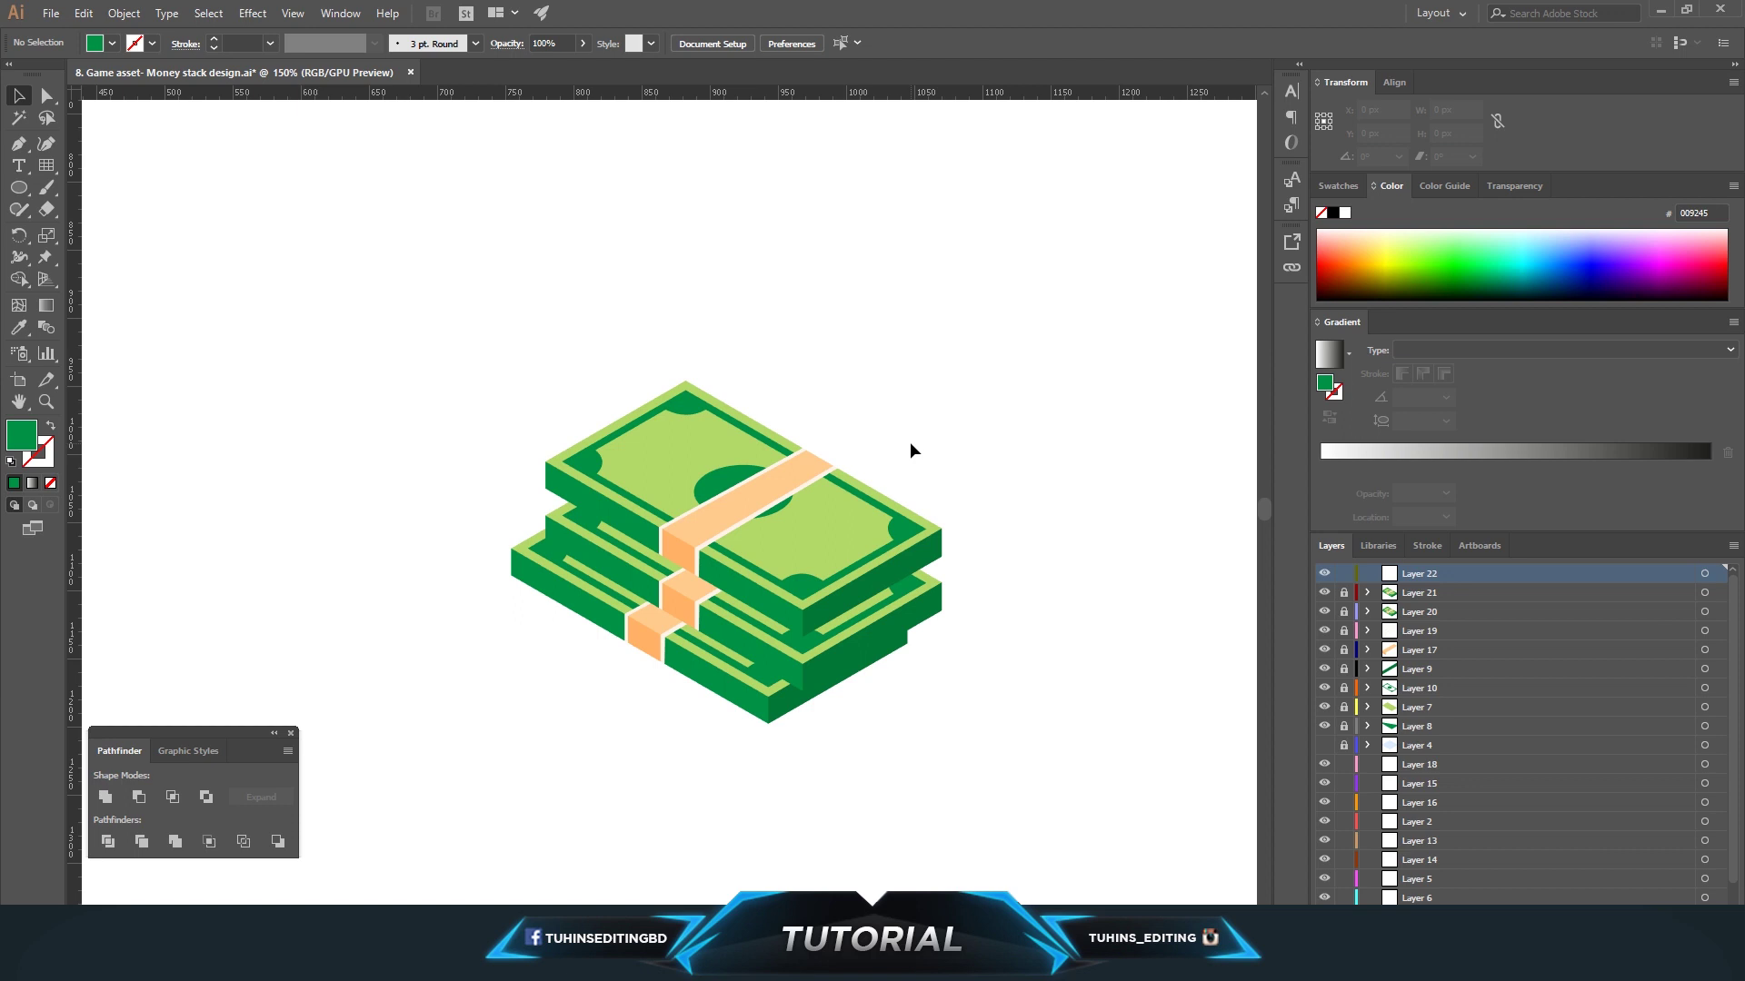
Paste a copy of the top bill, mirror it horizontally, and lay it flat beside the stack.
key("ctrl+minus")
key("ctrl+minus")
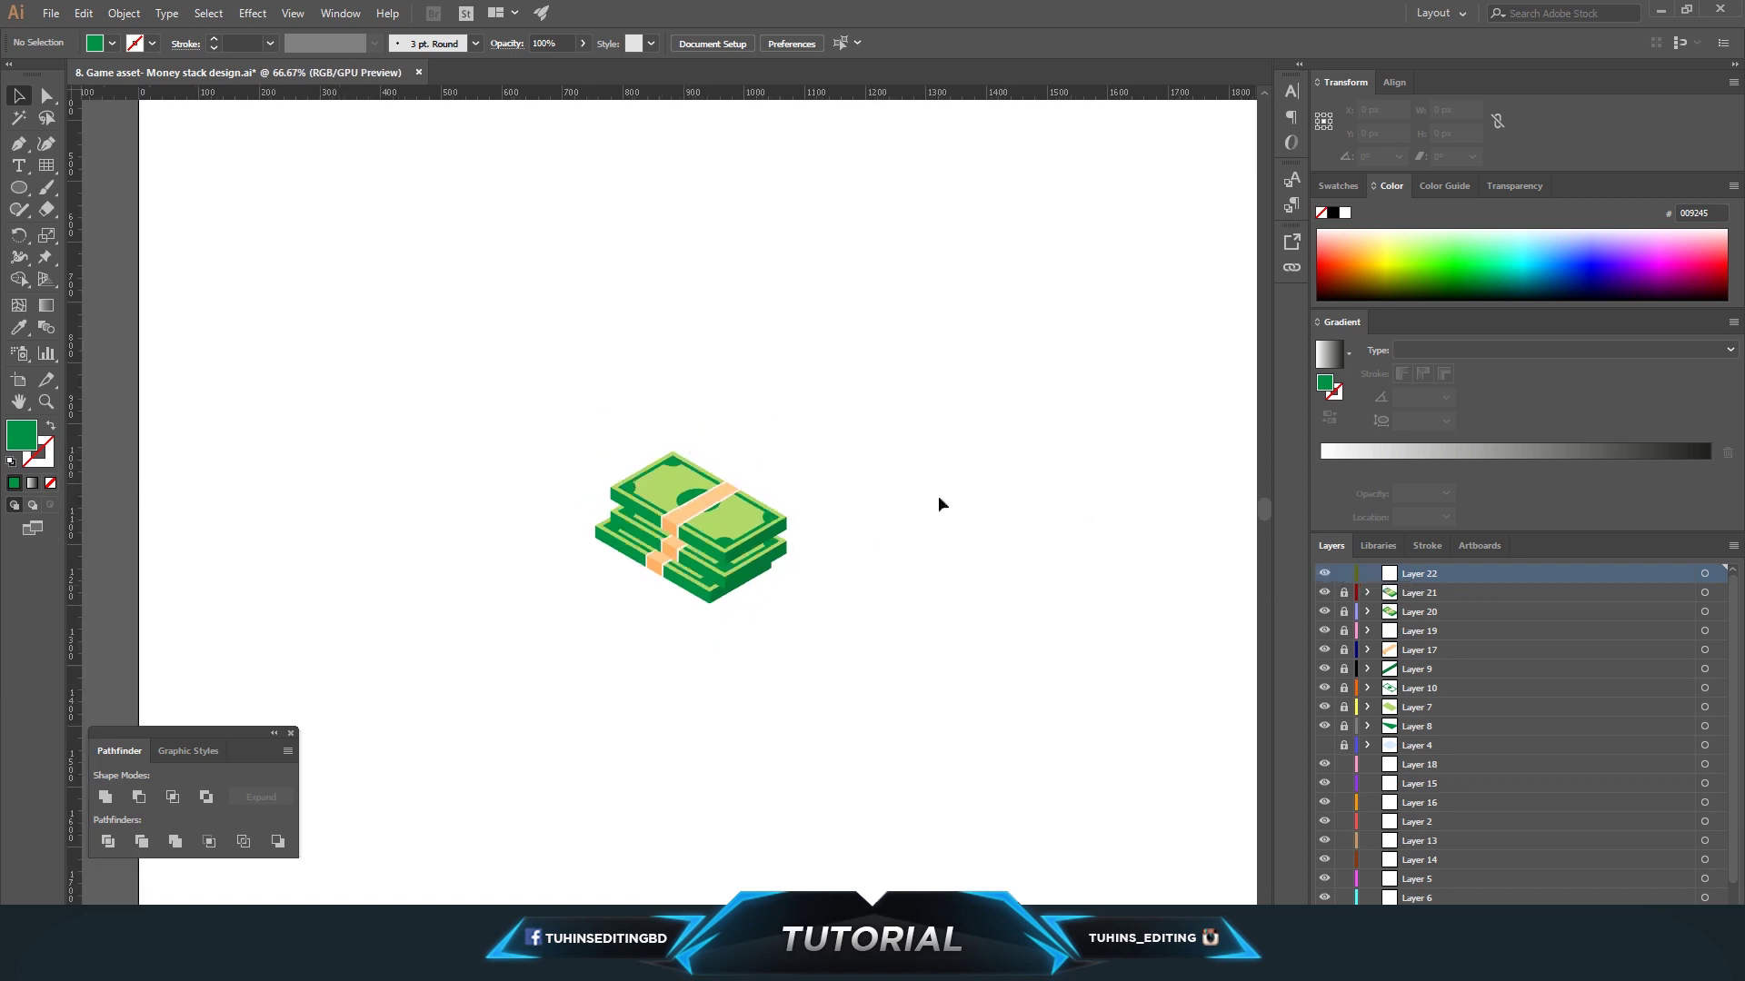
key("ctrl+v")
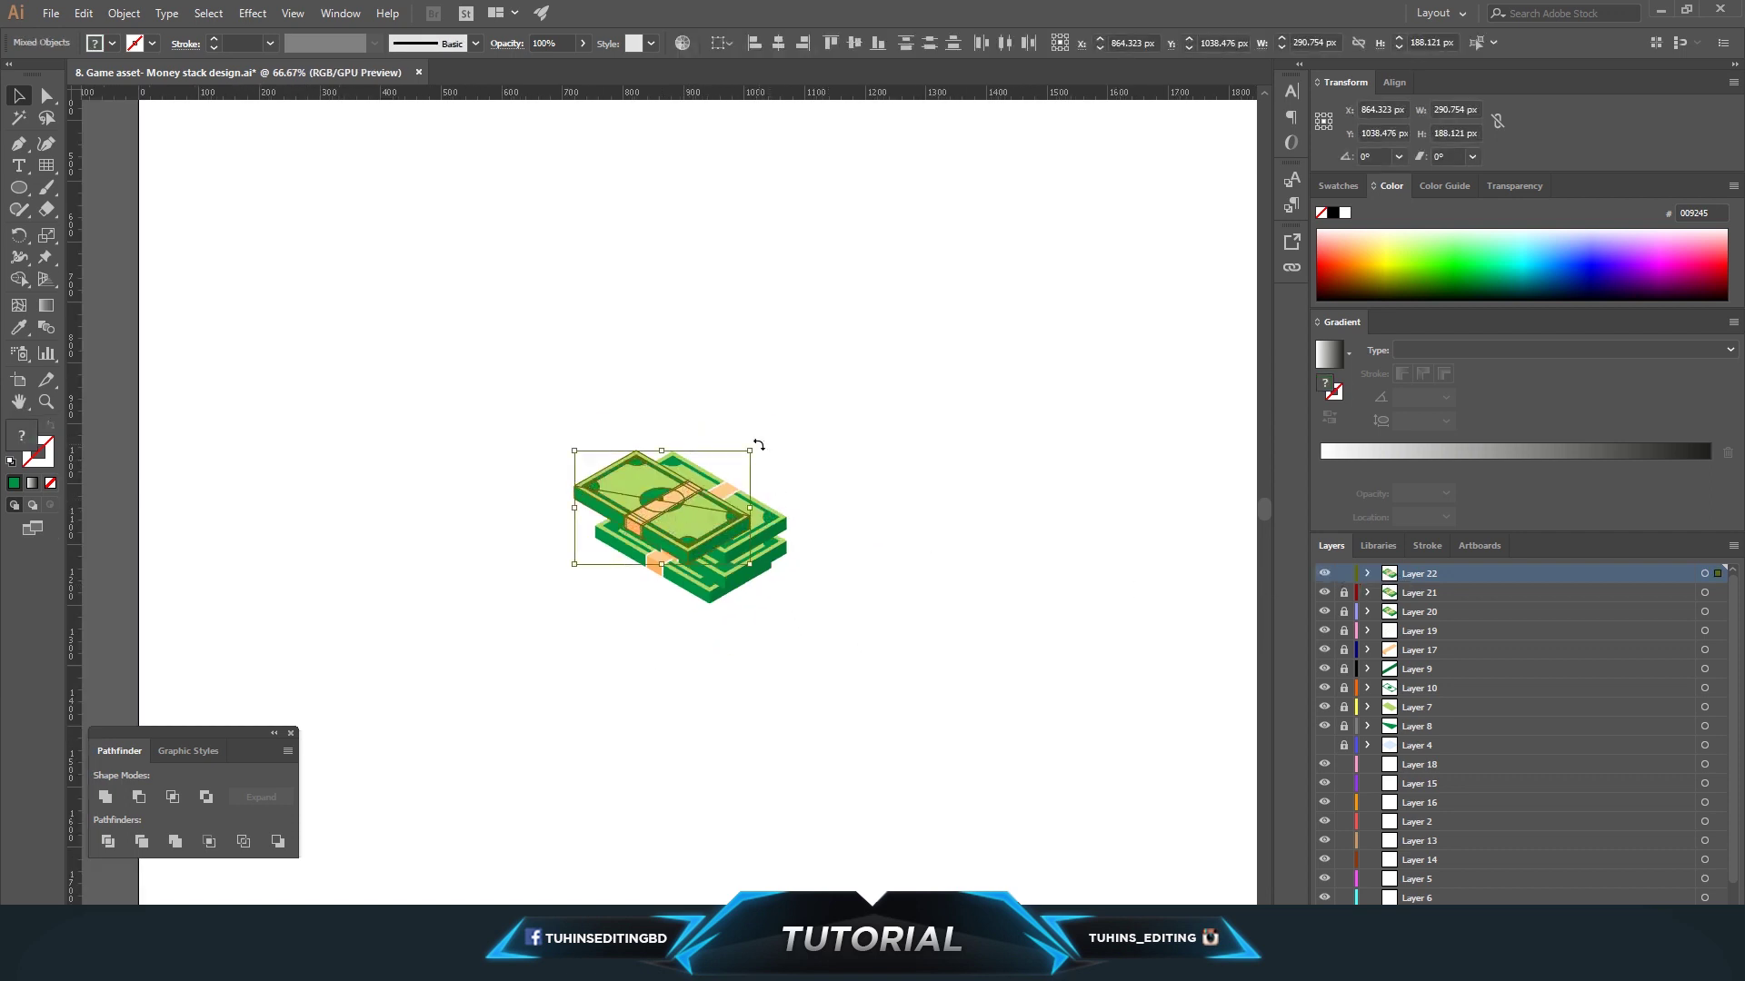
left_click_drag(758, 445, 777, 514)
left_click_drag(652, 522, 927, 528)
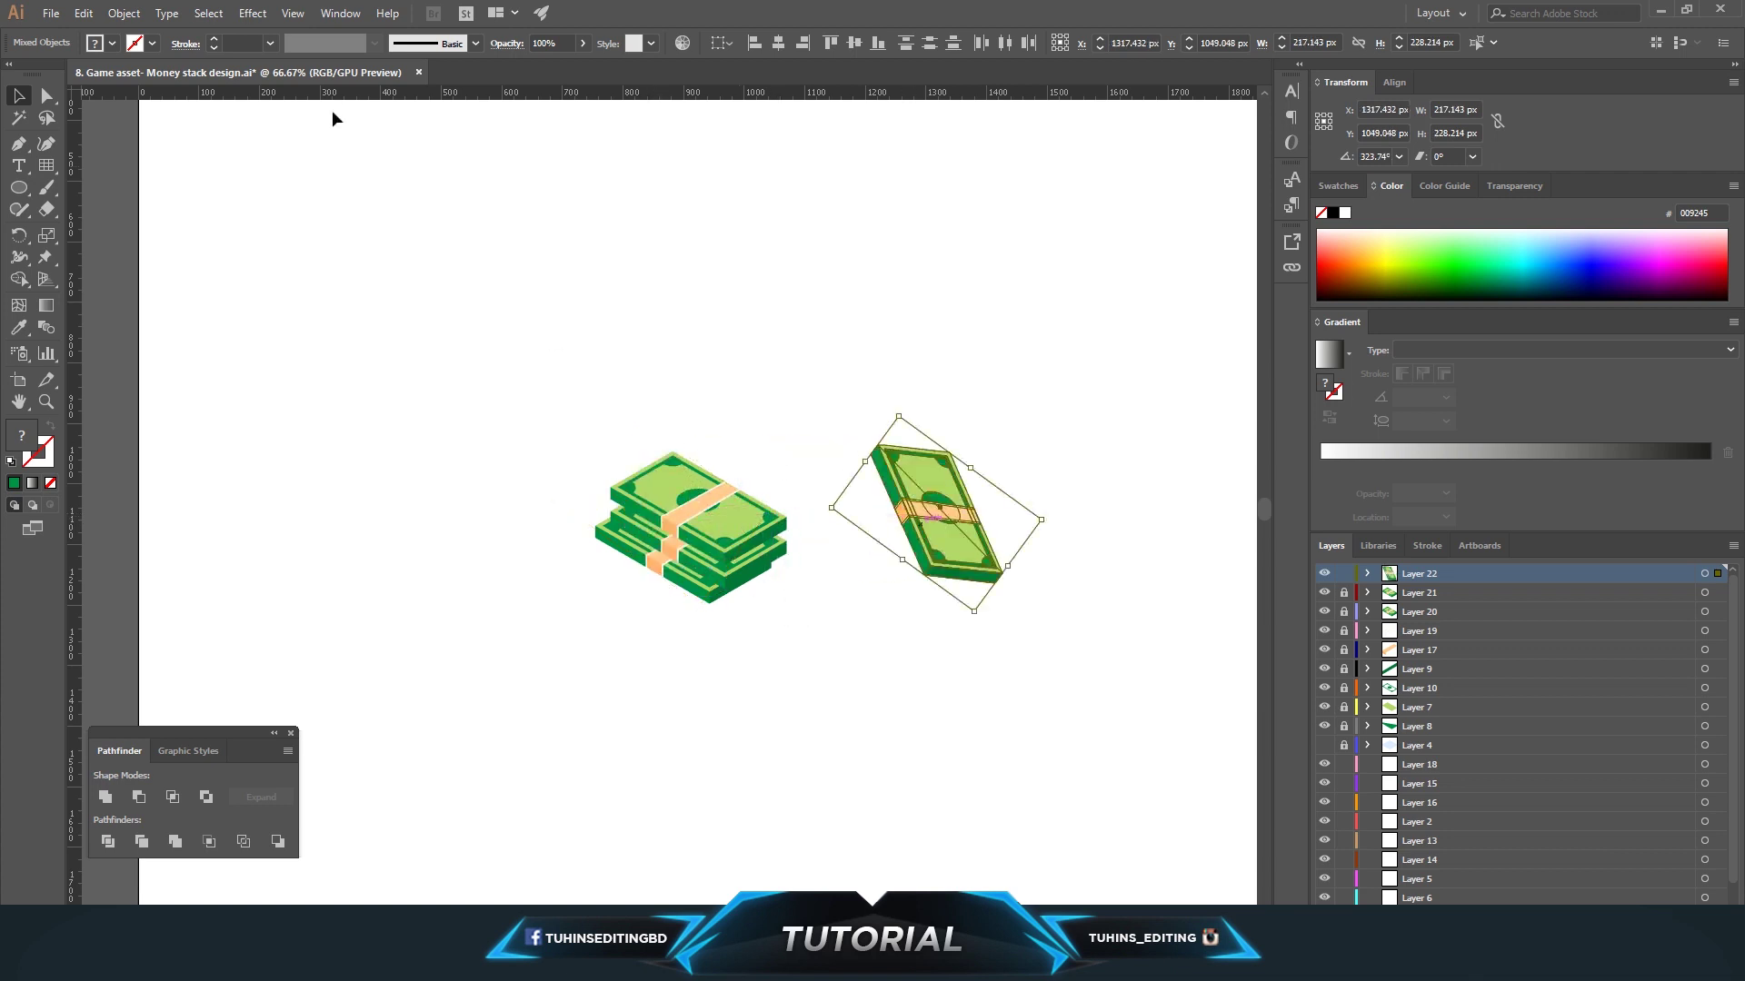
left_click(123, 13)
left_click(409, 109)
key("Return")
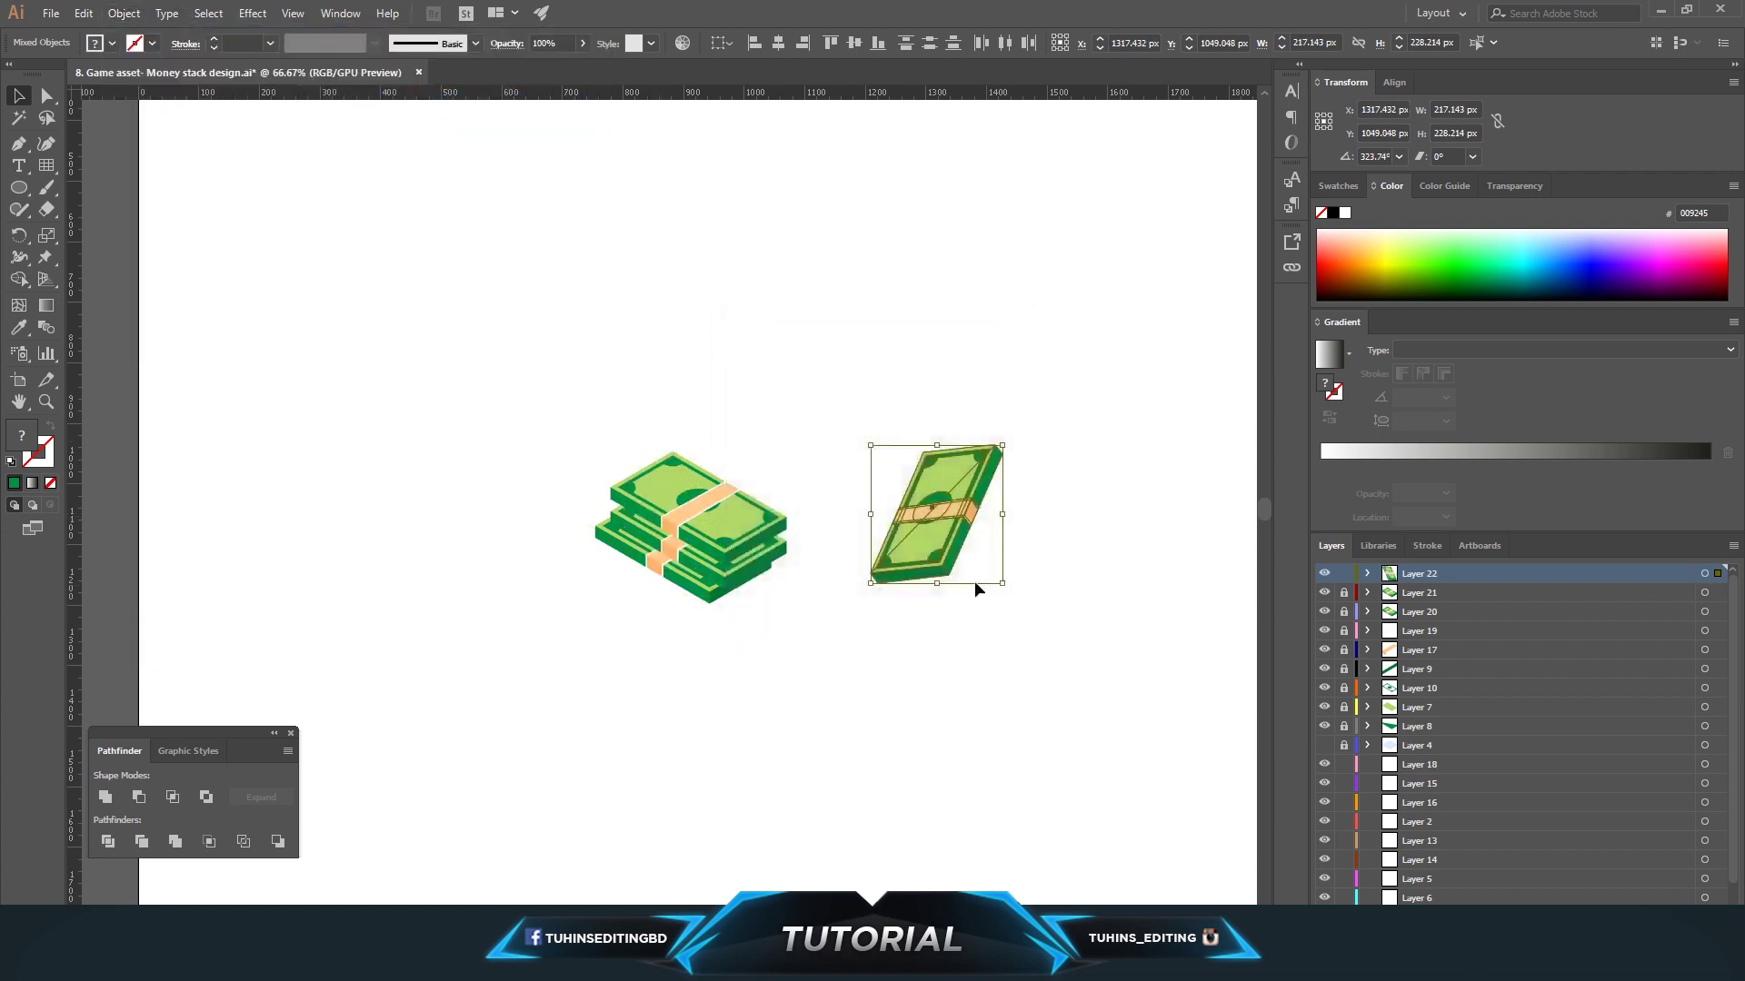
left_click_drag(974, 589, 995, 493)
mouse_move(1043, 438)
left_mouse_down()
mouse_move(1068, 478)
mouse_move(1154, 501)
left_mouse_up()
left_click(551, 430)
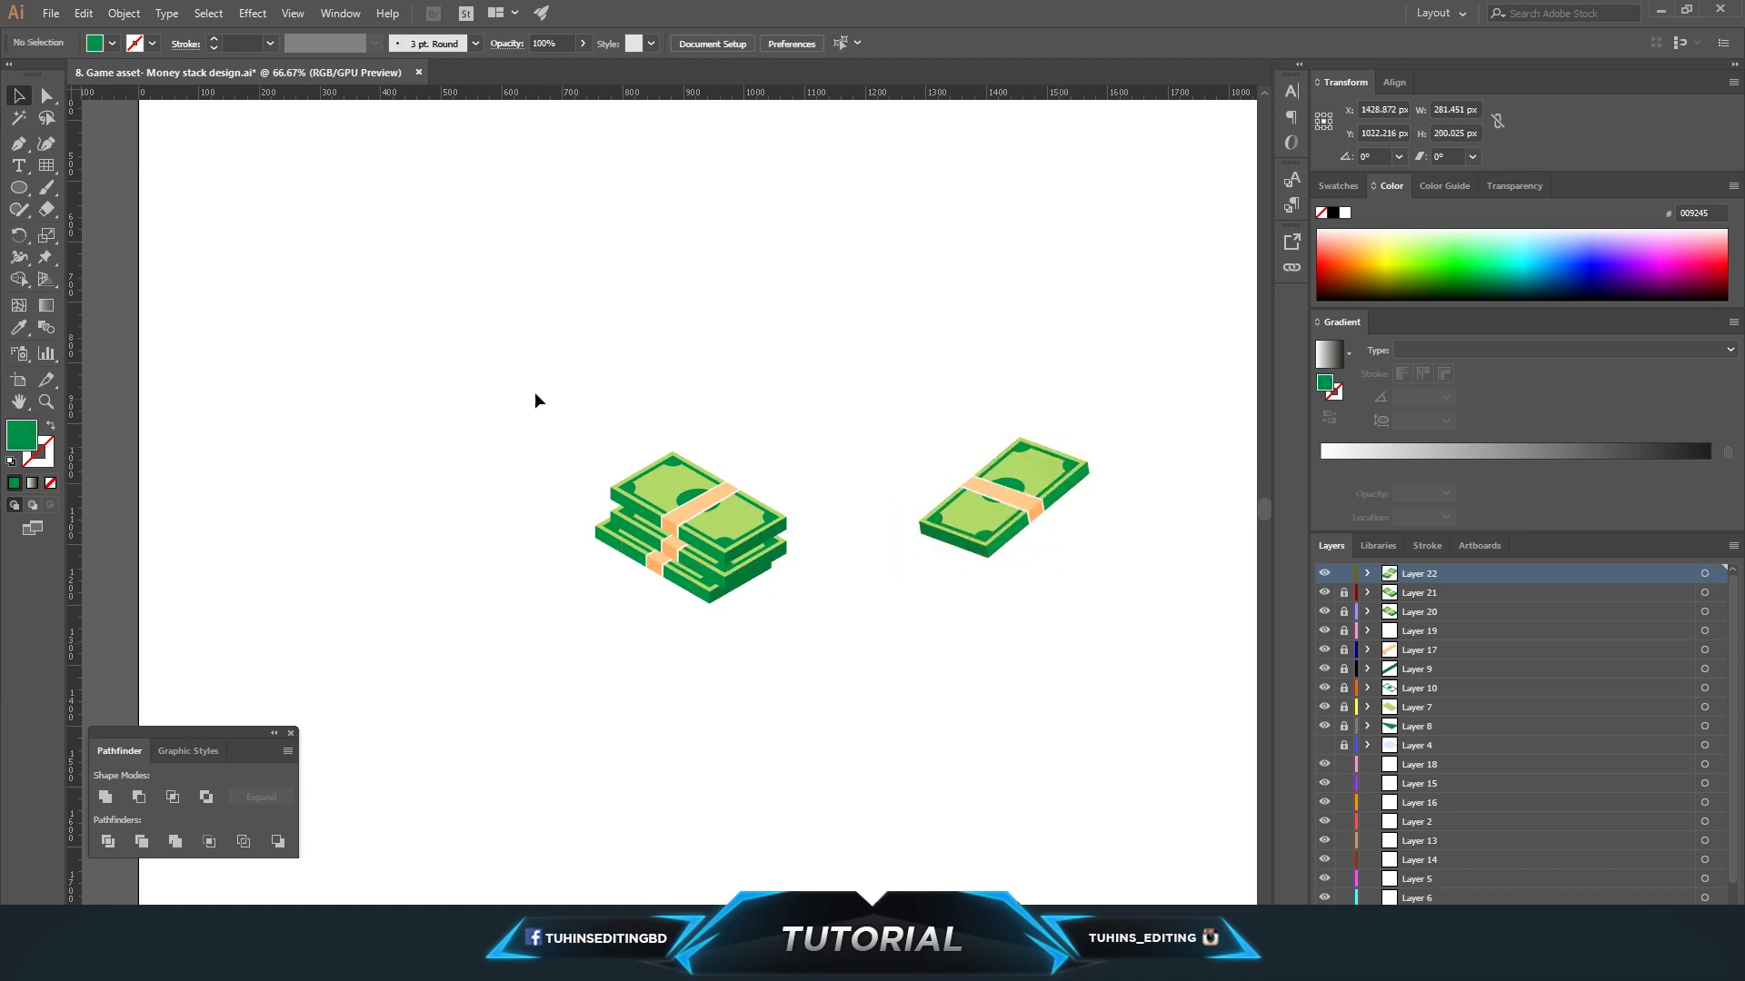
Lock the loose bill's layer and unlock the stack's layers.
left_click(1344, 574)
left_click(1344, 593)
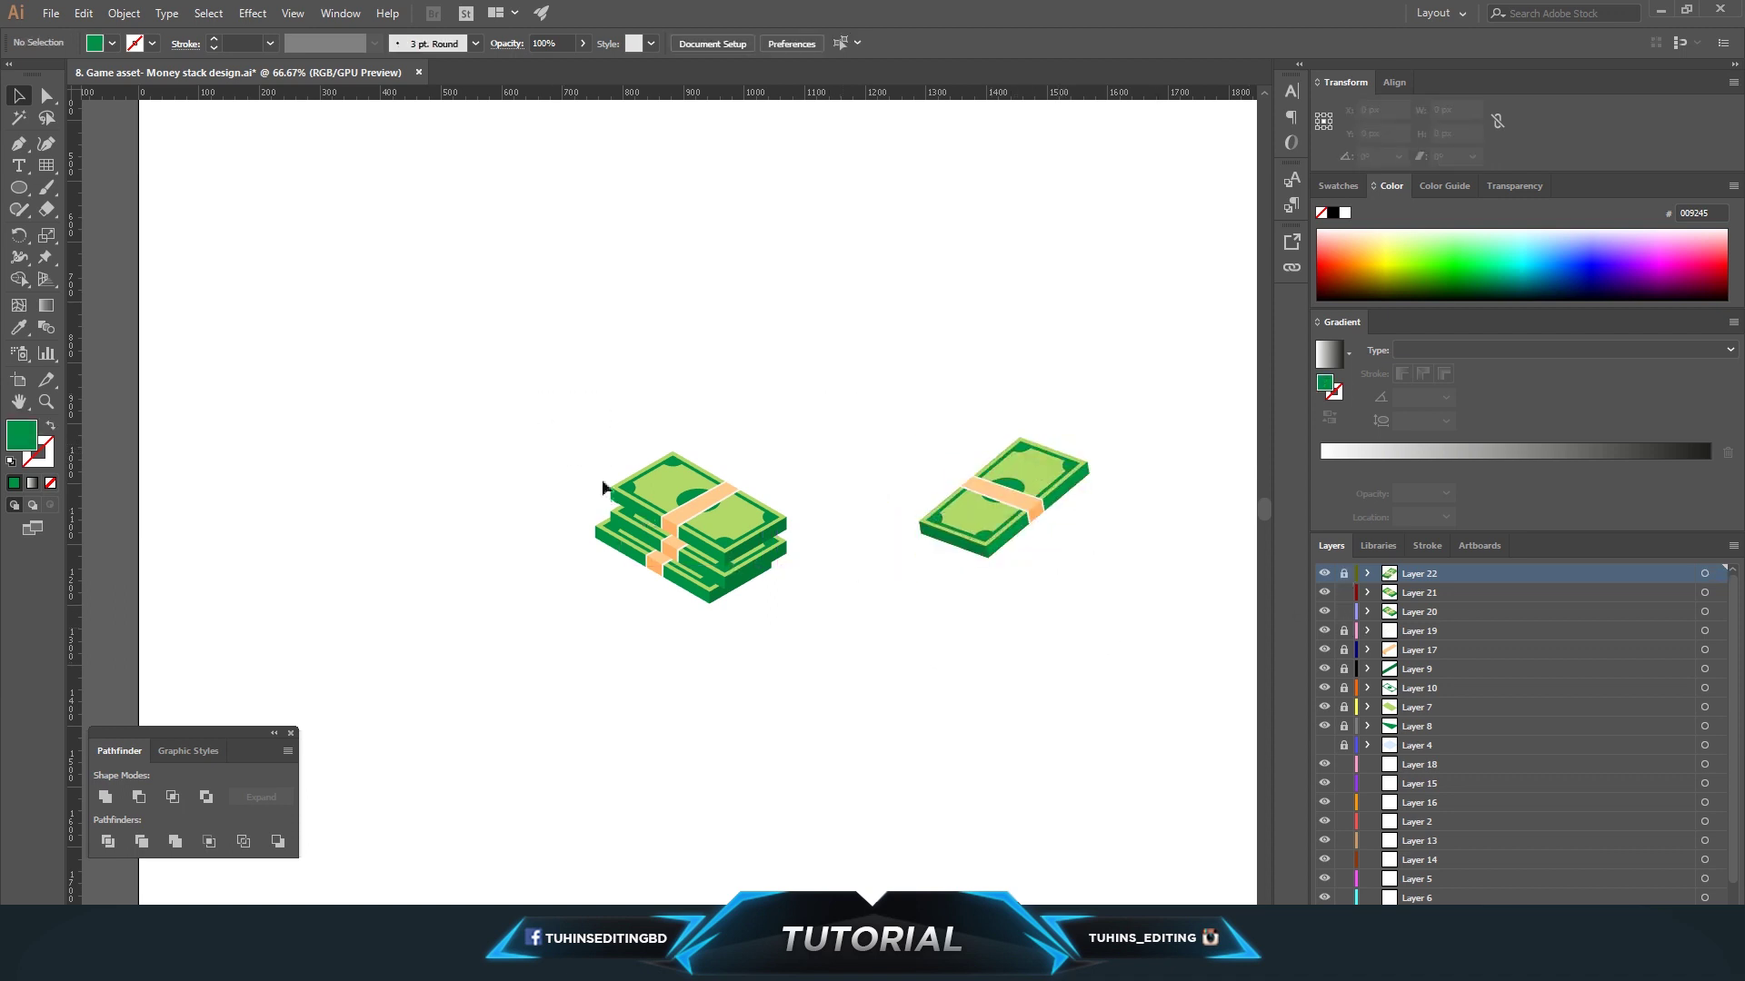
left_click_drag(604, 450, 806, 657)
key("ctrl+shift+a")
left_click_drag(1344, 631, 1343, 726)
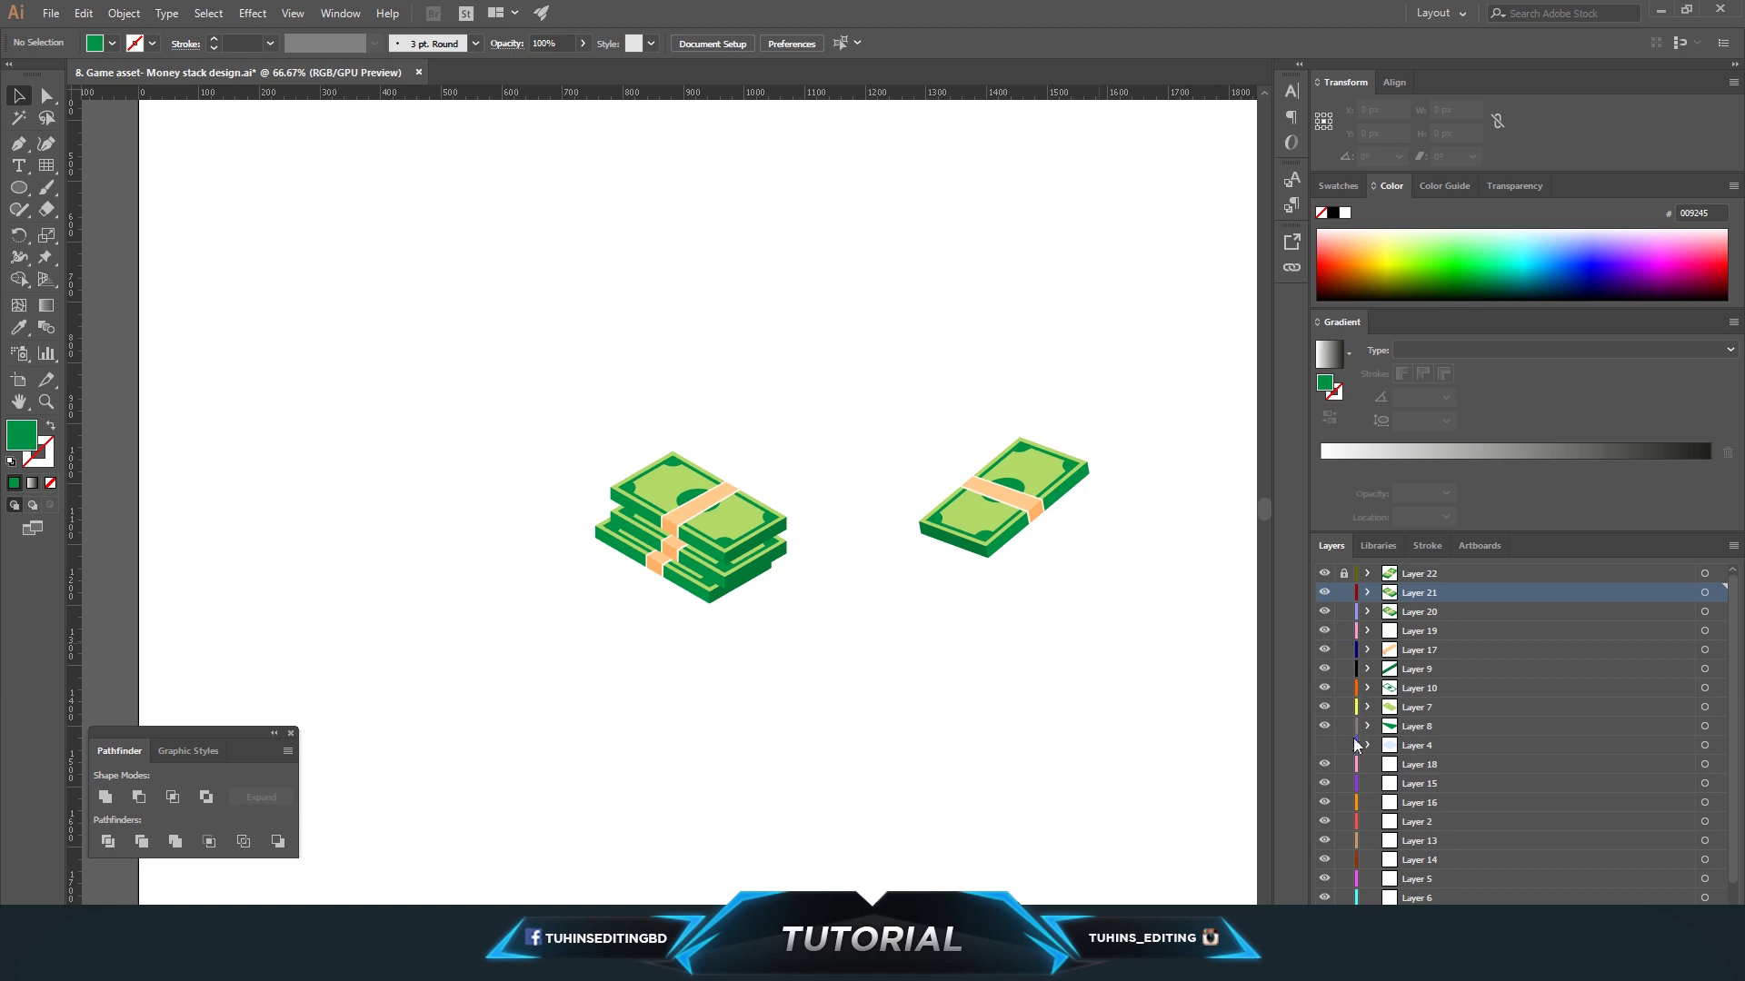
left_click_drag(533, 400, 835, 669)
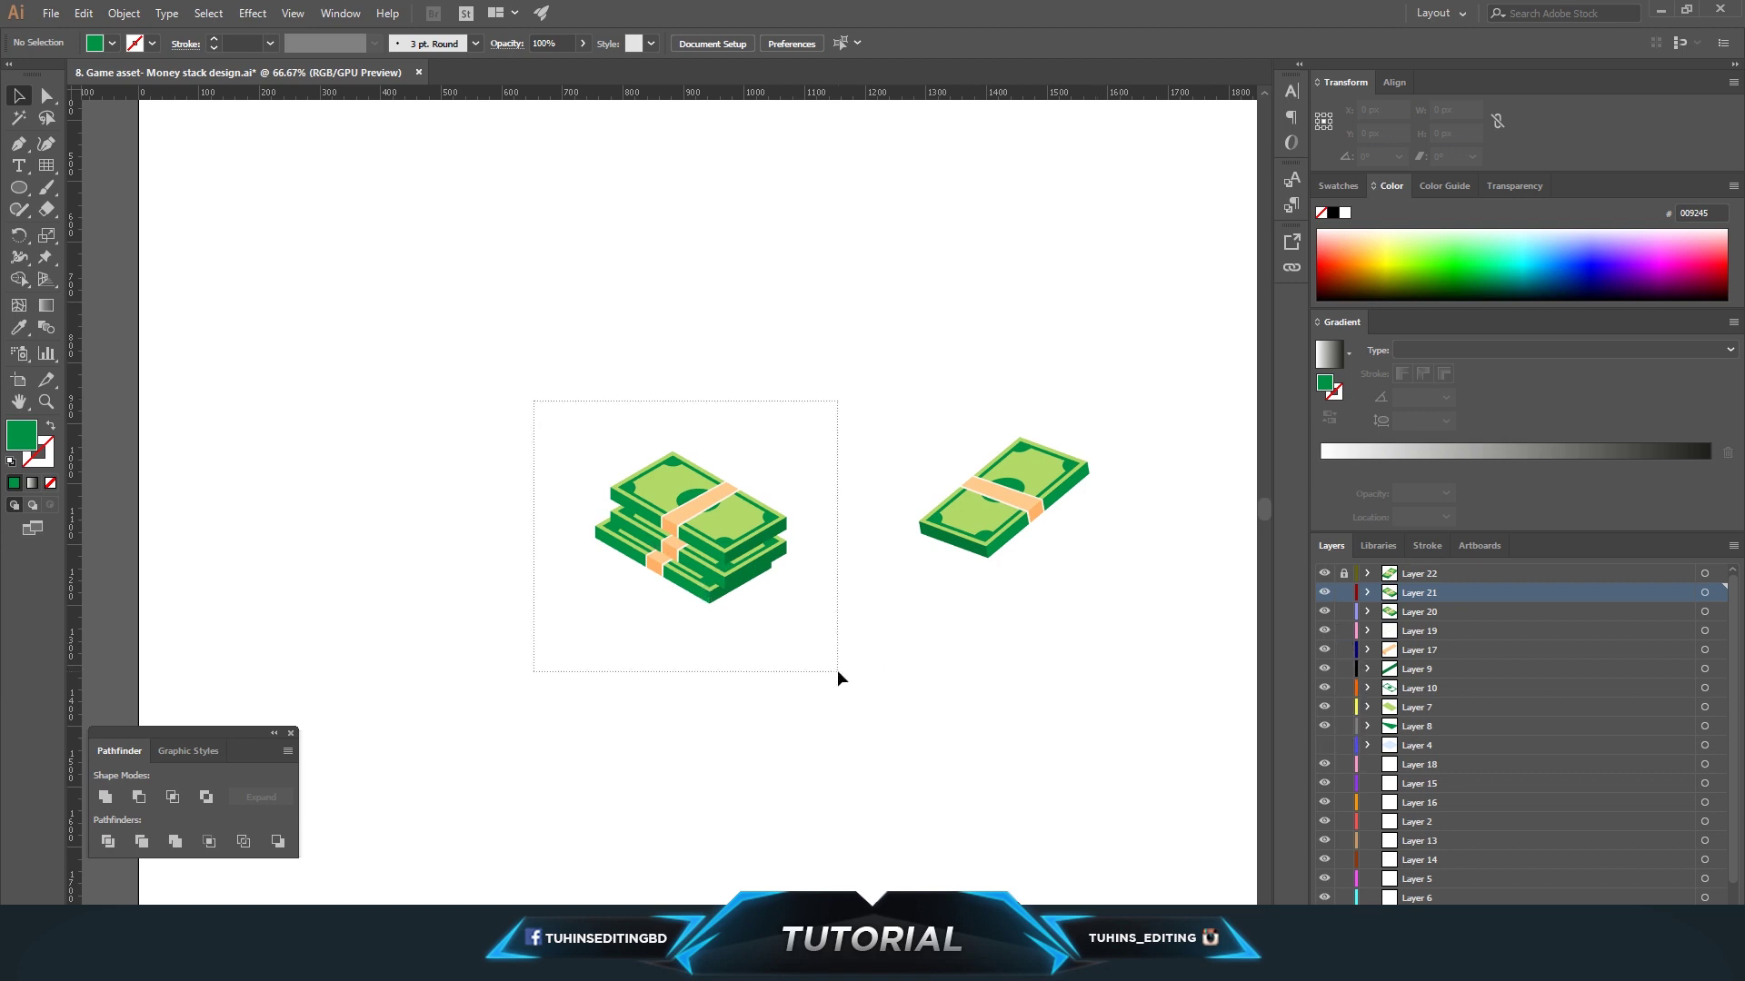
left_click(831, 654)
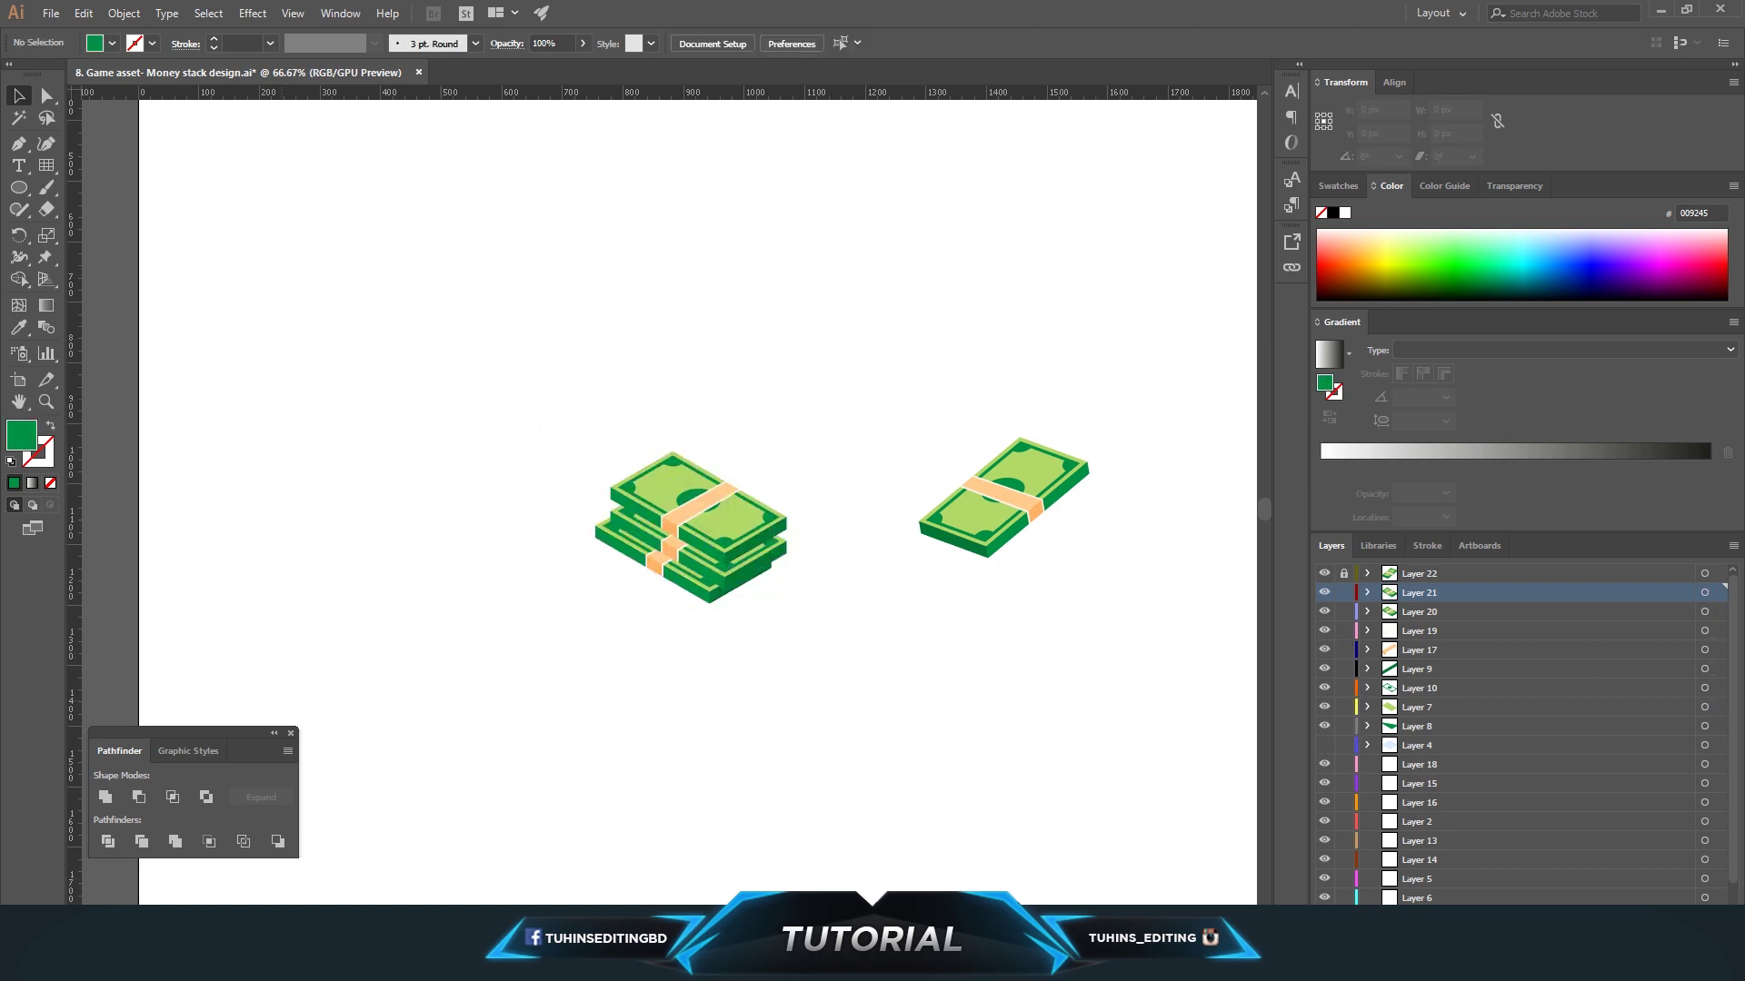
key("alt+Tab")
left_click(866, 8)
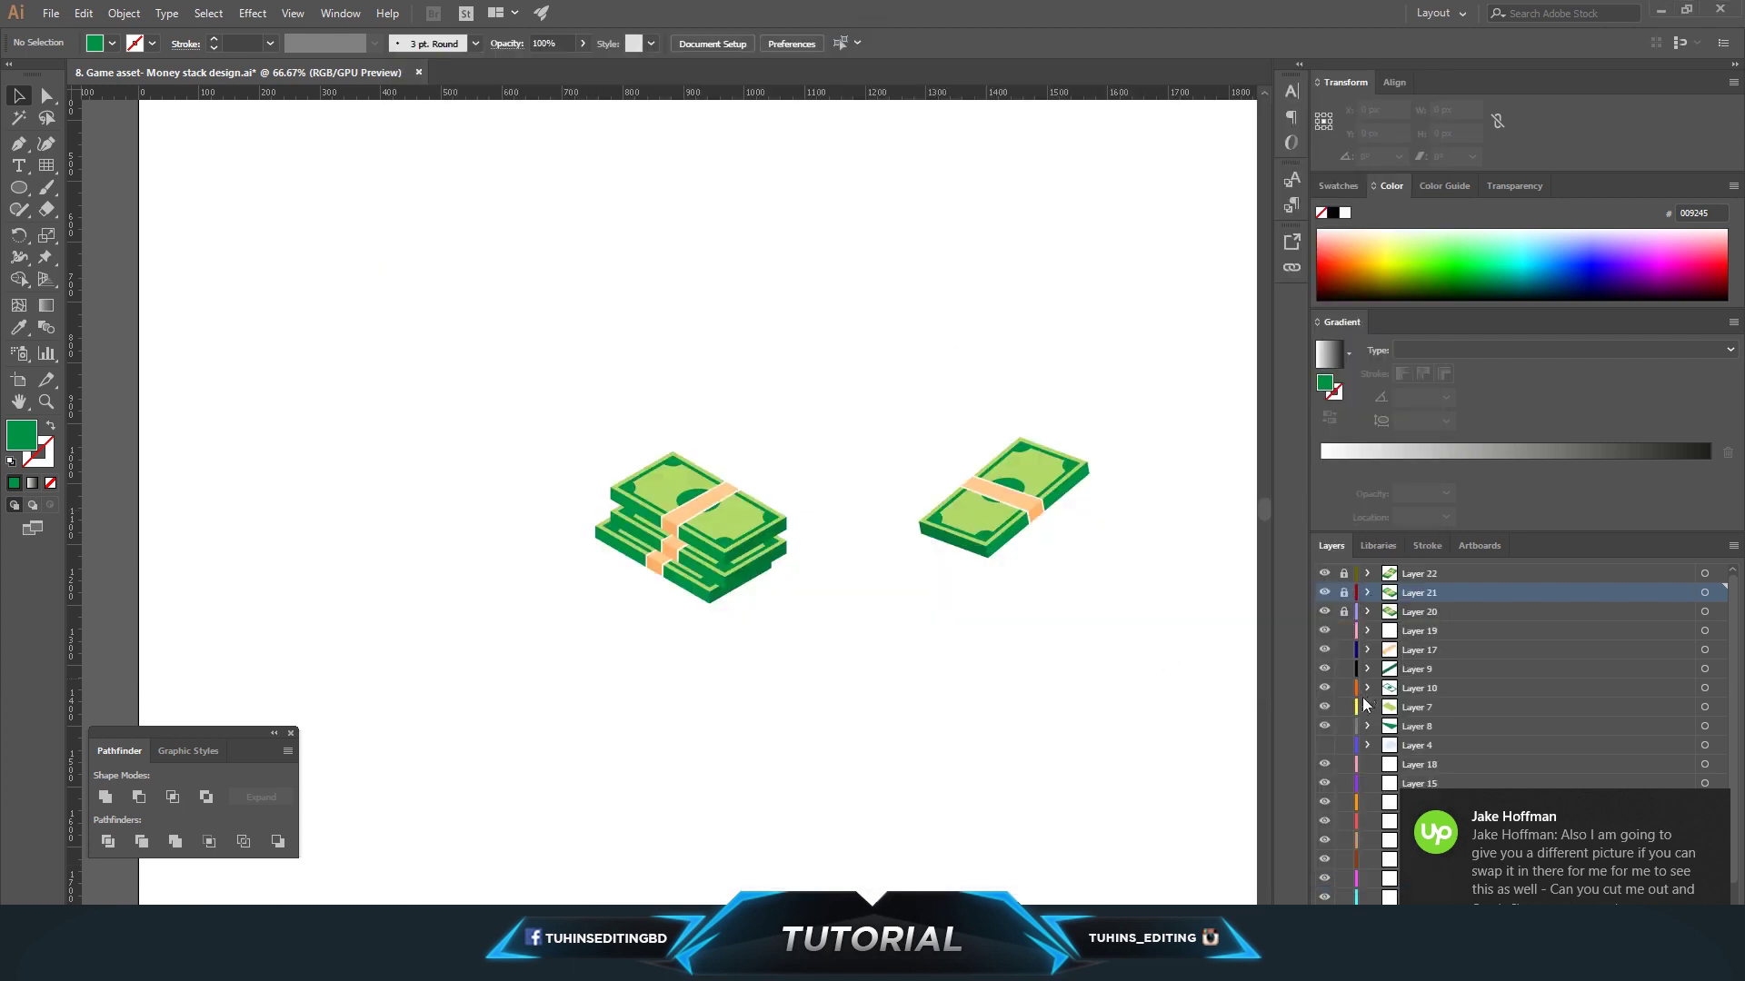
Select the whole neat stack and move it about 304 px left.
left_click_drag(551, 440, 875, 657)
left_click(875, 657)
left_click(1343, 612)
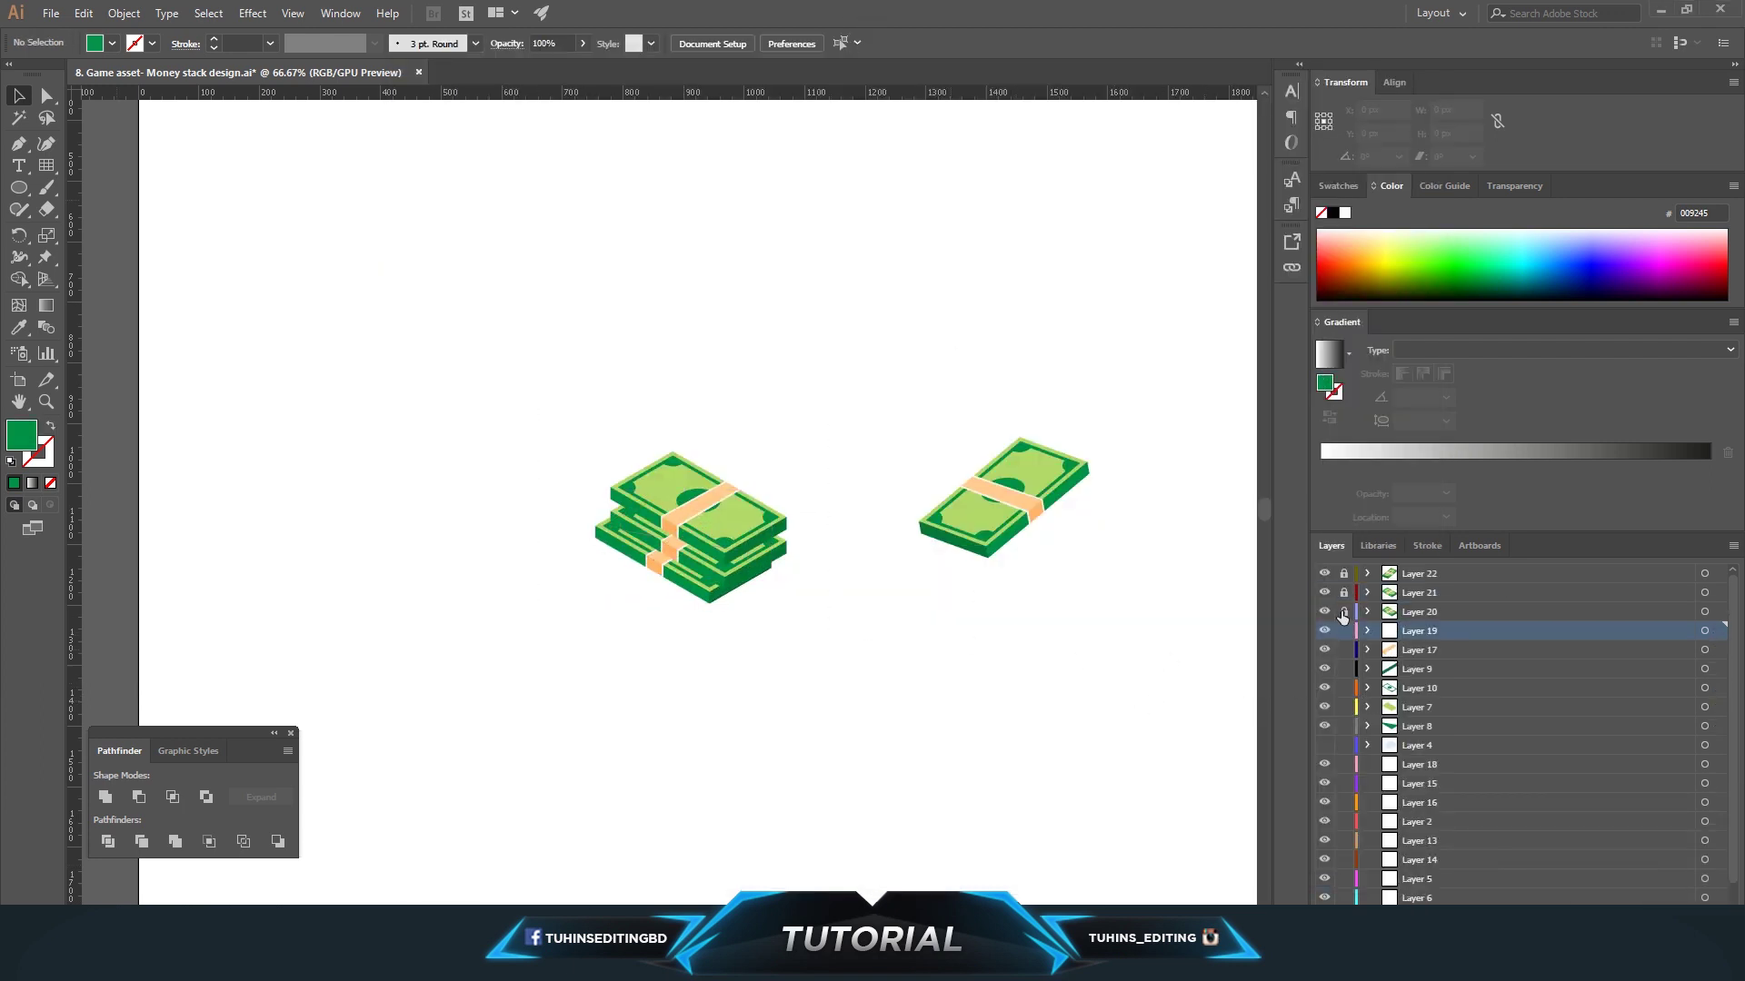
left_click_drag(483, 327, 739, 627)
left_click_drag(730, 535, 545, 538)
left_click(809, 600)
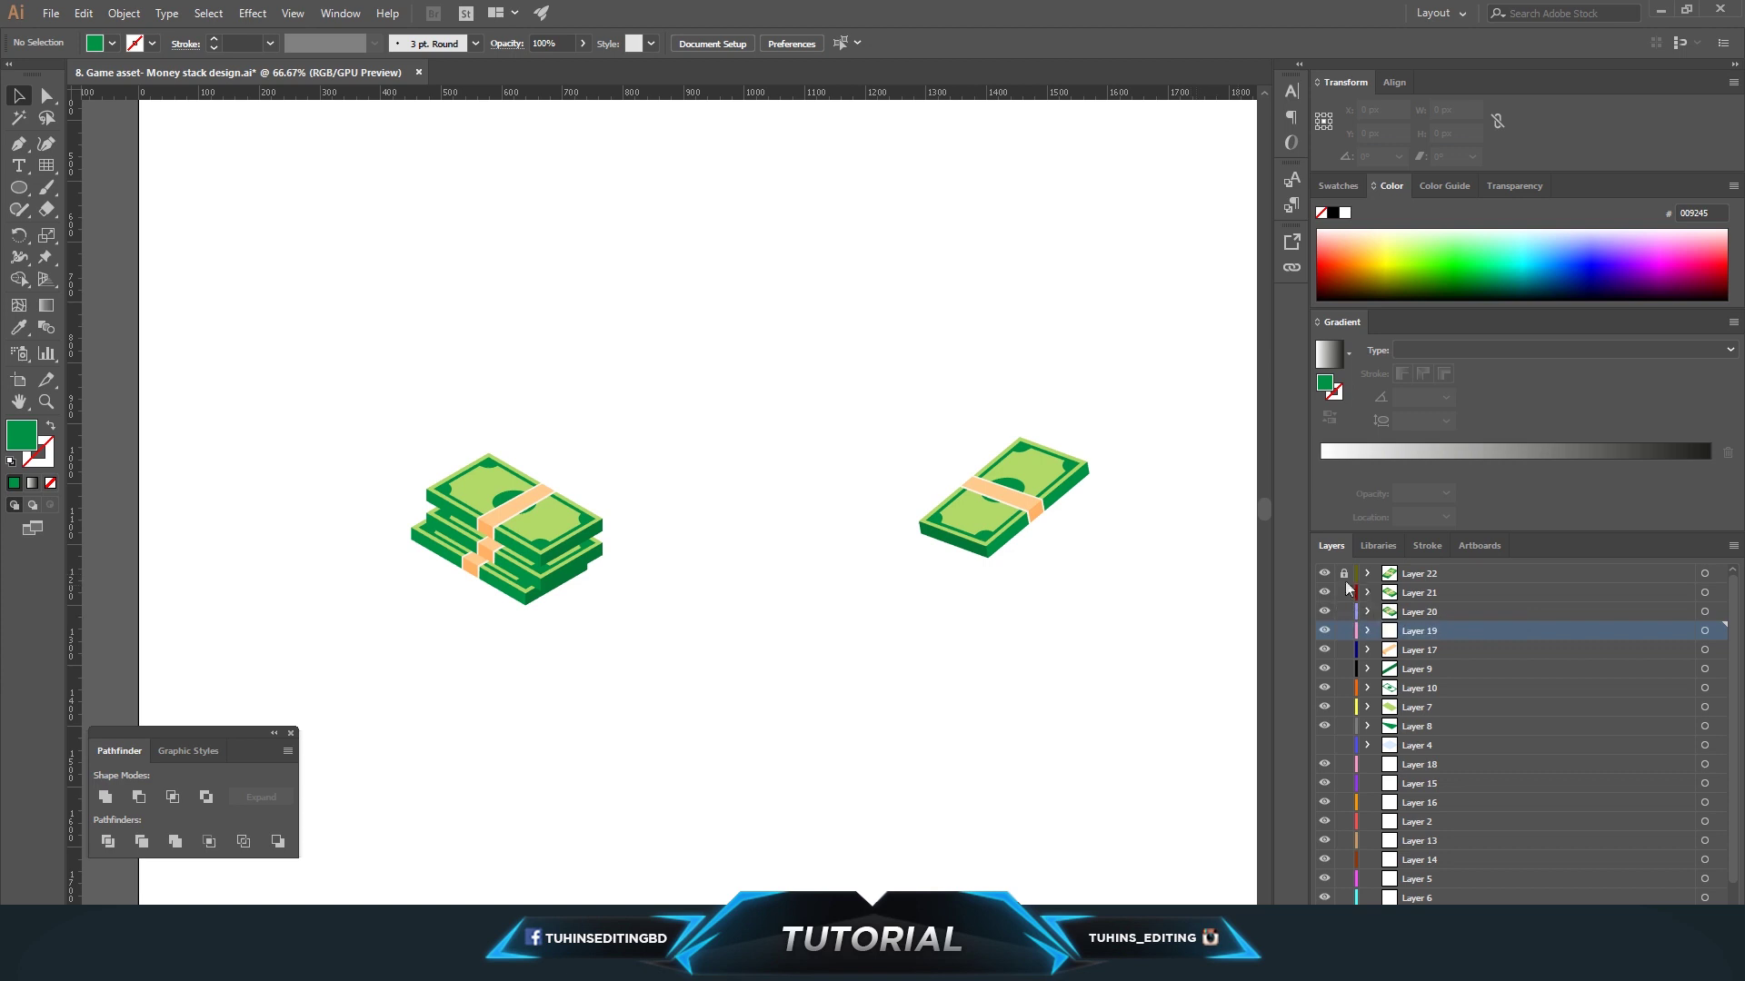
Relock the stack layers and drag a stack copy on Layer 21 beneath the loose bill.
left_click_drag(1344, 595, 1344, 726)
left_click(1413, 593)
mouse_move(570, 542)
left_mouse_down()
mouse_move(1125, 547)
mouse_move(1130, 532)
left_mouse_up()
left_click(1169, 581)
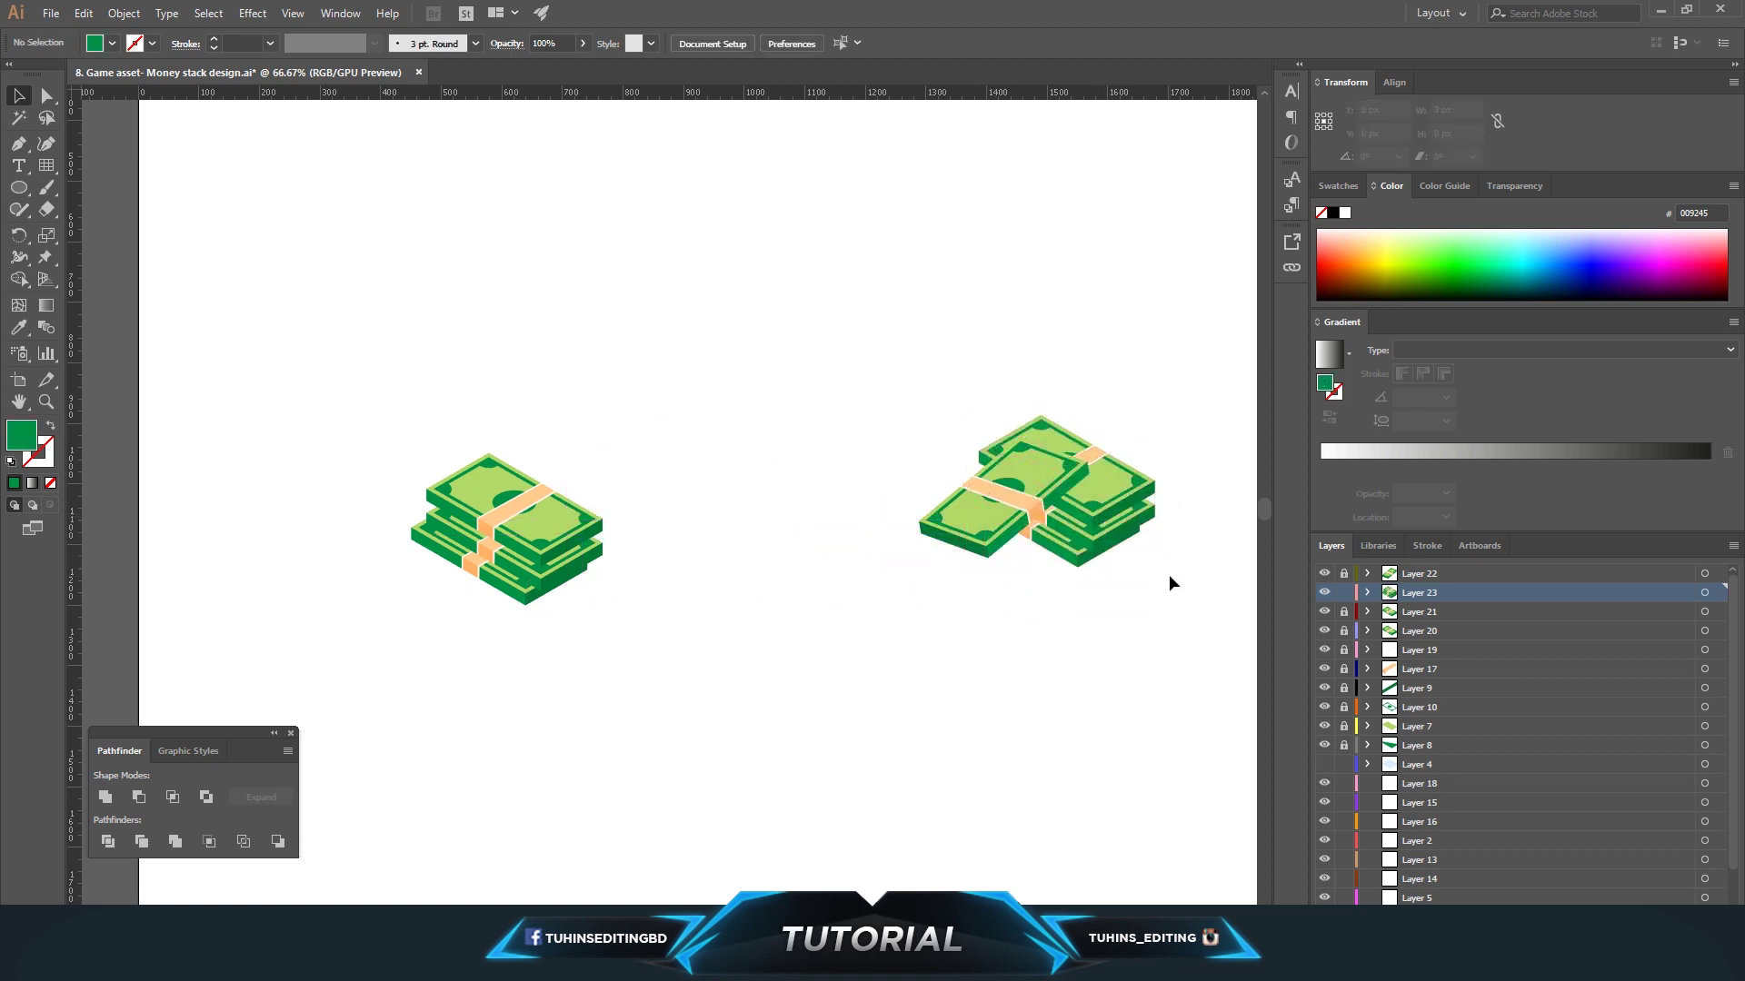
left_click(1029, 495)
left_click(1174, 556)
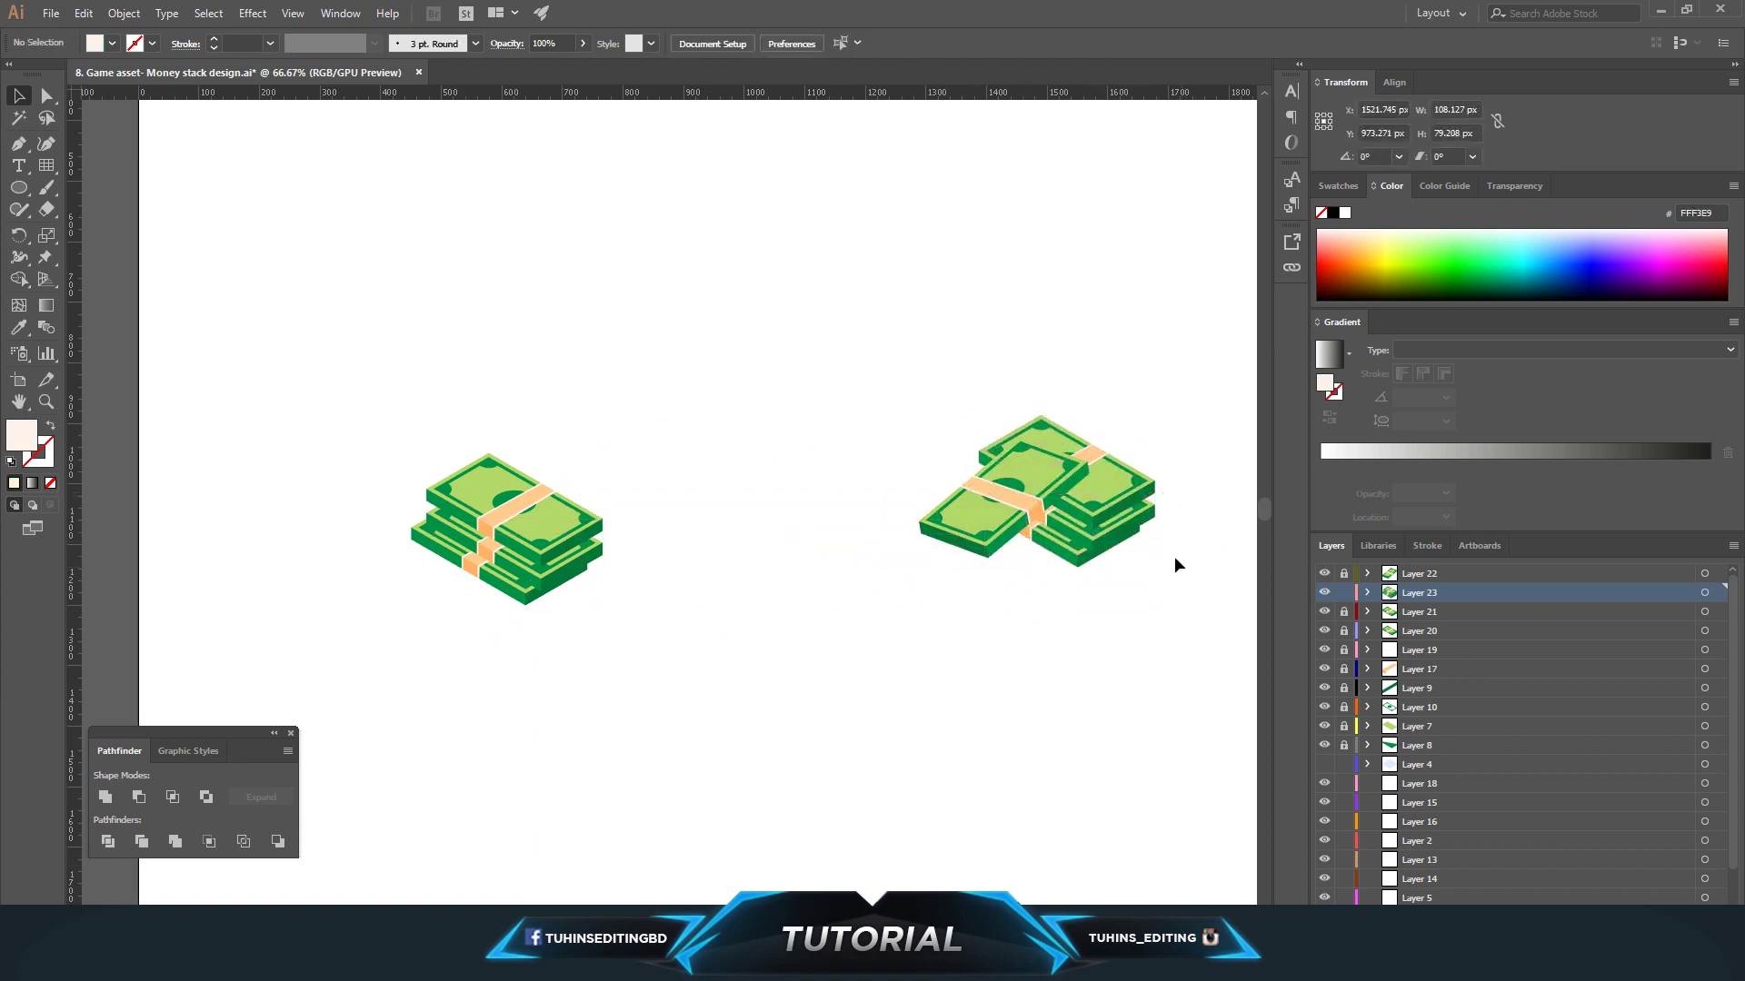
Nudge the loose bill onto the scattered pile, then open Thumb.psd from the tutorials folder.
left_click(1344, 593)
left_click(1344, 574)
left_click(1705, 573)
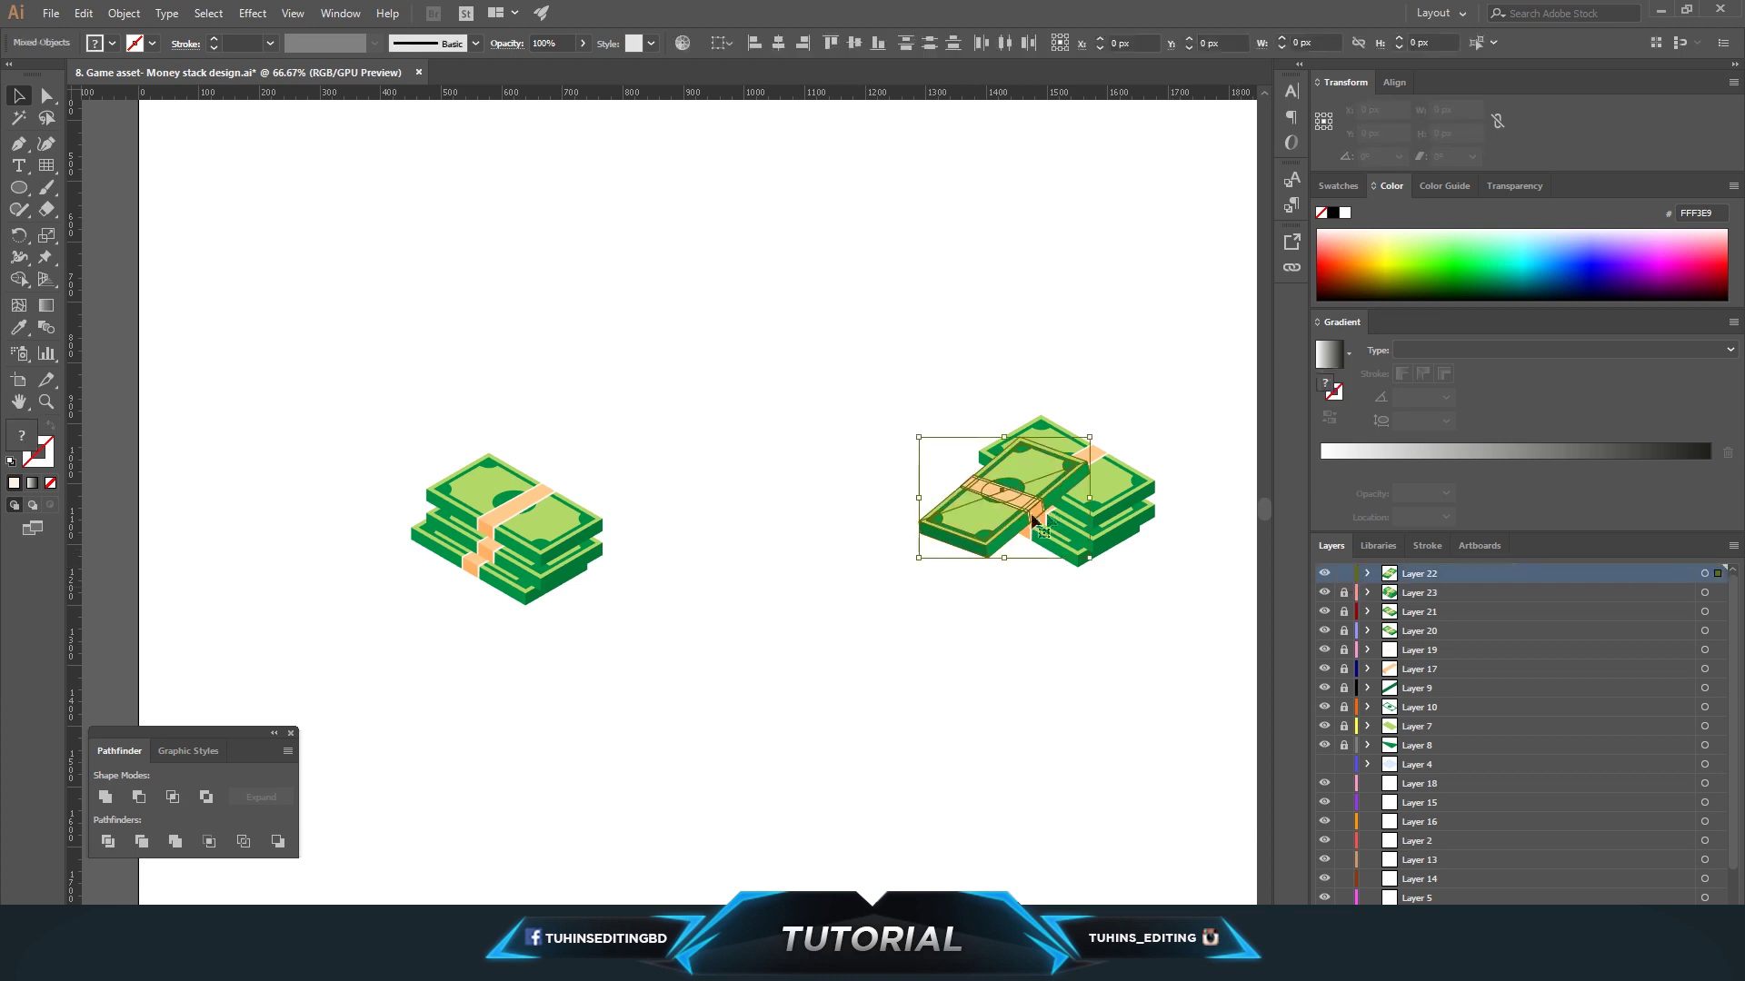
left_click_drag(1033, 518, 1027, 527)
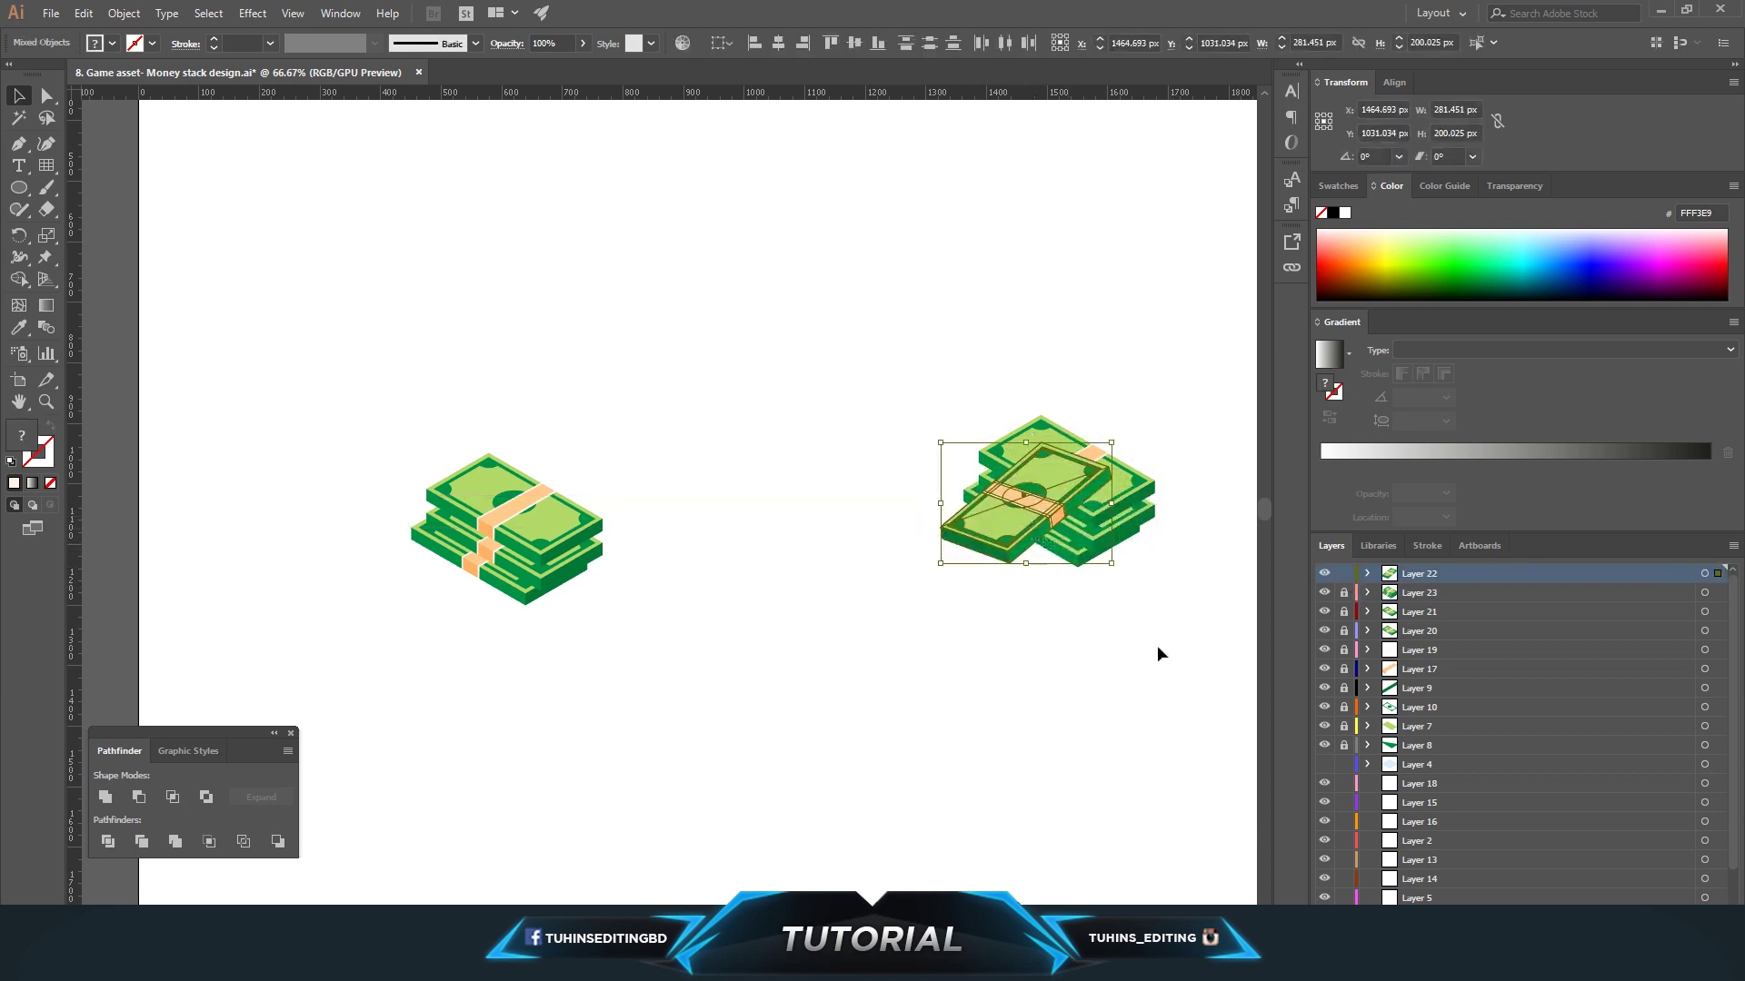
left_click(1088, 618)
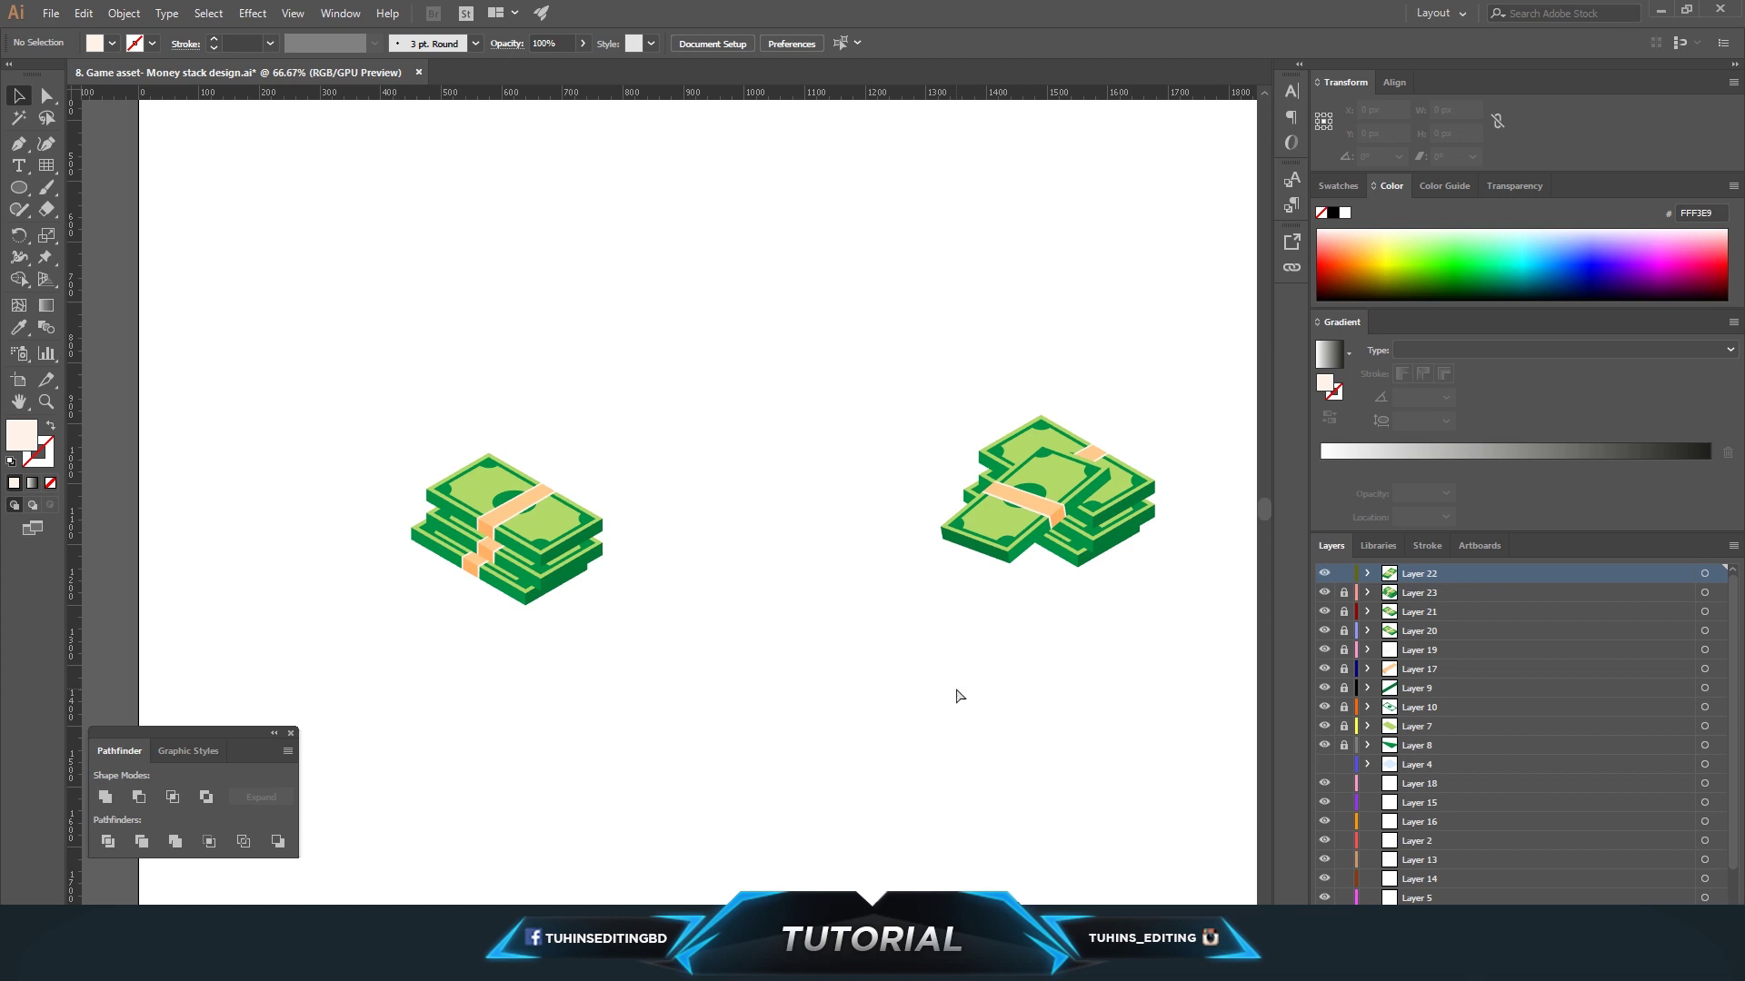
key("ctrl+minus")
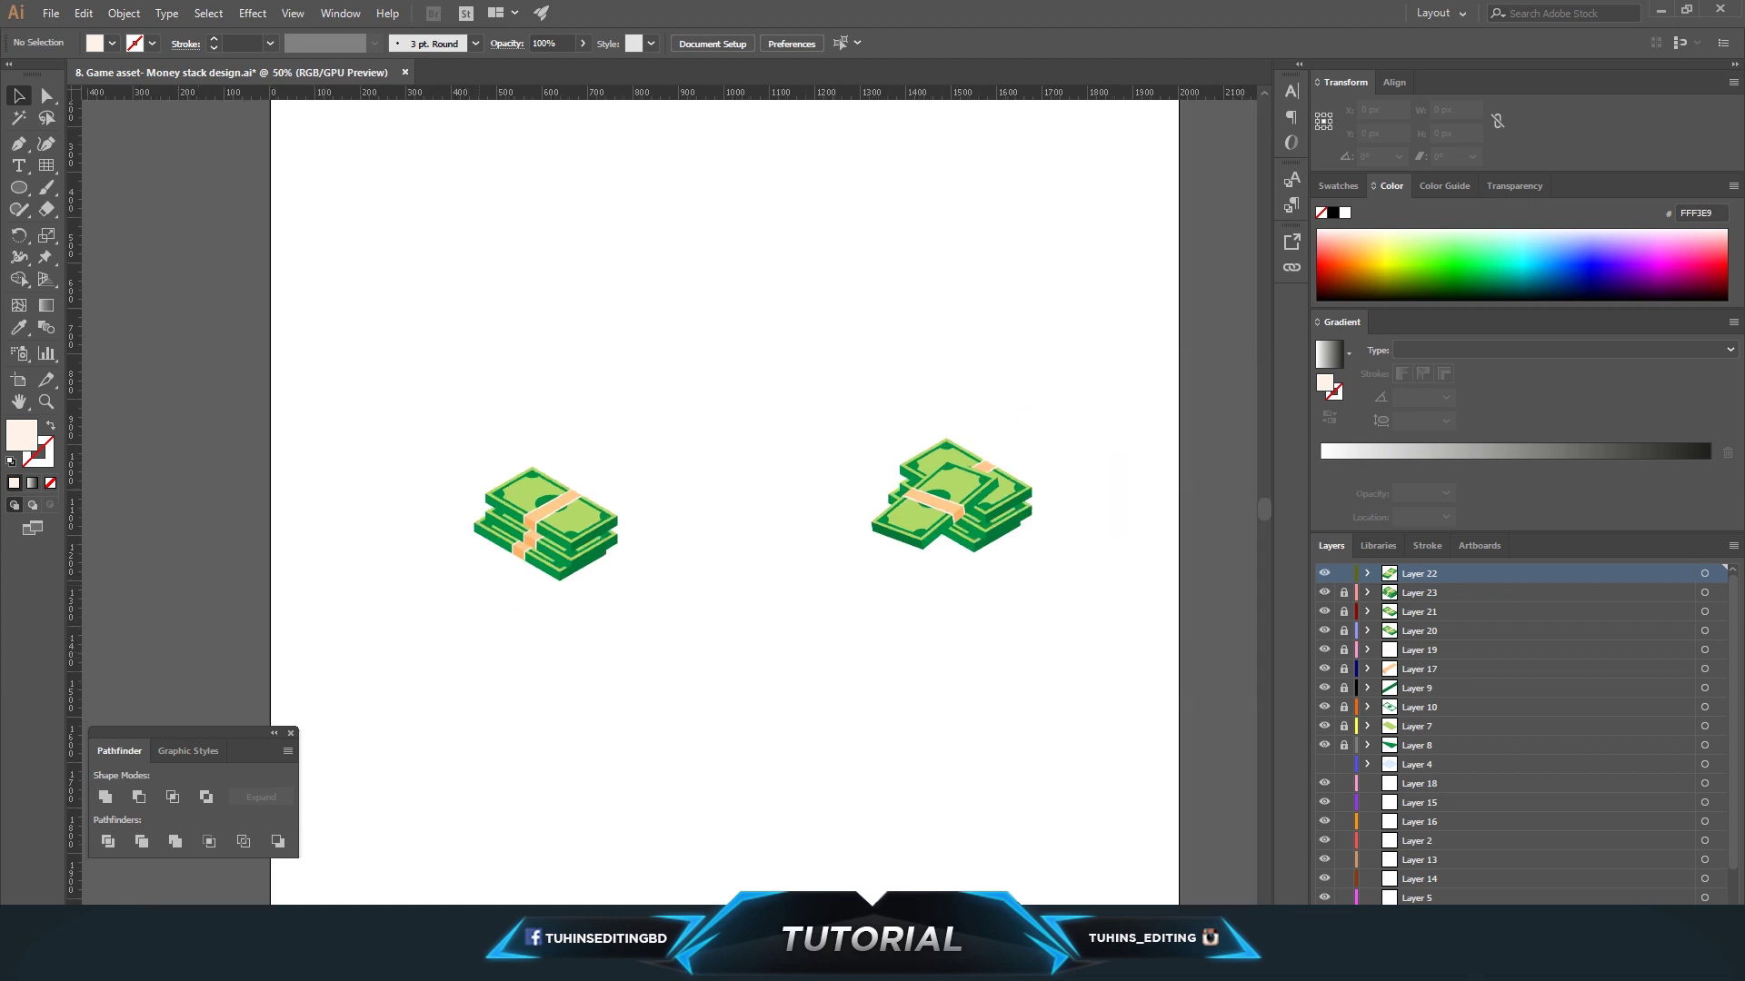
left_click(1660, 9)
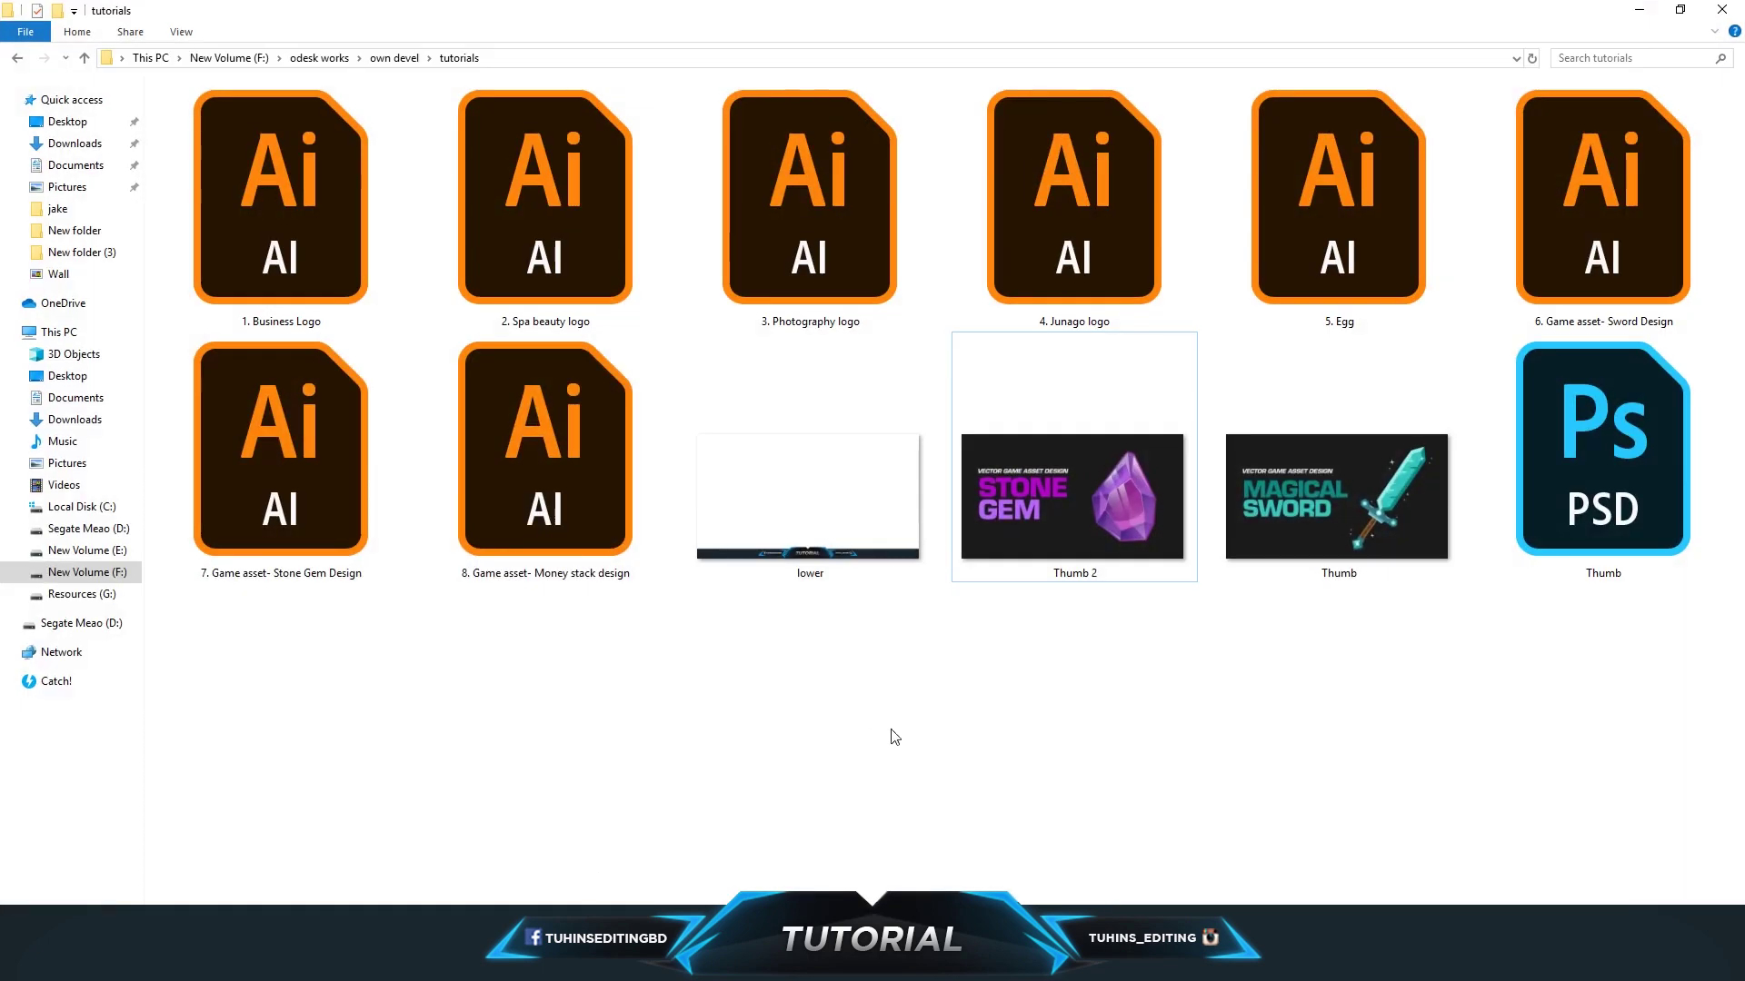
double_click(1604, 445)
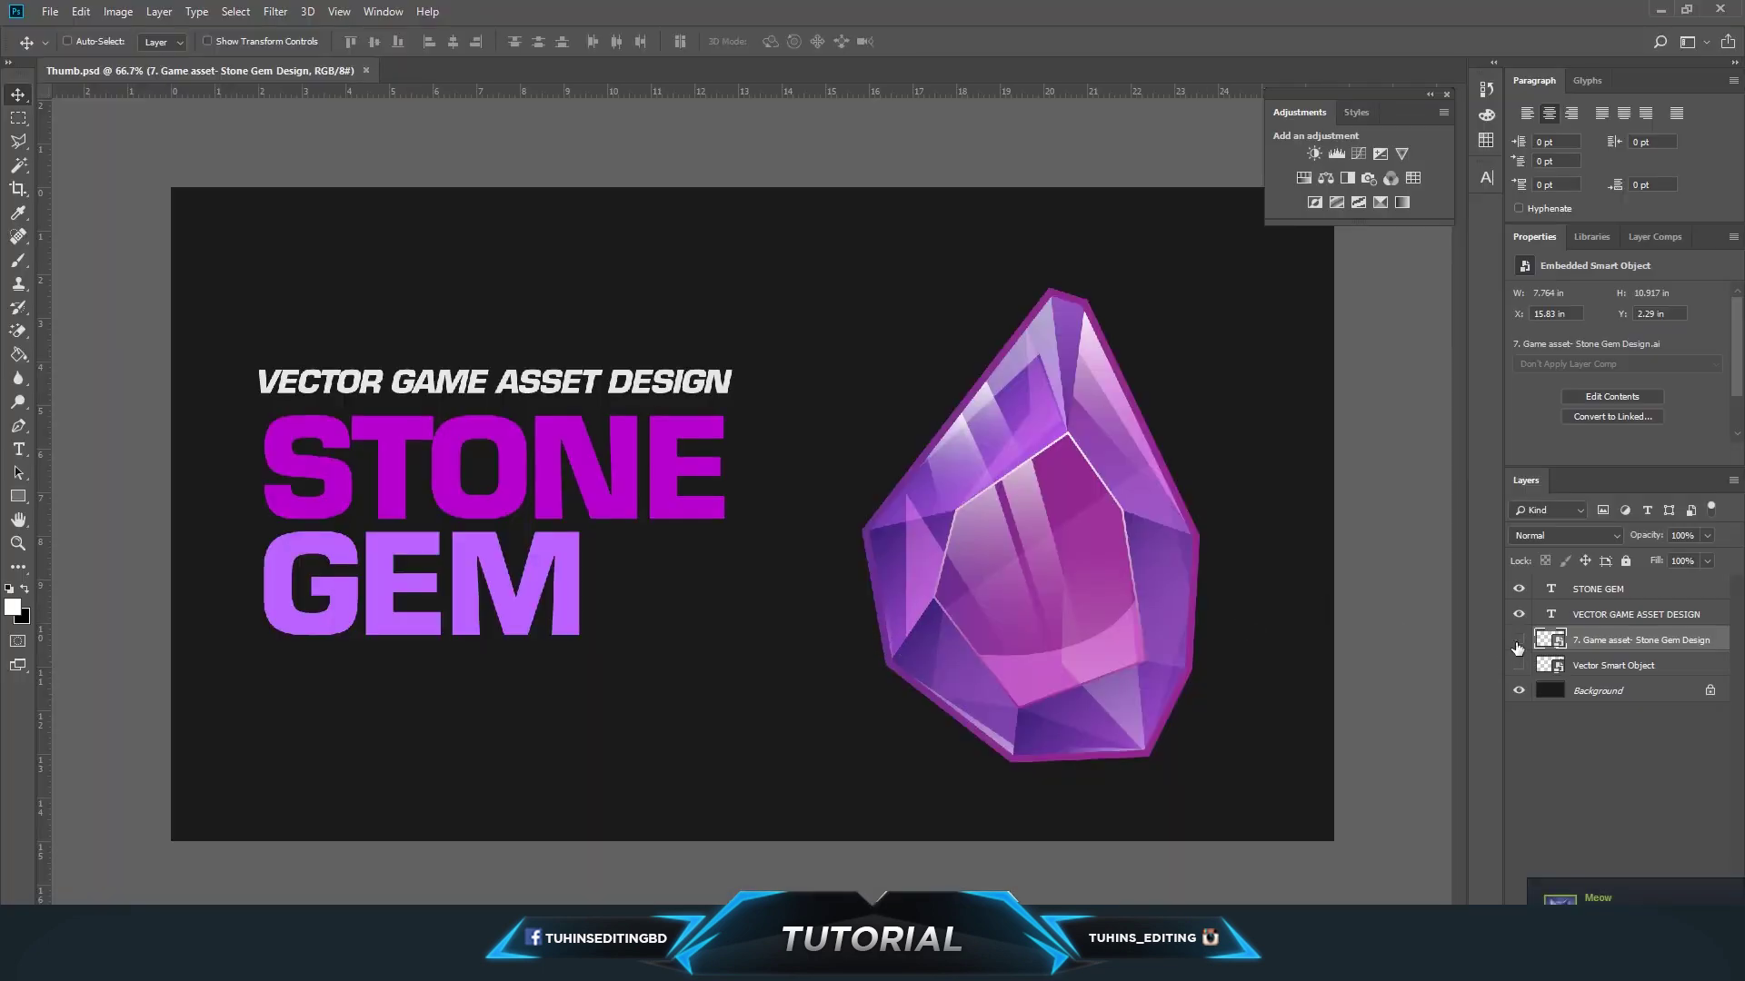
Hide the stone gem layer and paste the neat money stack into Thumb as pixels.
left_click(1518, 641)
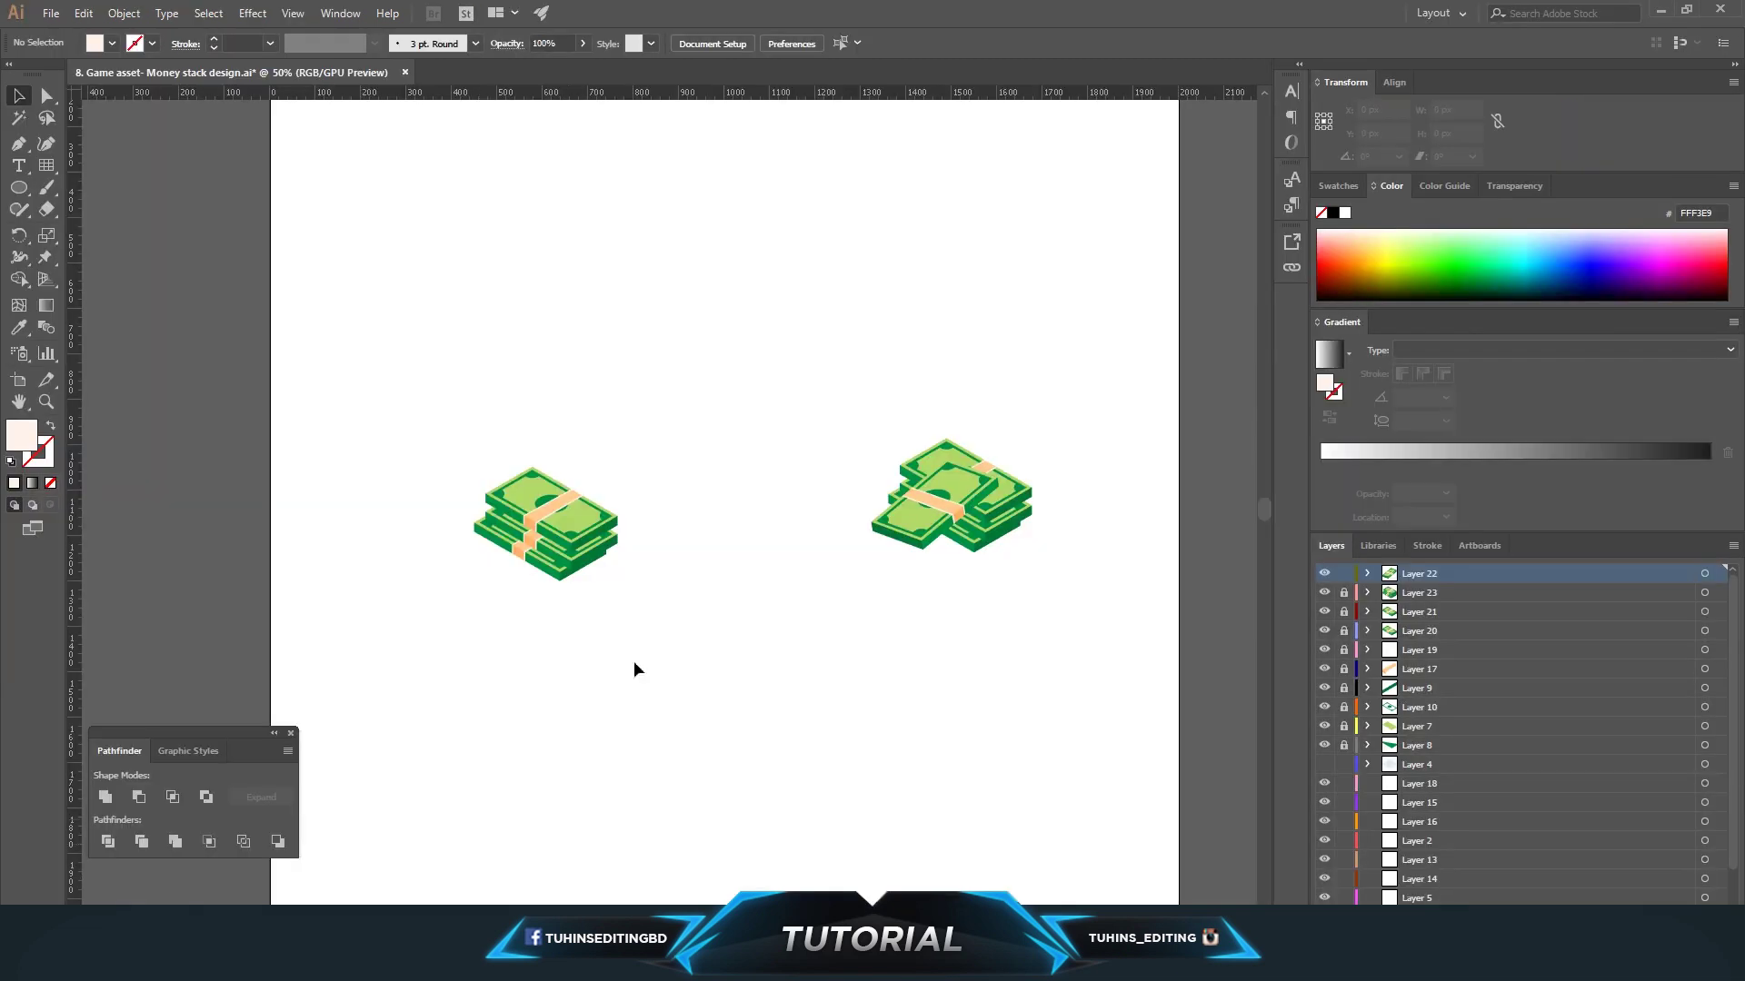
left_click_drag(413, 343, 725, 682)
left_click_drag(417, 405, 712, 669)
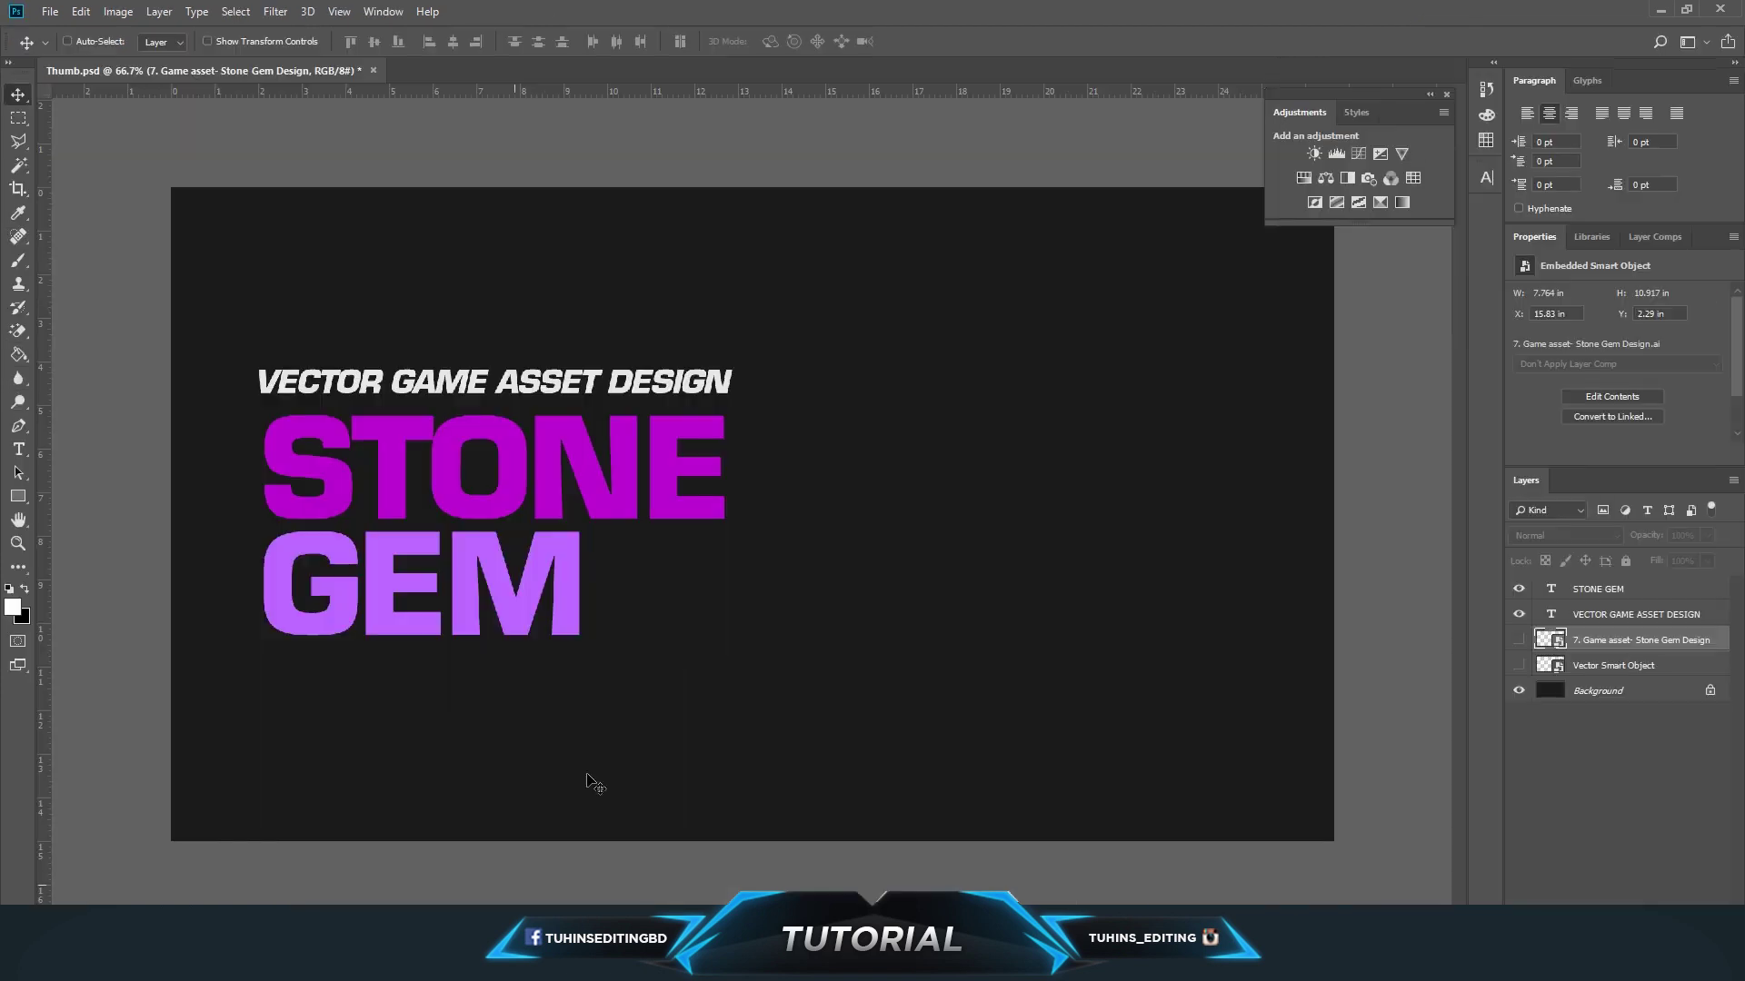
key("ctrl+v")
left_click(945, 270)
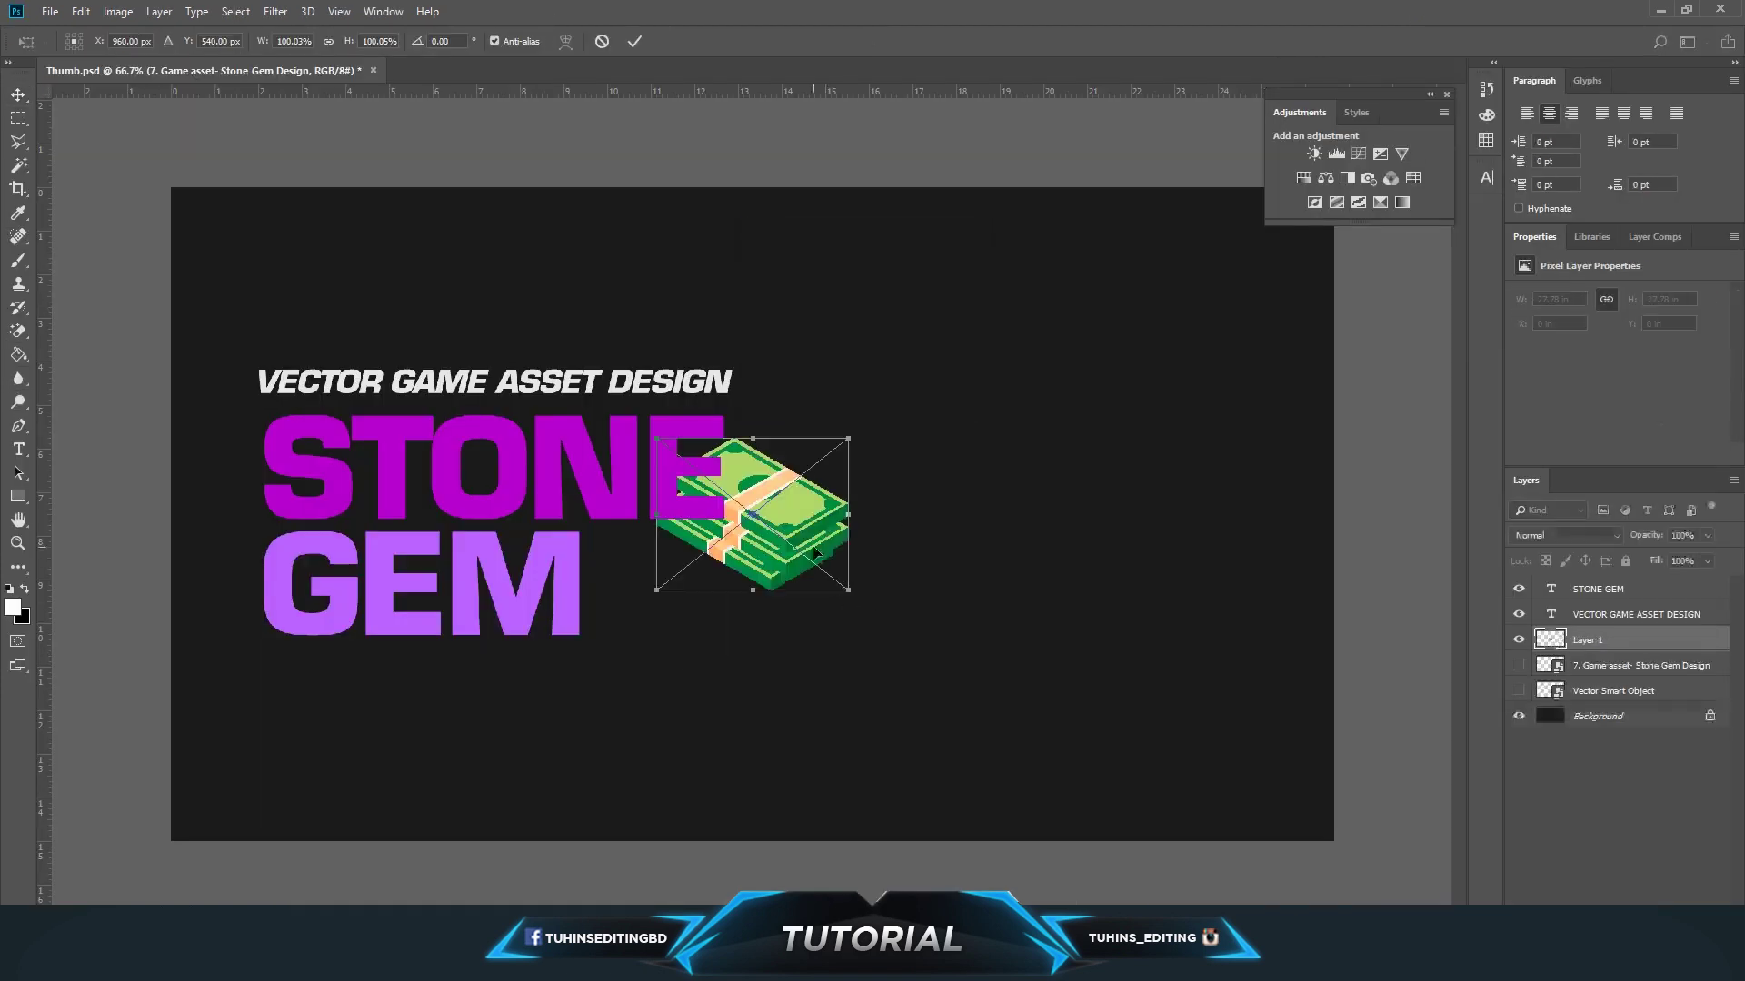
Scale the pasted stack to about 222% and place it right of the STONE GEM title.
left_click_drag(818, 561, 1107, 590)
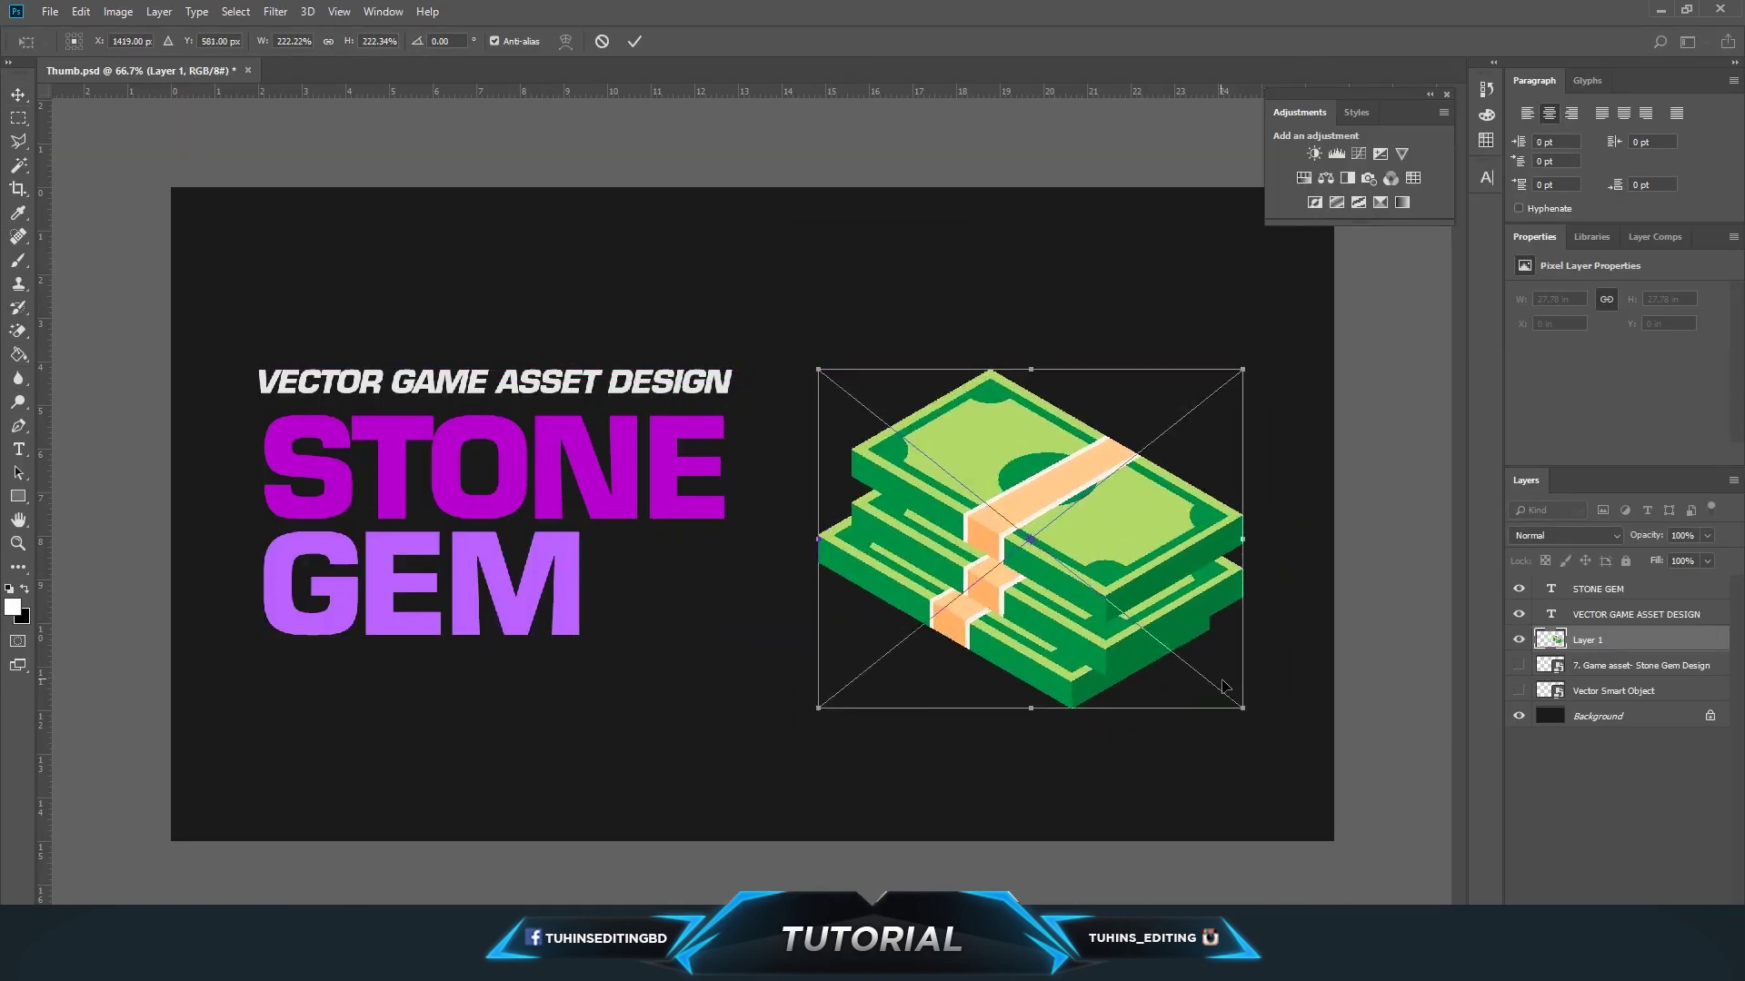
left_click_drag(1245, 724, 1290, 743)
left_click_drag(1172, 595, 1172, 577)
key("Return")
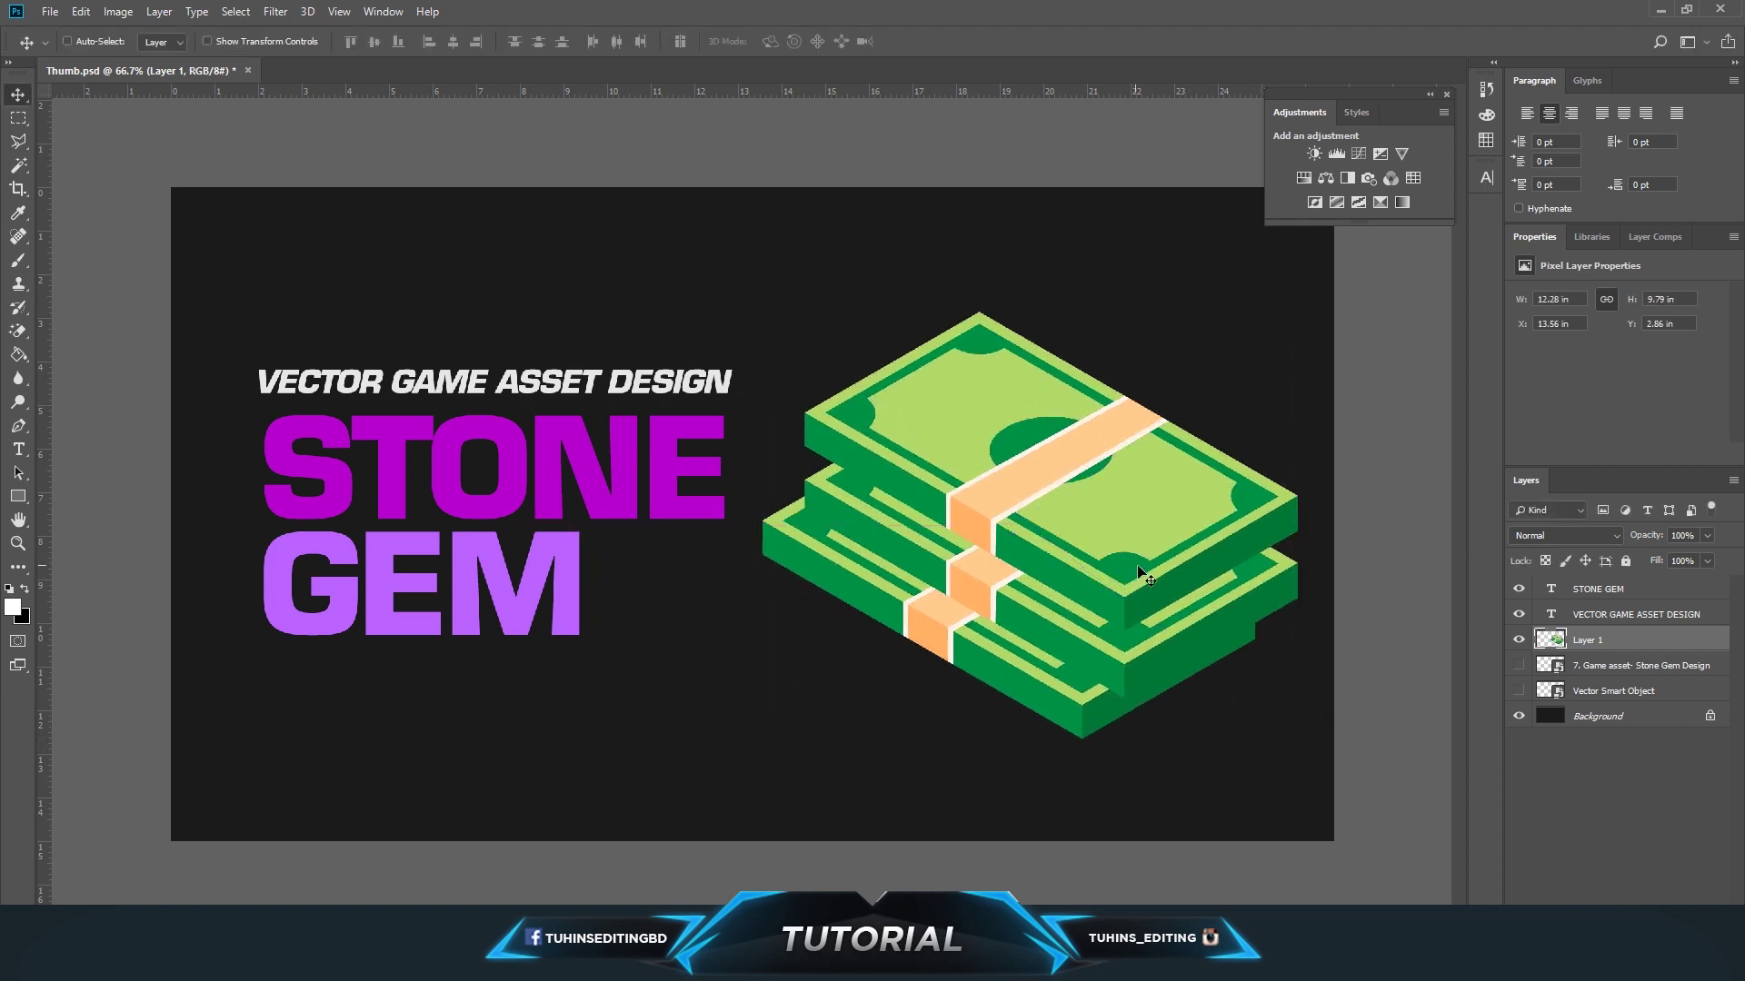
left_click_drag(1145, 568, 1152, 561)
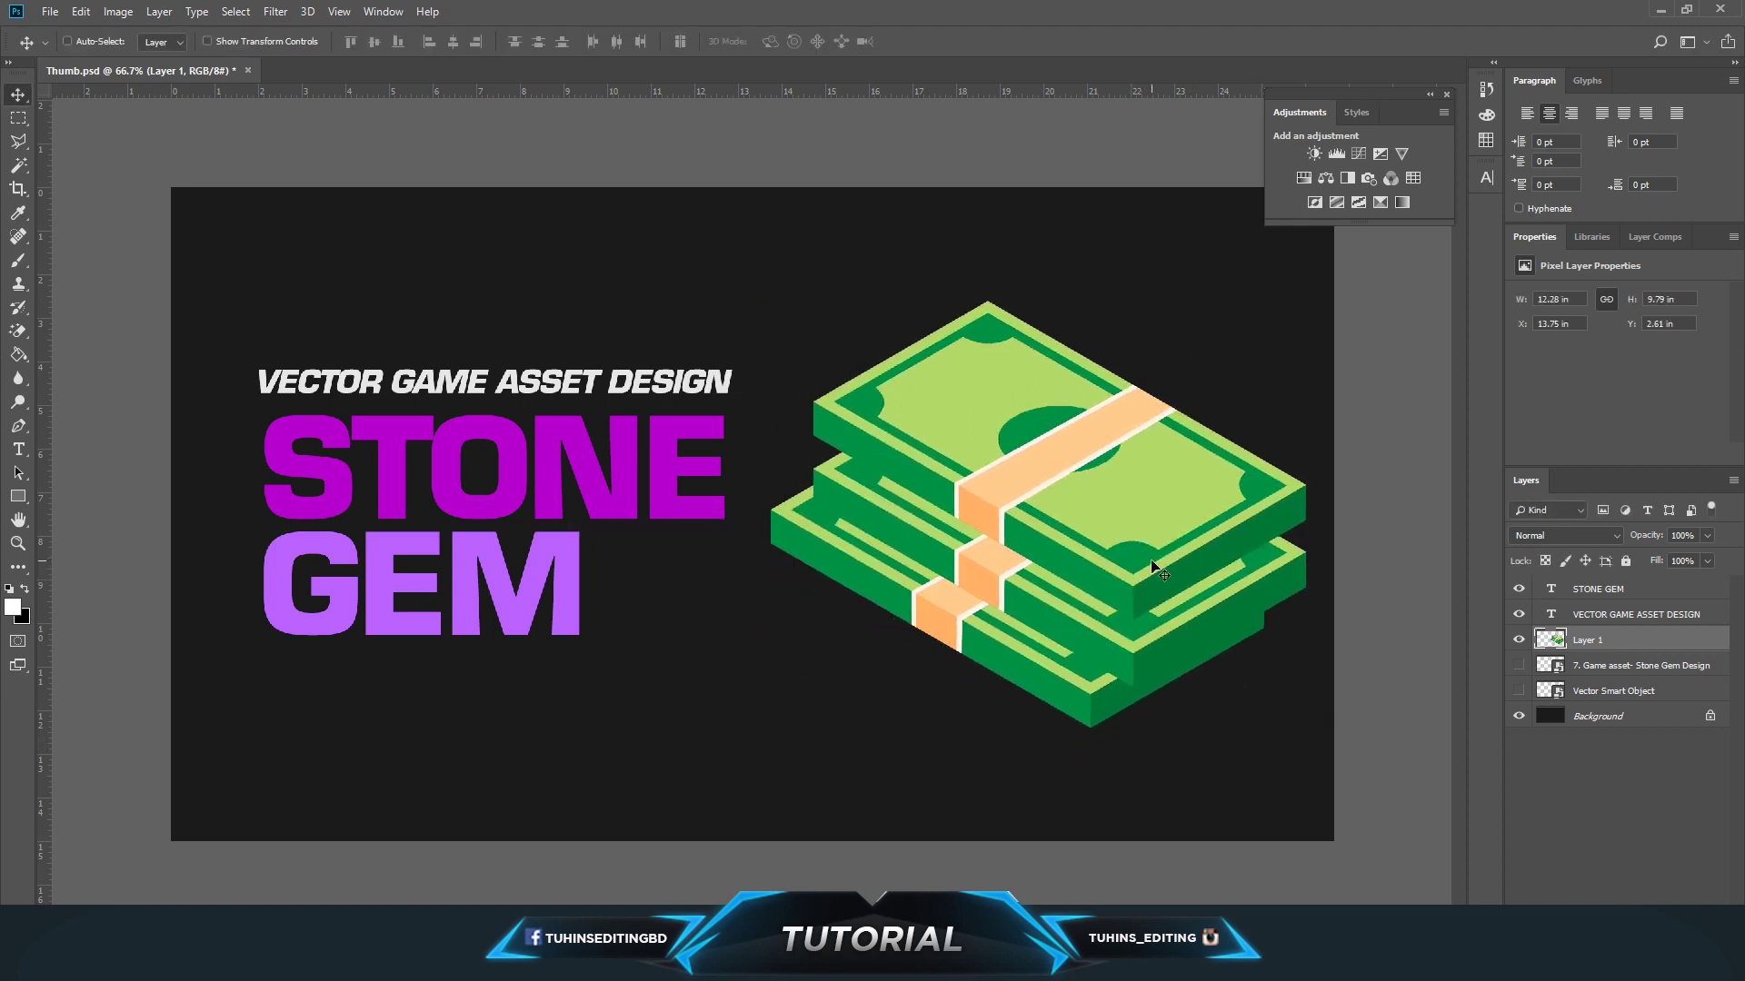